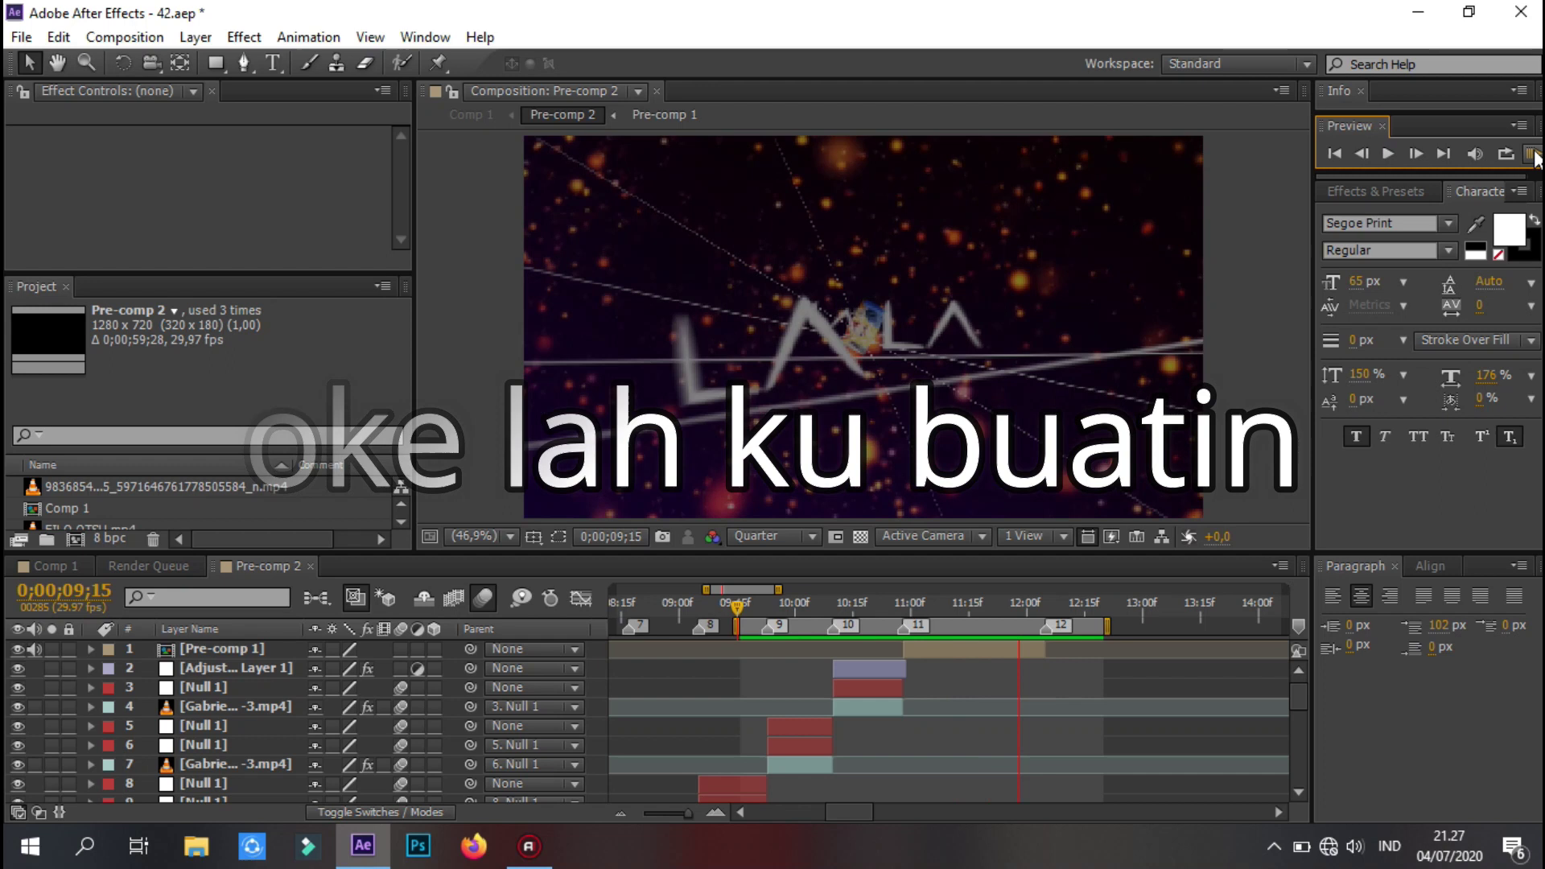
- Scrub the timeline back to 0;00;10;27 and select the Pre-comp 1 layer
{"action": "left_click_drag", "start_coordinate": [948, 602], "coordinate": [988, 605]}
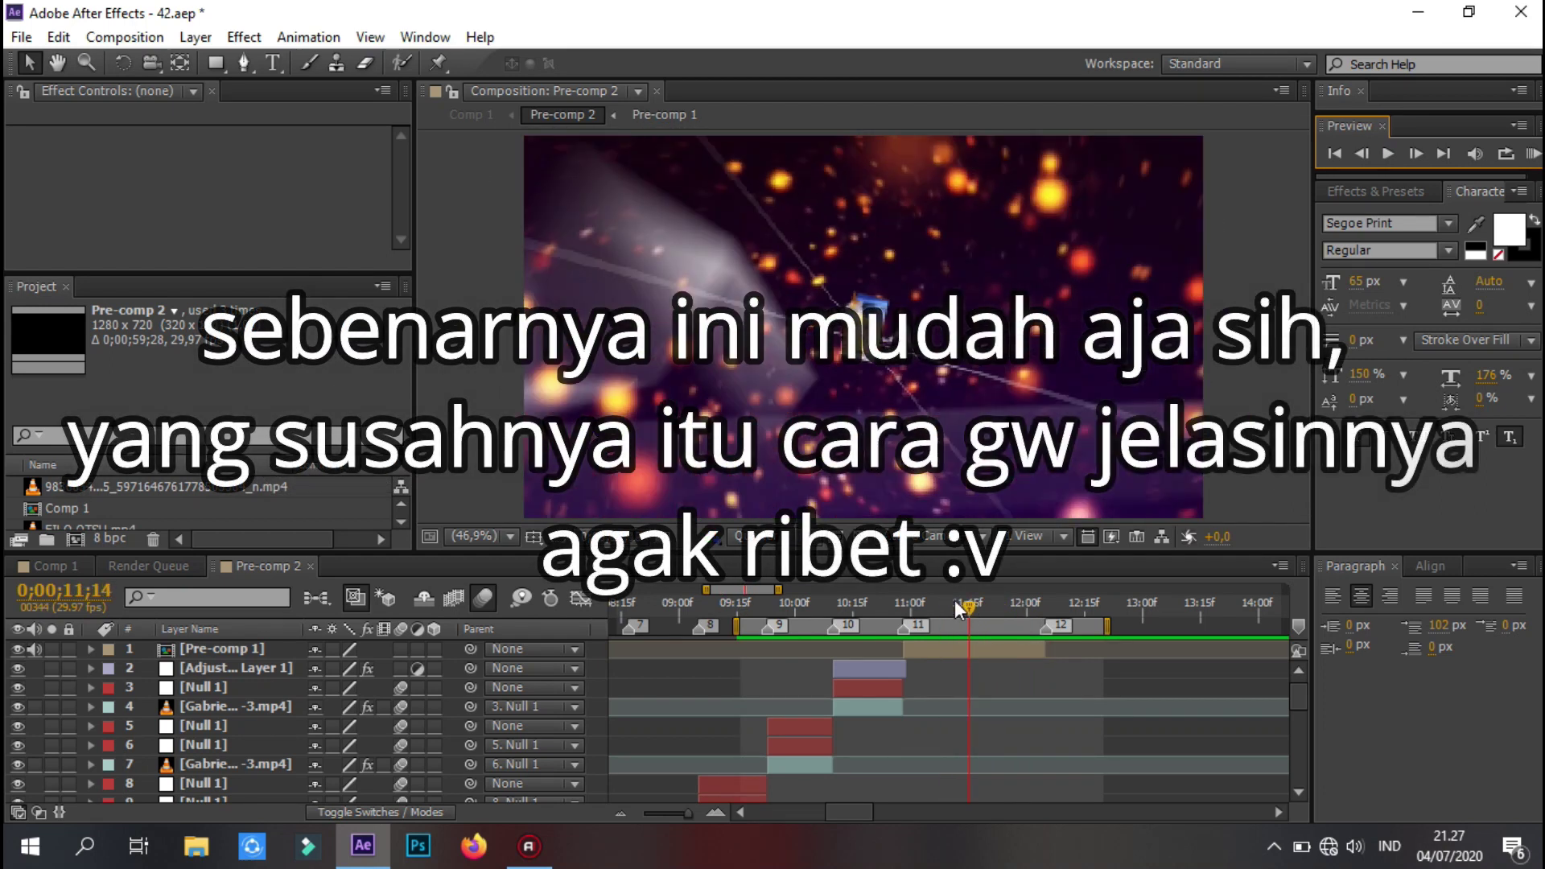
{"action": "left_click_drag", "start_coordinate": [988, 605], "coordinate": [899, 604]}
{"action": "left_click", "coordinate": [977, 644]}
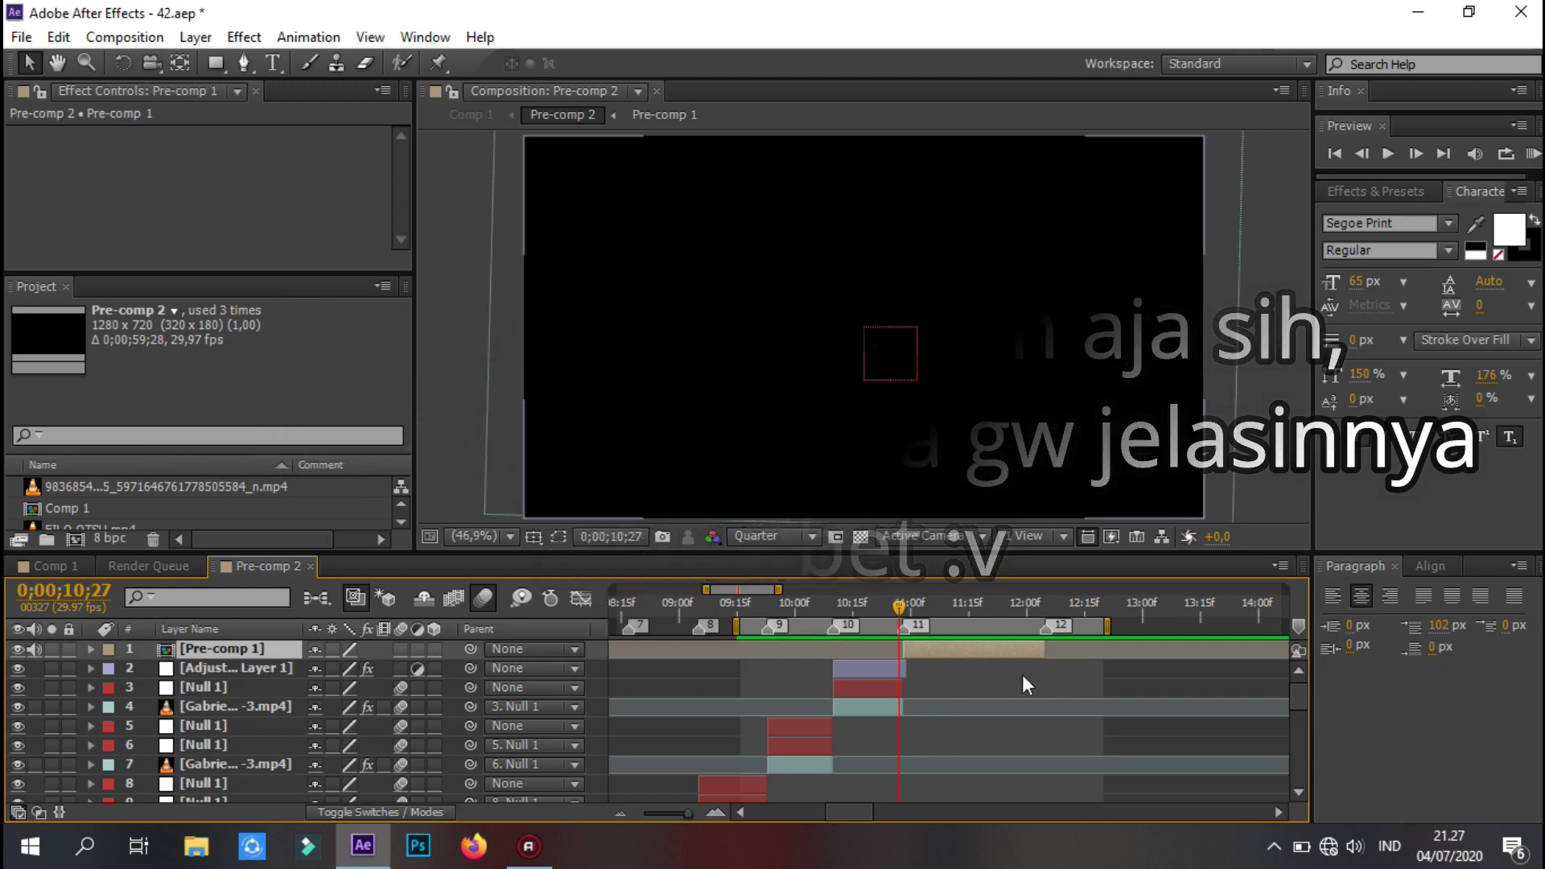
- Delete the Pre-comp 1 layer and preview Pre-comp 2
{"action": "key", "text": "Delete"}
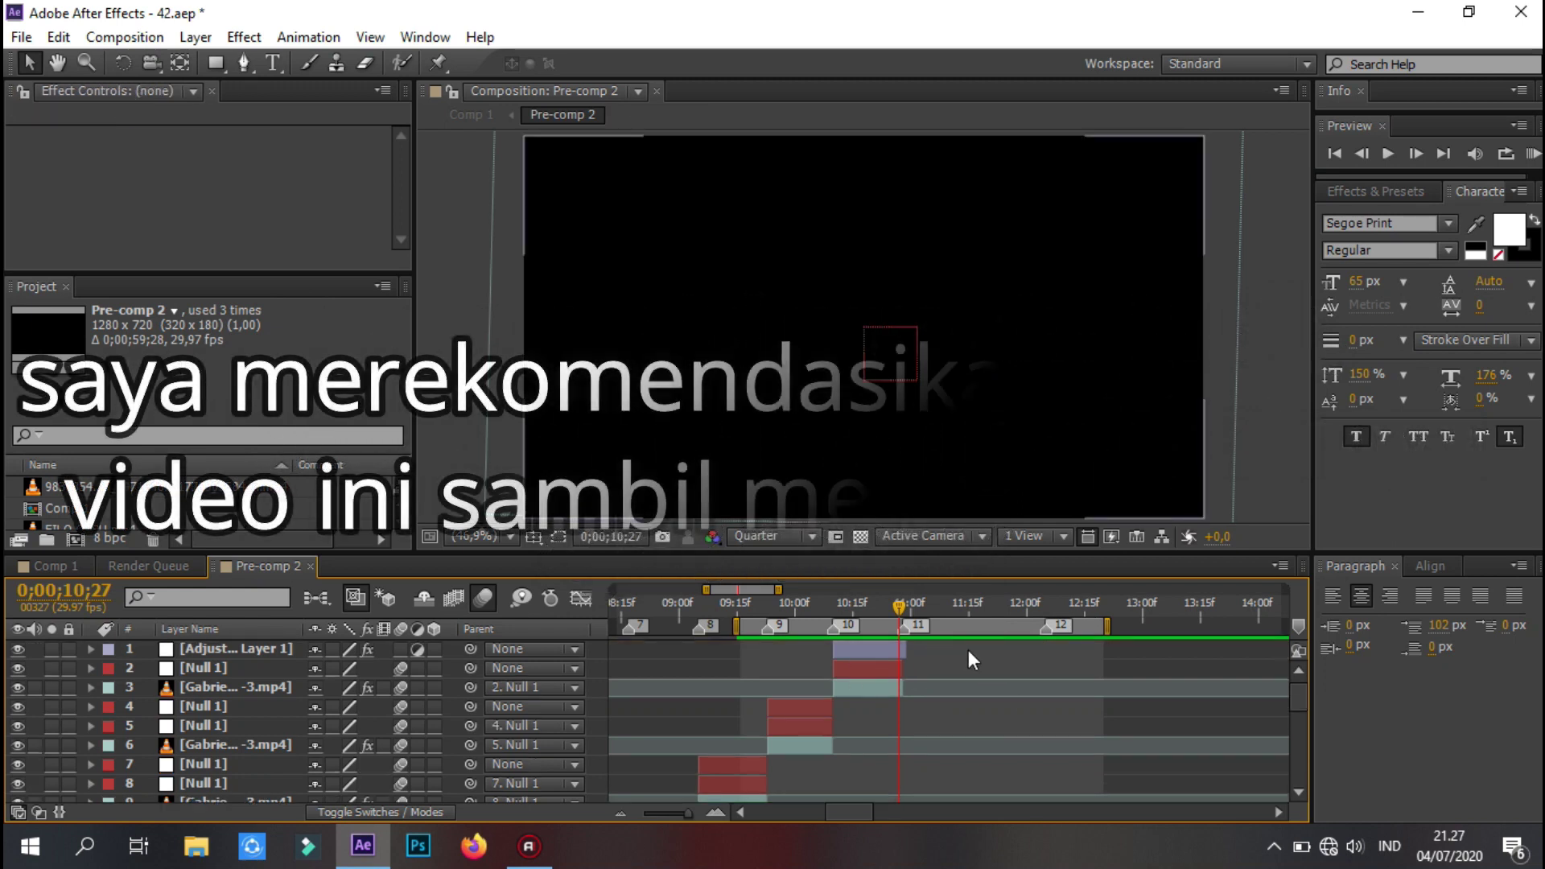
{"action": "left_click", "coordinate": [1533, 153]}
{"action": "left_click", "coordinate": [1534, 155]}
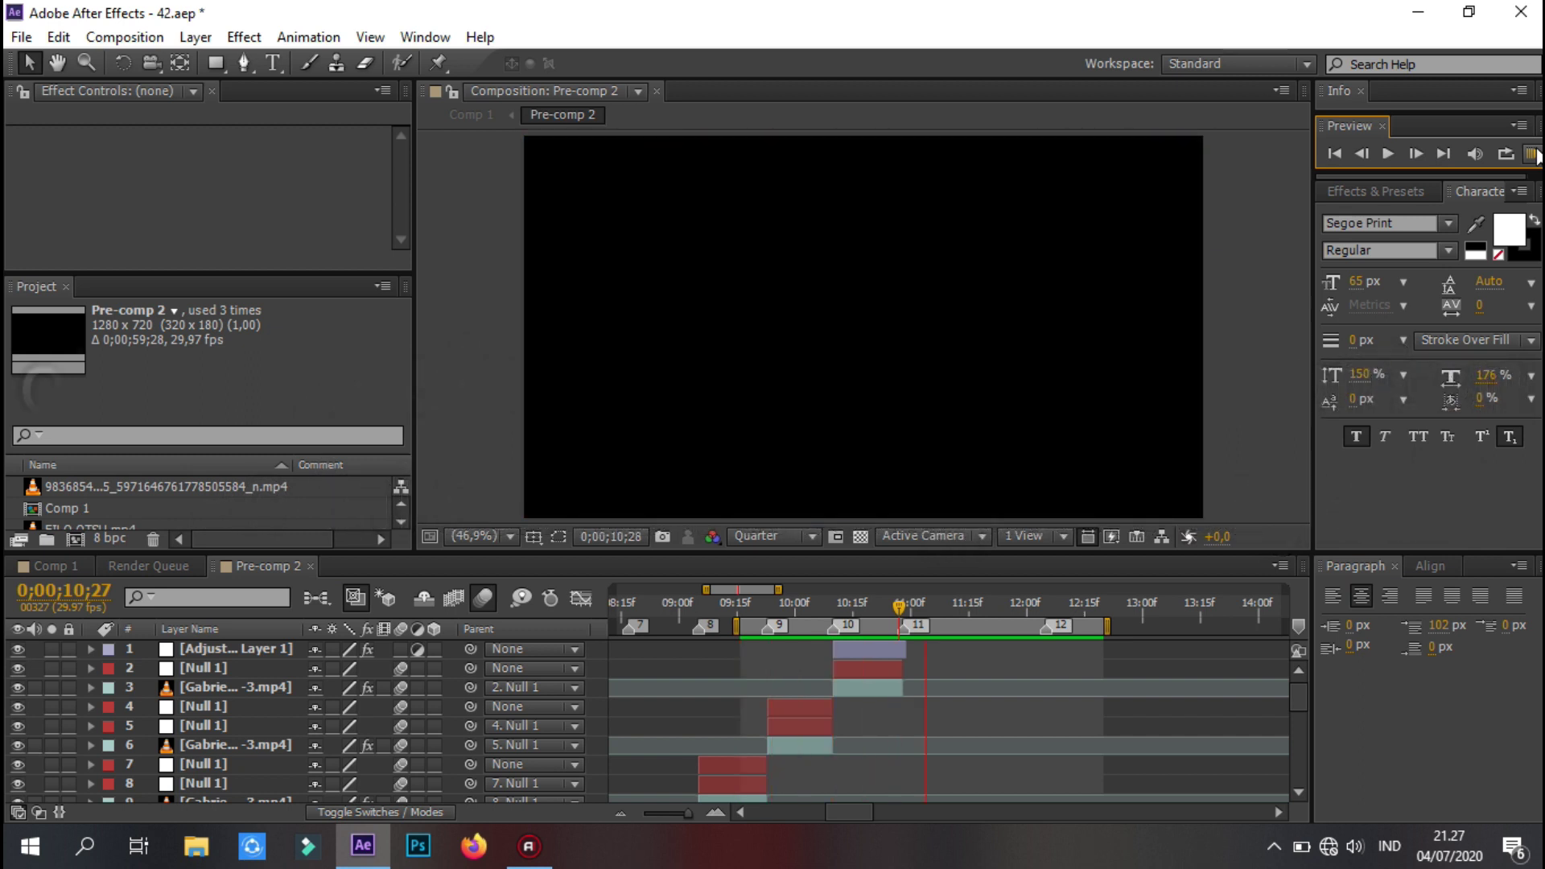
- Preview Pre-comp 2 again and select the Gabriel White Tenma -3.mp4 clip layer
{"action": "left_click_drag", "start_coordinate": [706, 590], "coordinate": [758, 590]}
{"action": "left_click", "coordinate": [1532, 154]}
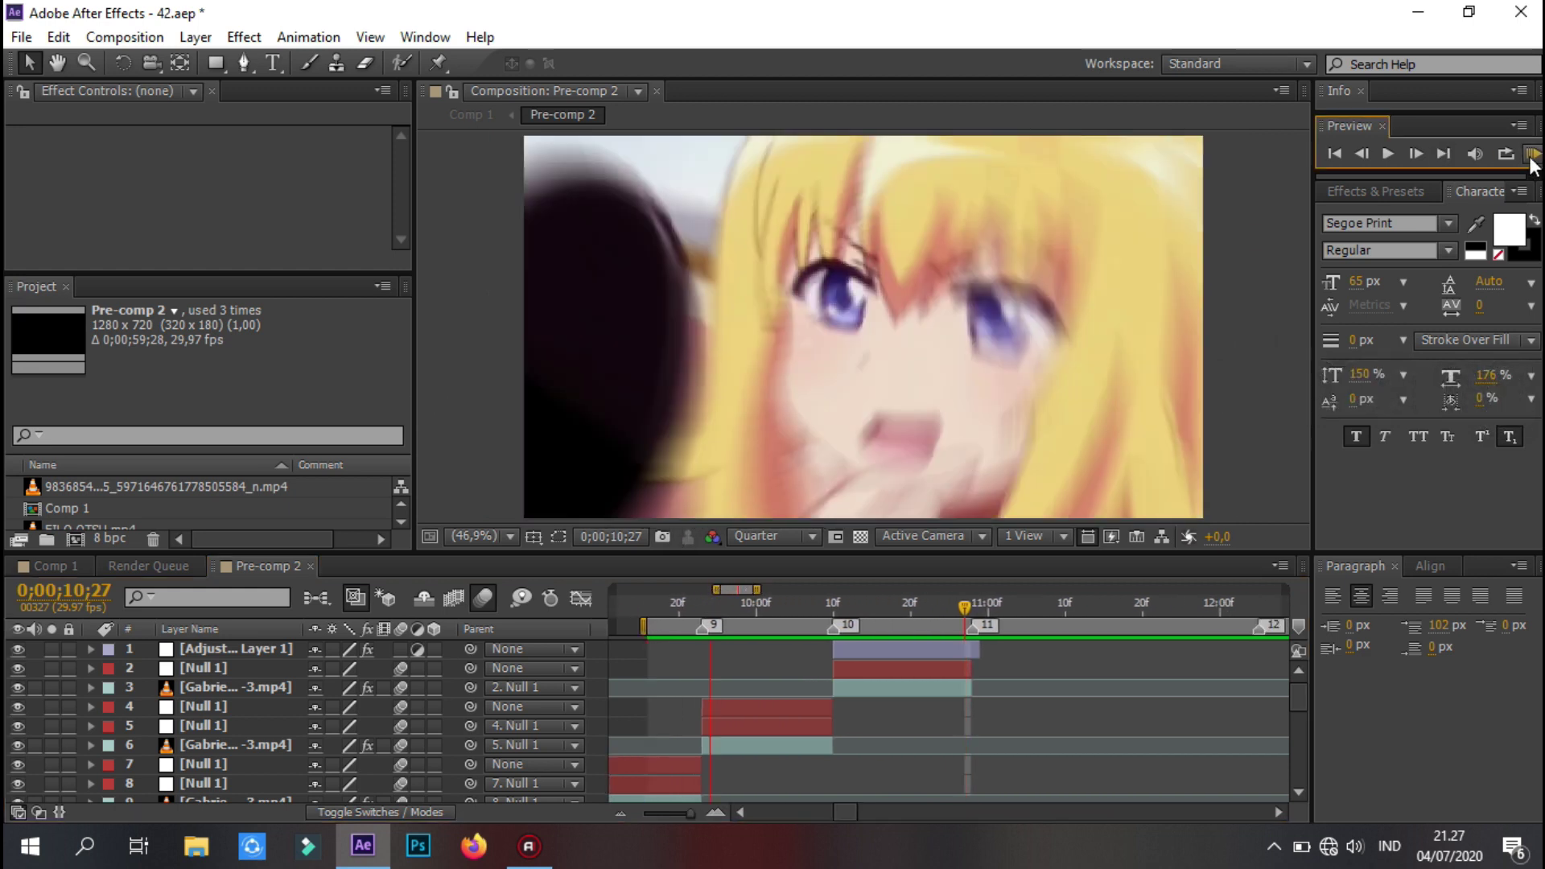
{"action": "left_click", "coordinate": [865, 688]}
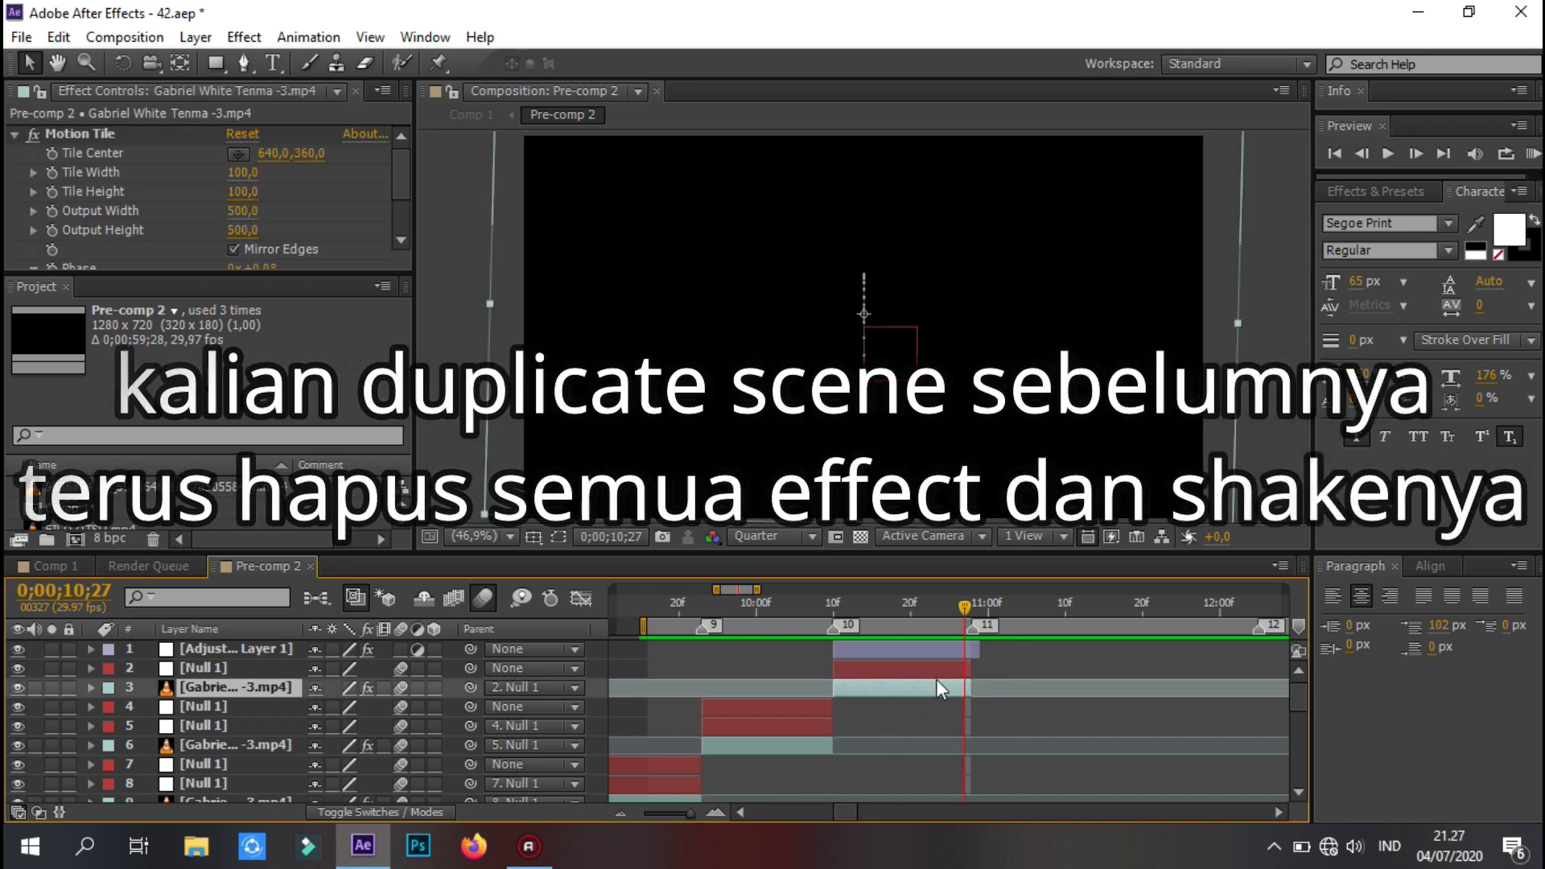
- Duplicate the Gabriel clip layer and remove the Motion Tile effect from the copy
{"action": "key", "text": "ctrl+d"}
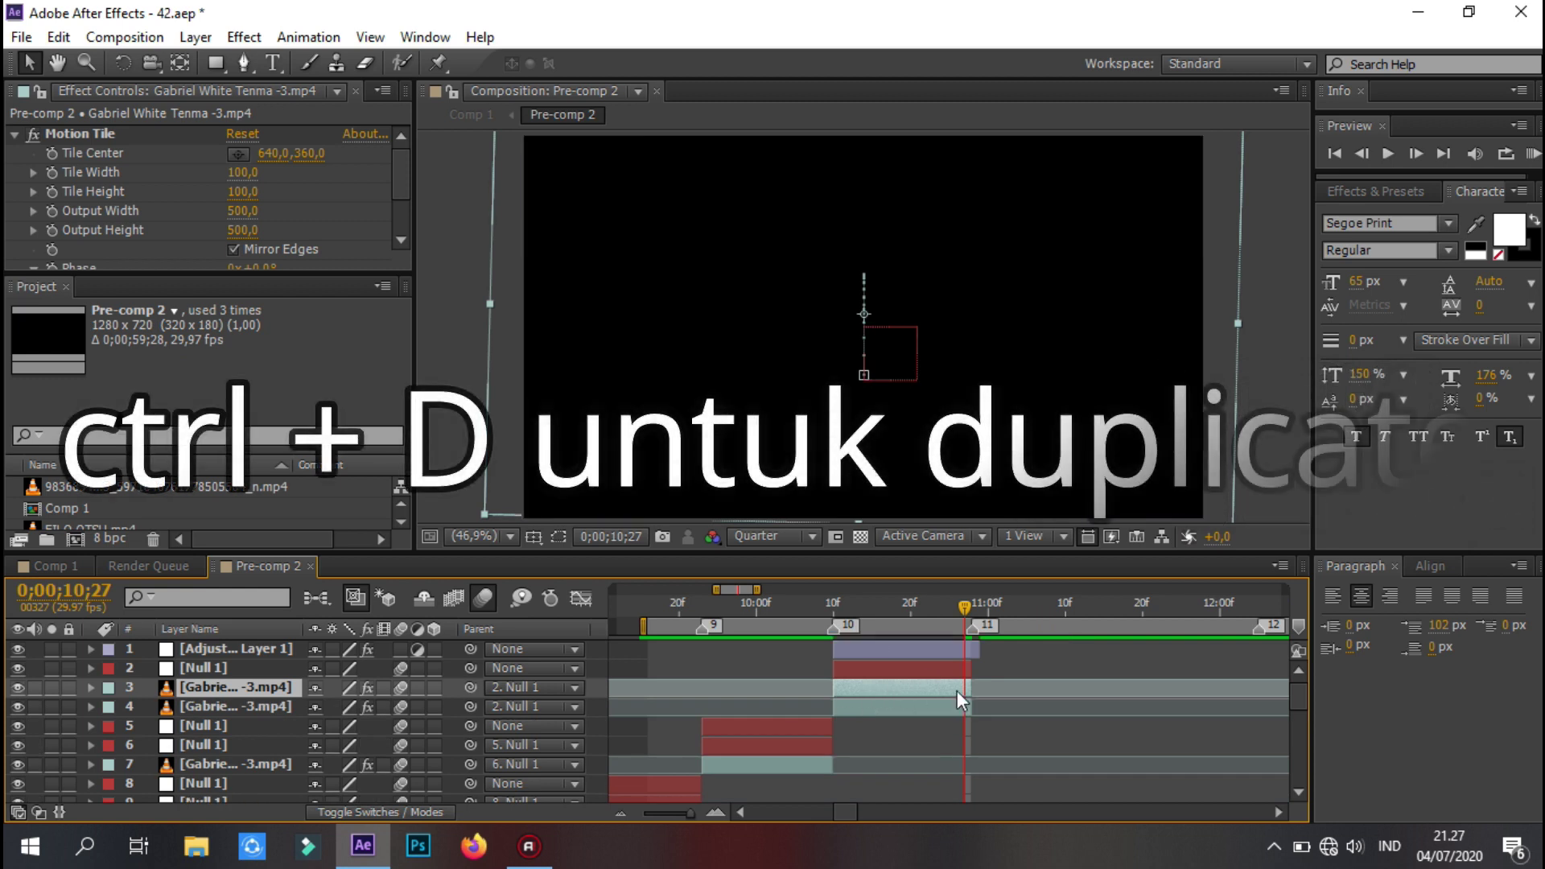
{"action": "key", "text": "u"}
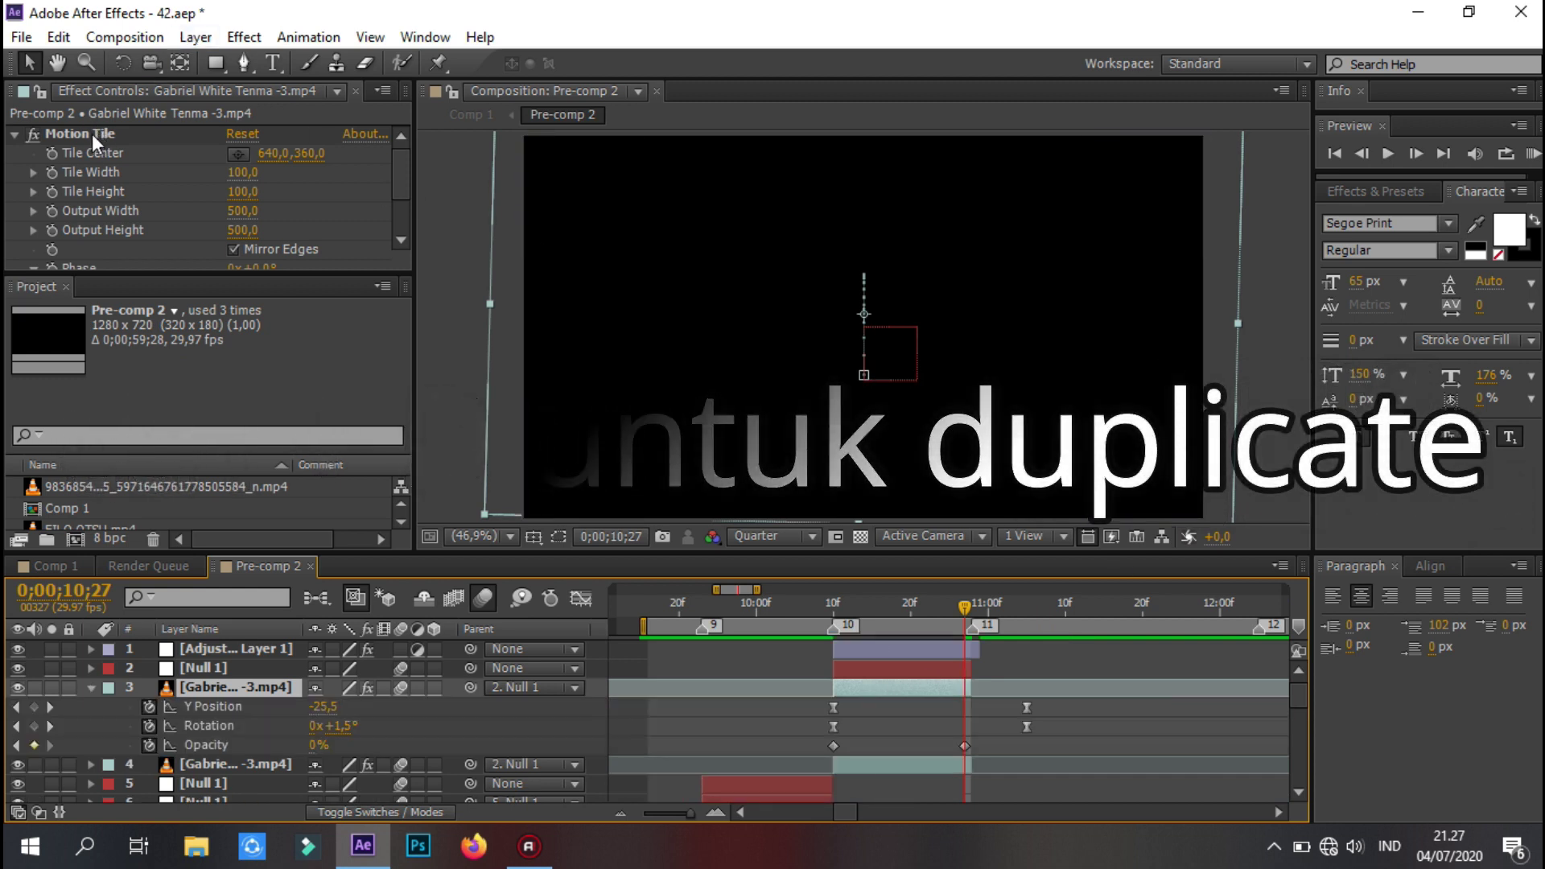
{"action": "left_click", "coordinate": [92, 134]}
{"action": "key", "text": "Delete"}
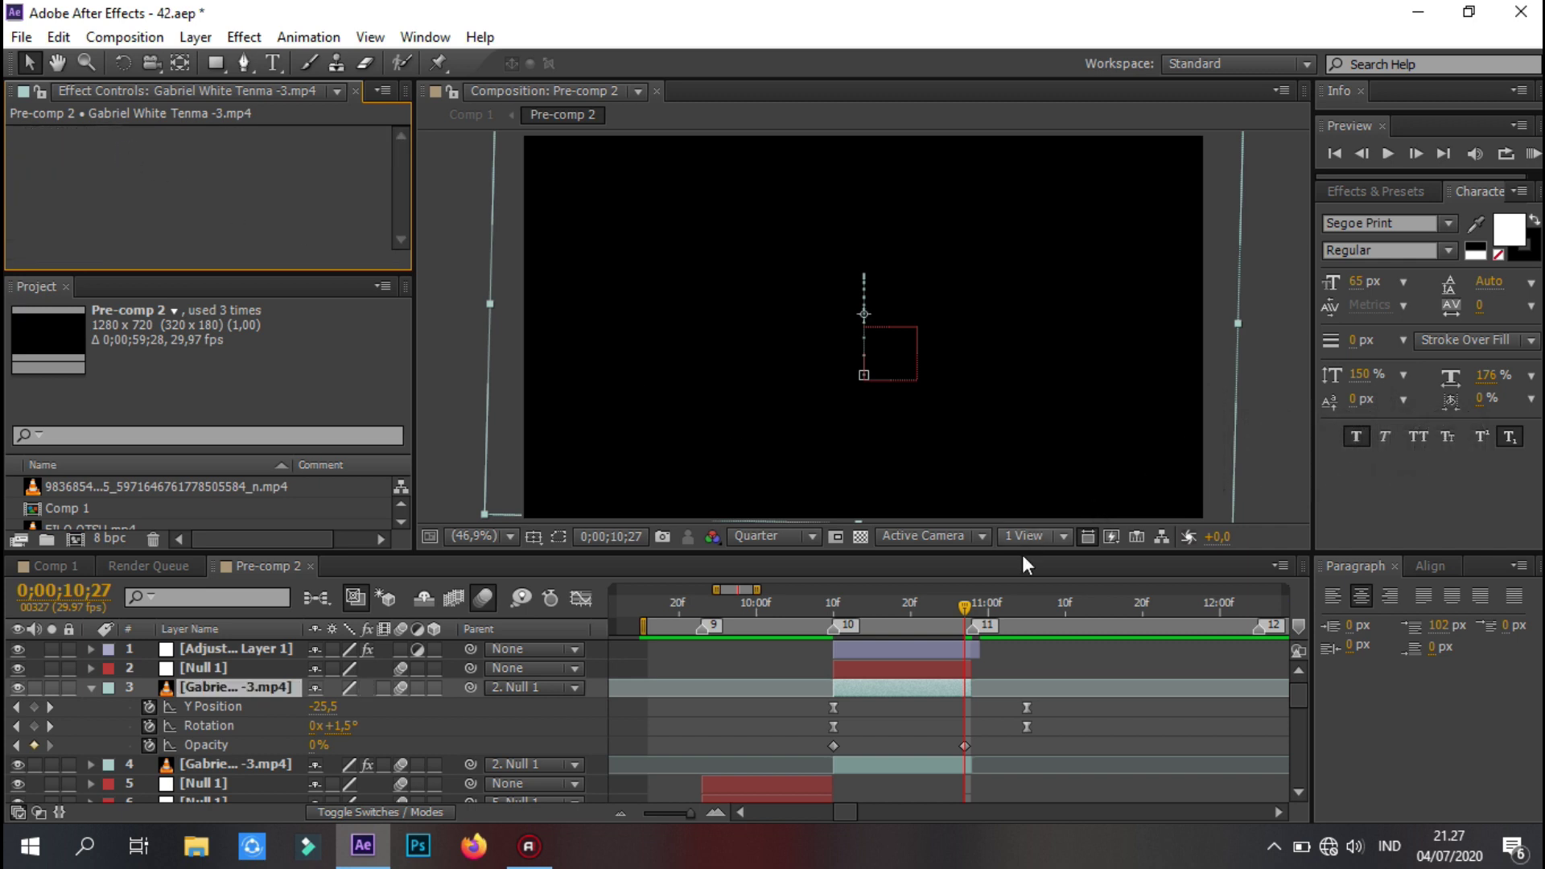
- Delete the copy's Y Position, Rotation and Opacity keyframes
{"action": "left_click", "coordinate": [1106, 602]}
{"action": "left_click_drag", "start_coordinate": [1068, 698], "coordinate": [832, 716]}
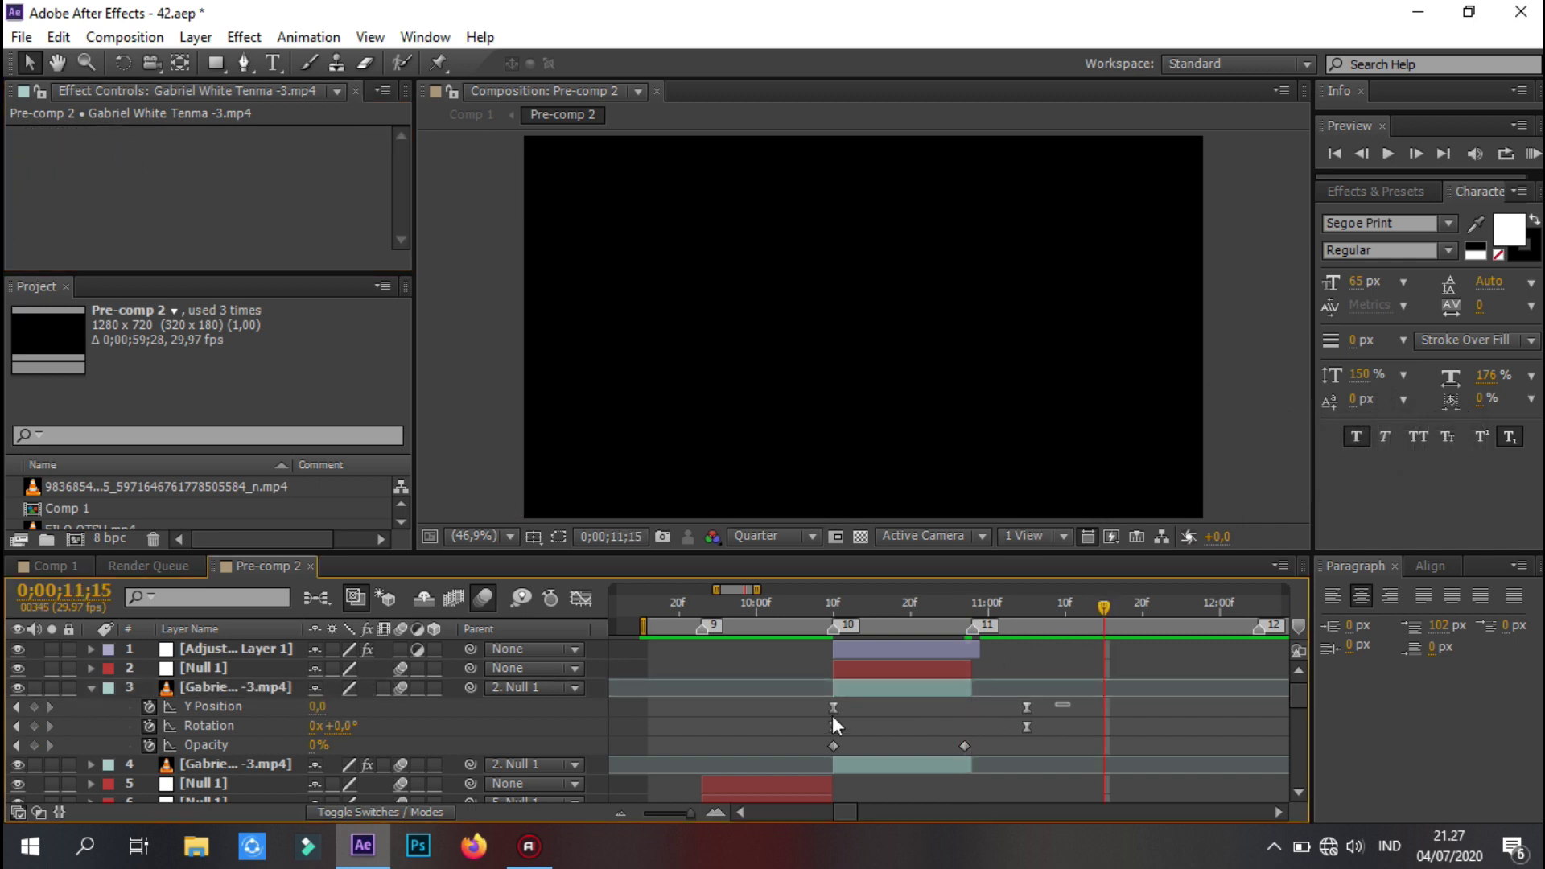
{"action": "key", "text": "Delete"}
{"action": "left_click", "coordinate": [827, 602]}
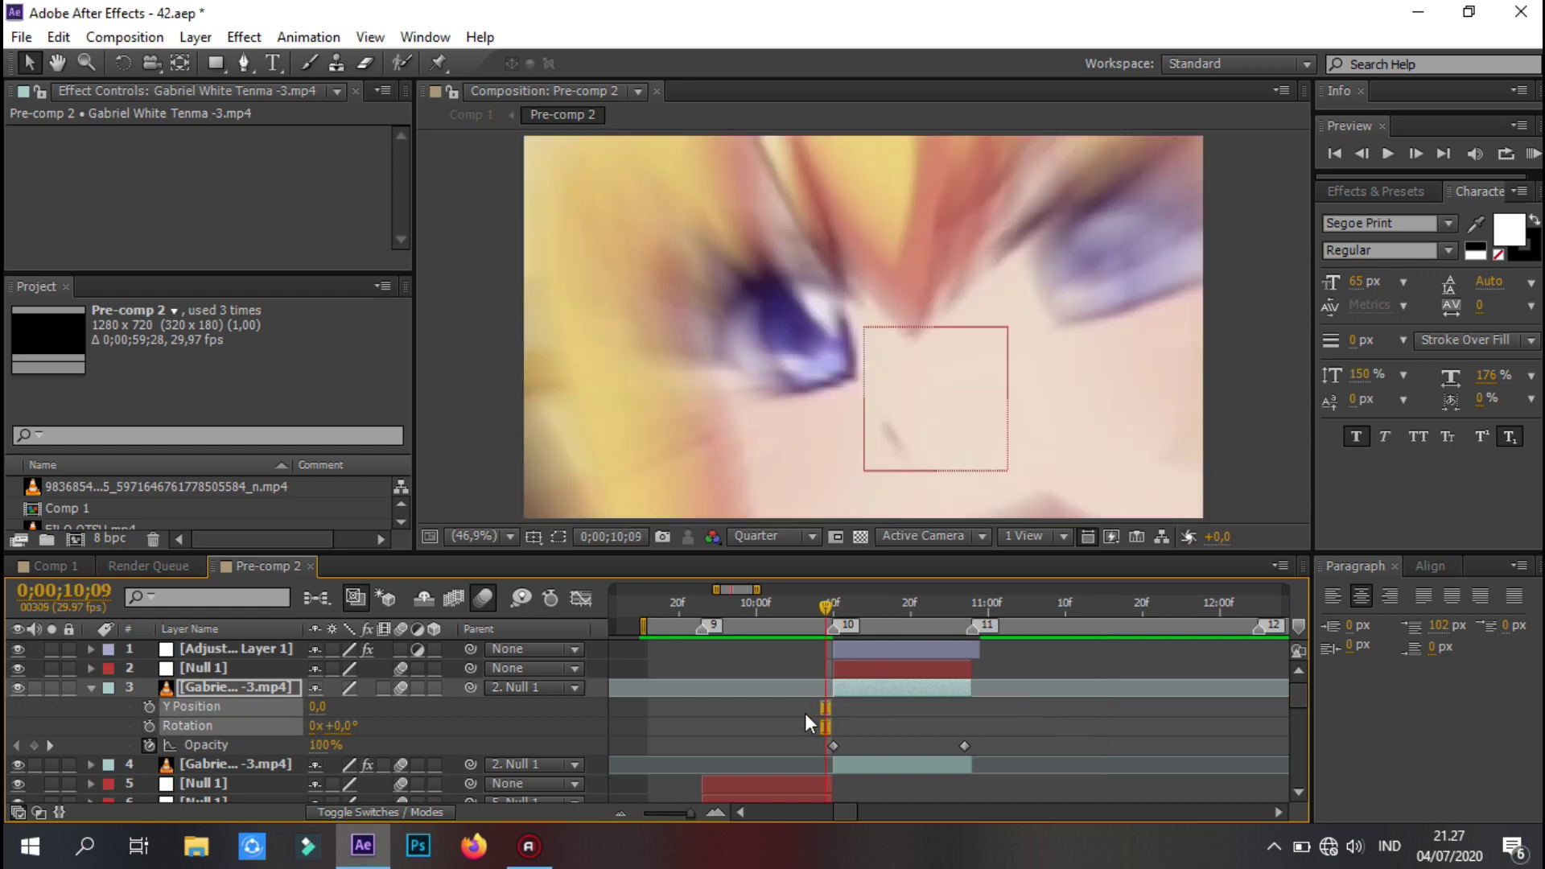
{"action": "left_click_drag", "start_coordinate": [805, 713], "coordinate": [968, 769]}
{"action": "key", "text": "Delete"}
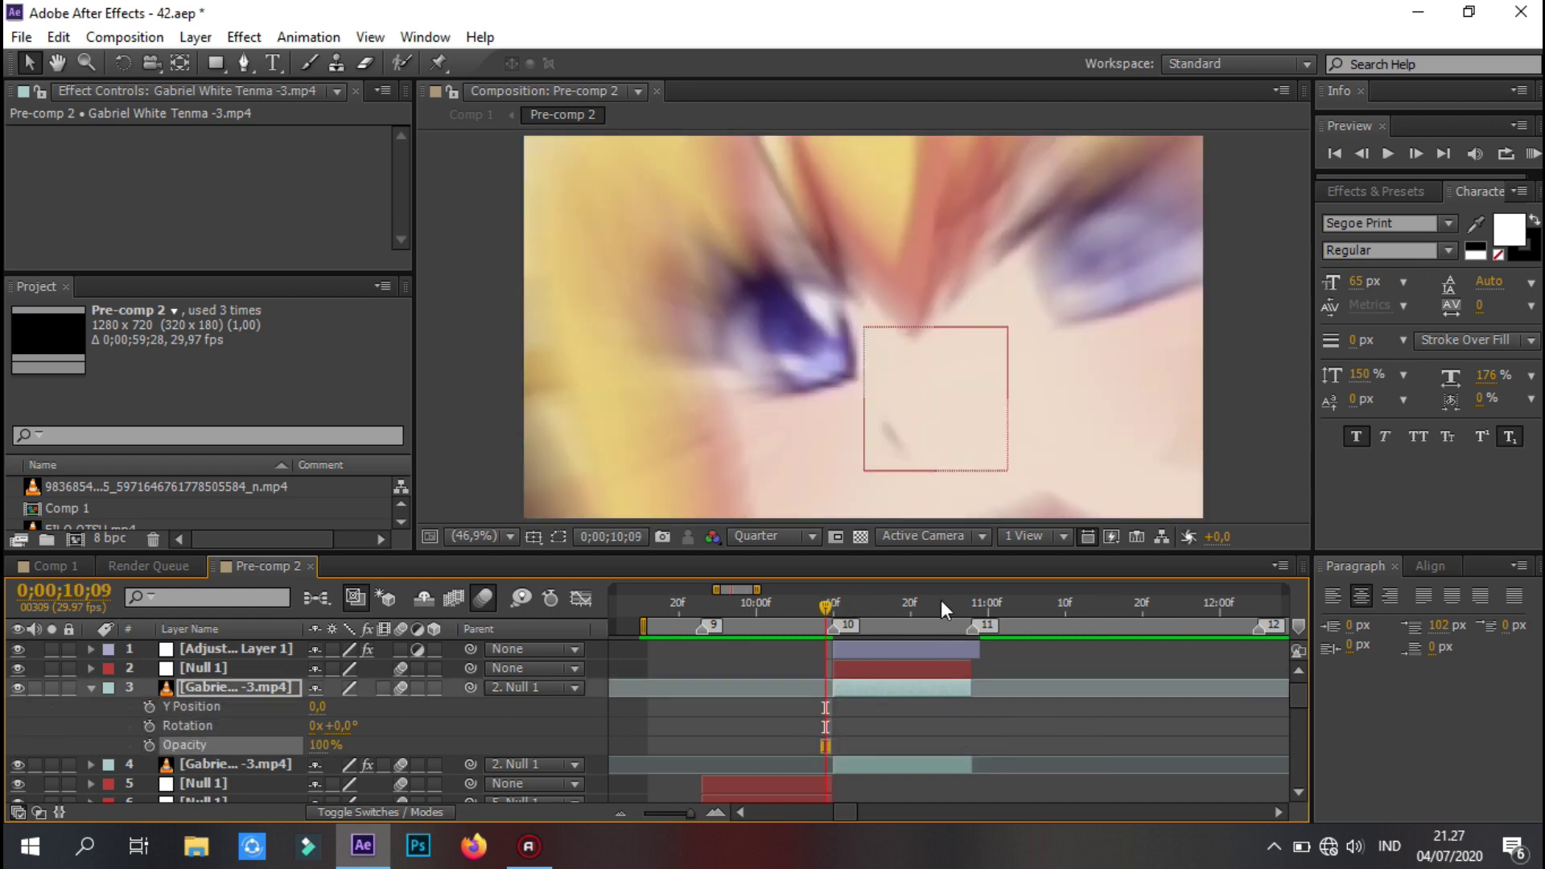
- Set the current time to the clip's last frame at 0;00;10;27
{"action": "left_click", "coordinate": [951, 605]}
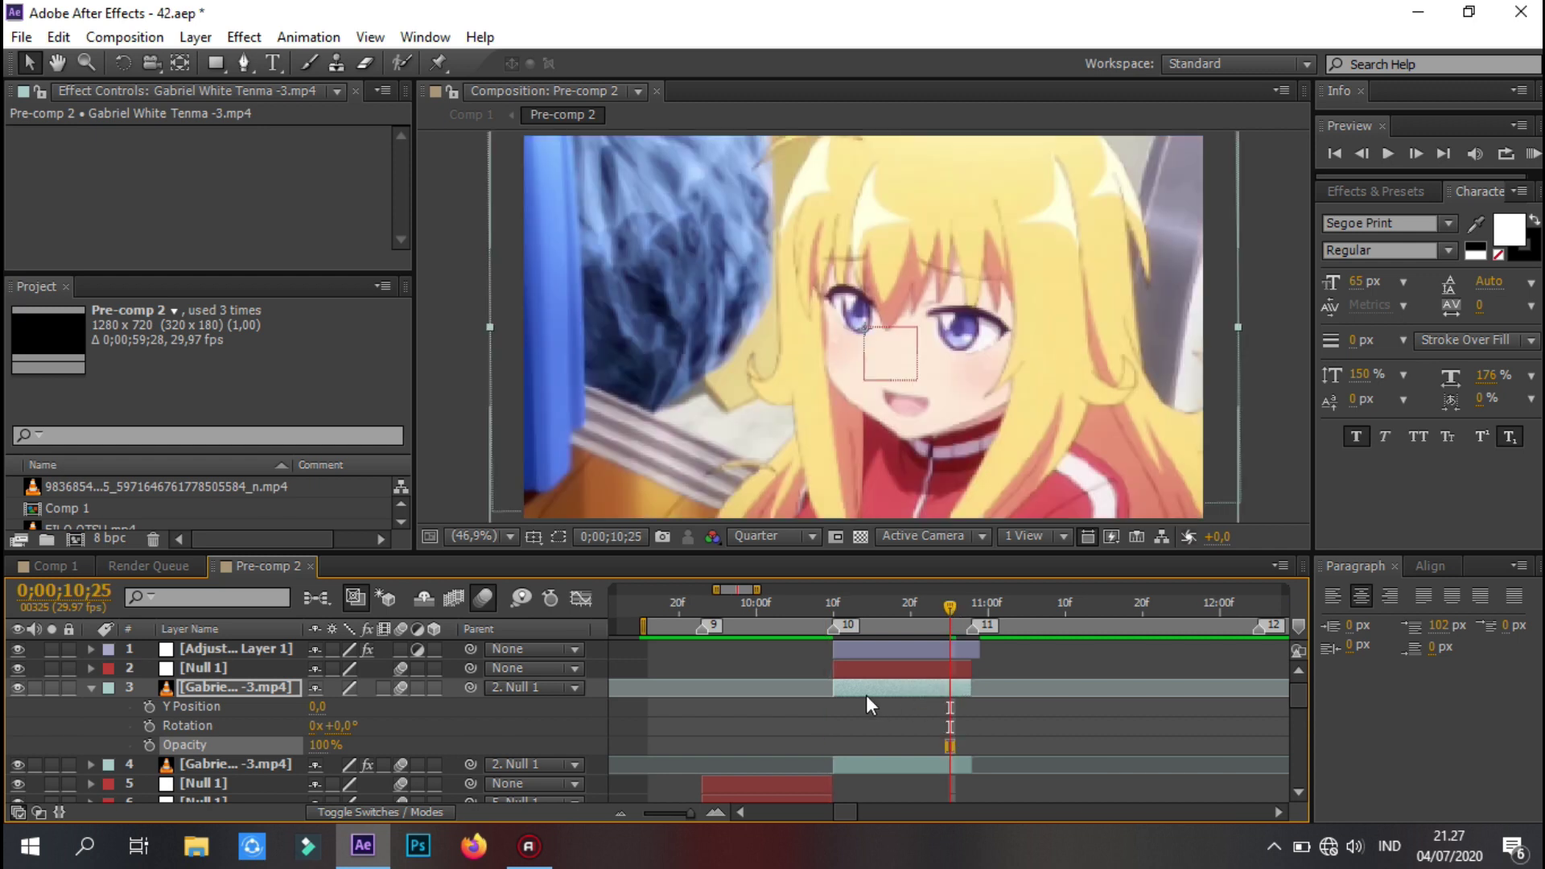
{"action": "left_click", "coordinate": [964, 603]}
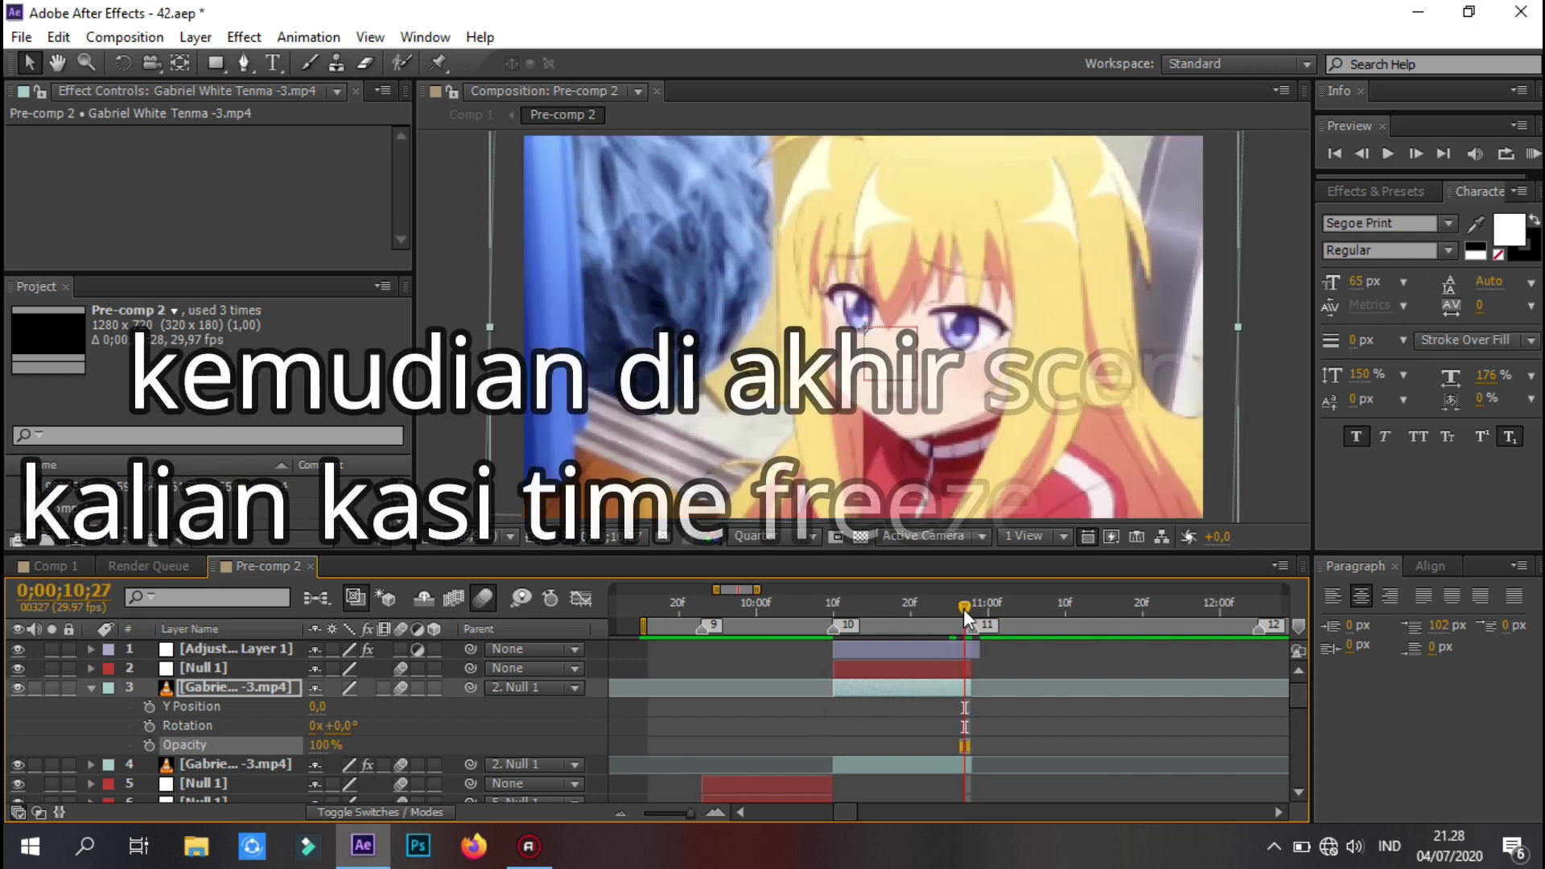
{"action": "left_click", "coordinate": [968, 610]}
{"action": "left_click", "coordinate": [966, 610]}
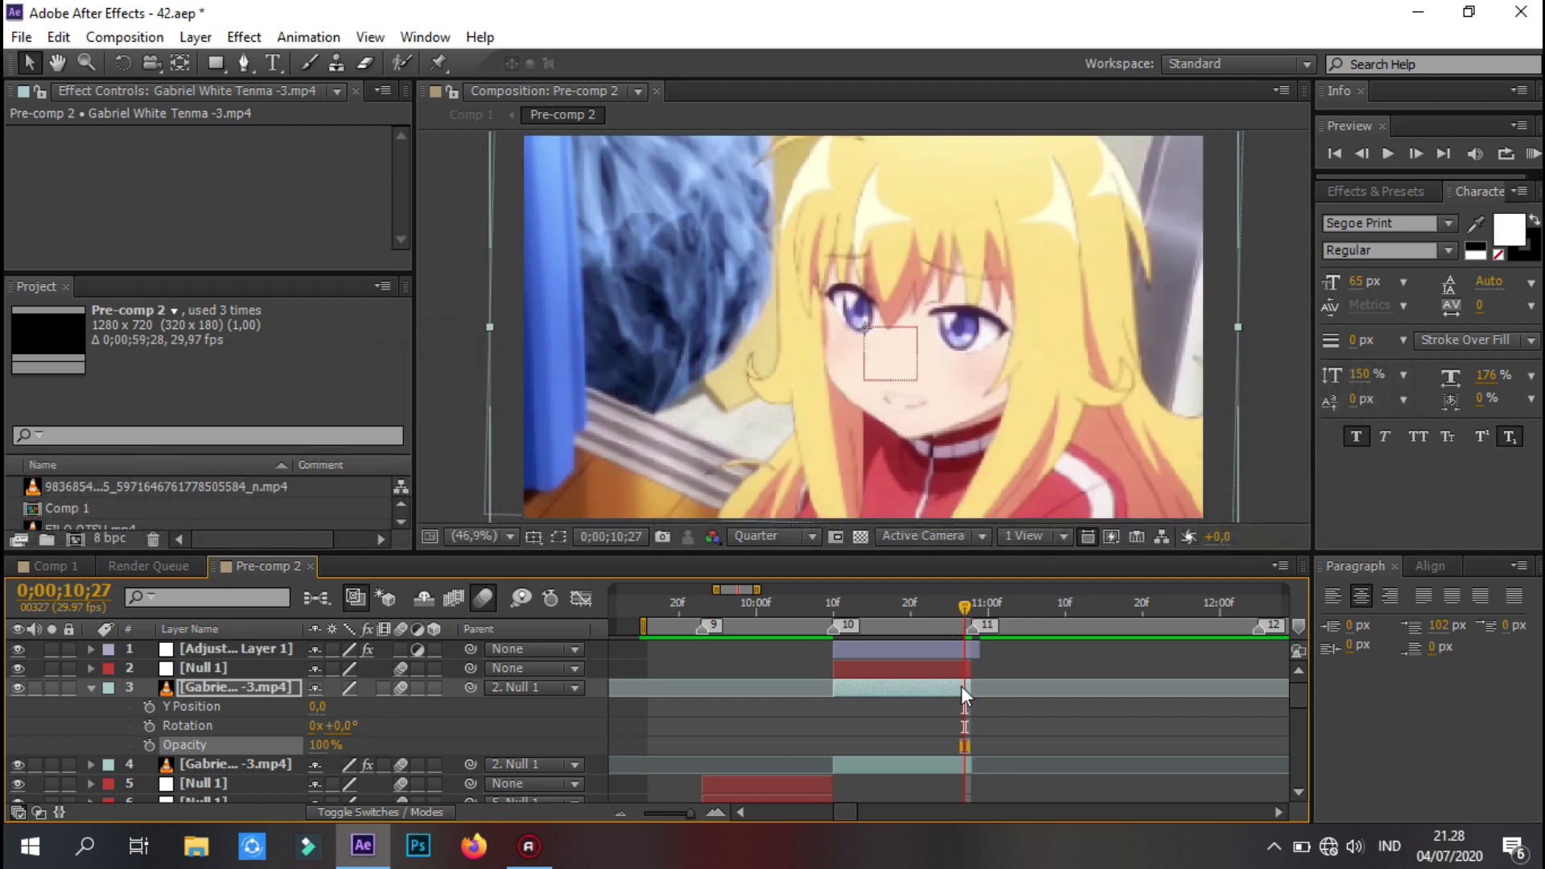
- Apply Time > Freeze Frame to the stripped clip at the current frame
{"action": "right_click", "coordinate": [952, 687]}
{"action": "mouse_move", "coordinate": [1040, 360]}
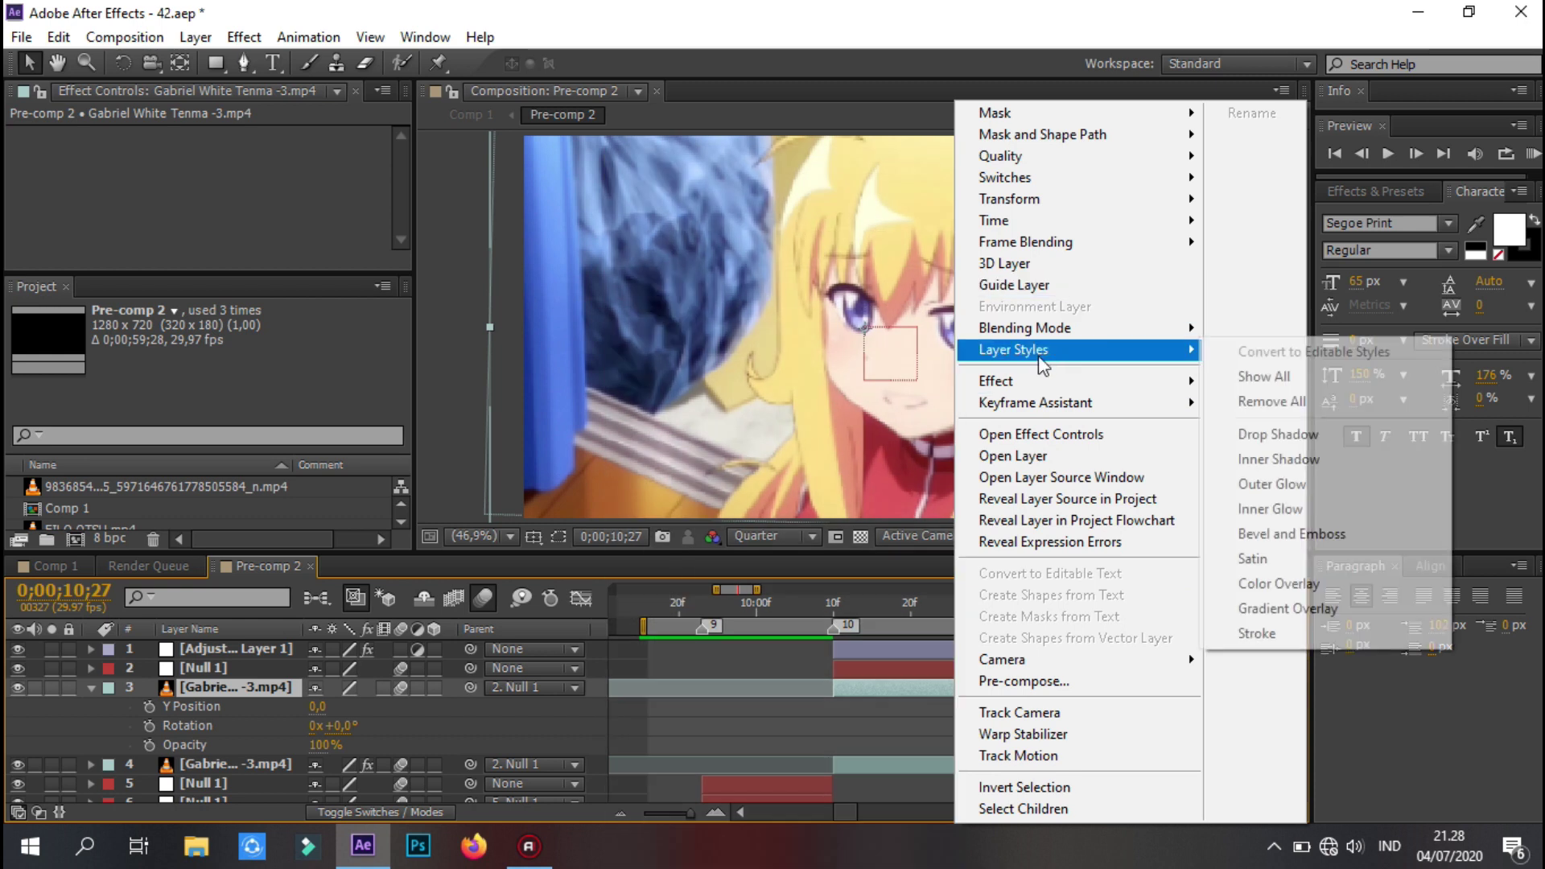
{"action": "mouse_move", "coordinate": [1012, 387]}
{"action": "mouse_move", "coordinate": [1027, 227]}
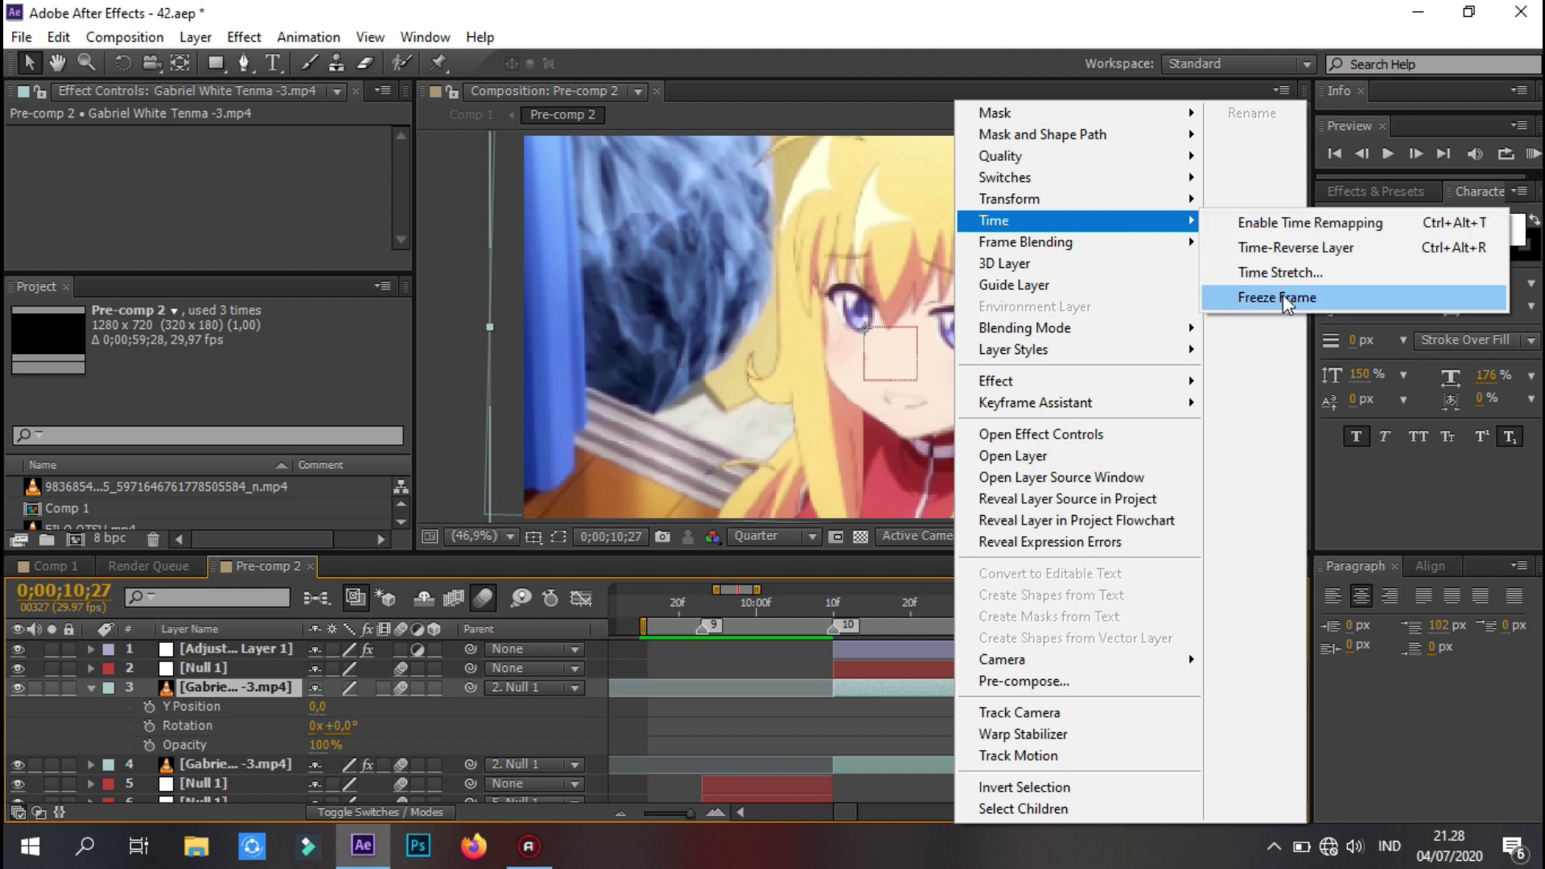
{"action": "left_click", "coordinate": [1282, 296]}
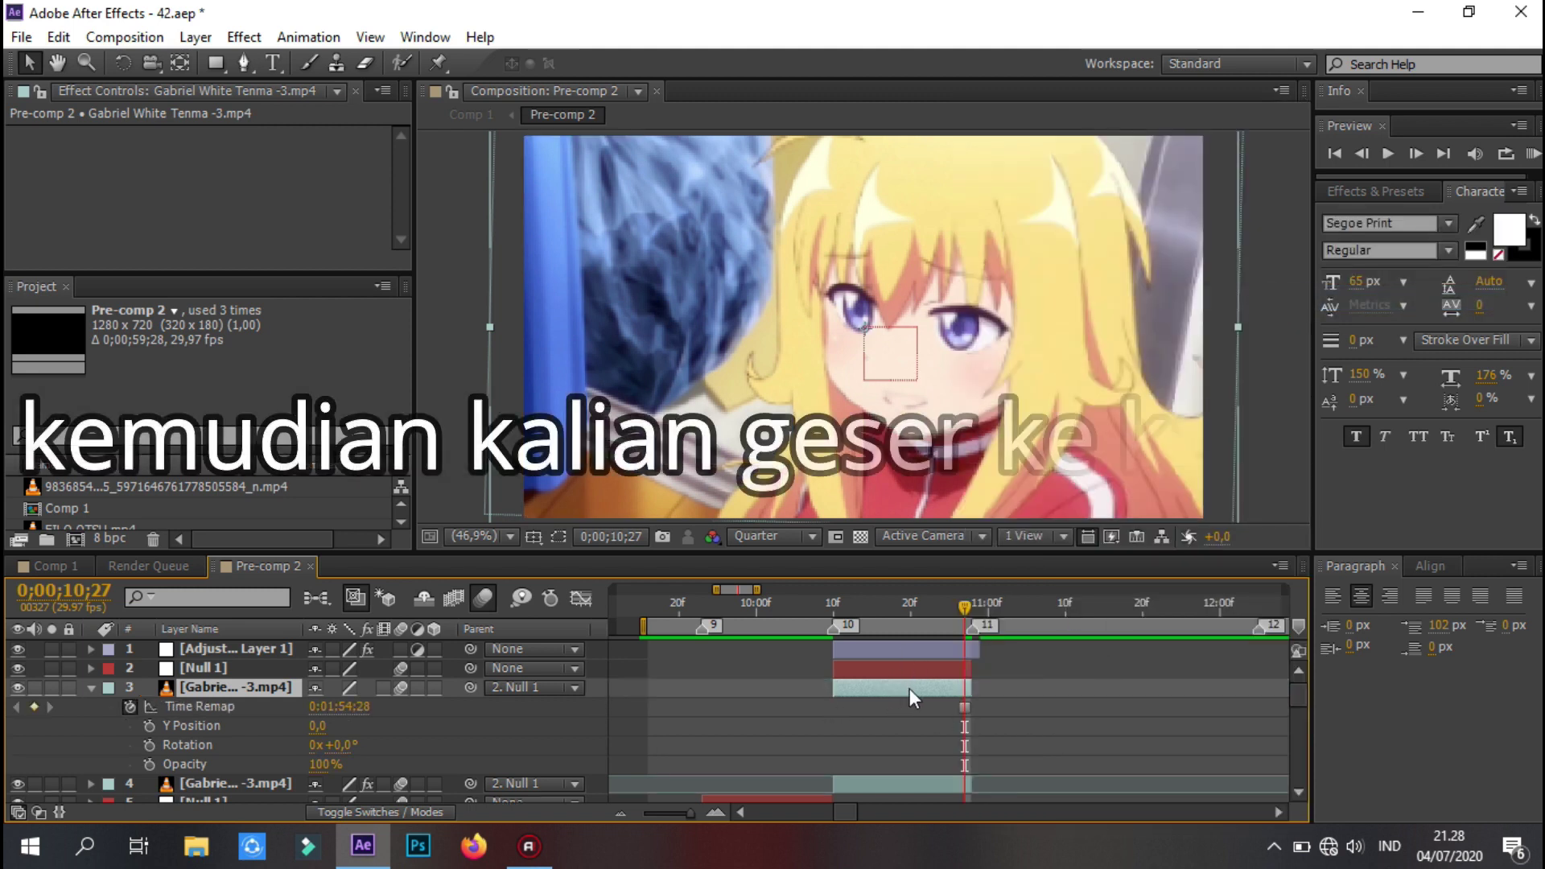
- Start the frozen clip after the original, move it to the top and extend it to 12;04
{"action": "left_click_drag", "start_coordinate": [909, 696], "coordinate": [1038, 690]}
{"action": "left_click_drag", "start_coordinate": [954, 599], "coordinate": [1087, 618]}
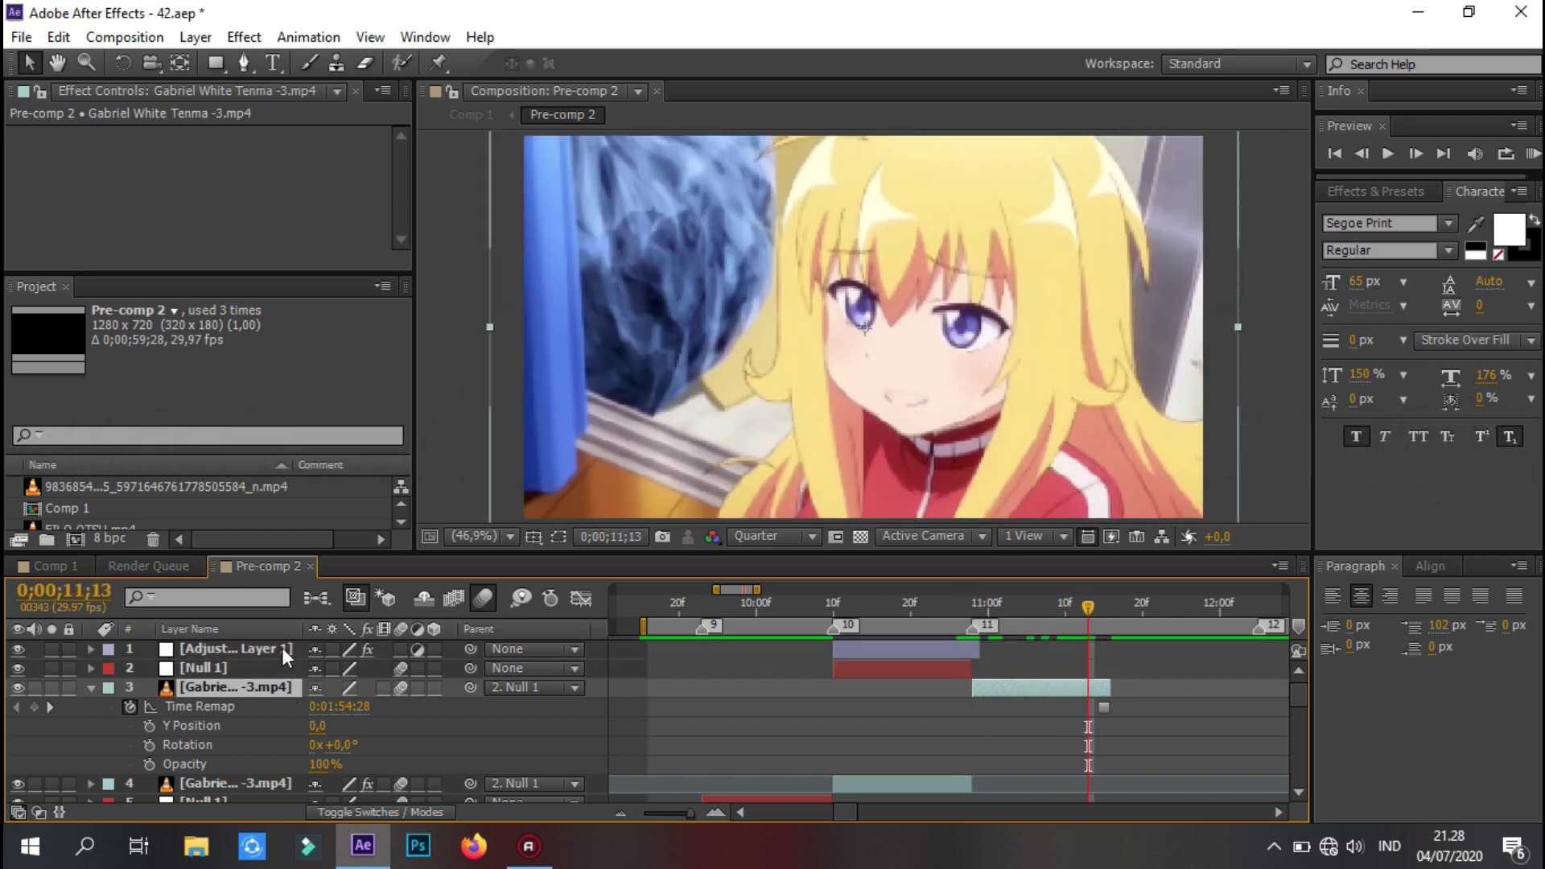
{"action": "left_click_drag", "start_coordinate": [282, 658], "coordinate": [282, 645]}
{"action": "key", "text": "minus"}
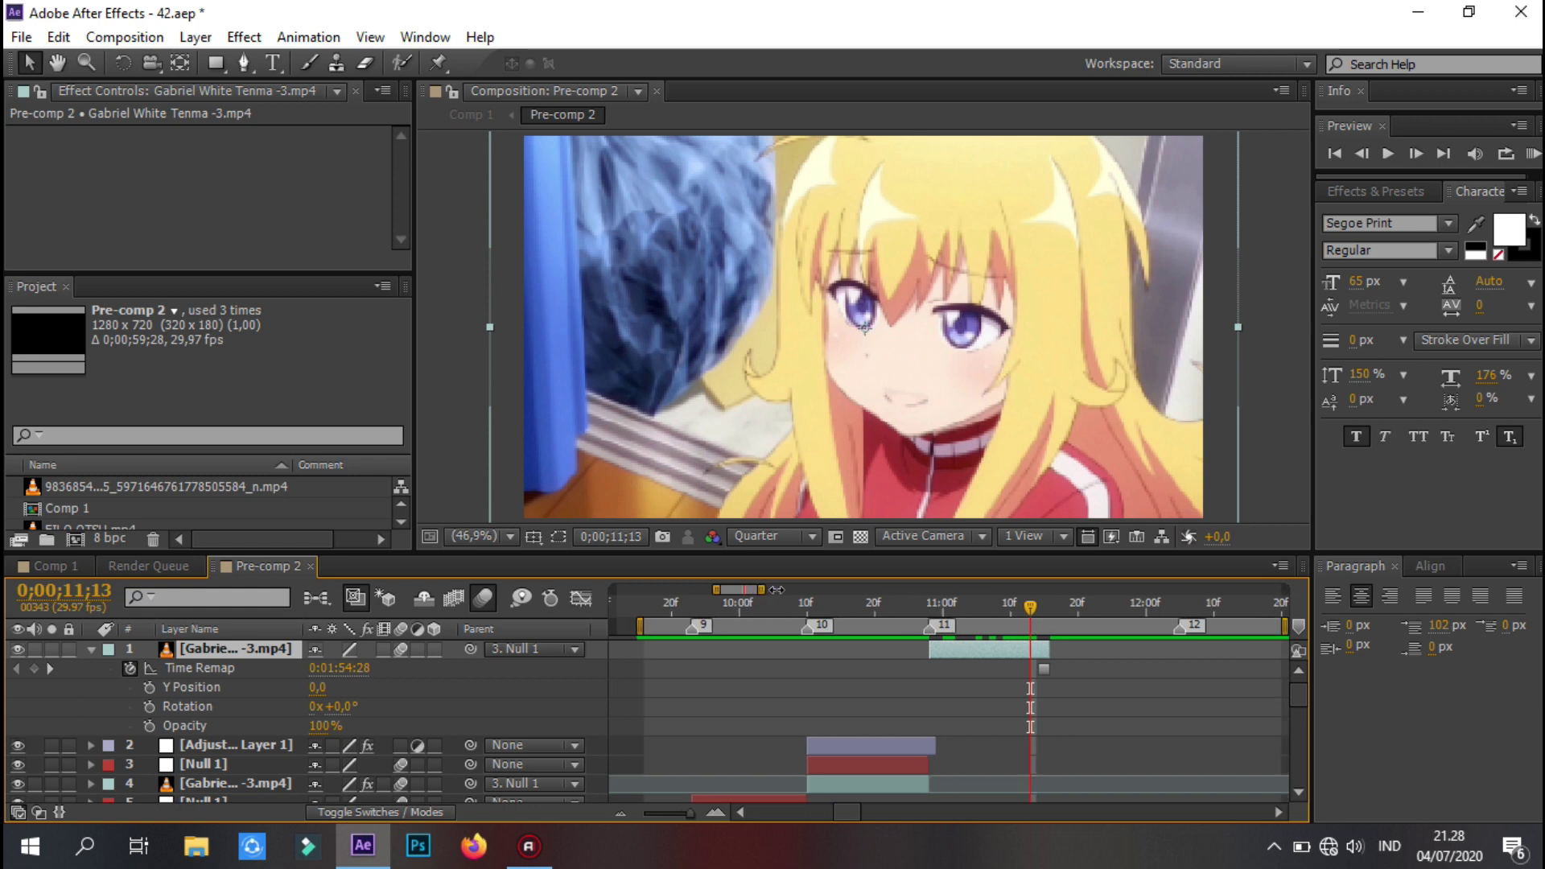
{"action": "key", "text": "minus"}
{"action": "left_click", "coordinate": [1004, 604]}
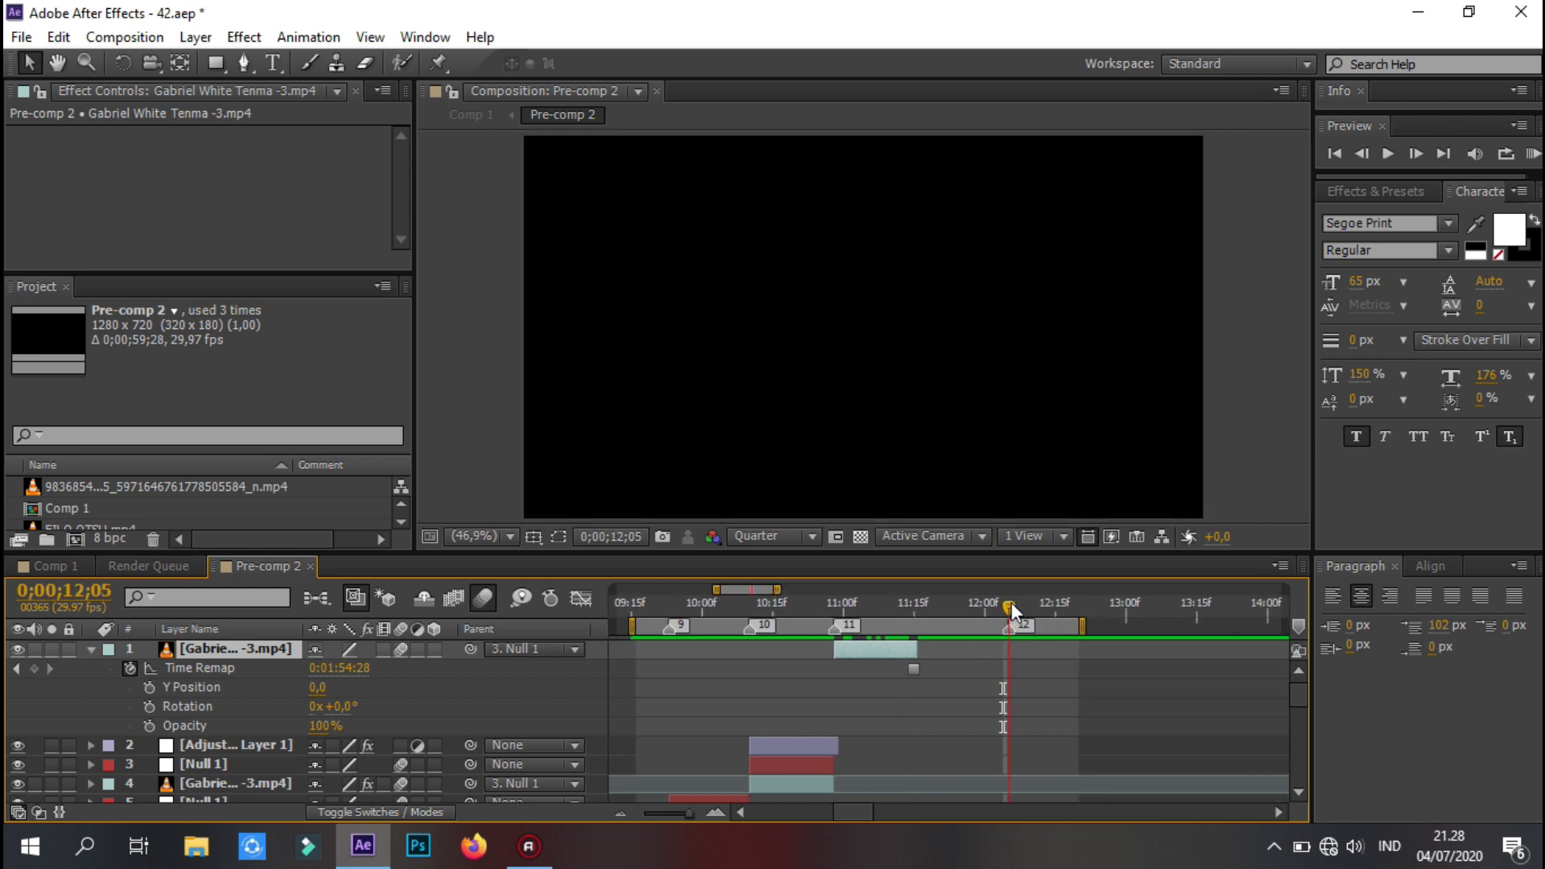
{"action": "left_click_drag", "start_coordinate": [916, 652], "coordinate": [924, 655]}
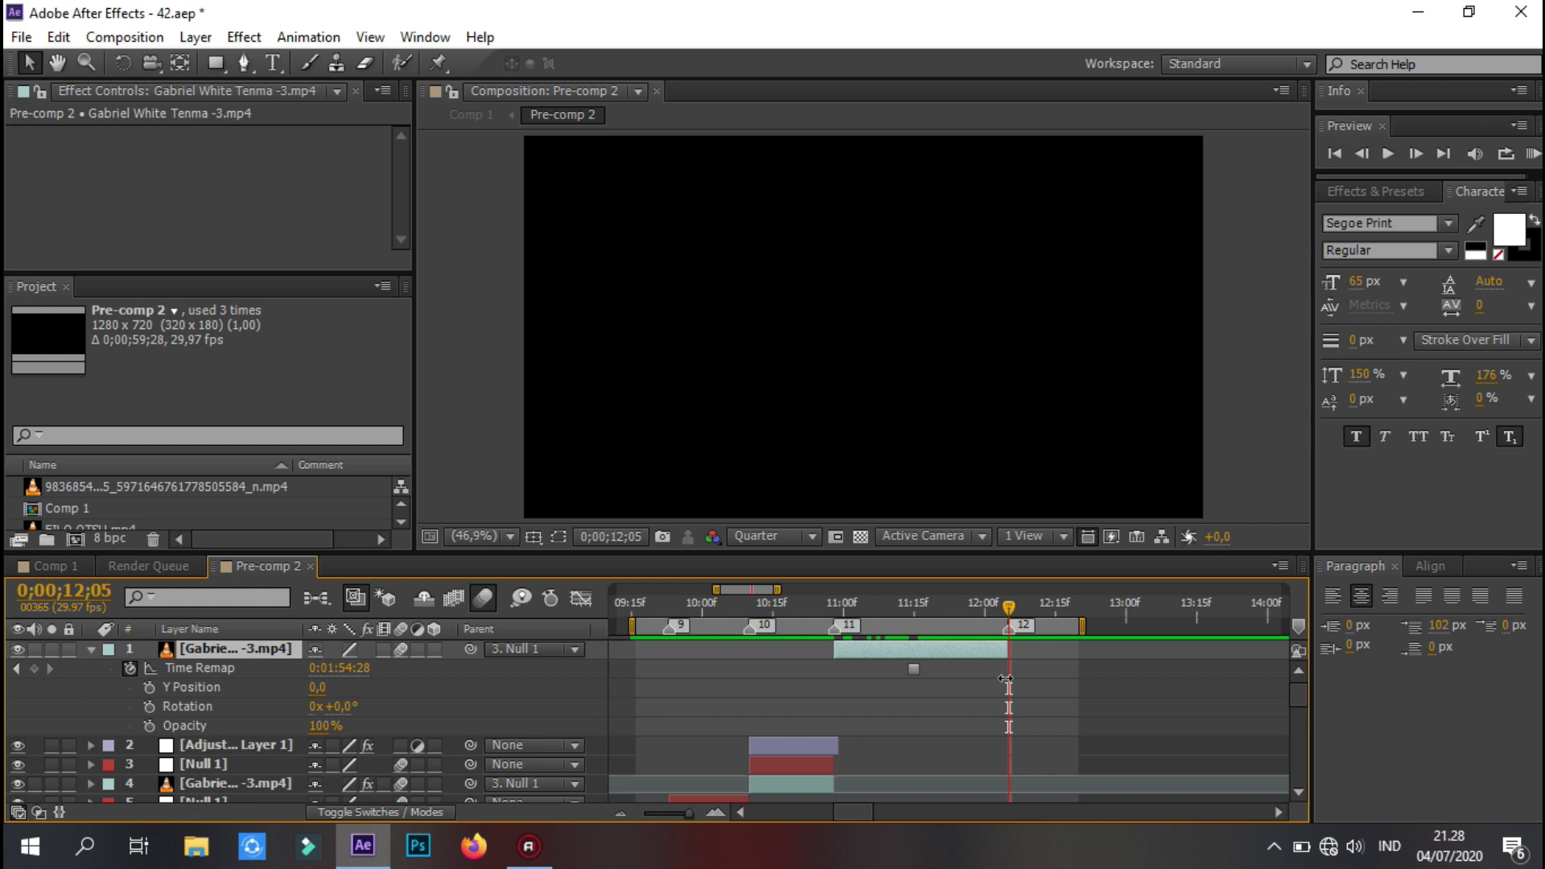
- Preview the frozen-frame result and collapse the layer's properties
{"action": "left_click", "coordinate": [1538, 169]}
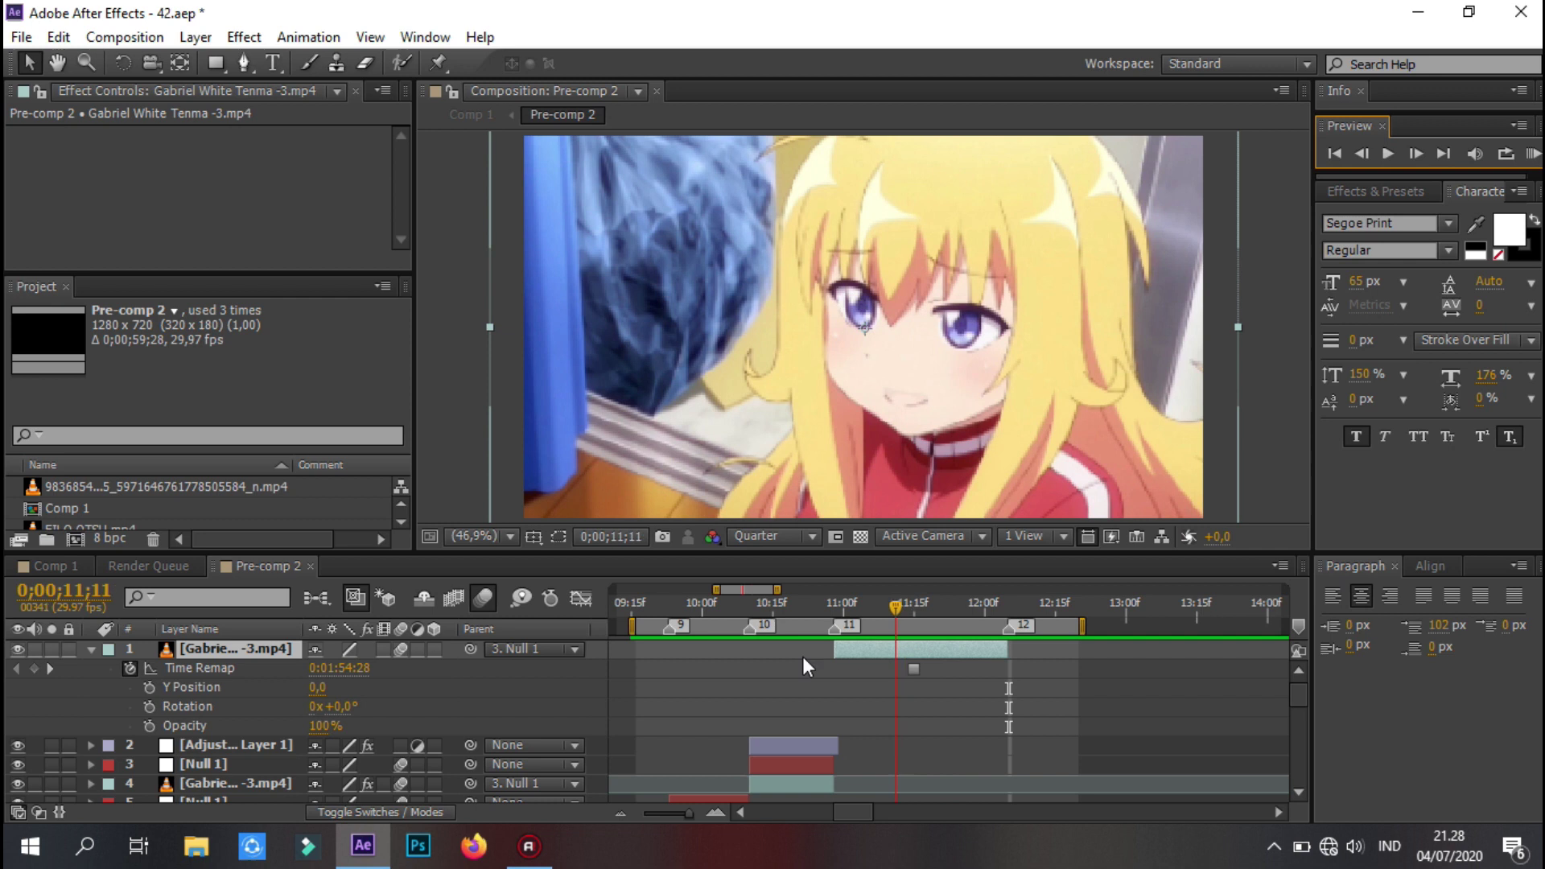
{"action": "left_click", "coordinate": [834, 636]}
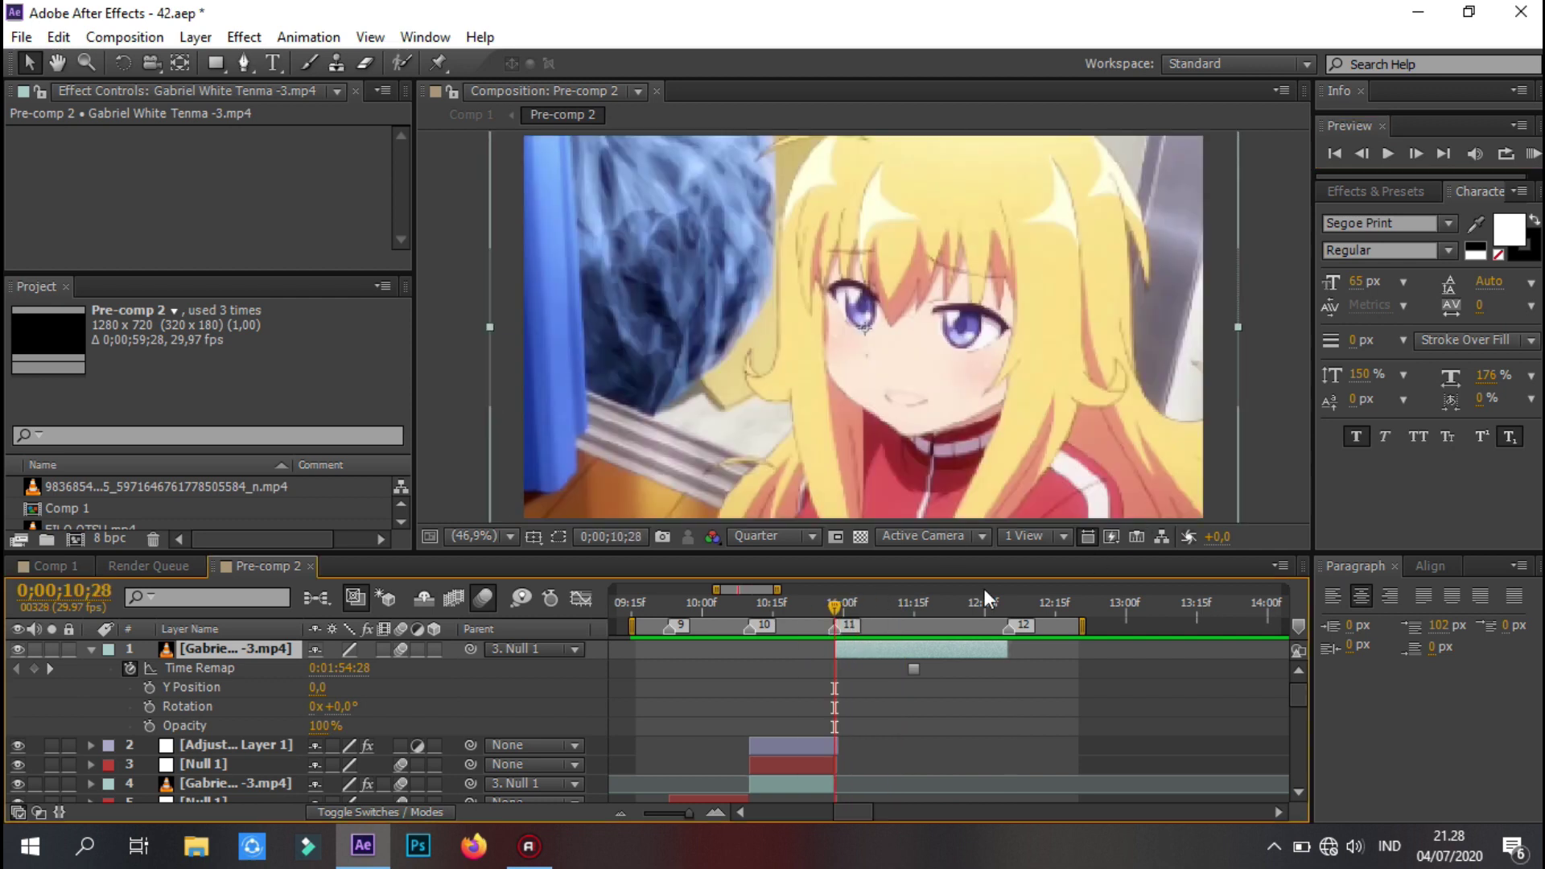
{"action": "left_click", "coordinate": [885, 685]}
- Collapse the frozen clip's properties and deselect all layers
{"action": "left_click", "coordinate": [916, 651]}
{"action": "key", "text": "u"}
{"action": "left_click", "coordinate": [1007, 728]}
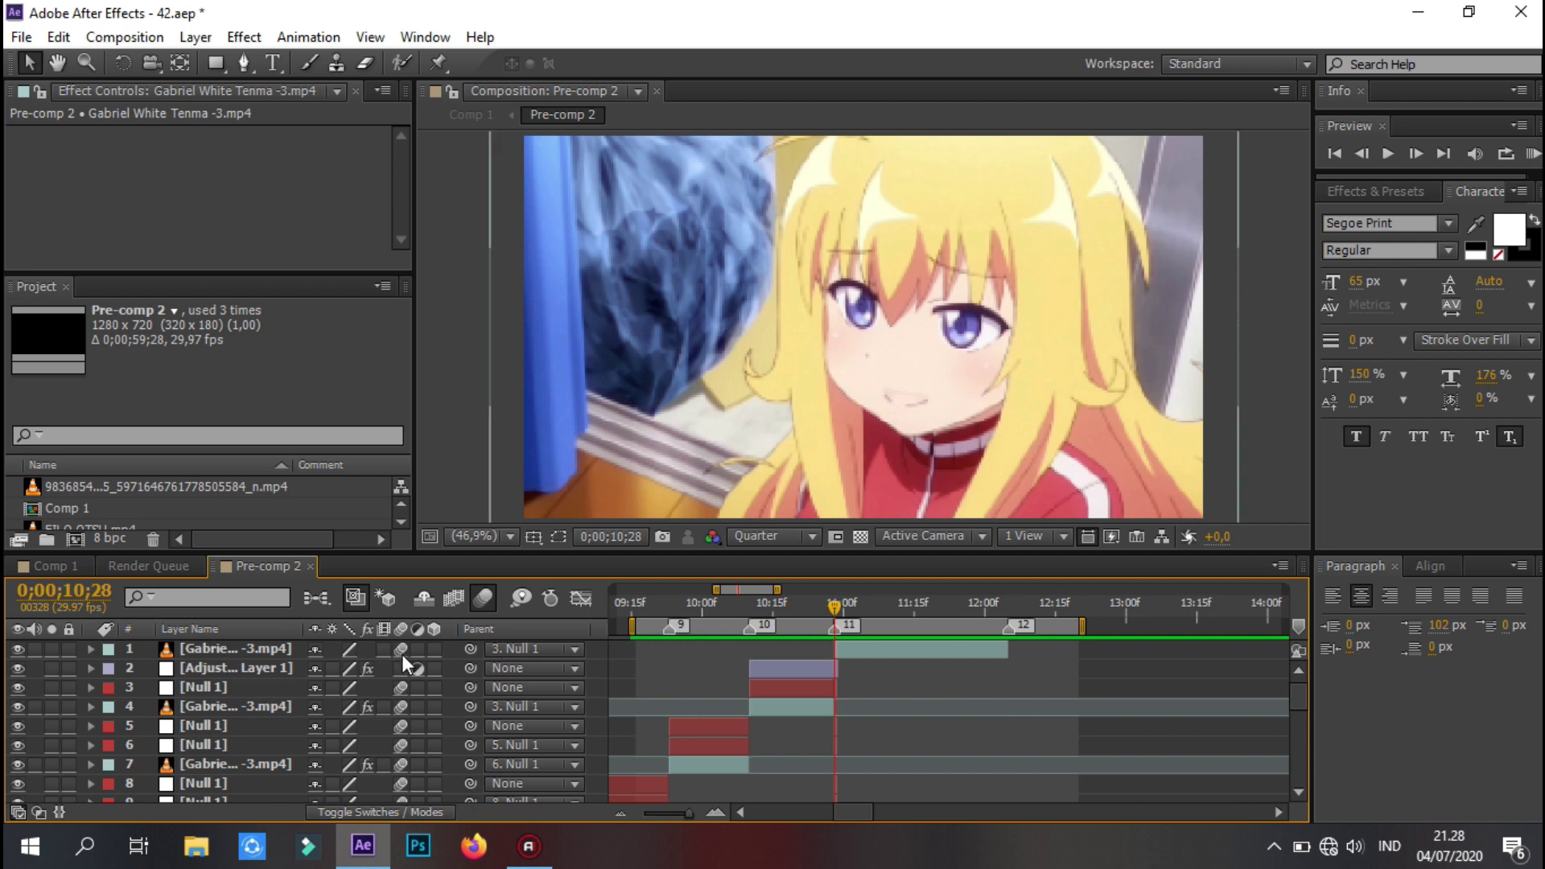
- Create a new camera, split it at the current time and delete Camera 1
{"action": "right_click", "coordinate": [79, 647]}
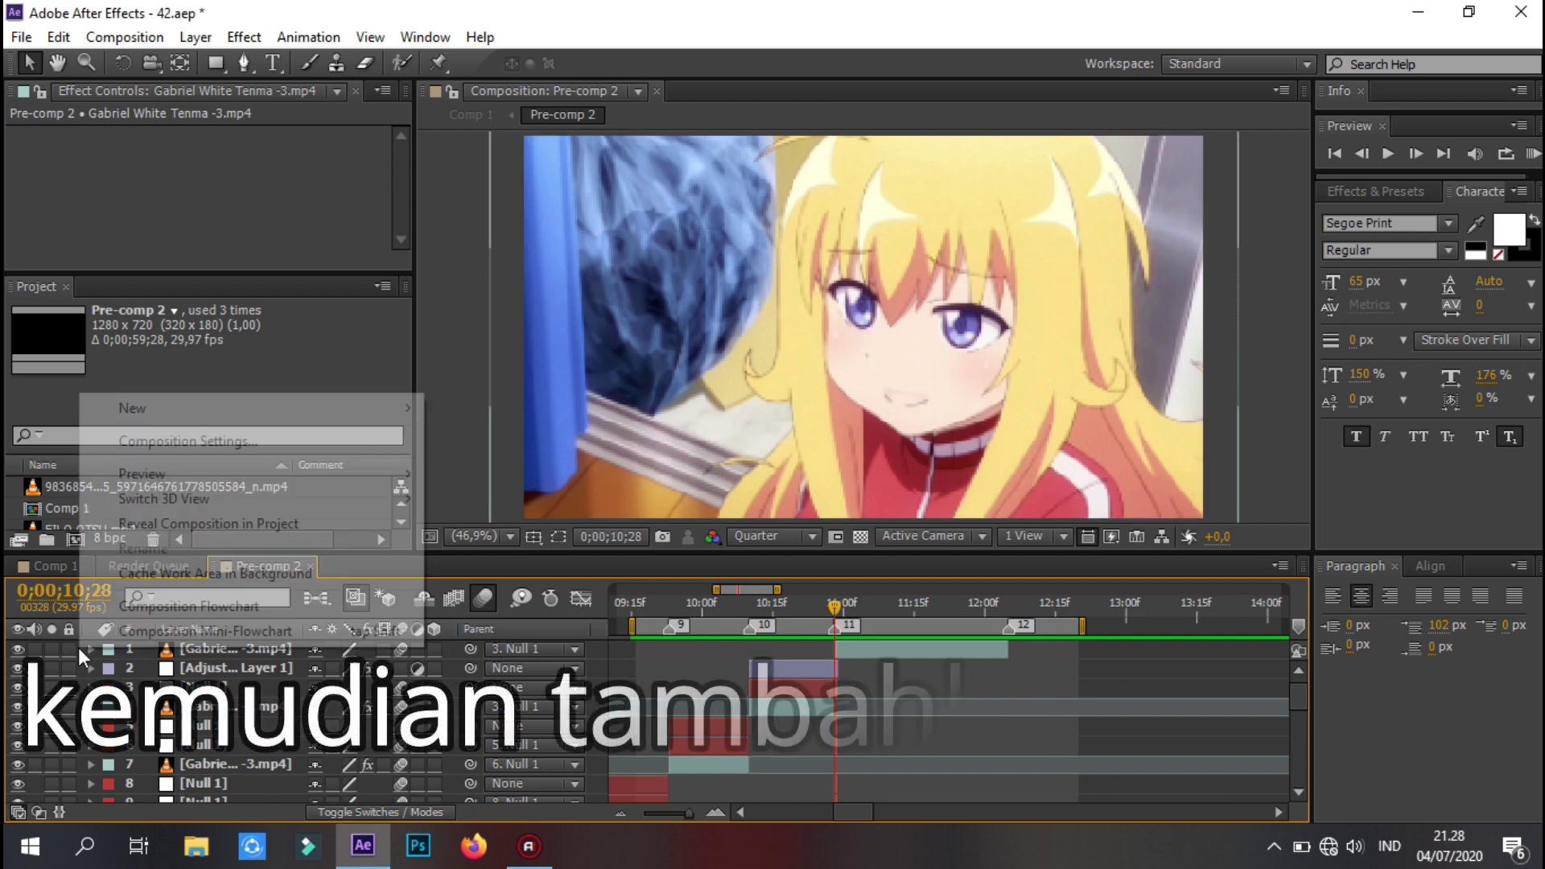
{"action": "mouse_move", "coordinate": [417, 408]}
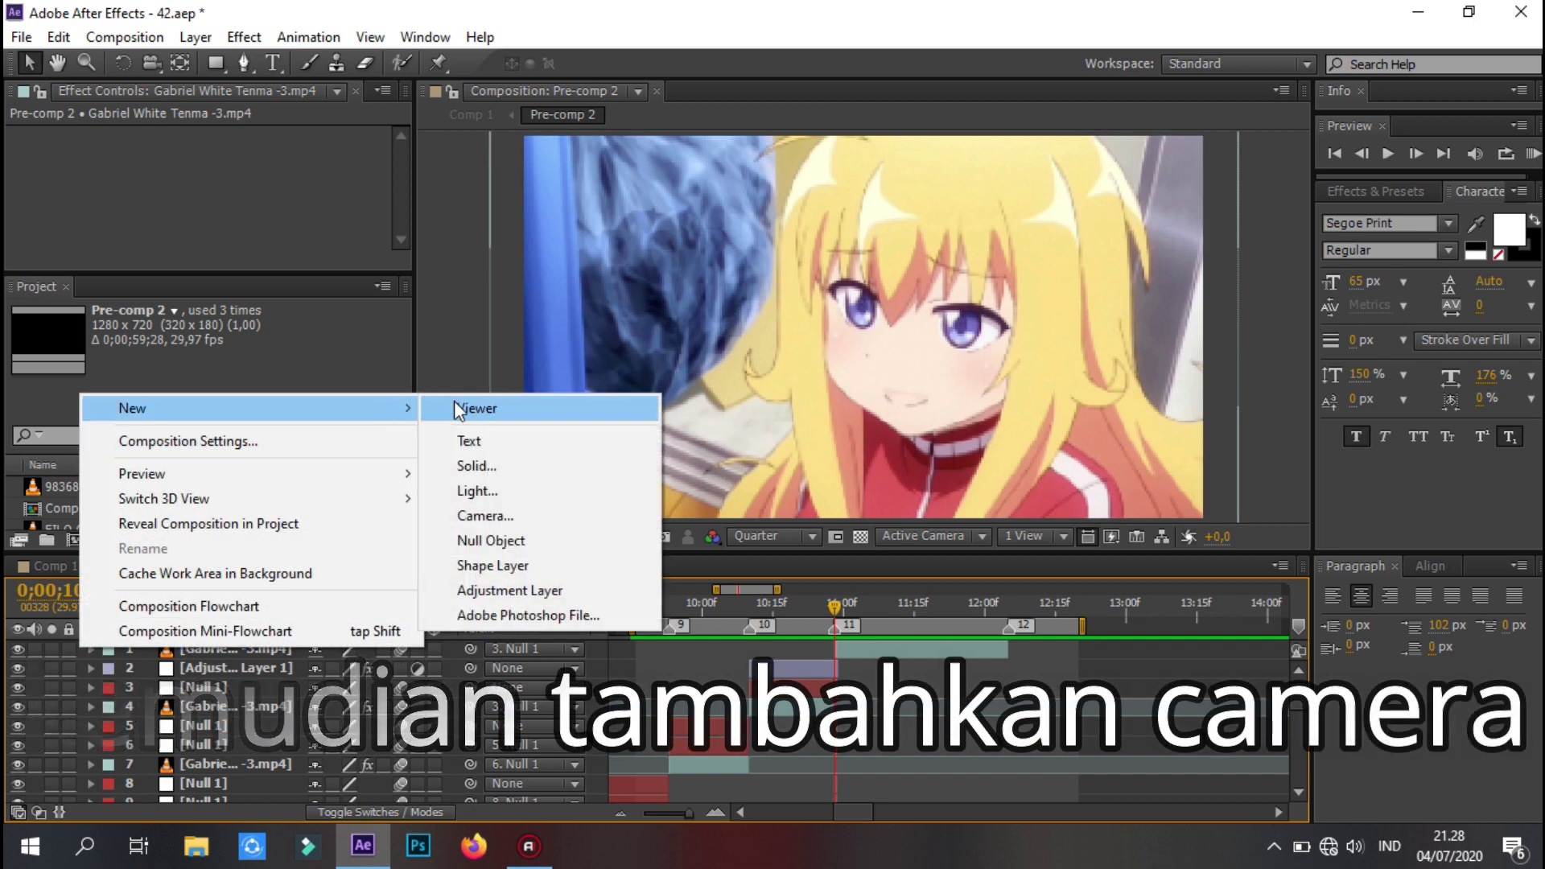
{"action": "left_click", "coordinate": [513, 516]}
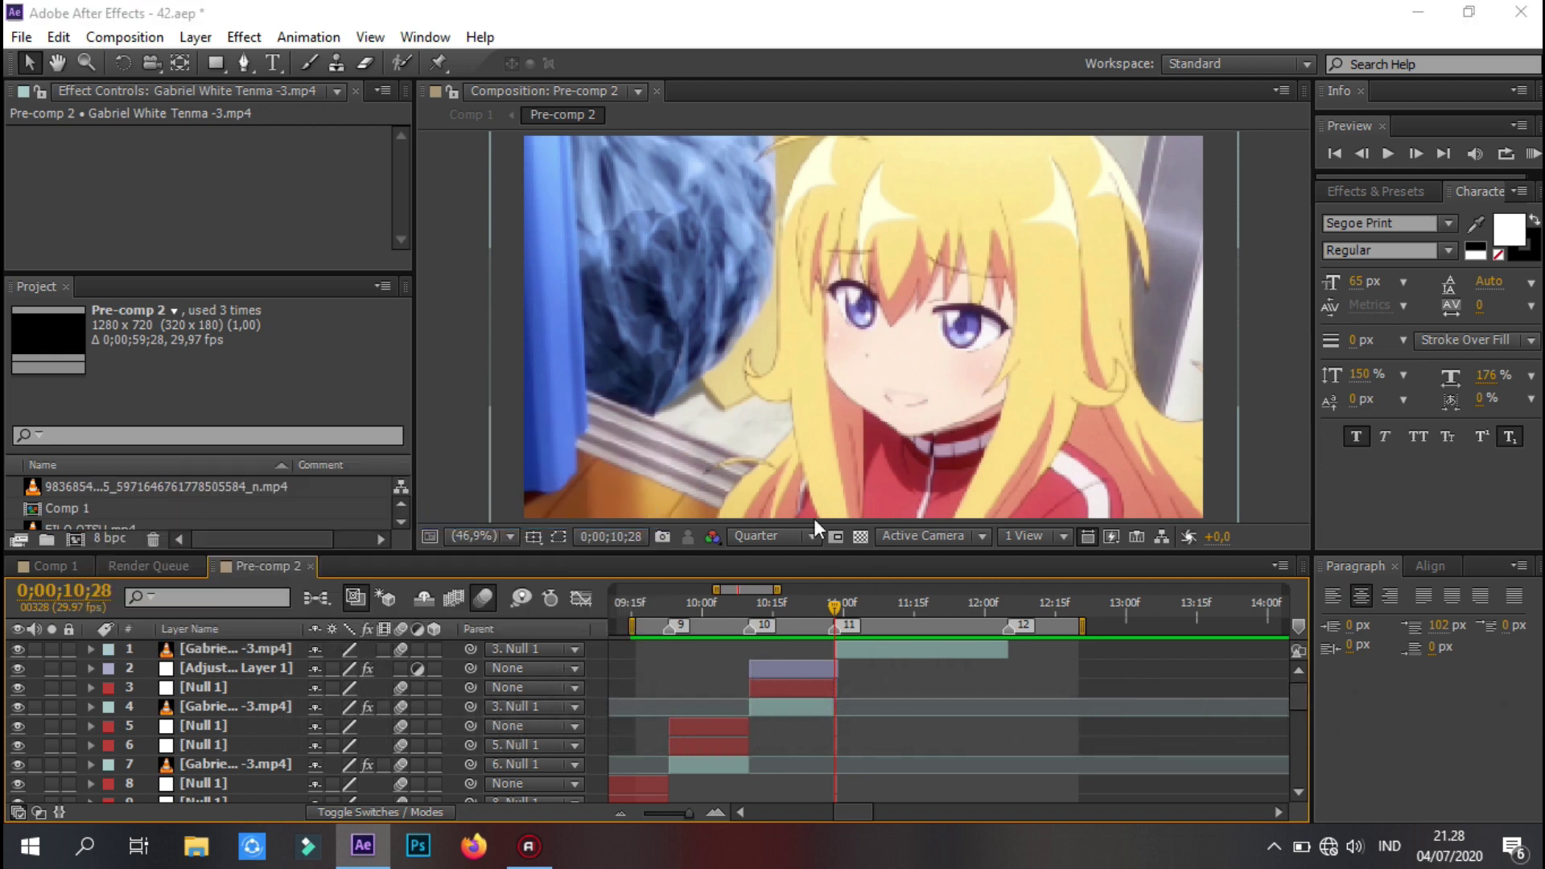
{"action": "left_click", "coordinate": [1034, 663]}
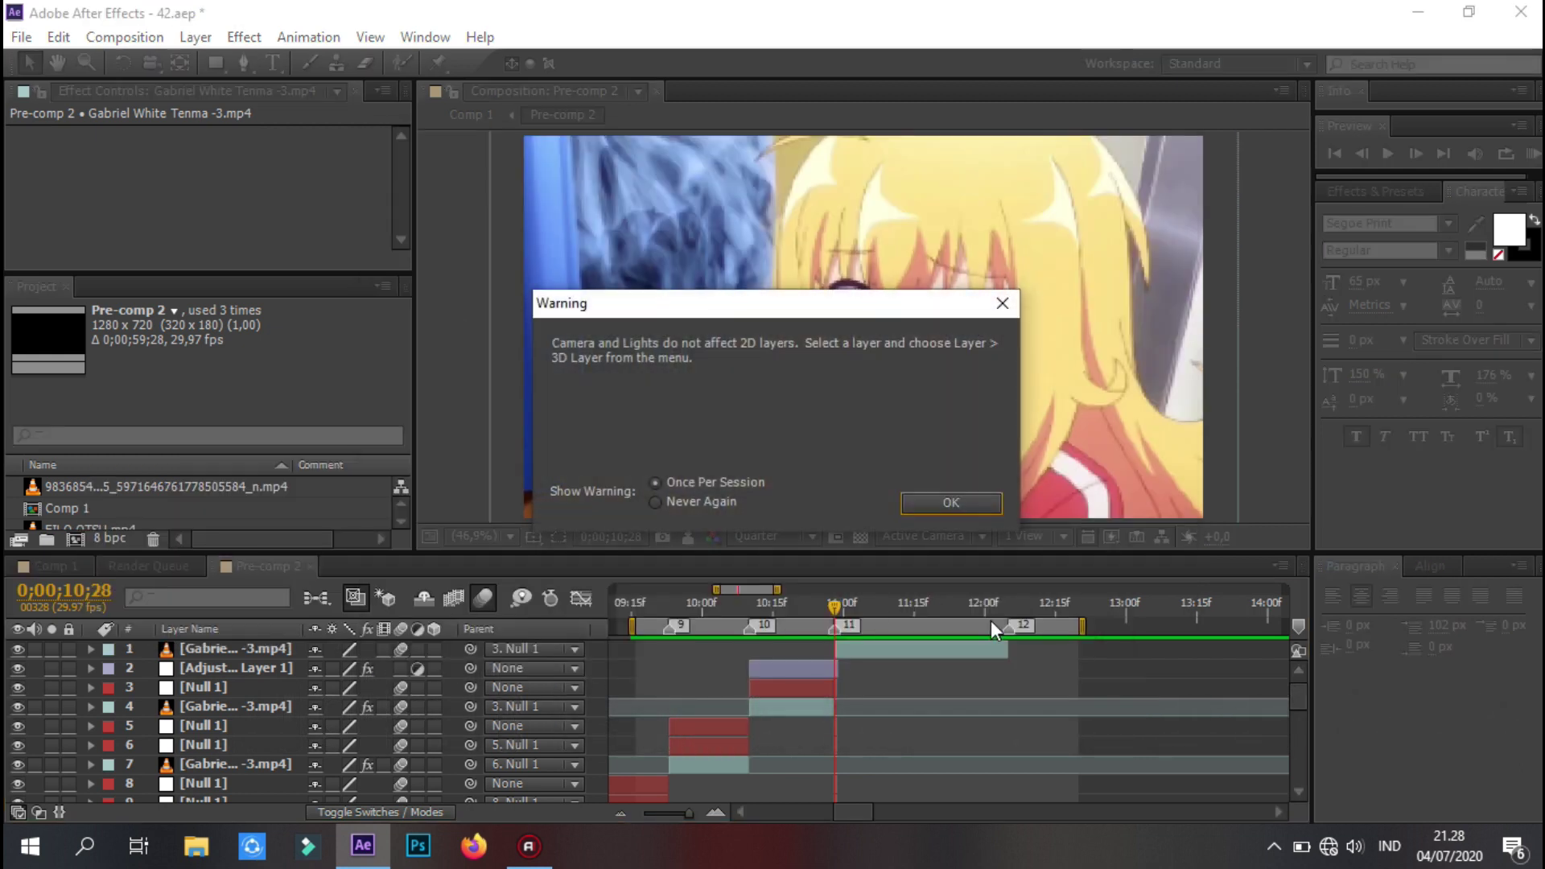
{"action": "left_click", "coordinate": [943, 504]}
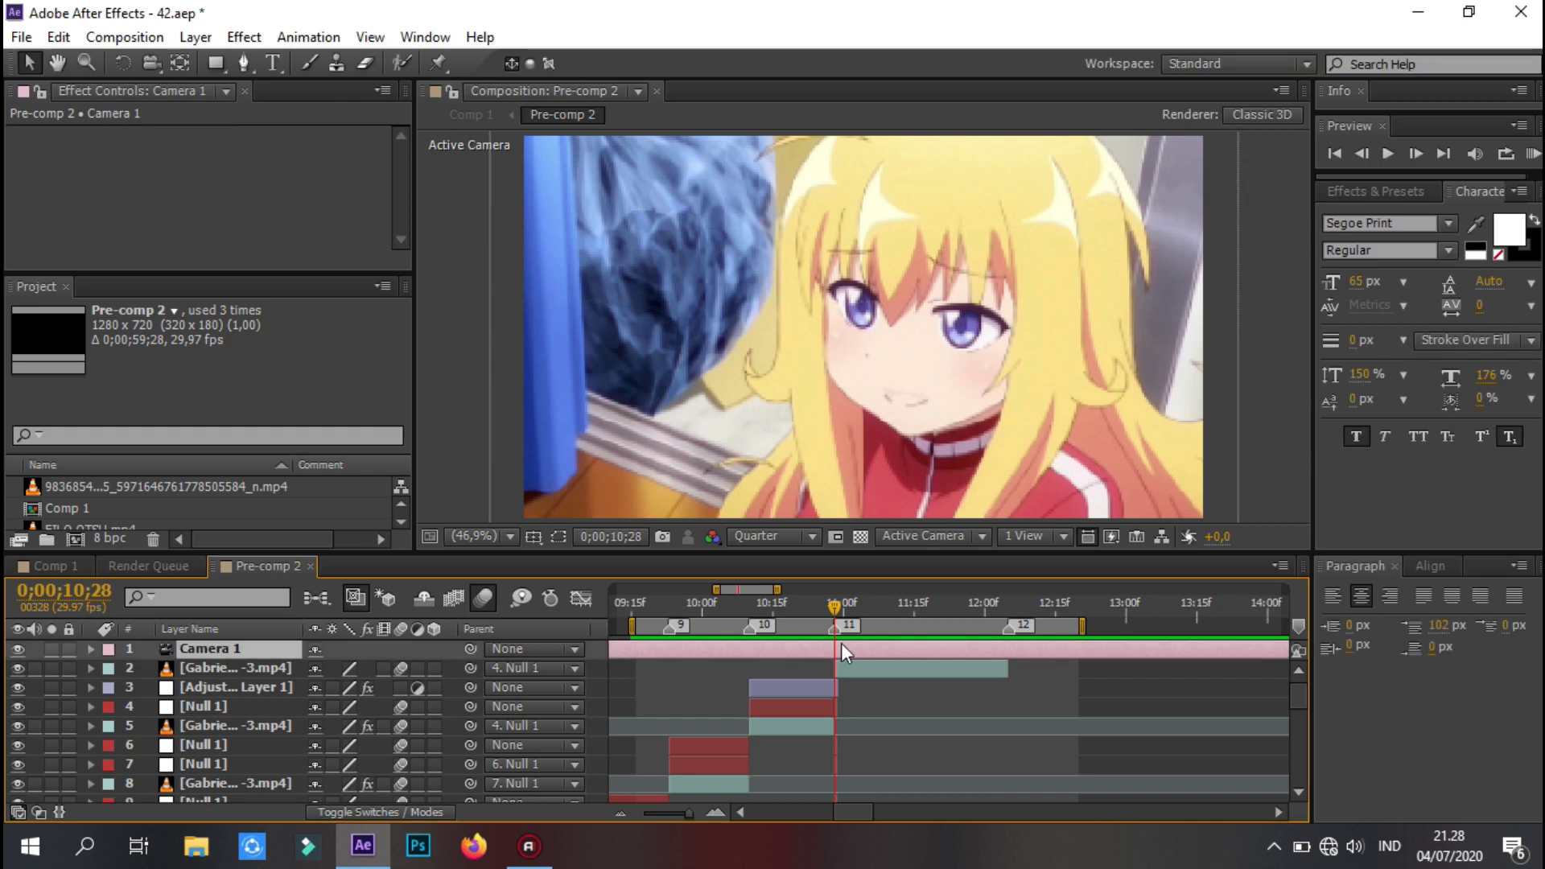
{"action": "key", "text": "ctrl+shift+d"}
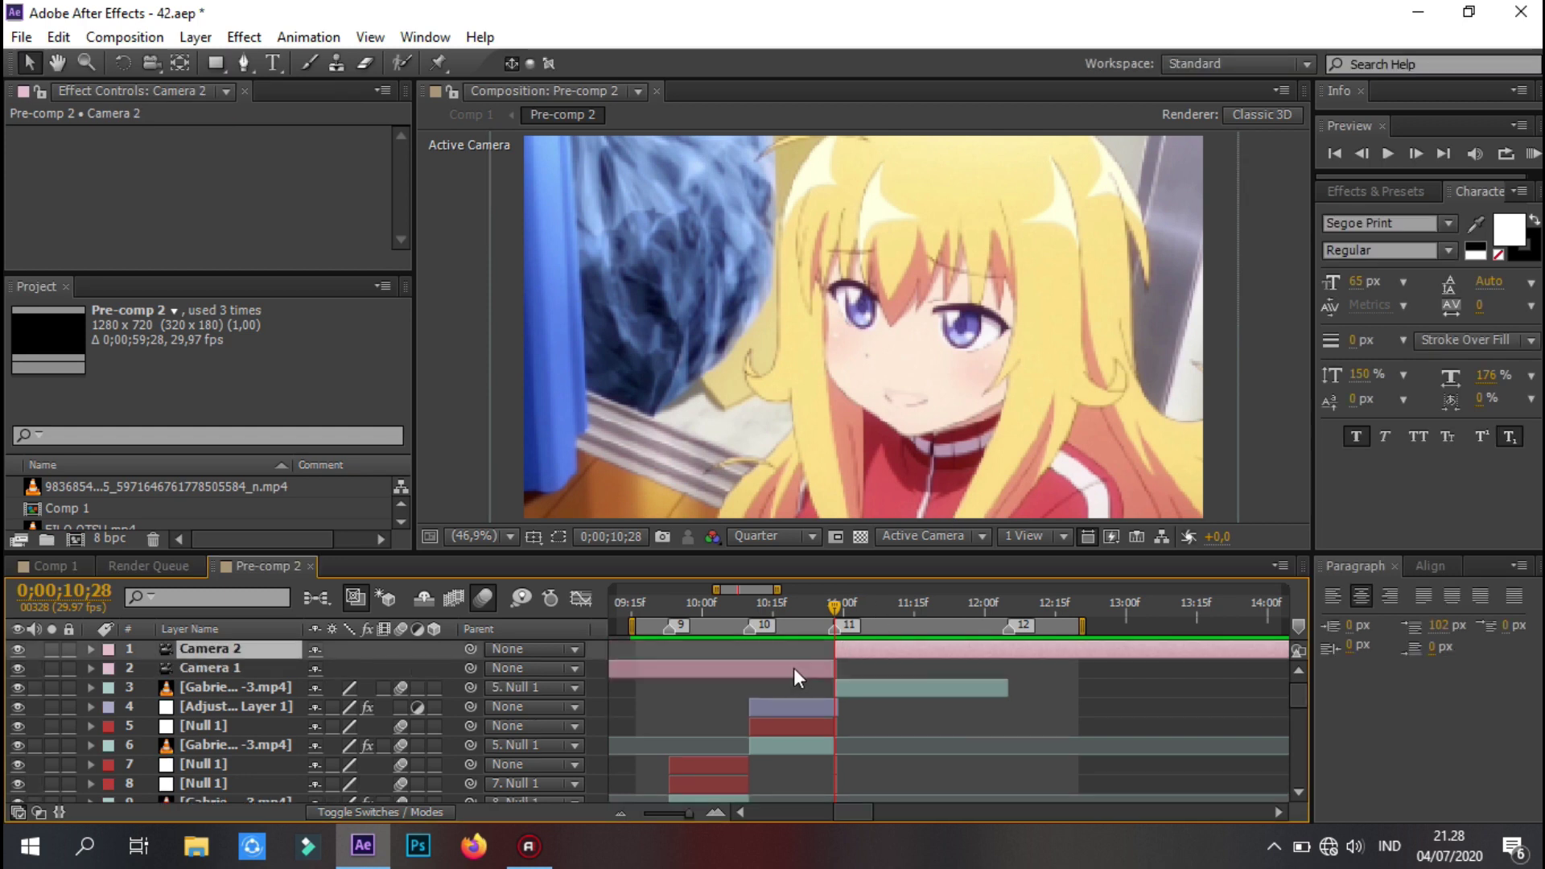
{"action": "key", "text": "Delete"}
- Split Camera 2 at 12;05, delete the trailing piece and reselect Camera 2
{"action": "left_click", "coordinate": [1011, 611]}
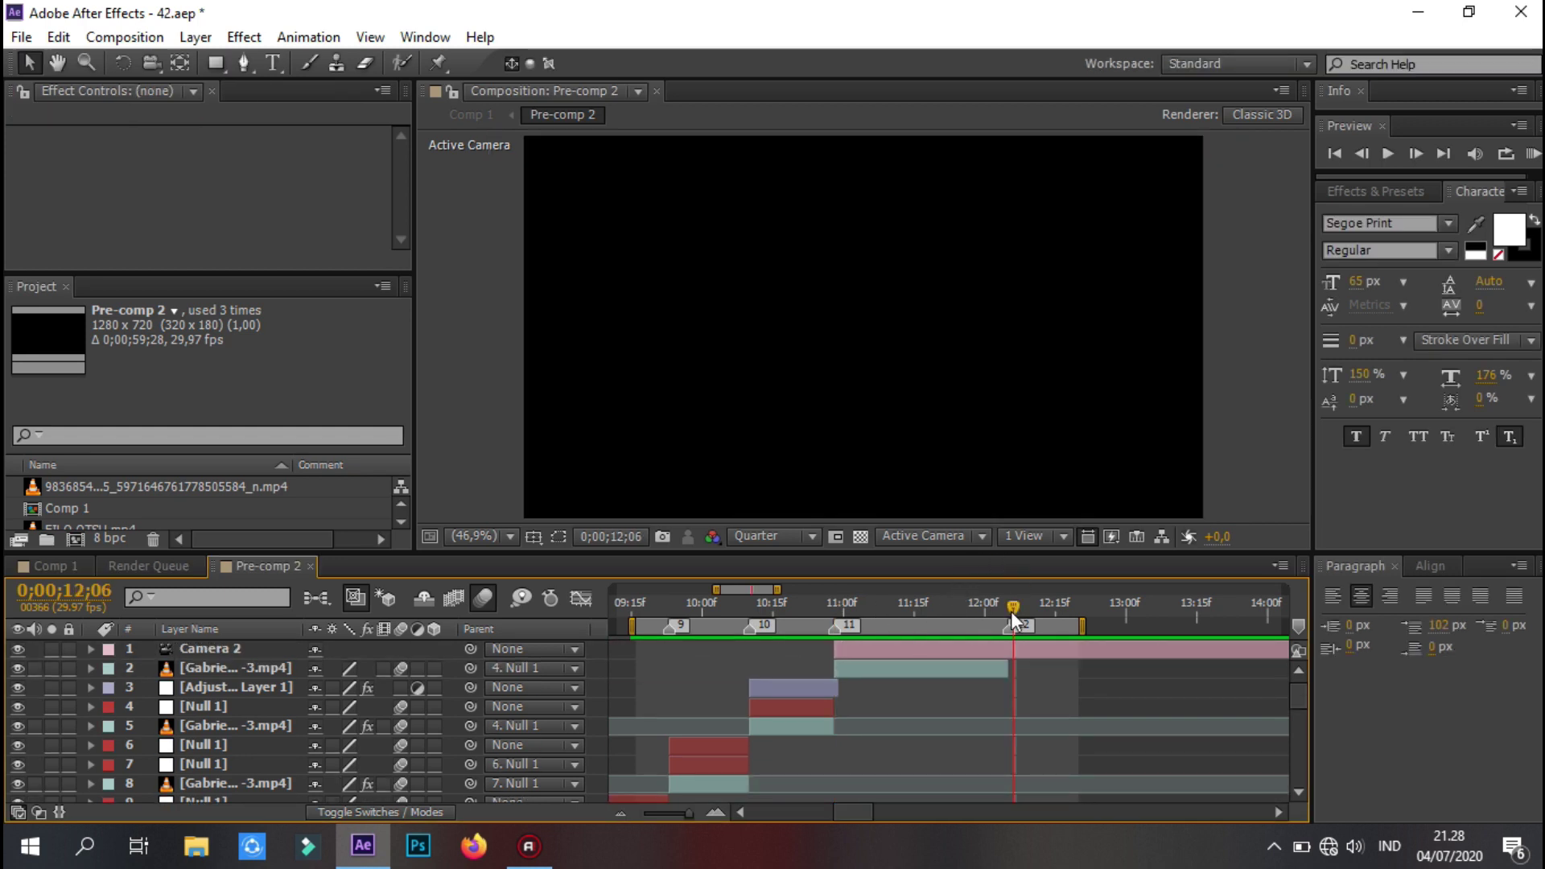
{"action": "left_click", "coordinate": [1022, 645]}
{"action": "key", "text": "ctrl+shift+d"}
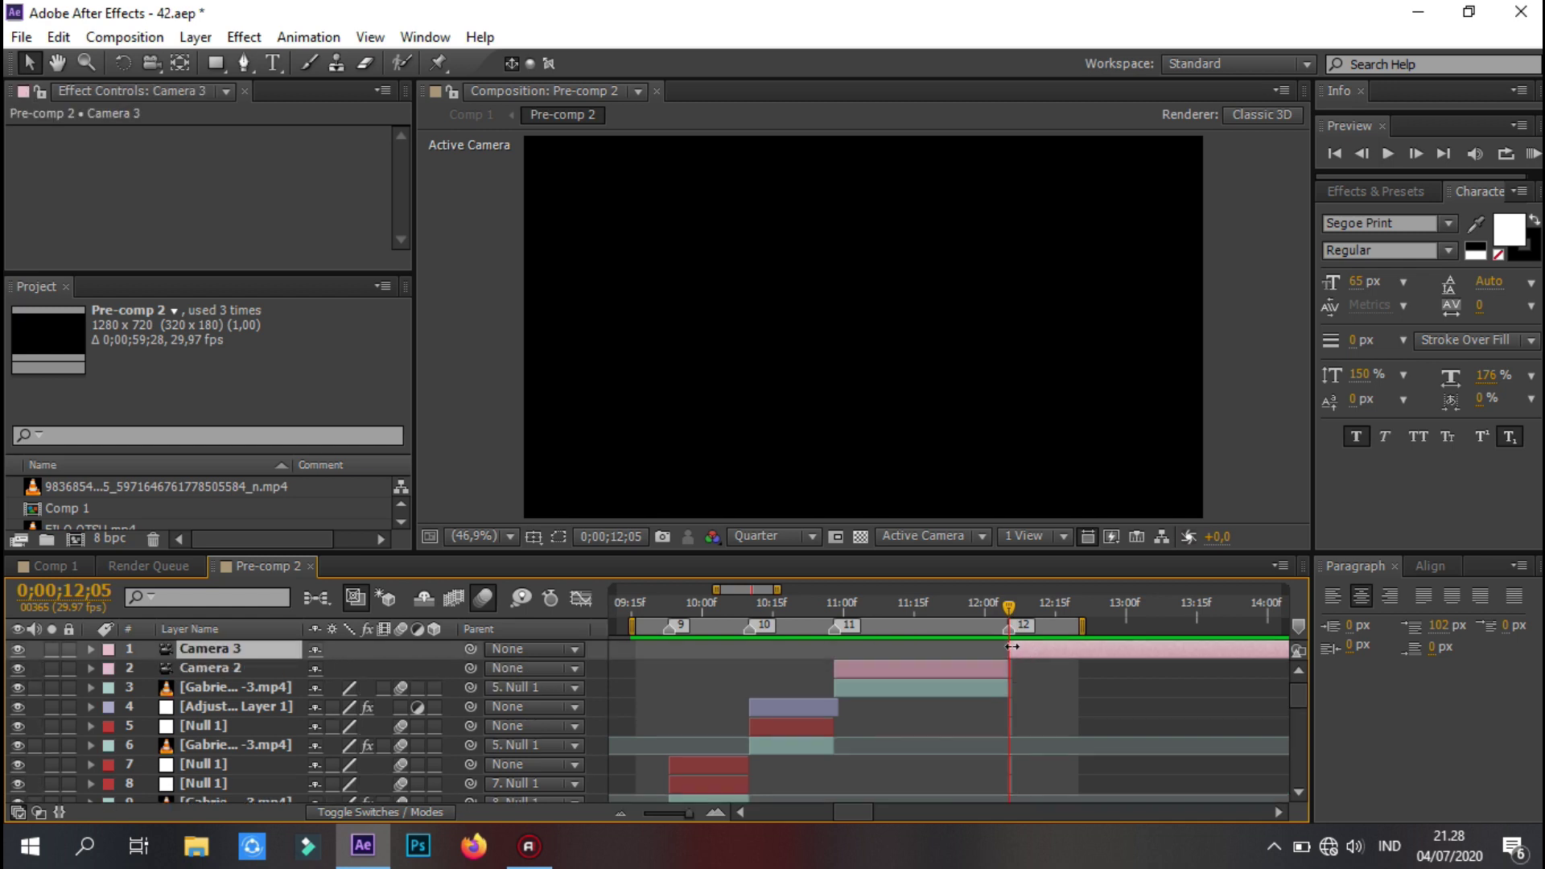
{"action": "key", "text": "Delete"}
{"action": "left_click", "coordinate": [876, 609]}
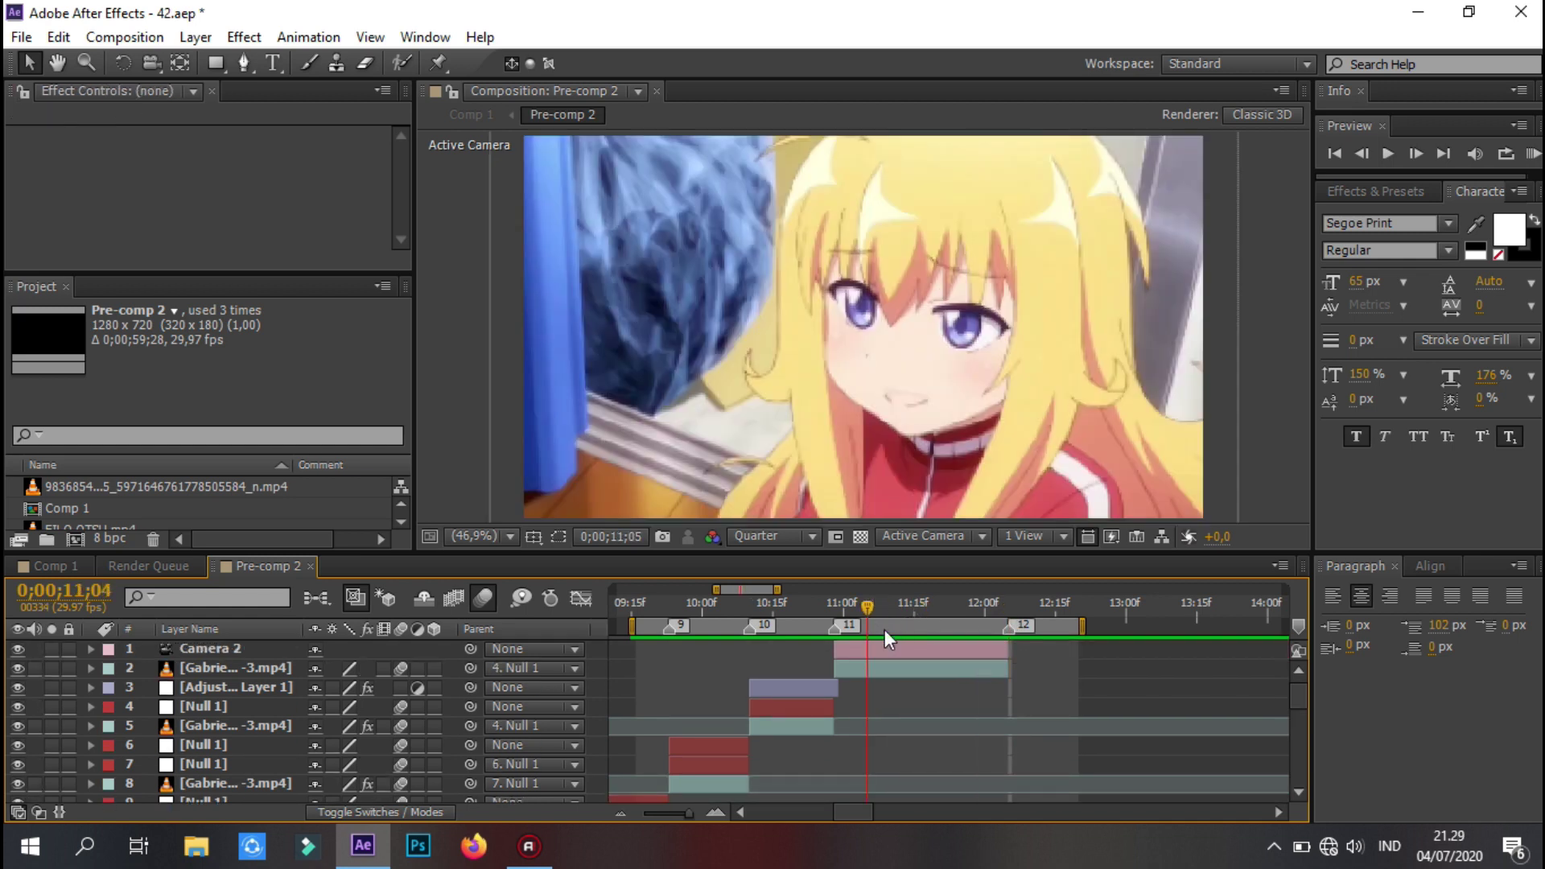
{"action": "left_click", "coordinate": [911, 653]}
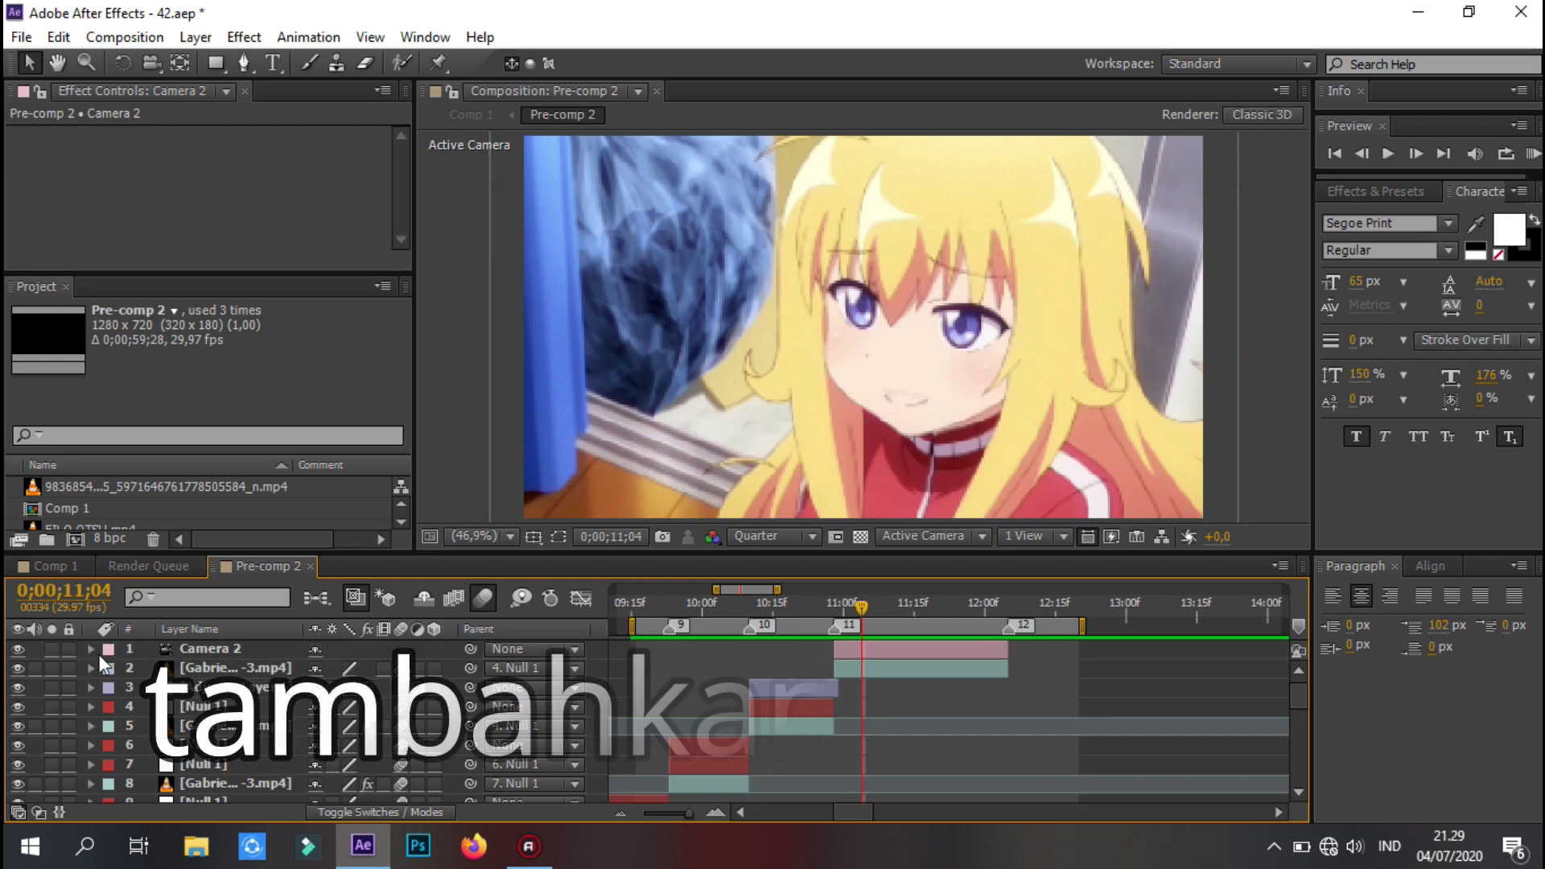
- Add a new Null Object layer, Null 3
{"action": "right_click", "coordinate": [142, 668]}
{"action": "mouse_move", "coordinate": [362, 422]}
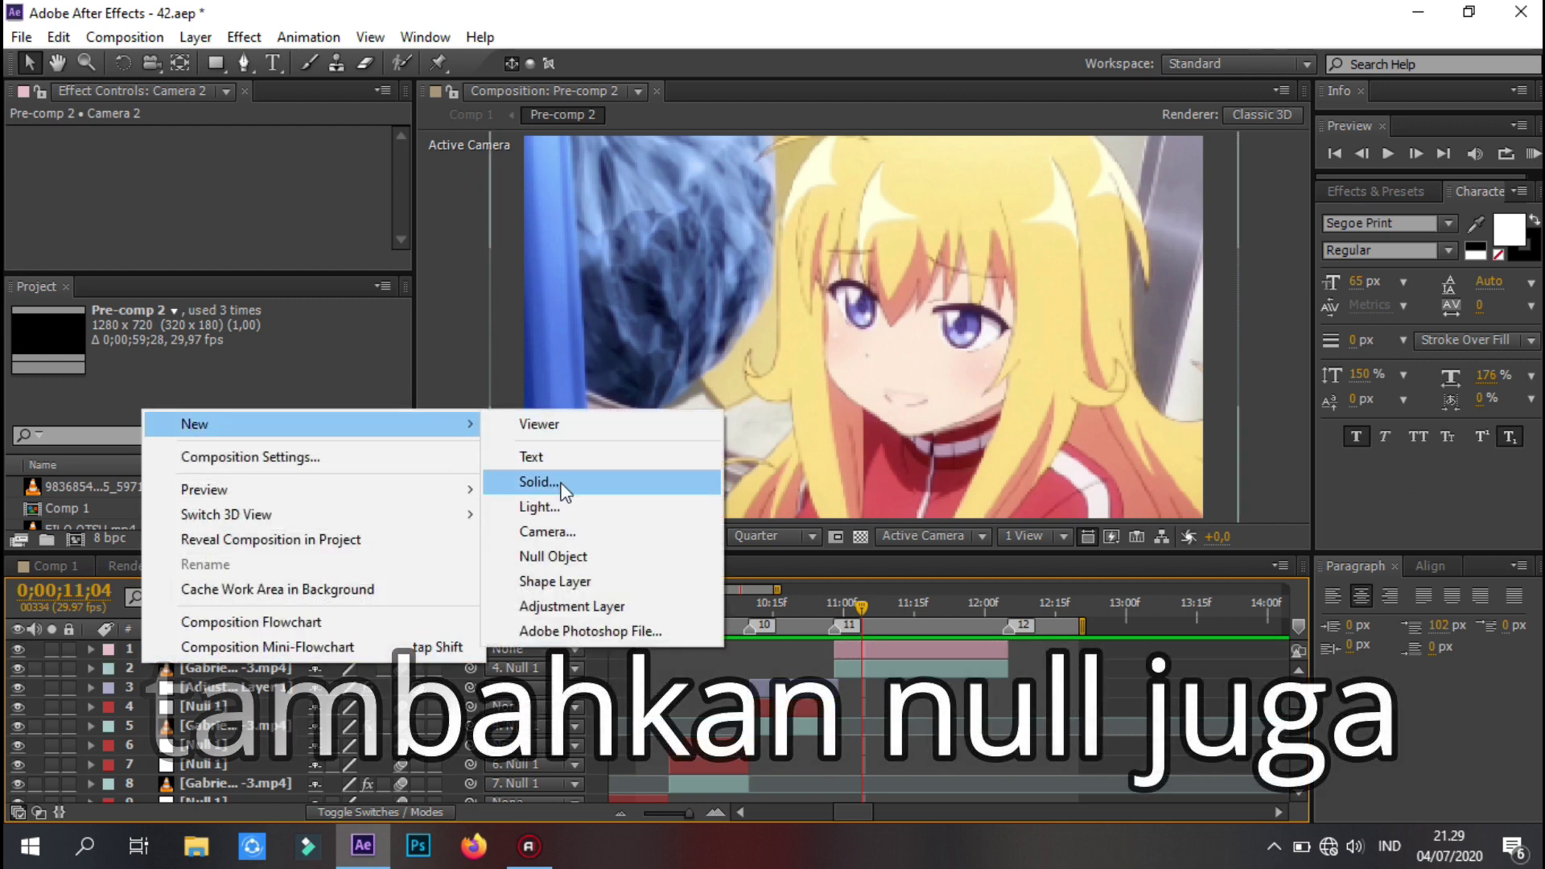
{"action": "left_click", "coordinate": [536, 557]}
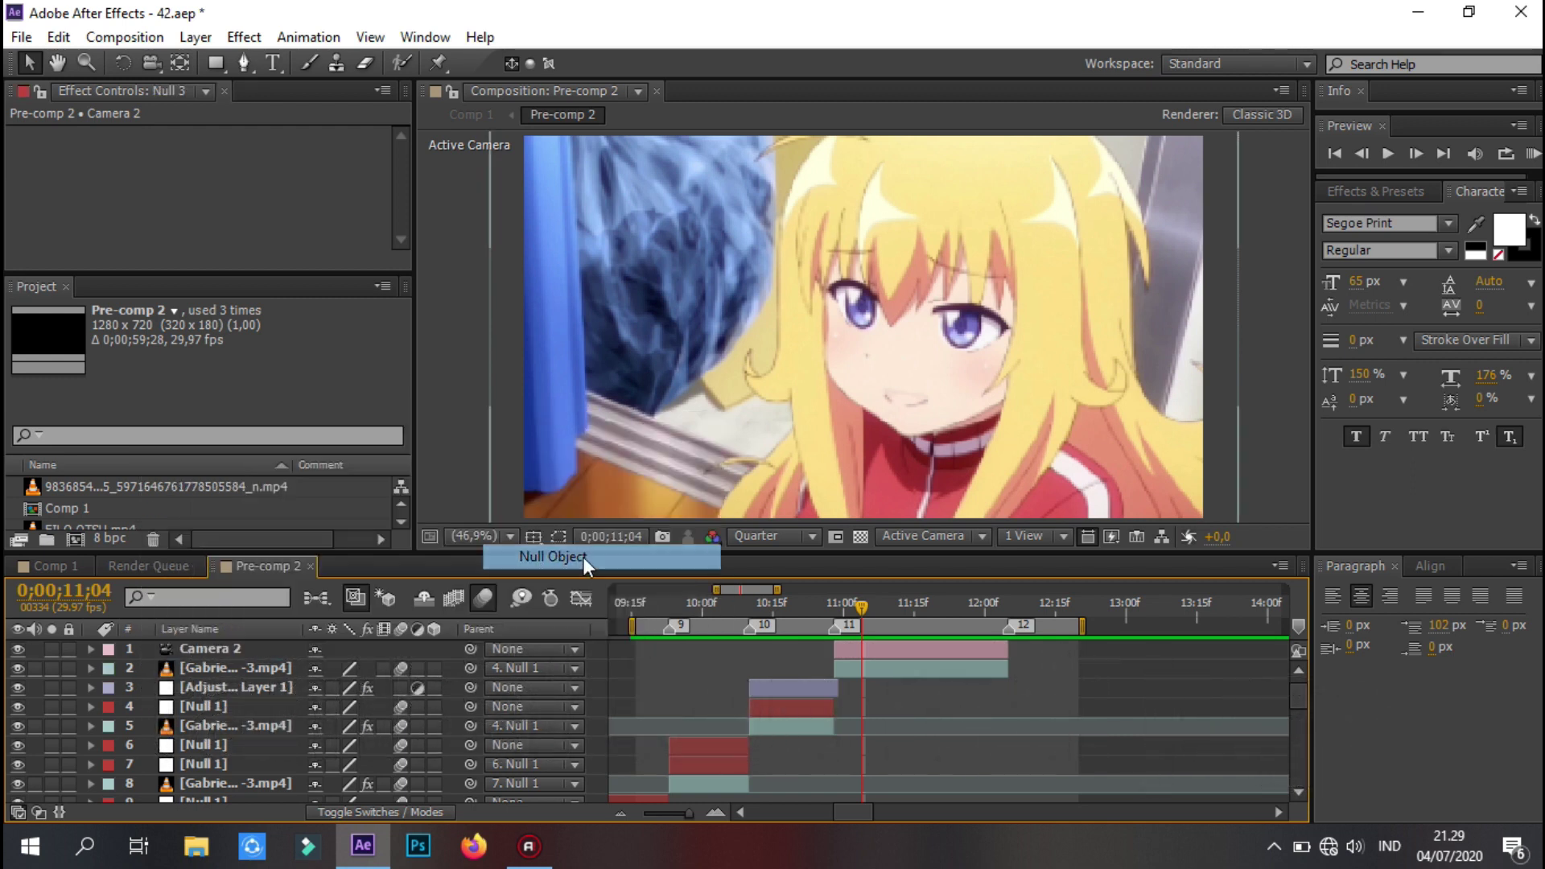
- Trim Null 3 to 10;28–12;05 by splitting it and deleting the outer pieces
{"action": "left_click", "coordinate": [838, 609]}
{"action": "left_click", "coordinate": [836, 610]}
{"action": "key", "text": "ctrl+shift+d"}
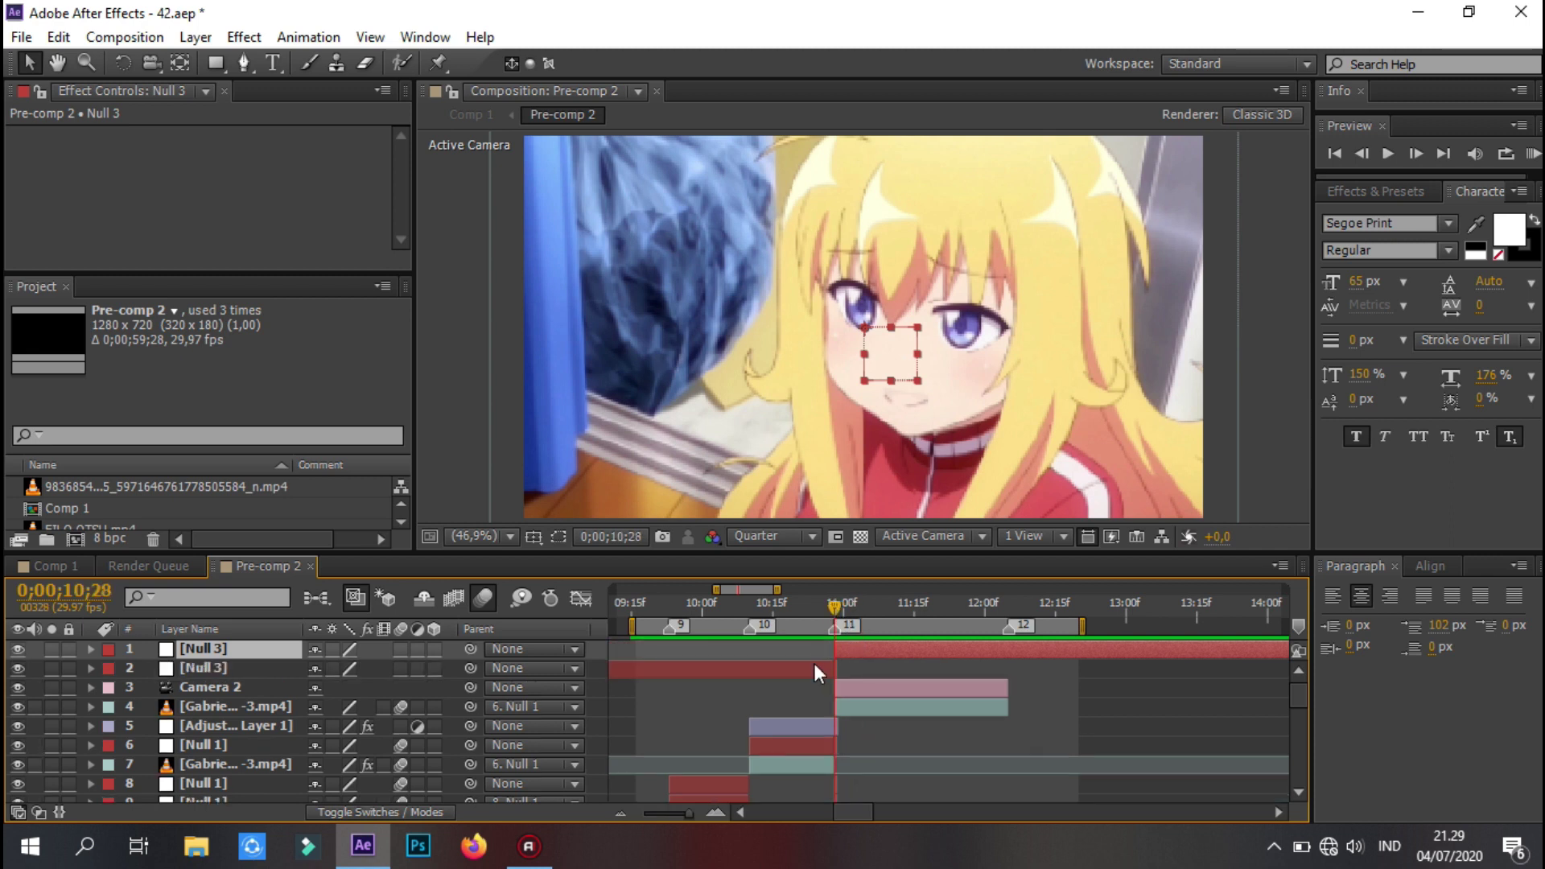
{"action": "left_click", "coordinate": [813, 663]}
{"action": "key", "text": "Delete"}
{"action": "left_click", "coordinate": [1006, 607]}
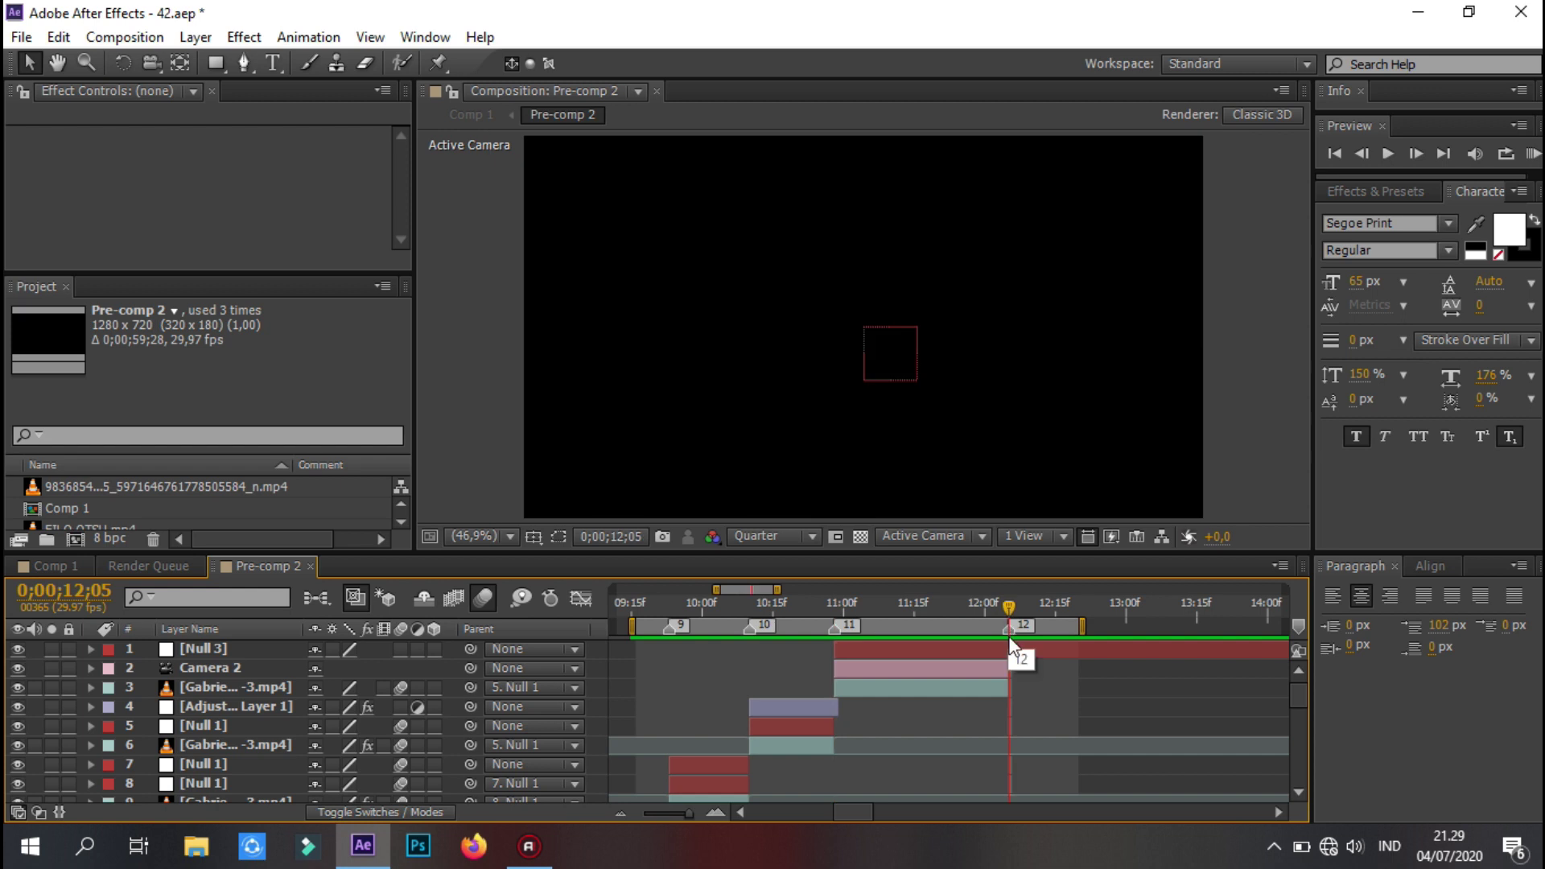
{"action": "left_click", "coordinate": [1010, 644]}
{"action": "key", "text": "ctrl+shift+d"}
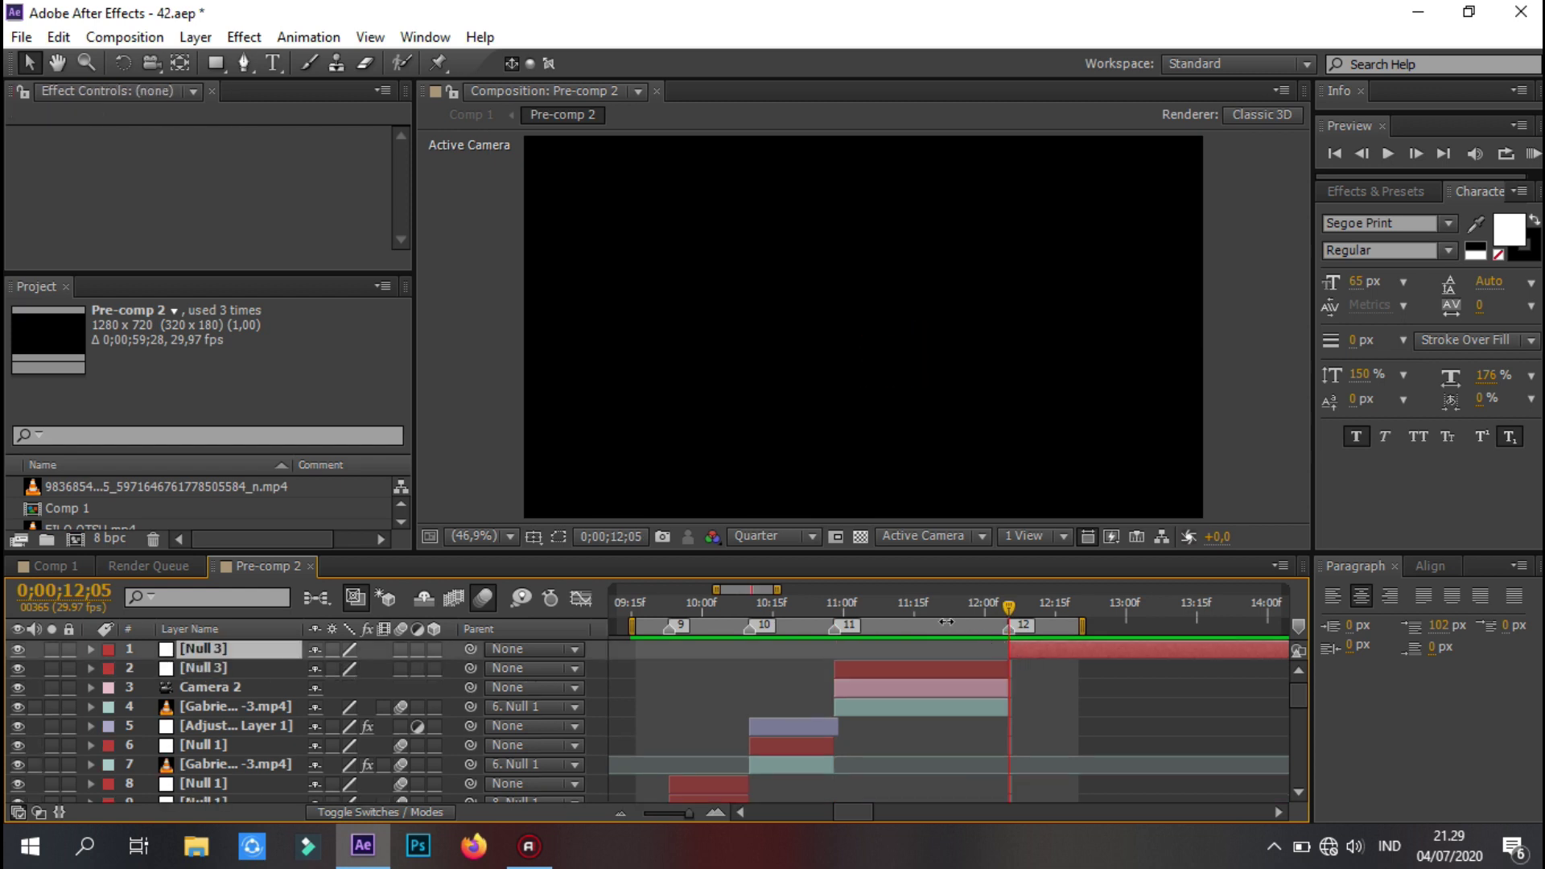
{"action": "key", "text": "Delete"}
- Make Null 3 a 3D layer and parent Camera 2 to Null 3
{"action": "left_click_drag", "start_coordinate": [931, 615], "coordinate": [859, 611]}
{"action": "left_click", "coordinate": [875, 648]}
{"action": "left_click", "coordinate": [893, 663]}
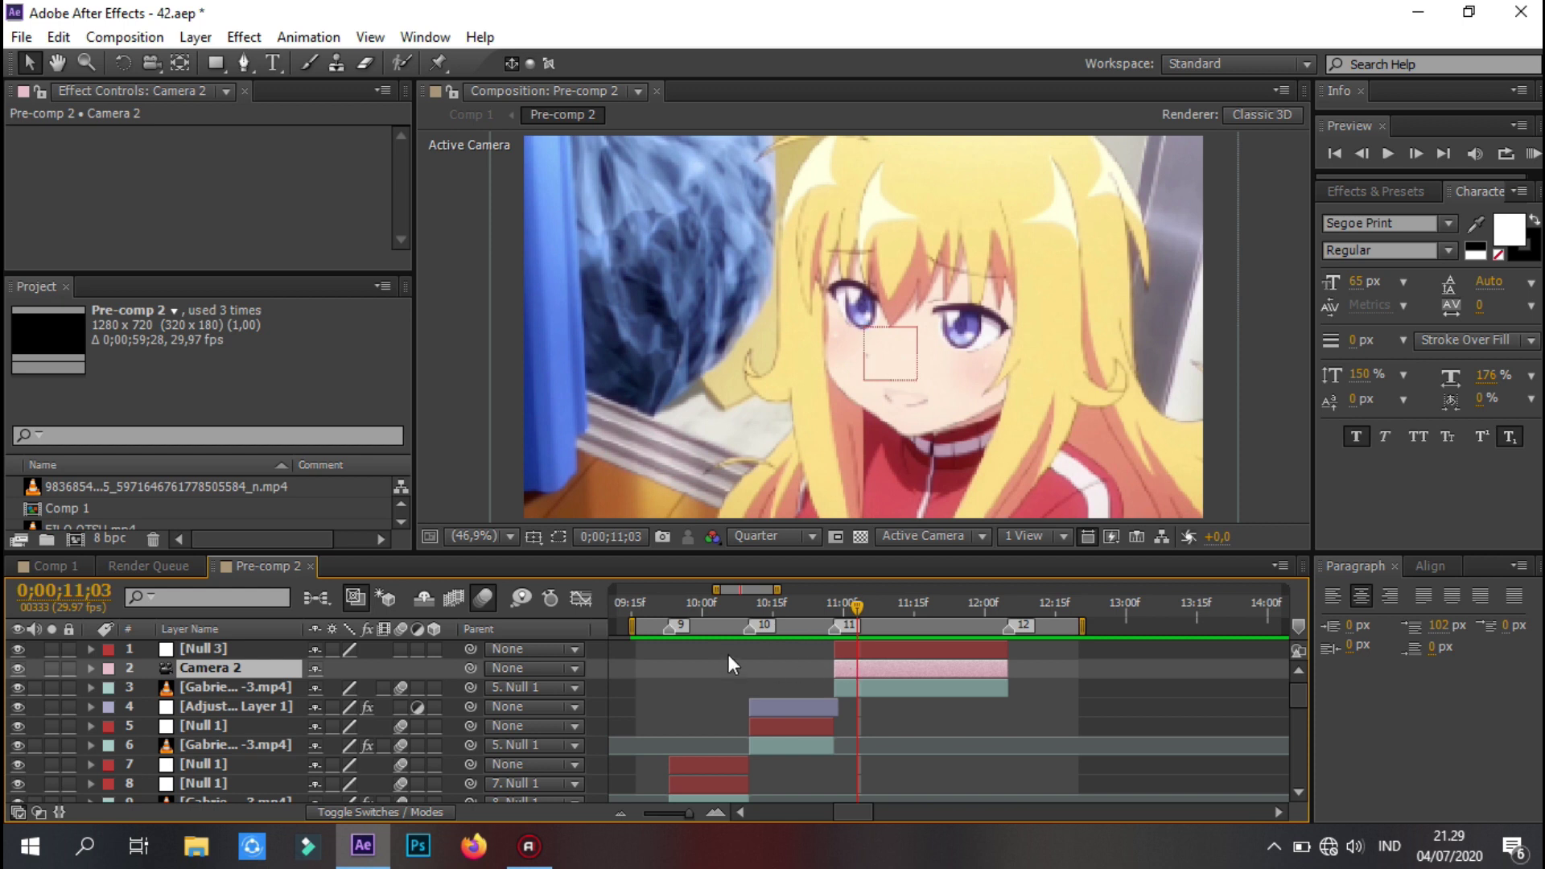
{"action": "left_click", "coordinate": [402, 649]}
{"action": "left_click", "coordinate": [434, 687]}
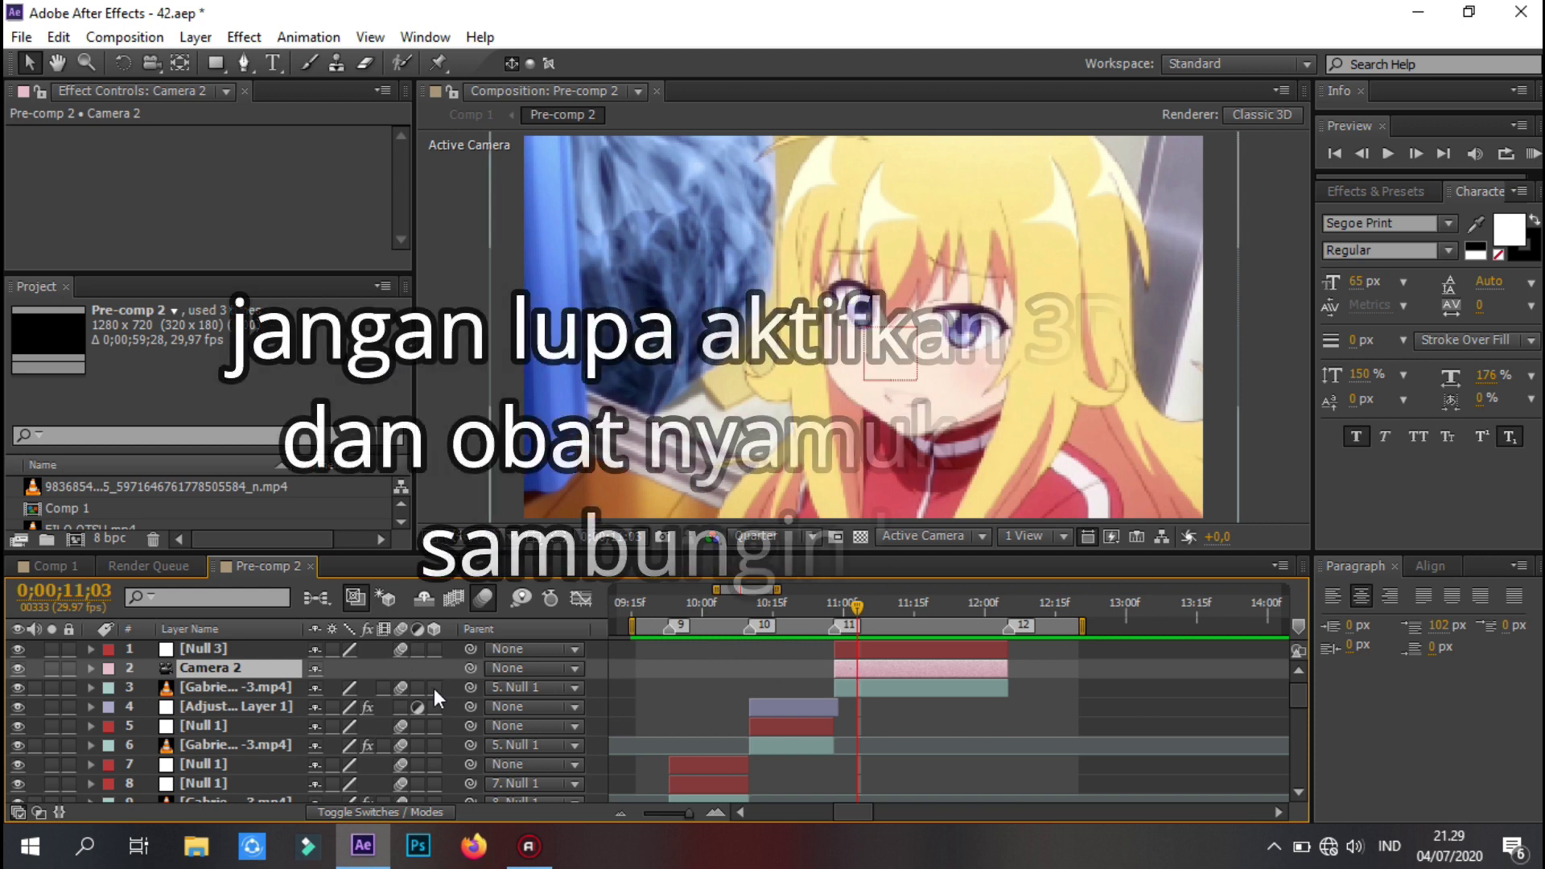
{"action": "left_click", "coordinate": [434, 649]}
{"action": "left_click_drag", "start_coordinate": [470, 670], "coordinate": [265, 650]}
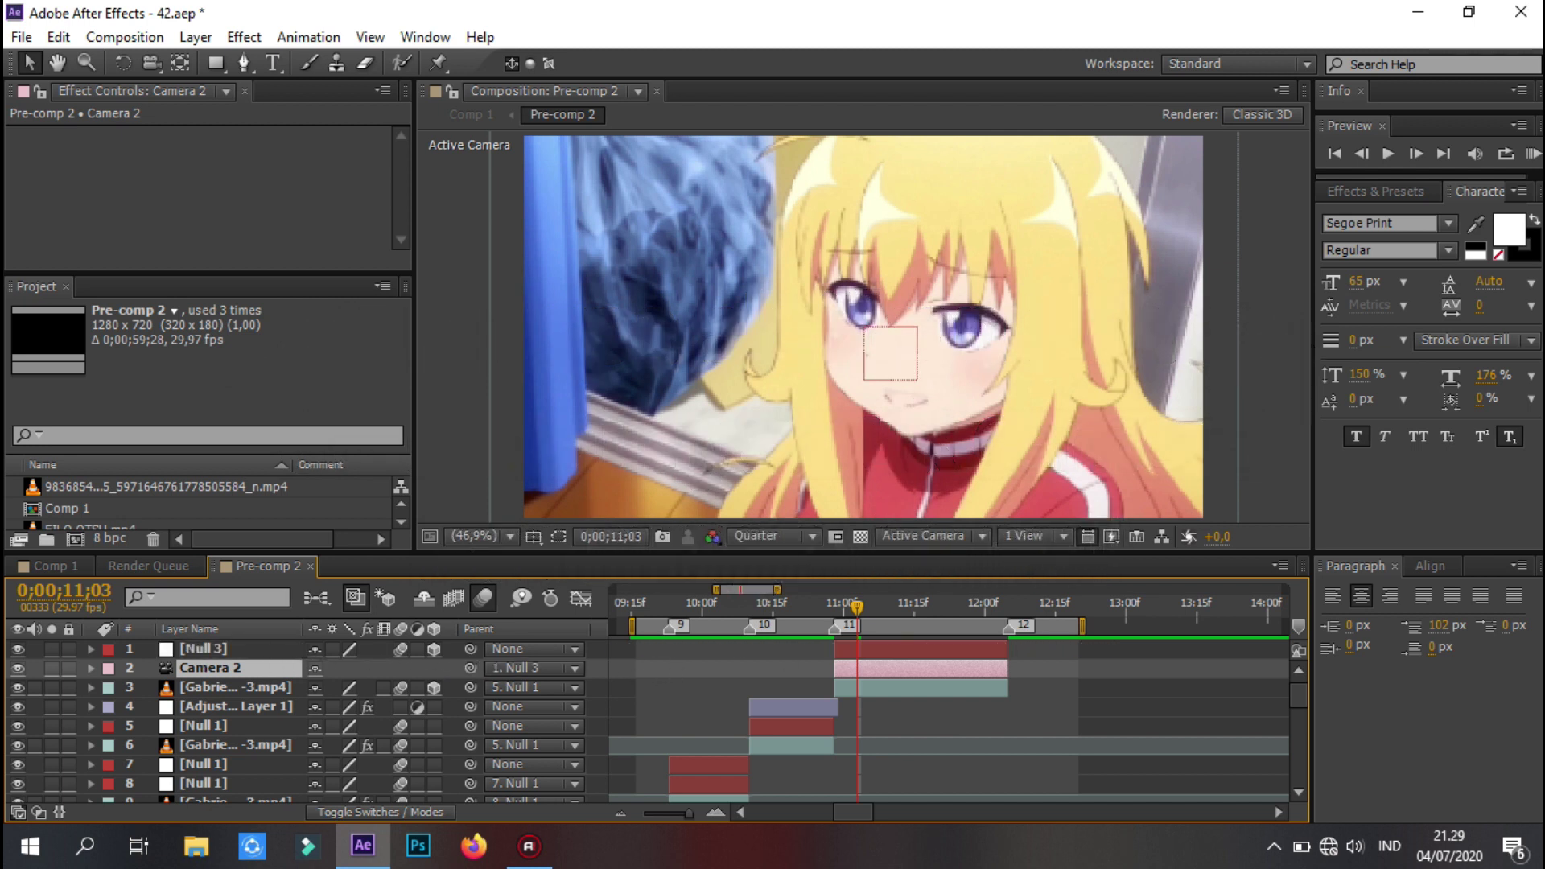
- Preview with the work area starting near 10;28, then reselect Null 3 at 10;28
{"action": "left_click", "coordinate": [1533, 155]}
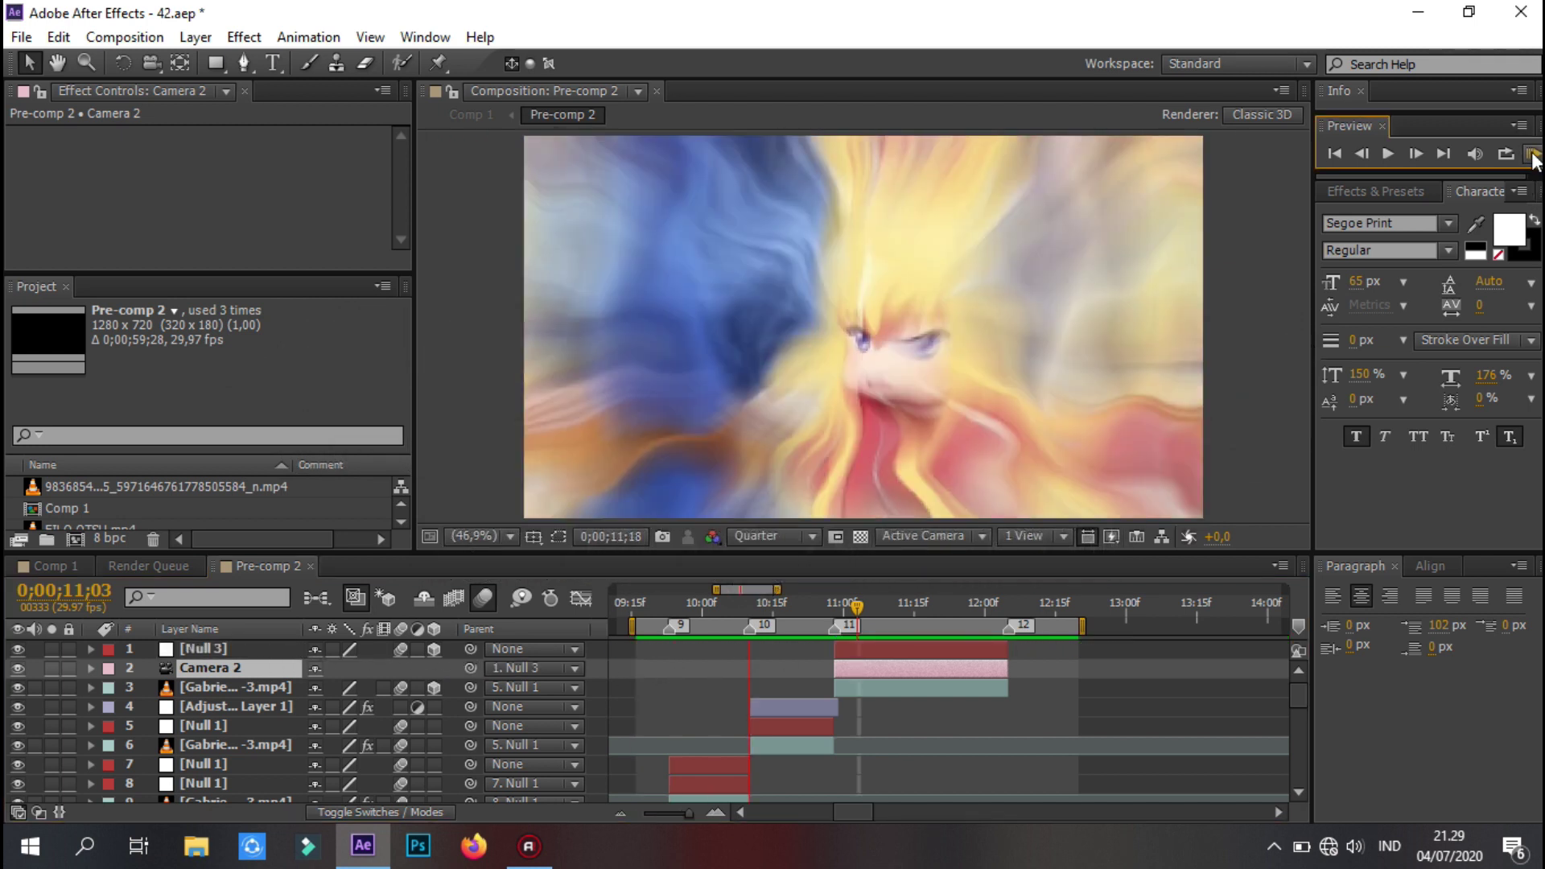
{"action": "left_click", "coordinate": [1533, 156]}
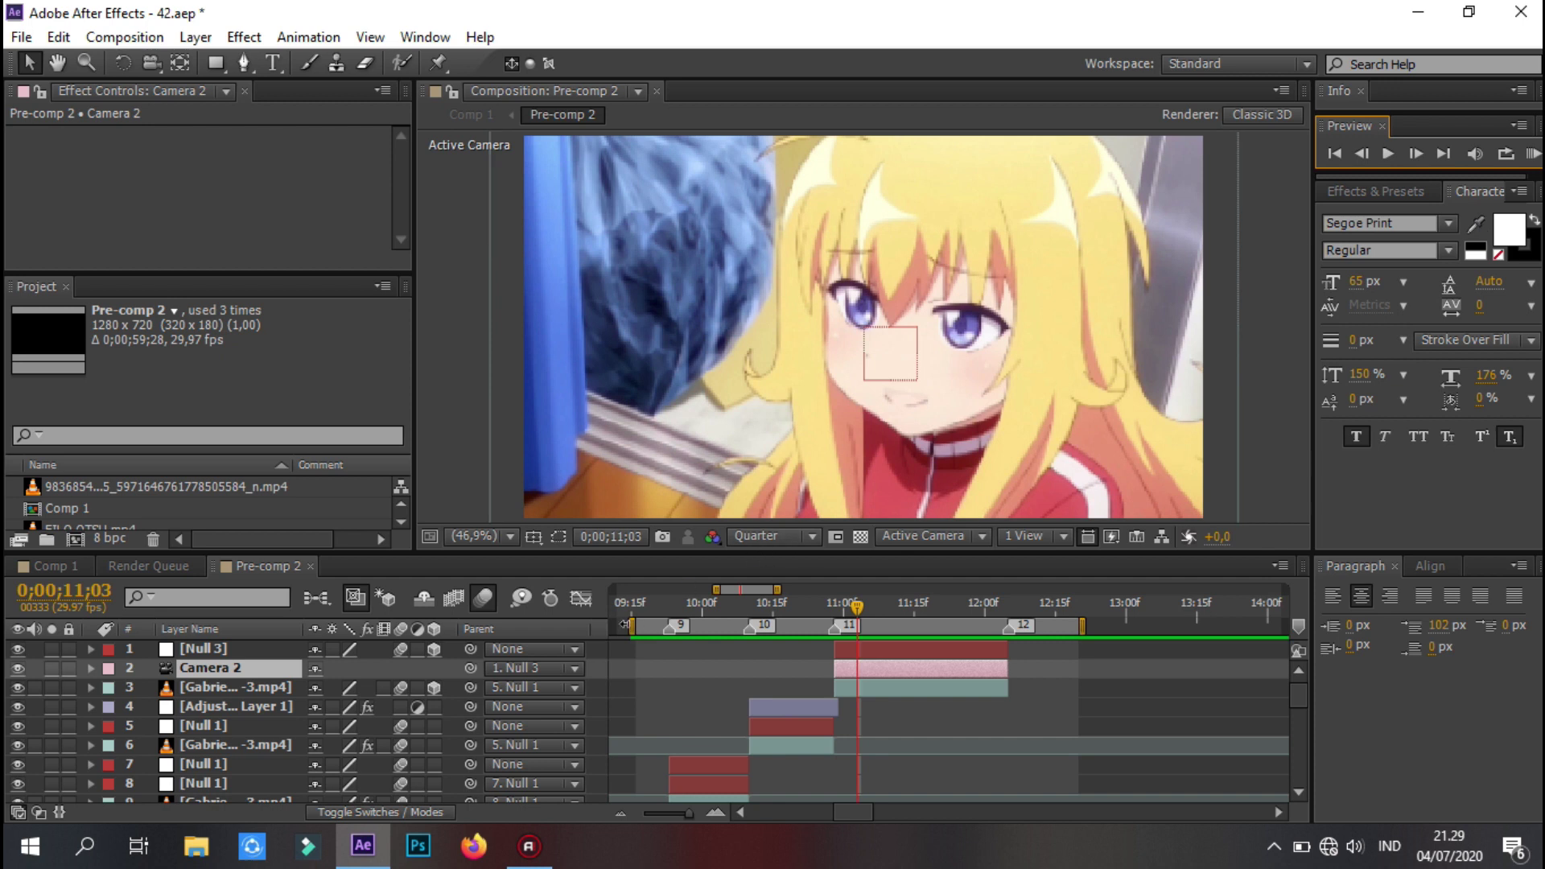
{"action": "left_click_drag", "start_coordinate": [634, 624], "coordinate": [795, 662]}
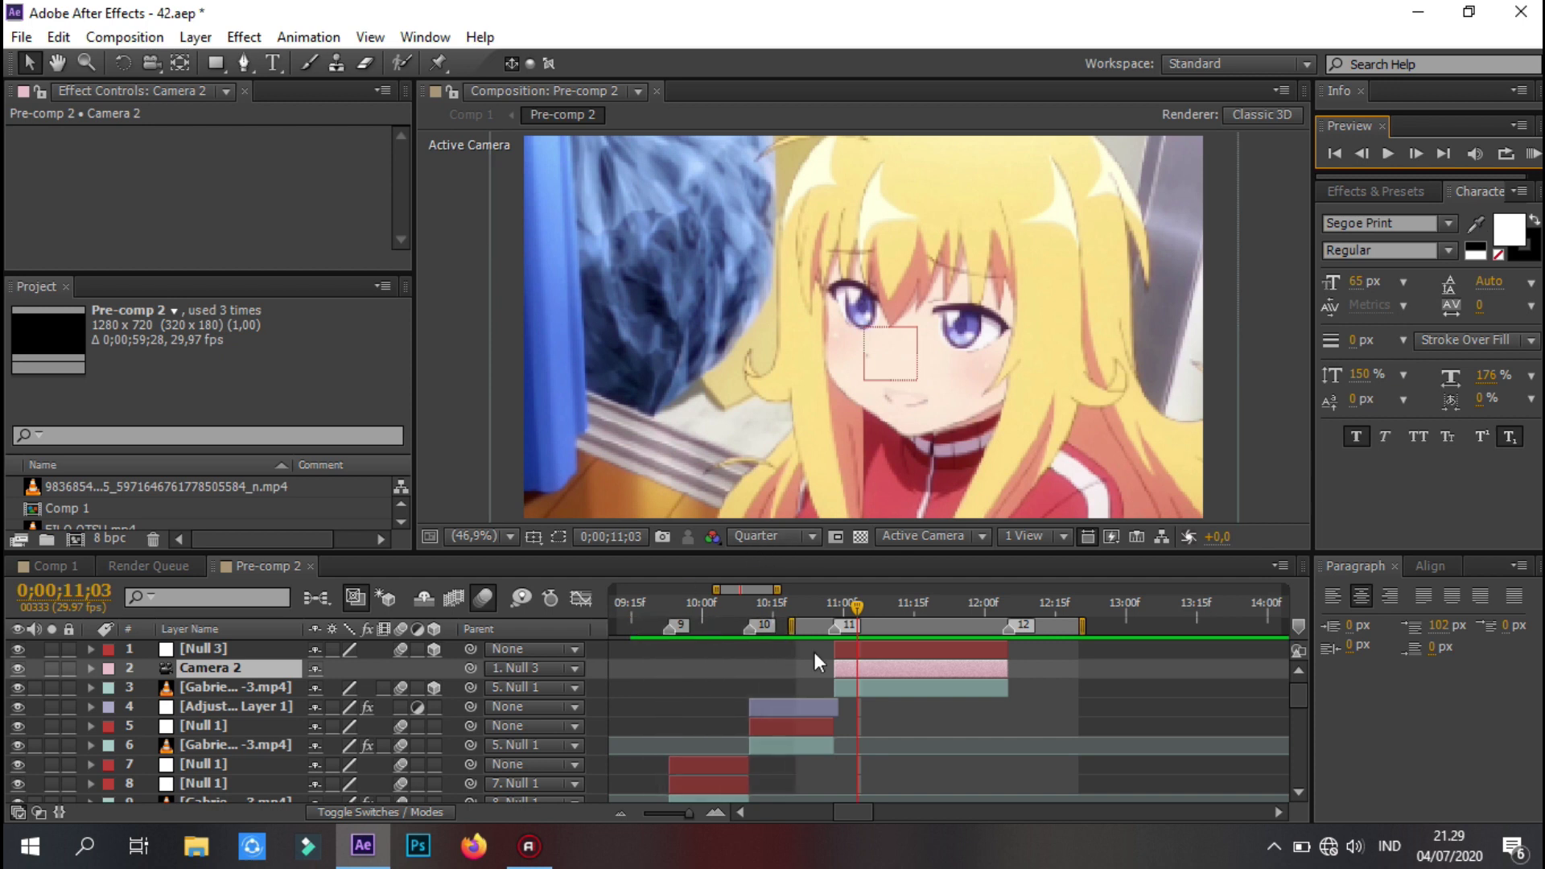
{"action": "left_click", "coordinate": [1533, 156]}
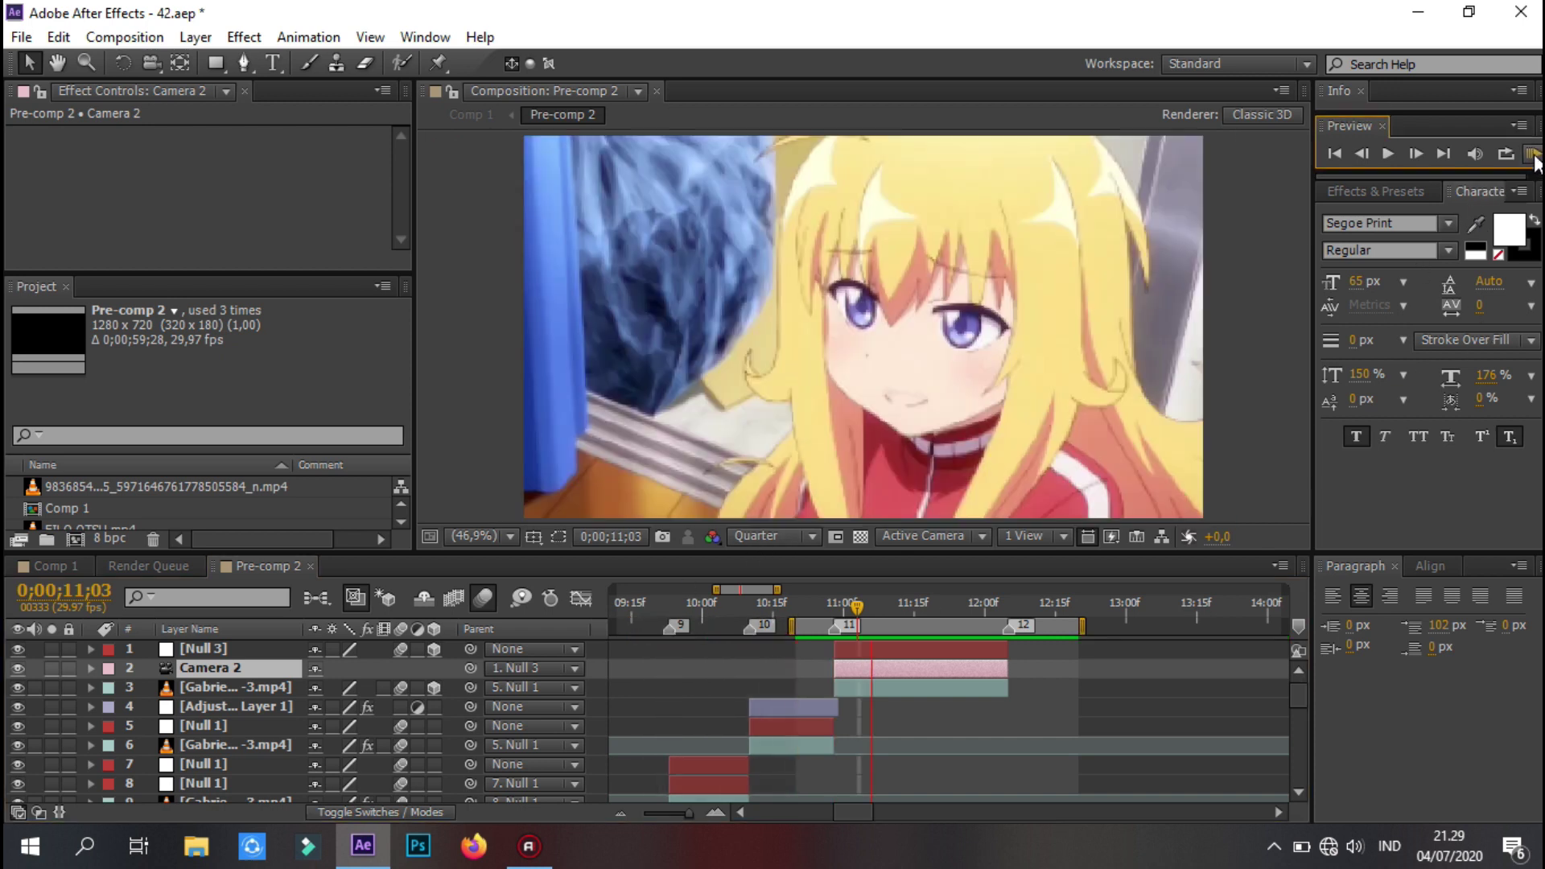
{"action": "left_click_drag", "start_coordinate": [838, 602], "coordinate": [835, 602]}
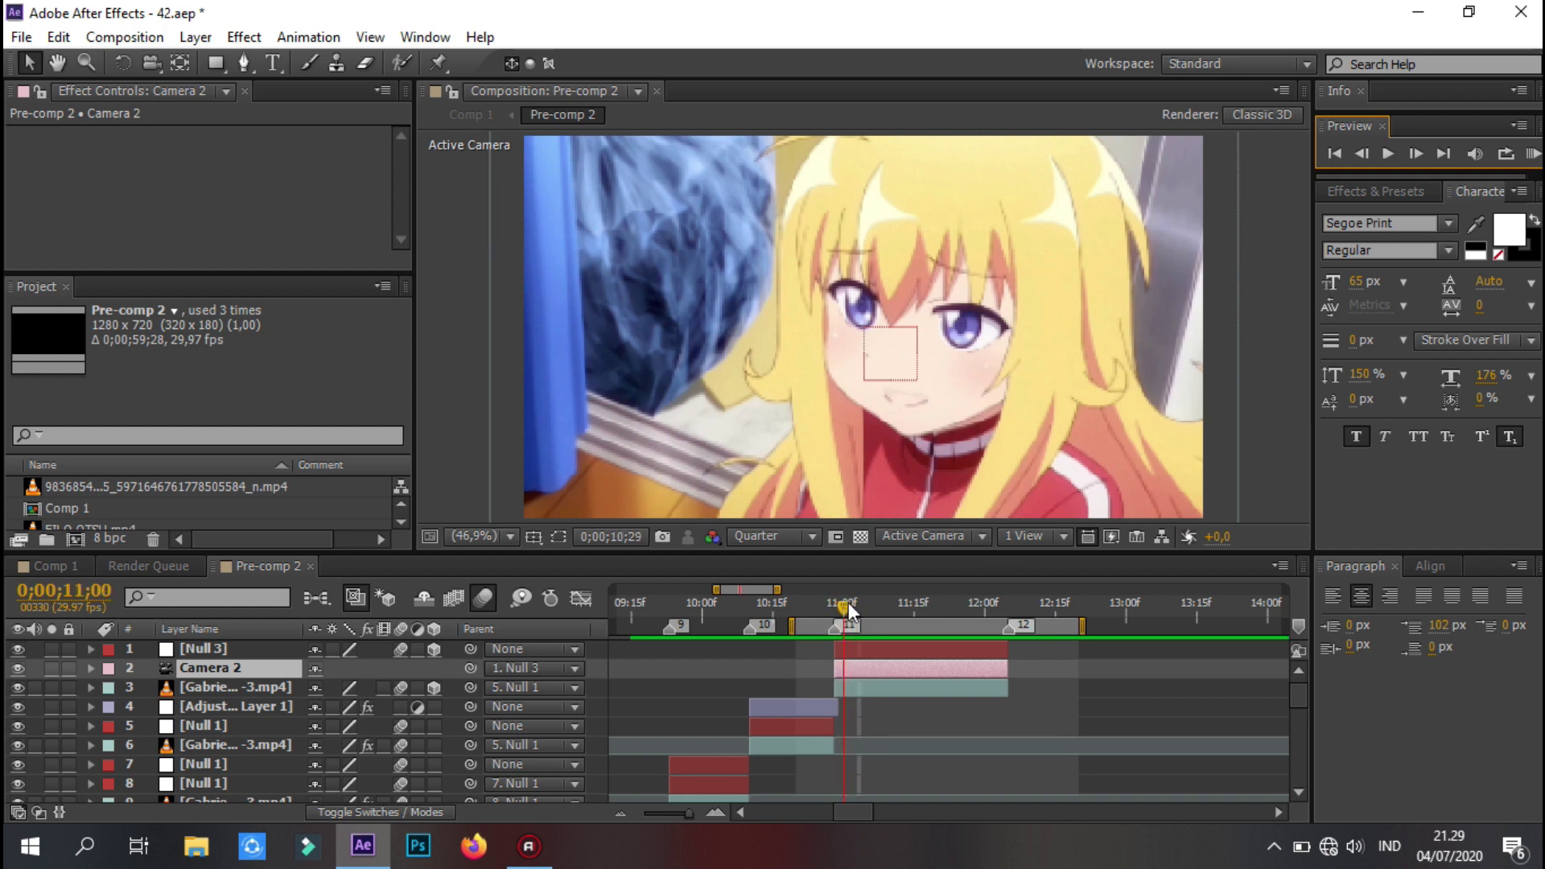
{"action": "left_click", "coordinate": [860, 647]}
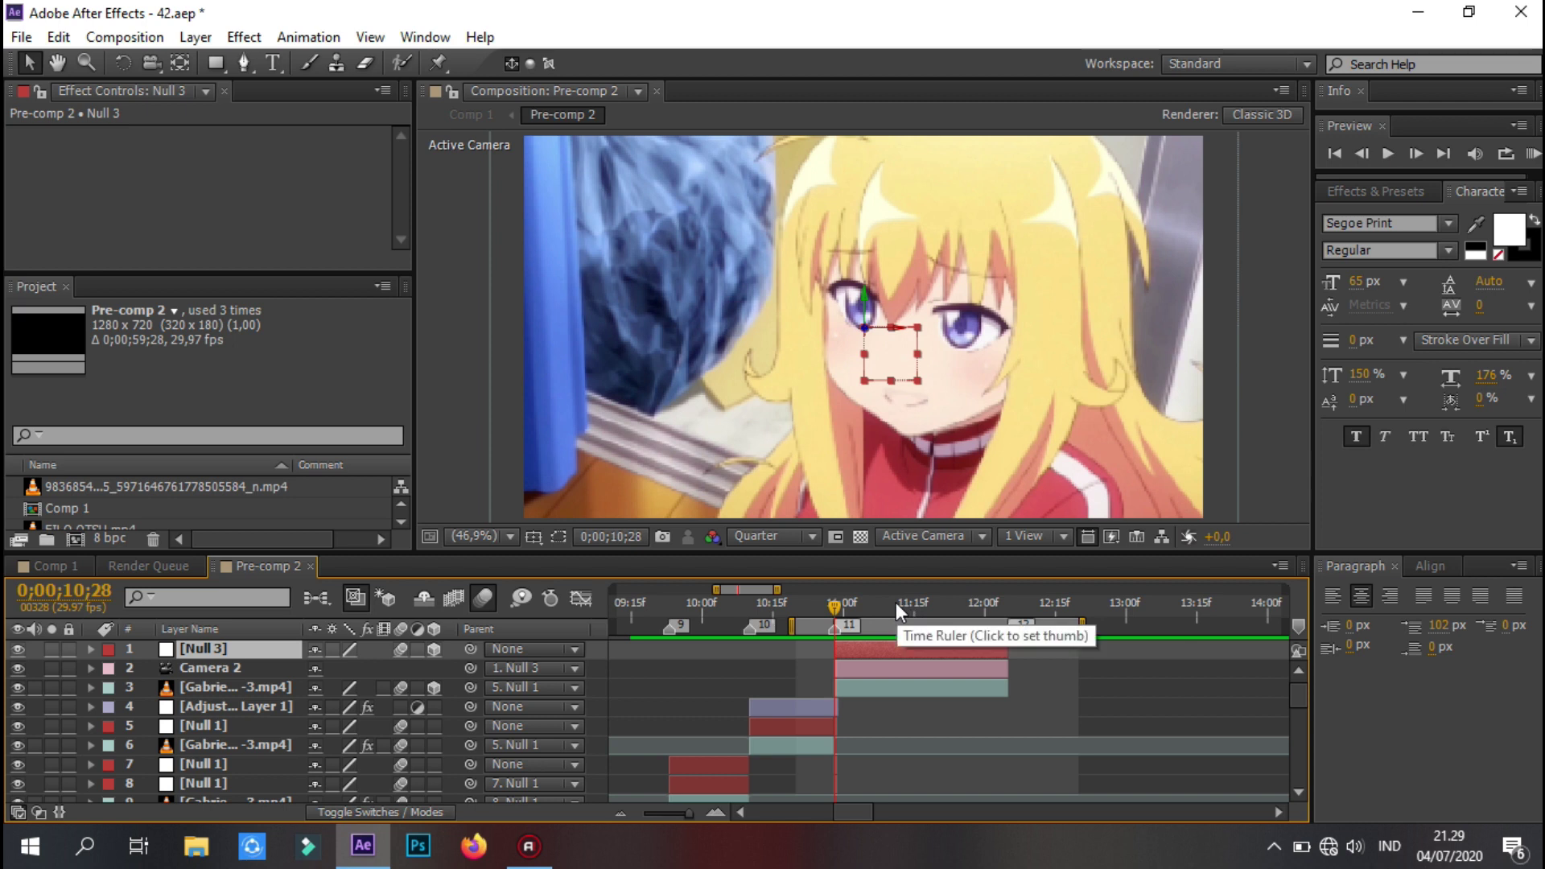
- Keyframe Null 3's Position from 640,360,0 to Z -100000 at 12;03, then select both keyframes
{"action": "key", "text": "p"}
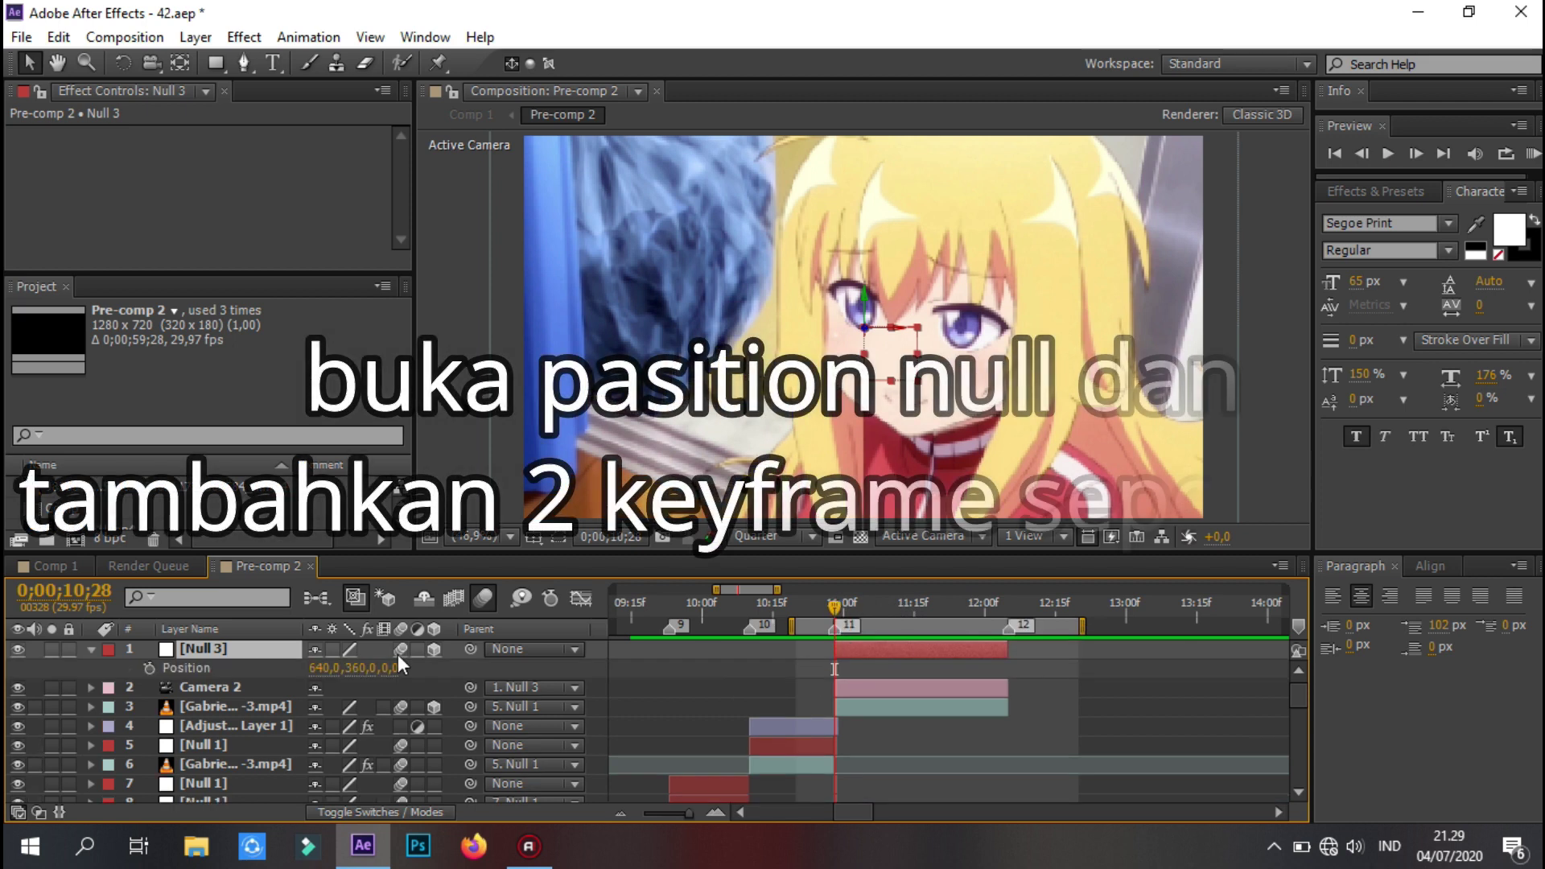
{"action": "left_click", "coordinate": [148, 669]}
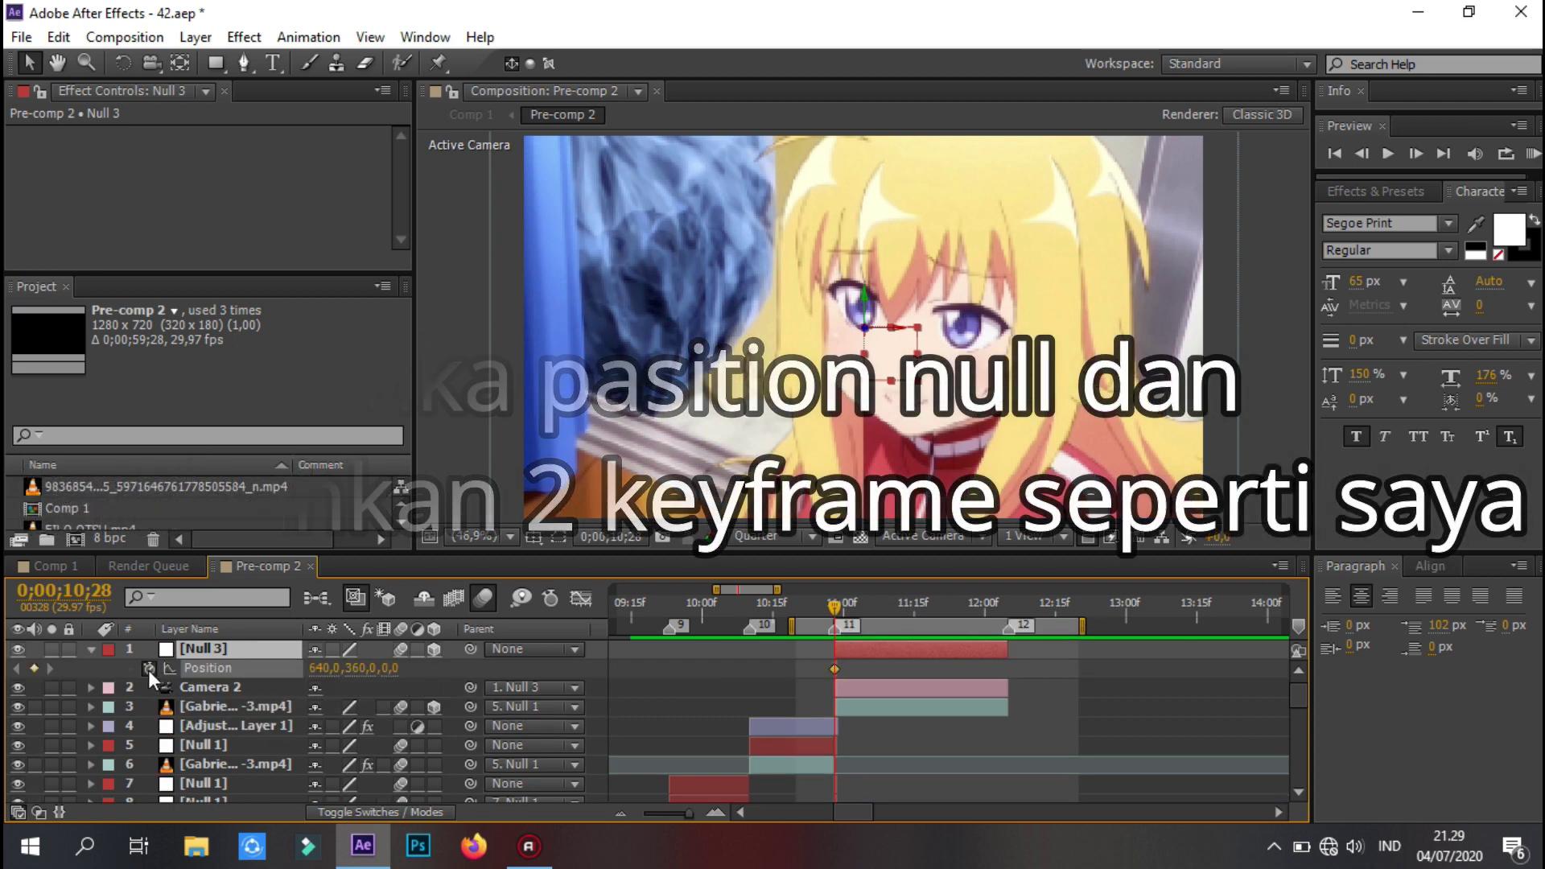
{"action": "left_click", "coordinate": [838, 612]}
{"action": "left_click_drag", "start_coordinate": [972, 630], "coordinate": [995, 634]}
{"action": "type", "text": "10000"}
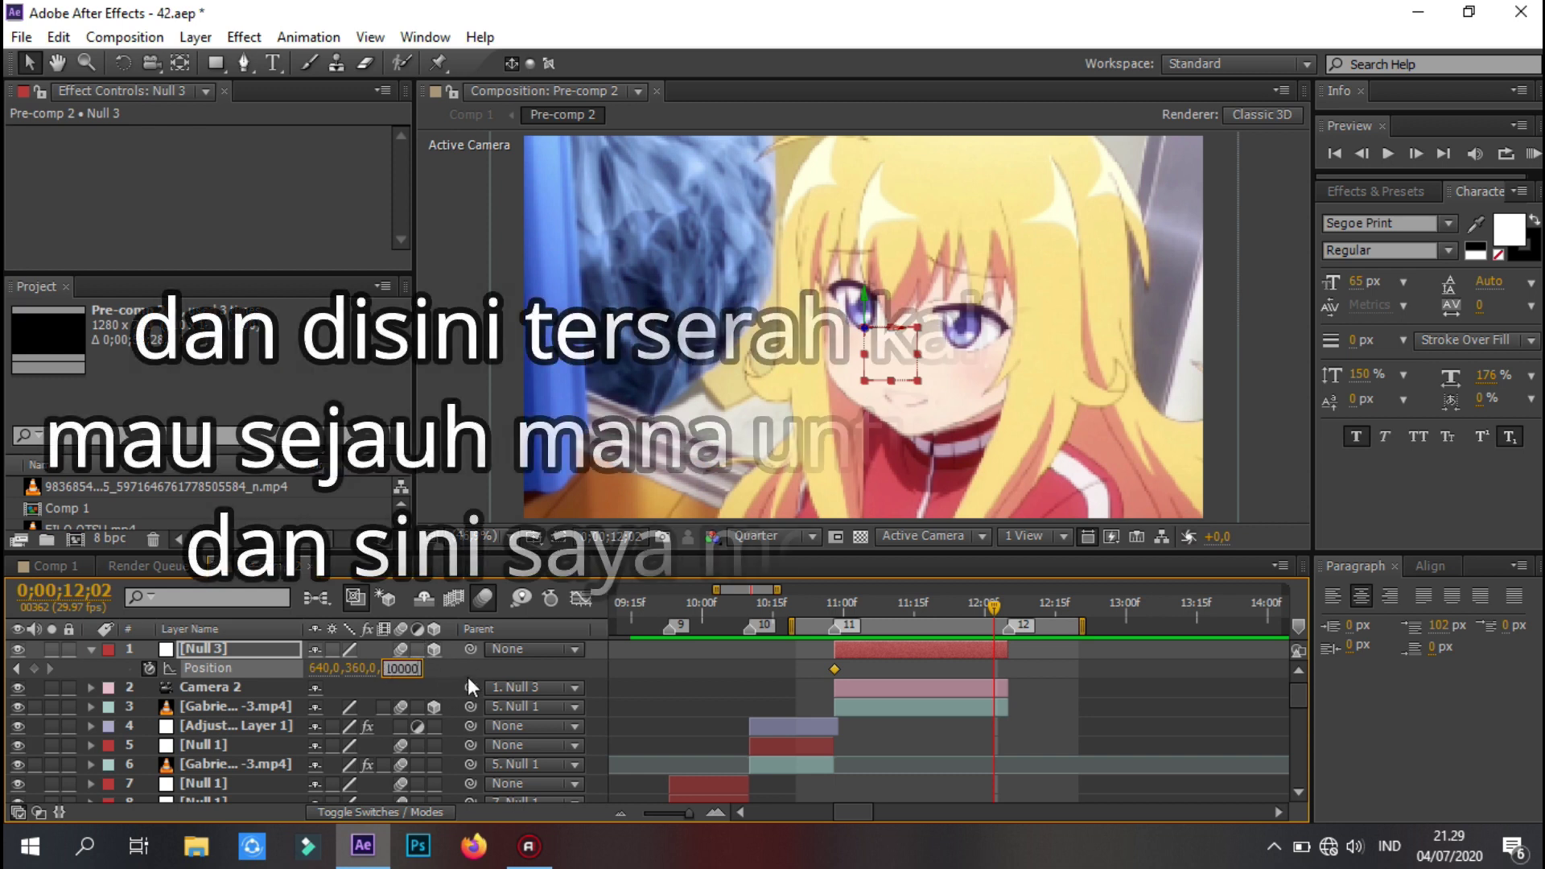
{"action": "key", "text": "Return"}
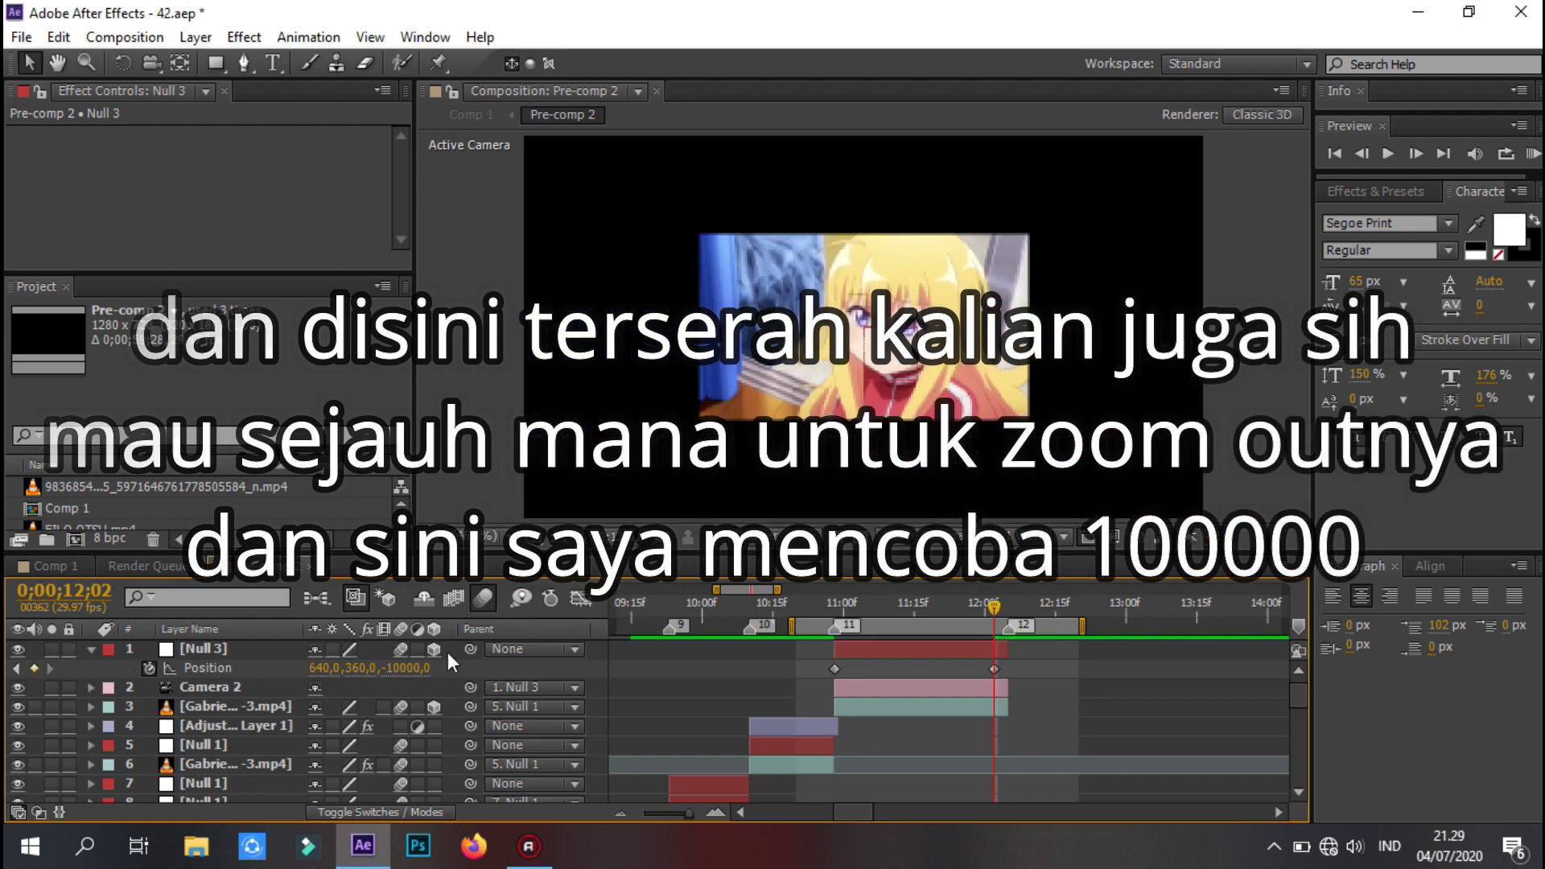
{"action": "type", "text": "10000"}
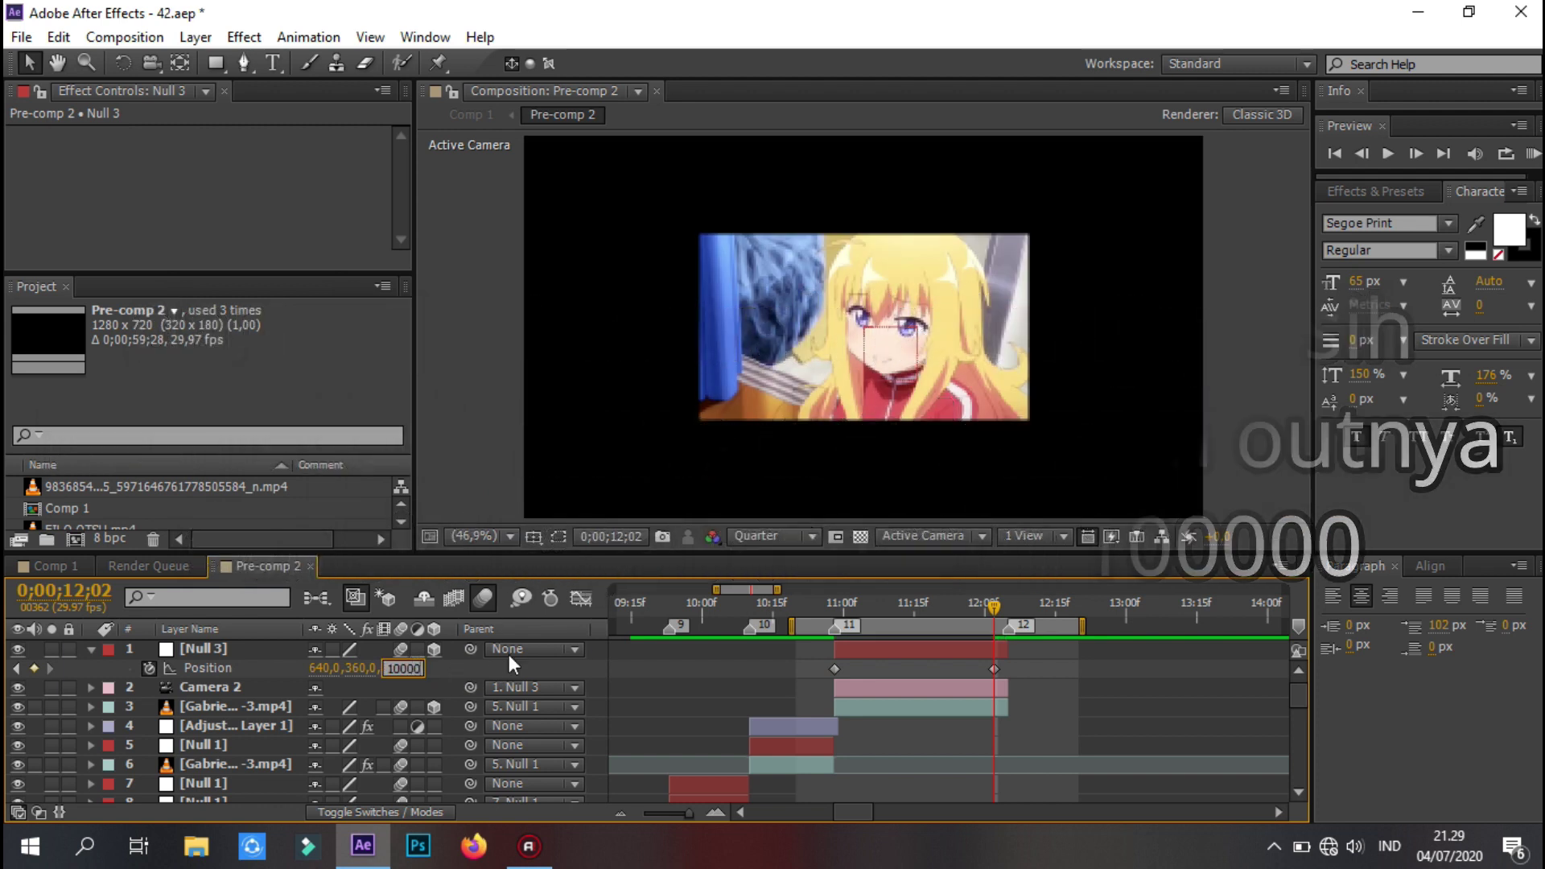
{"action": "key", "text": "Return"}
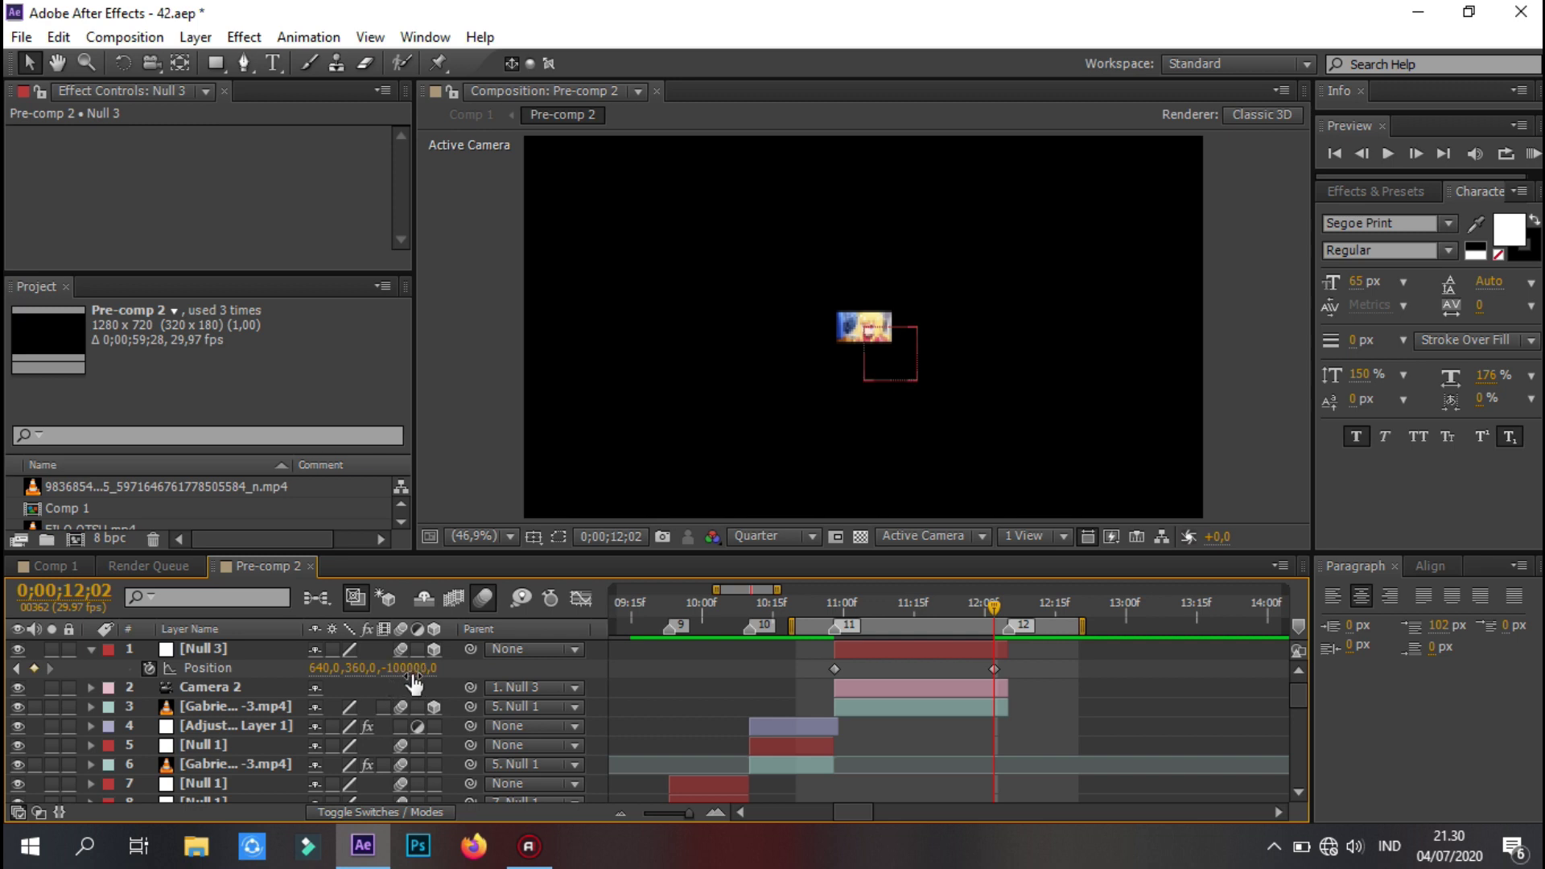
{"action": "left_click", "coordinate": [995, 669]}
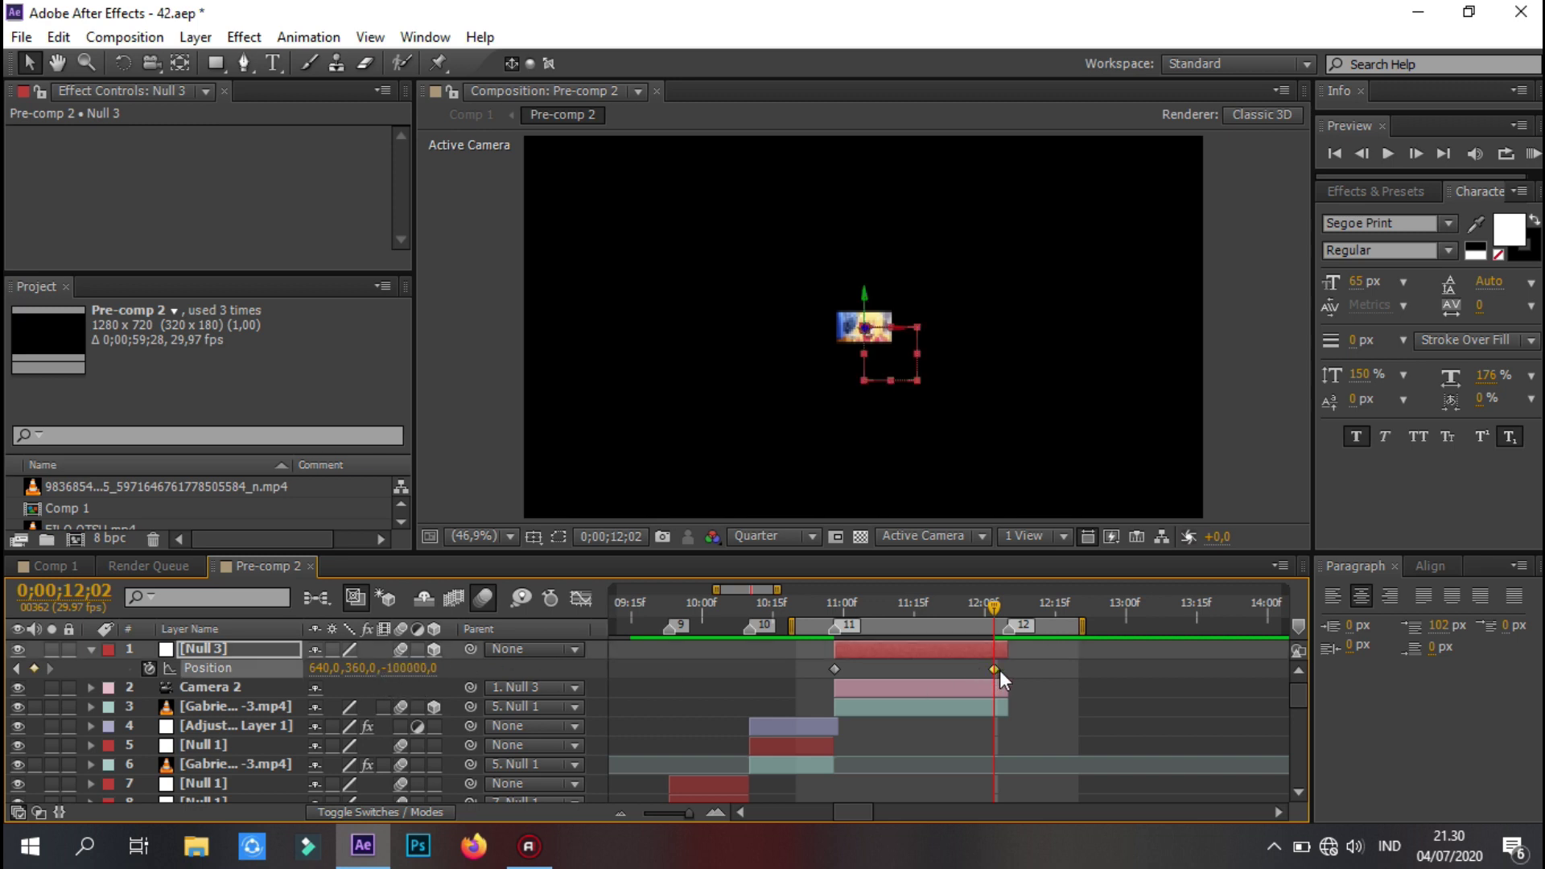
{"action": "left_click", "coordinate": [1000, 611]}
{"action": "left_click_drag", "start_coordinate": [1011, 663], "coordinate": [832, 677]}
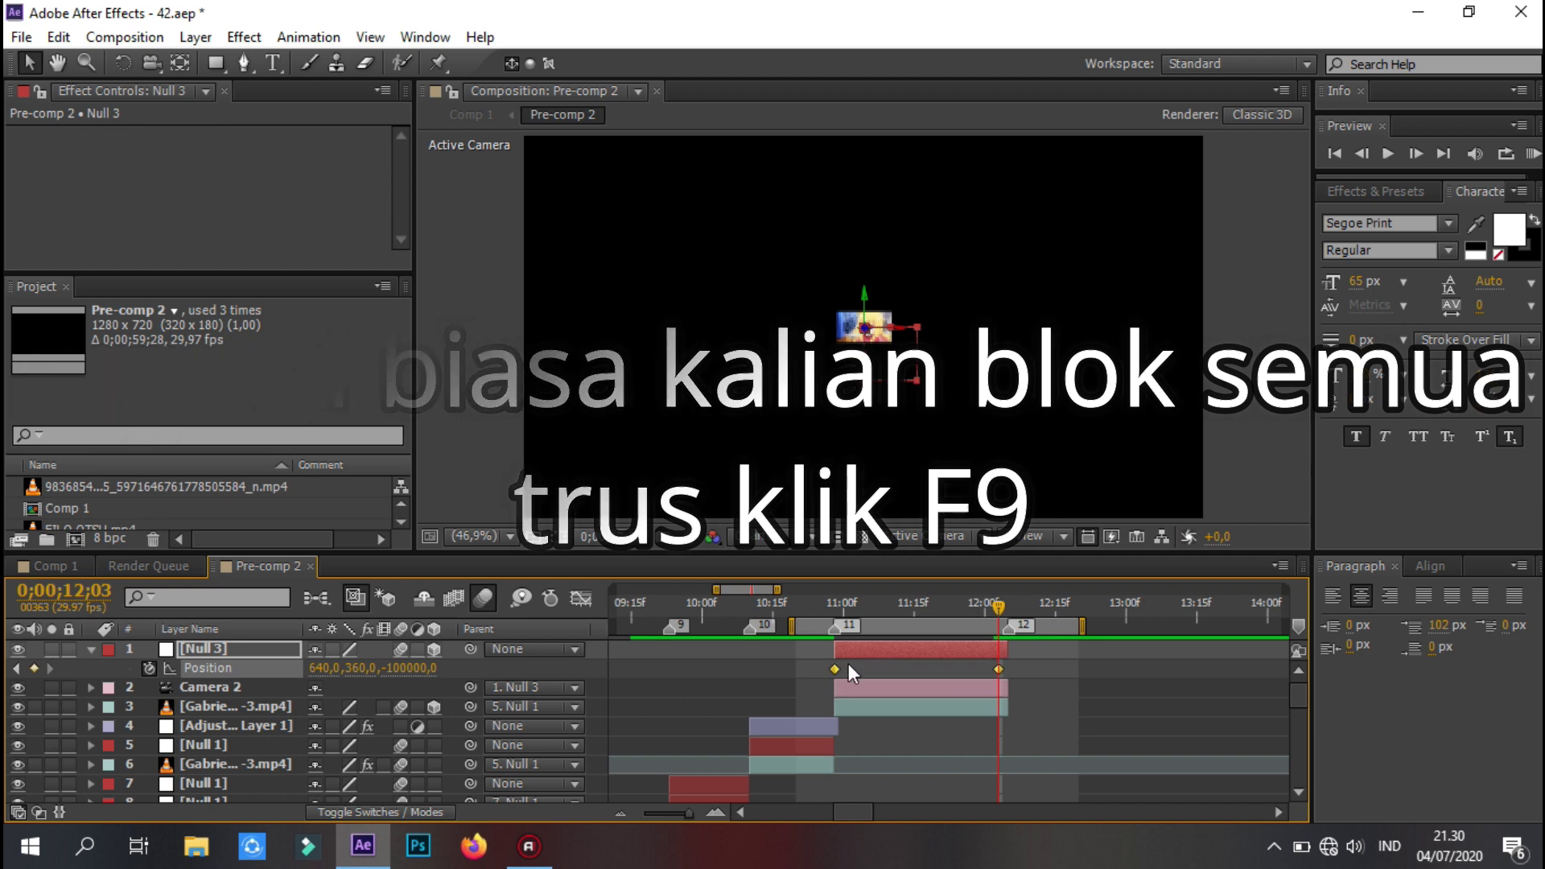
- Apply Easy Ease to both Position keyframes and sharpen the early speed-up in the speed graph
{"action": "right_click", "coordinate": [833, 666]}
{"action": "mouse_move", "coordinate": [861, 659]}
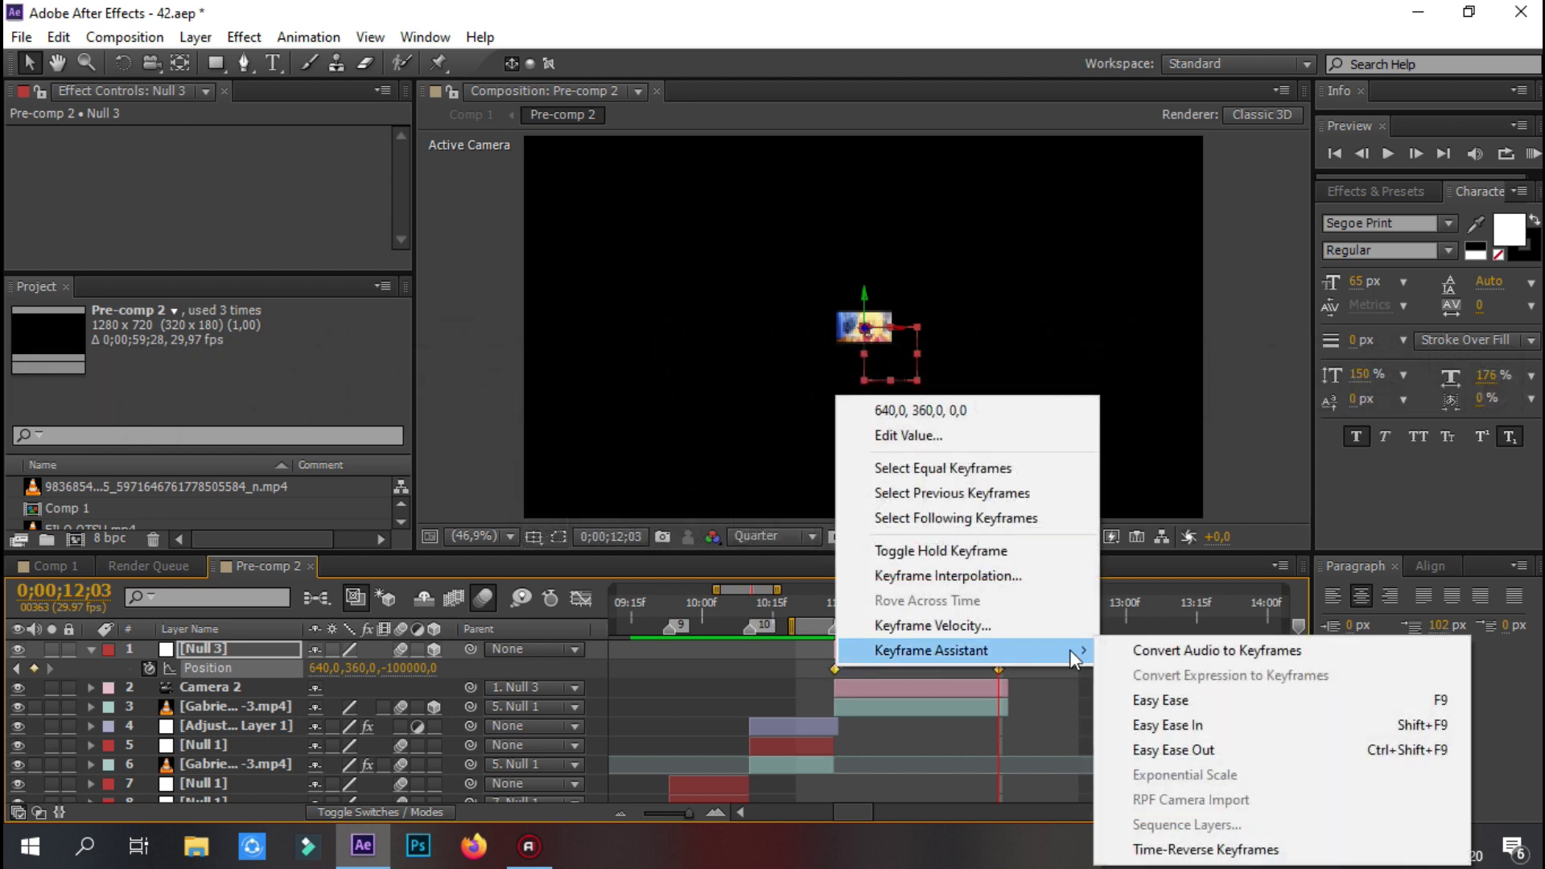
{"action": "left_click", "coordinate": [1255, 702]}
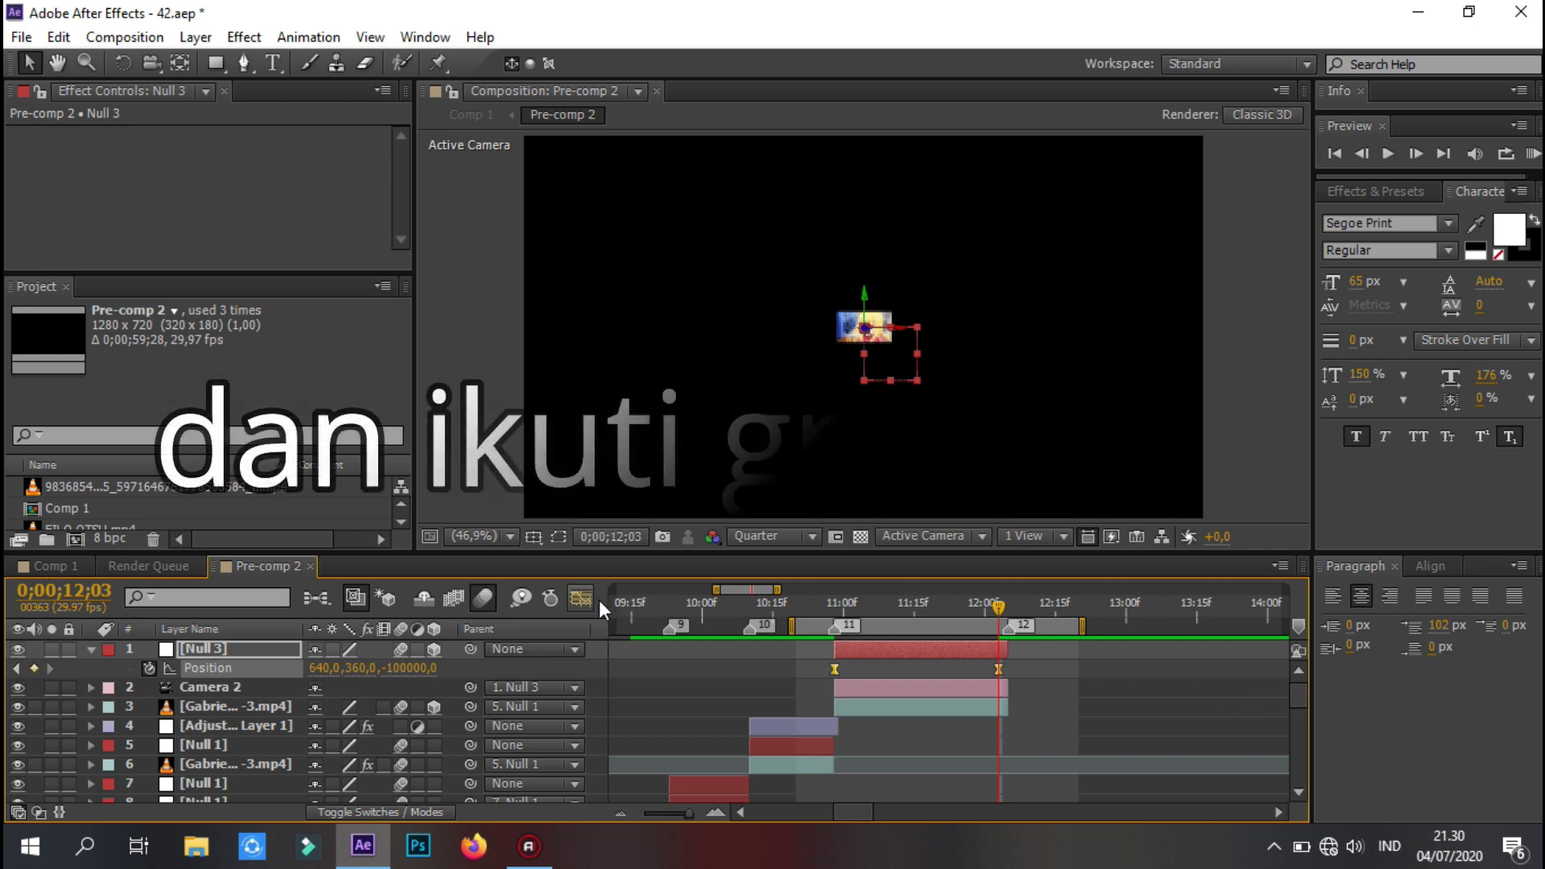
{"action": "left_click", "coordinate": [580, 599]}
{"action": "left_click", "coordinate": [835, 758]}
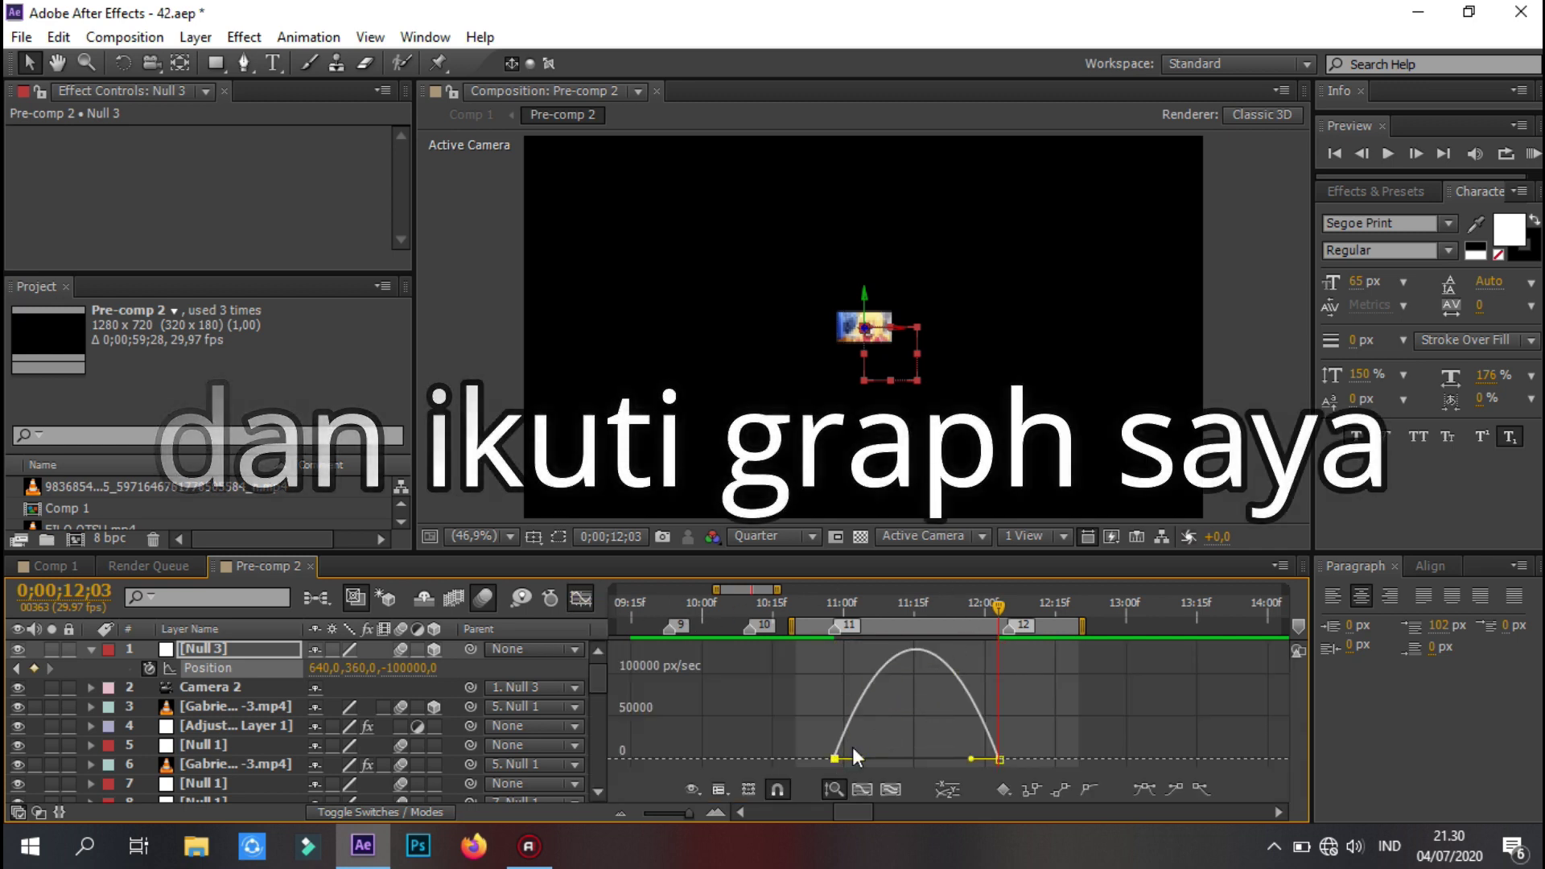
{"action": "mouse_move", "coordinate": [859, 758]}
{"action": "left_mouse_down"}
{"action": "mouse_move", "coordinate": [844, 759]}
{"action": "mouse_move", "coordinate": [907, 764]}
{"action": "left_mouse_up"}
- Lengthen the ease into the last Position keyframe and preview the zoom-out
{"action": "left_click", "coordinate": [975, 761]}
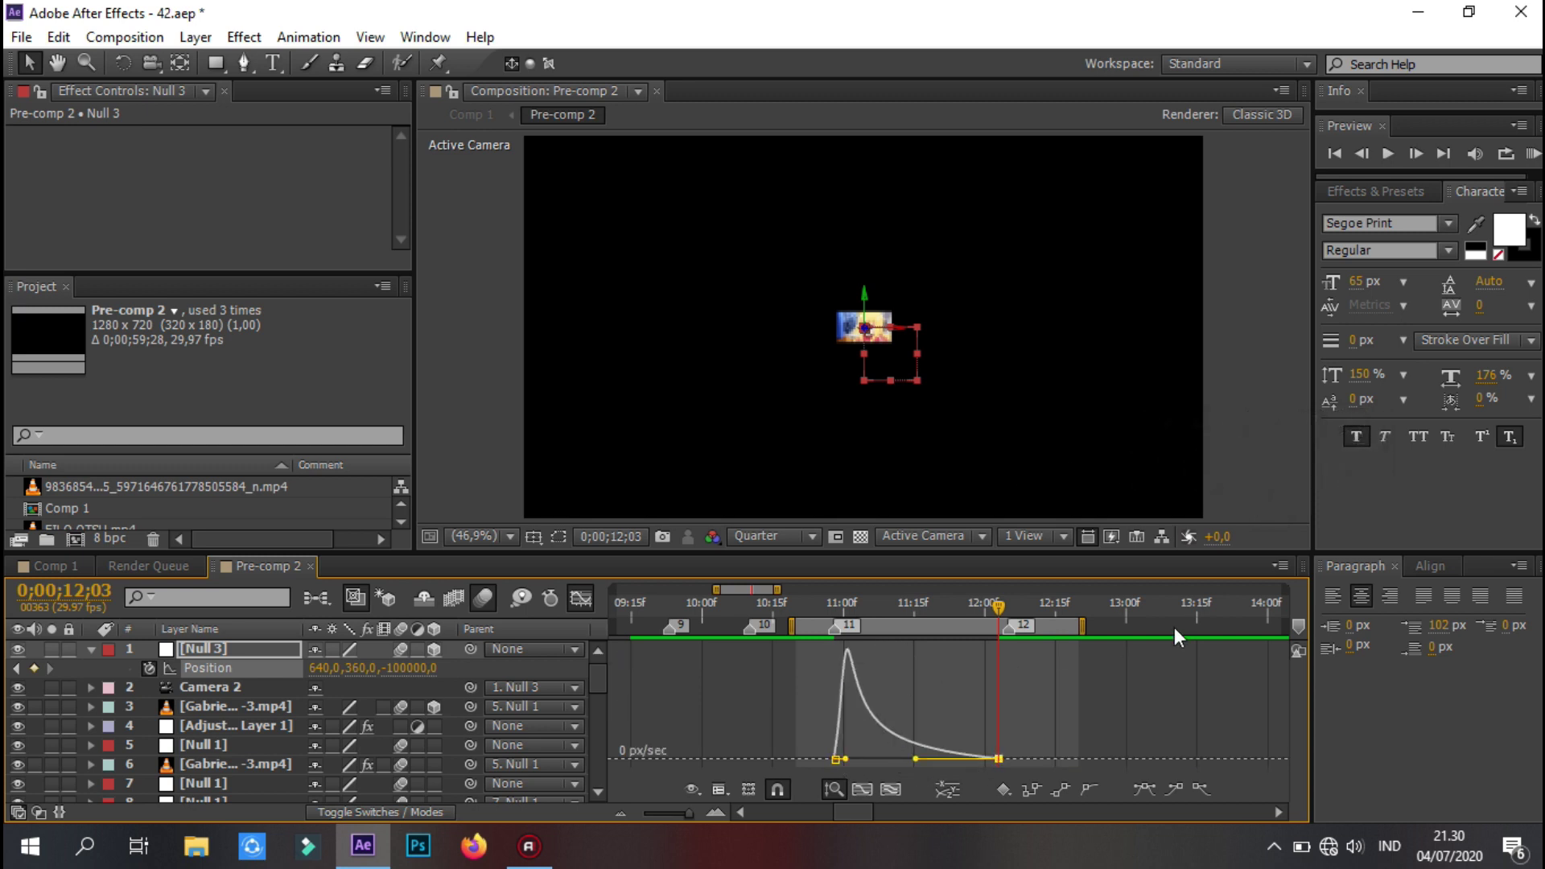
{"action": "left_click", "coordinate": [1532, 155]}
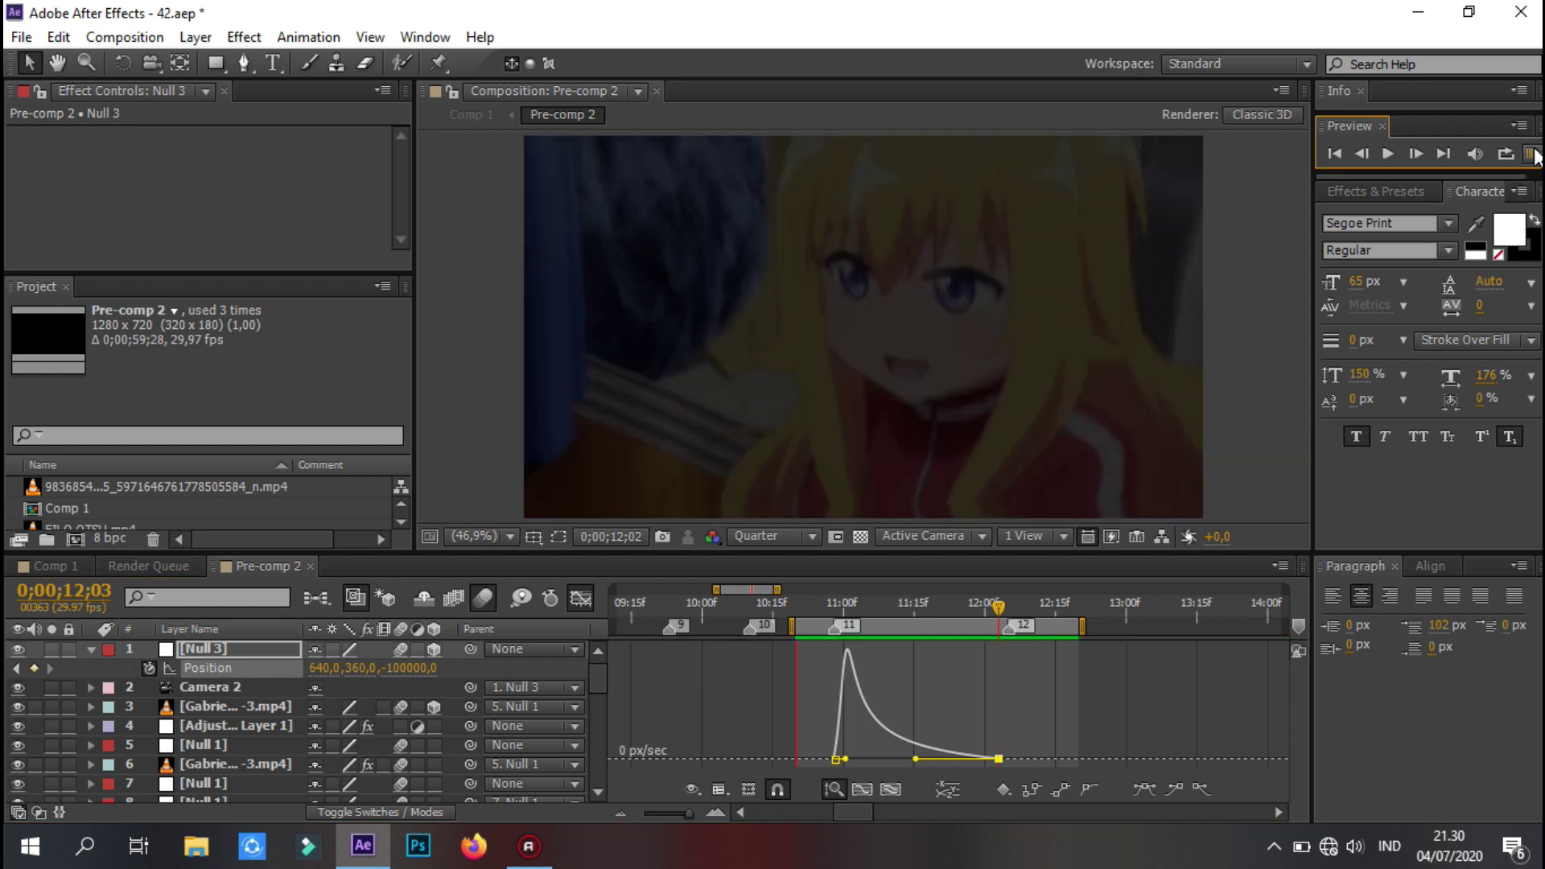
{"action": "left_click", "coordinate": [832, 786]}
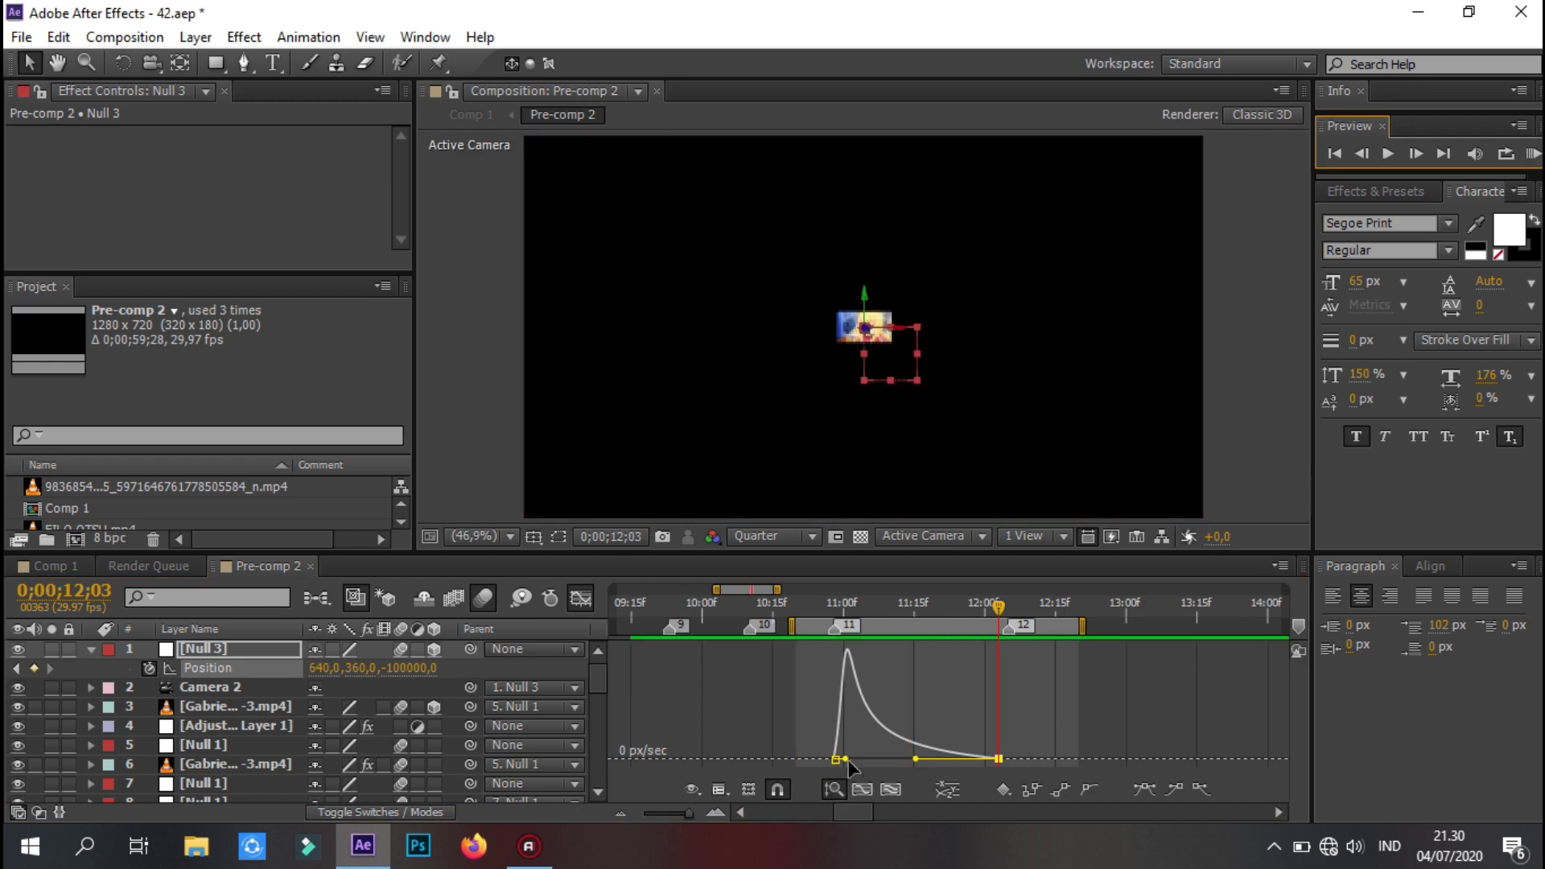
{"action": "left_click_drag", "start_coordinate": [829, 765], "coordinate": [828, 765]}
{"action": "left_click", "coordinate": [1535, 158]}
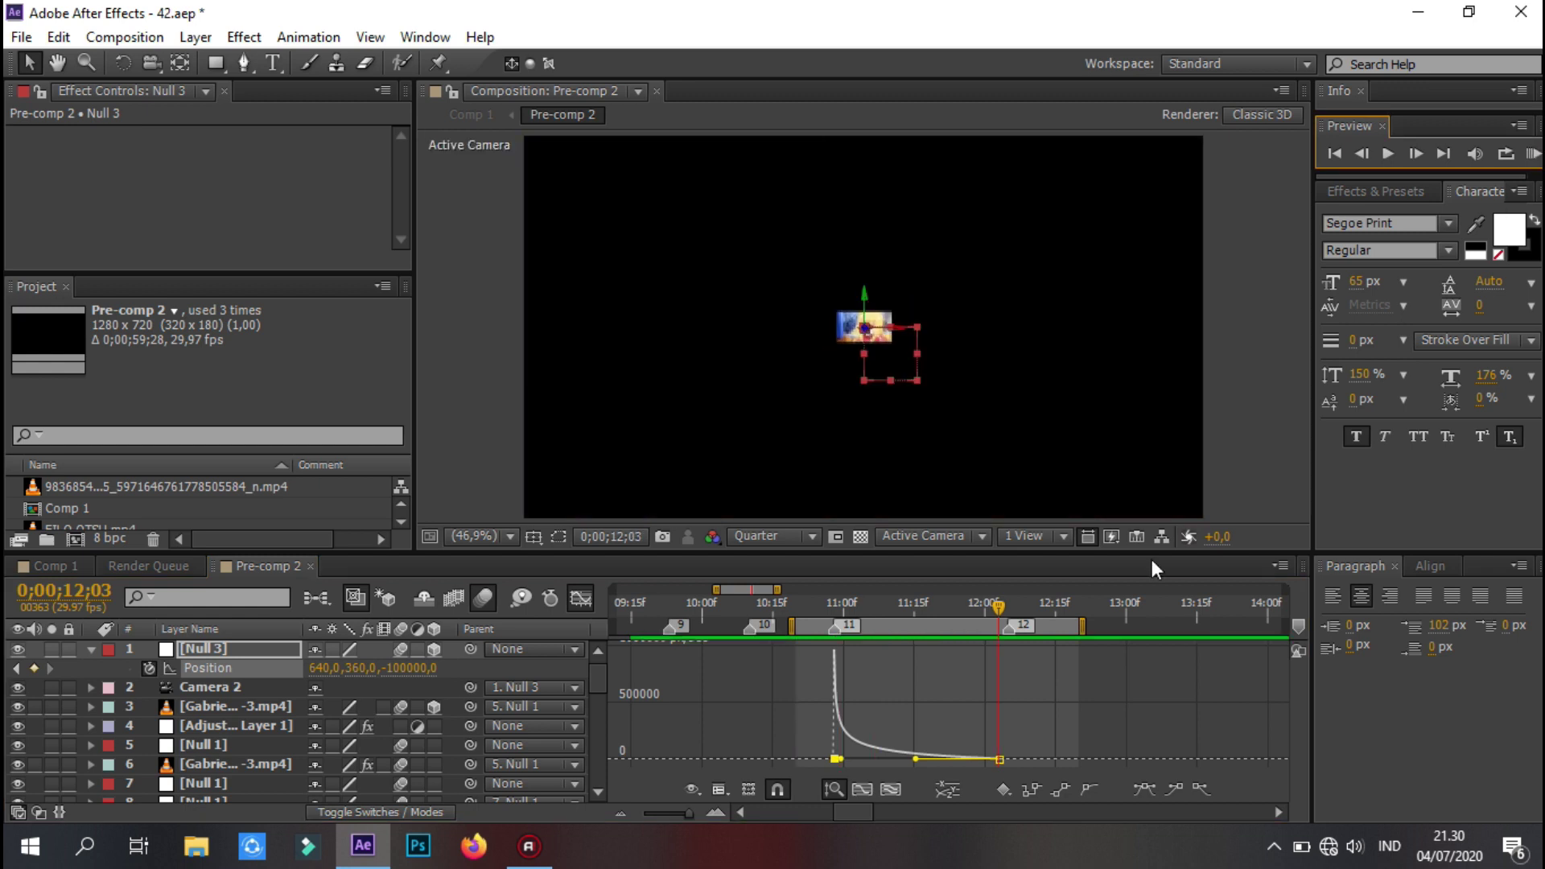
- Fine-tune the end keyframe's ease influence across previews, then close the Graph Editor
{"action": "left_click_drag", "start_coordinate": [934, 762], "coordinate": [938, 763]}
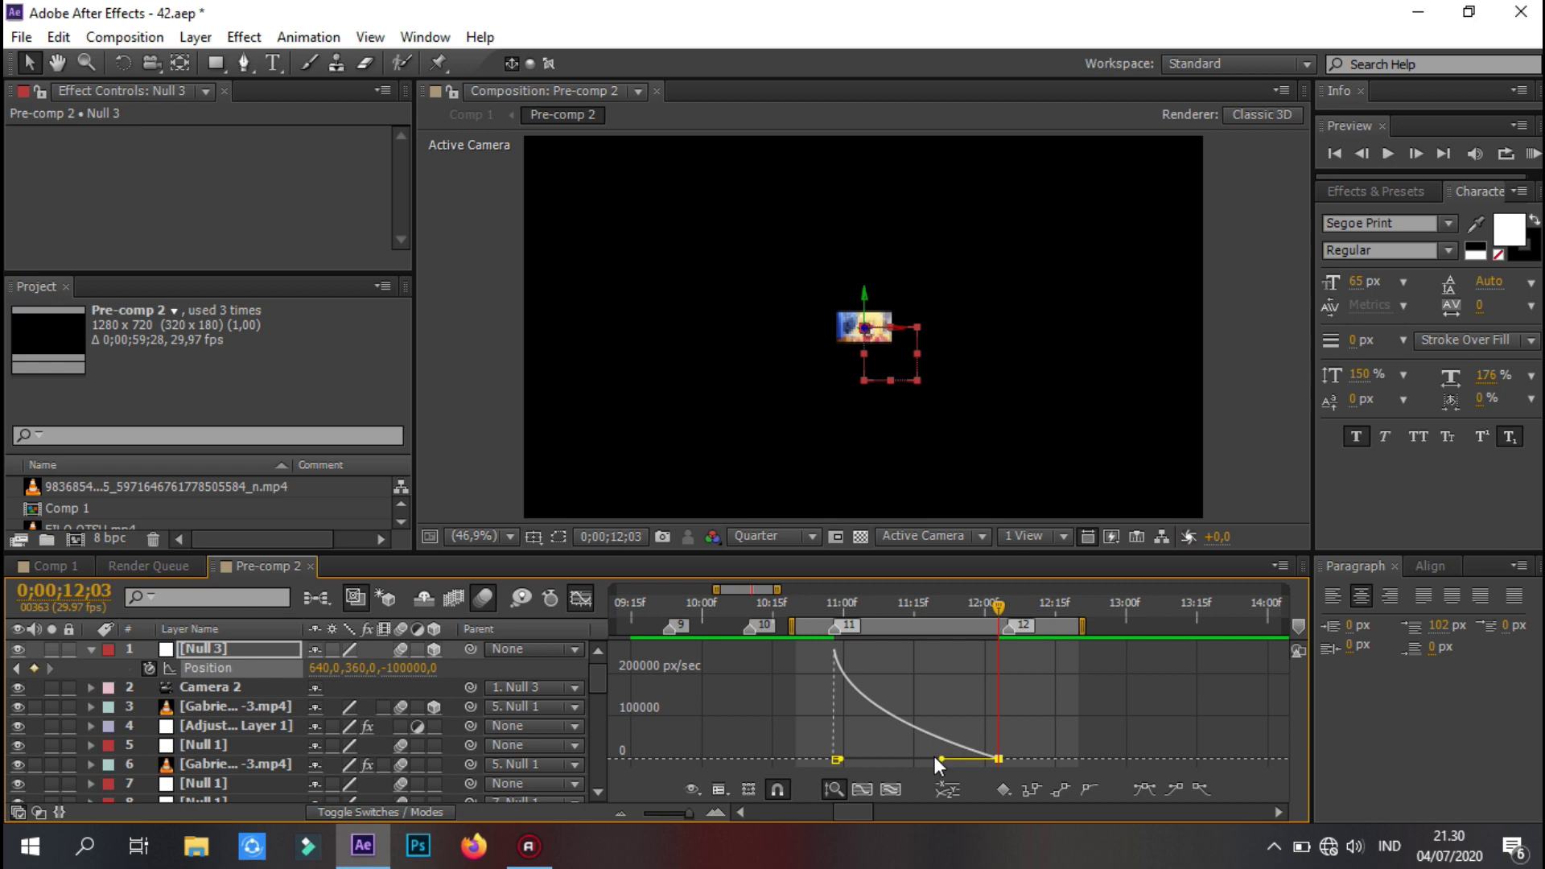
{"action": "left_click_drag", "start_coordinate": [935, 755], "coordinate": [932, 757]}
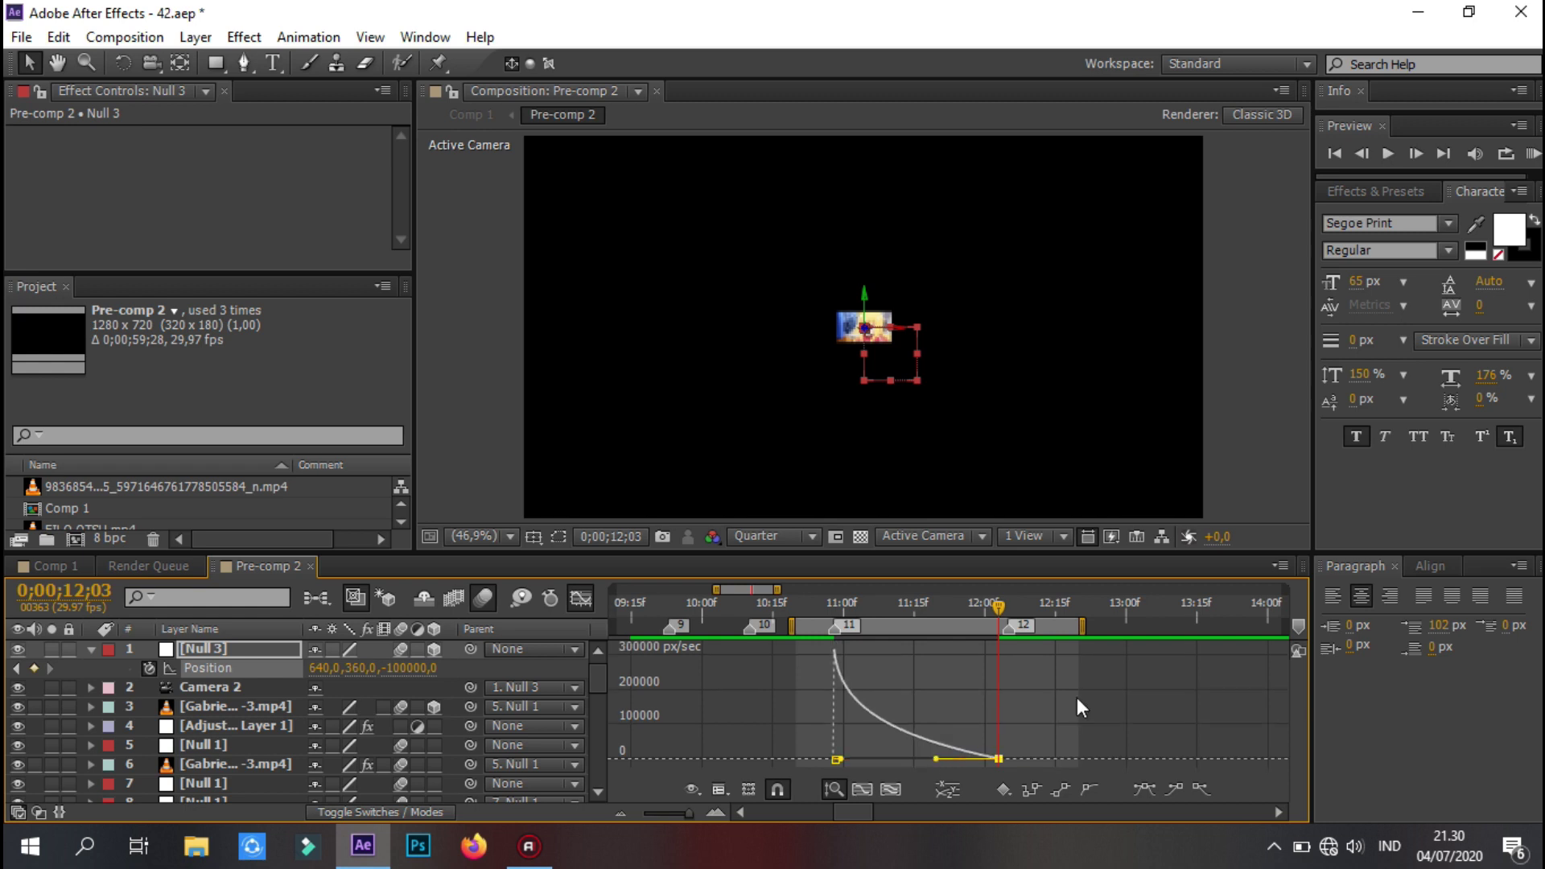
{"action": "left_click", "coordinate": [1534, 155]}
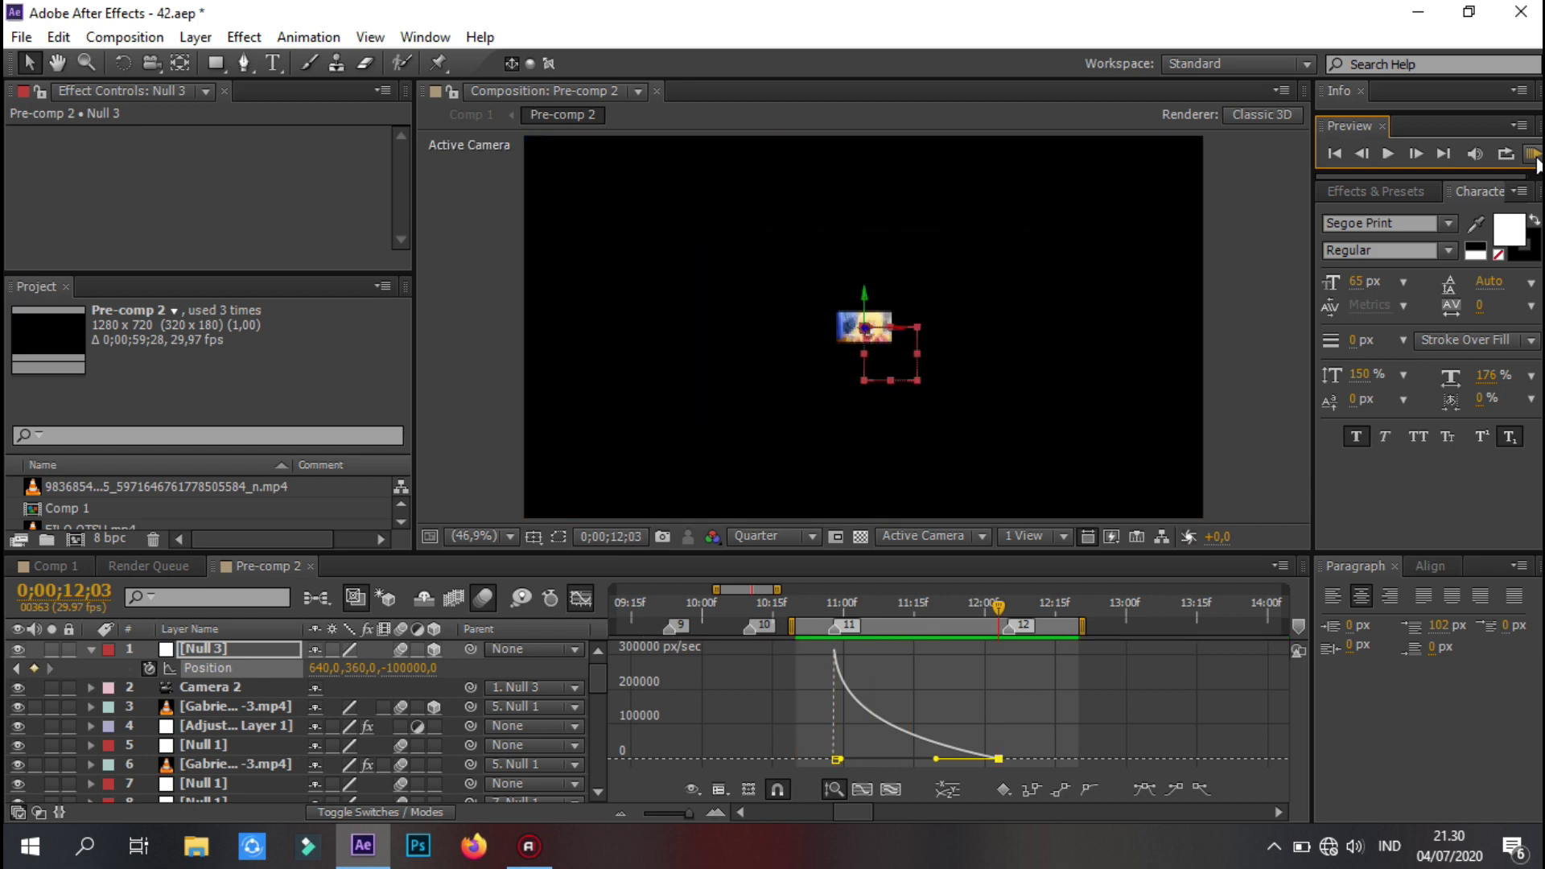
{"action": "left_click_drag", "start_coordinate": [936, 757], "coordinate": [944, 758]}
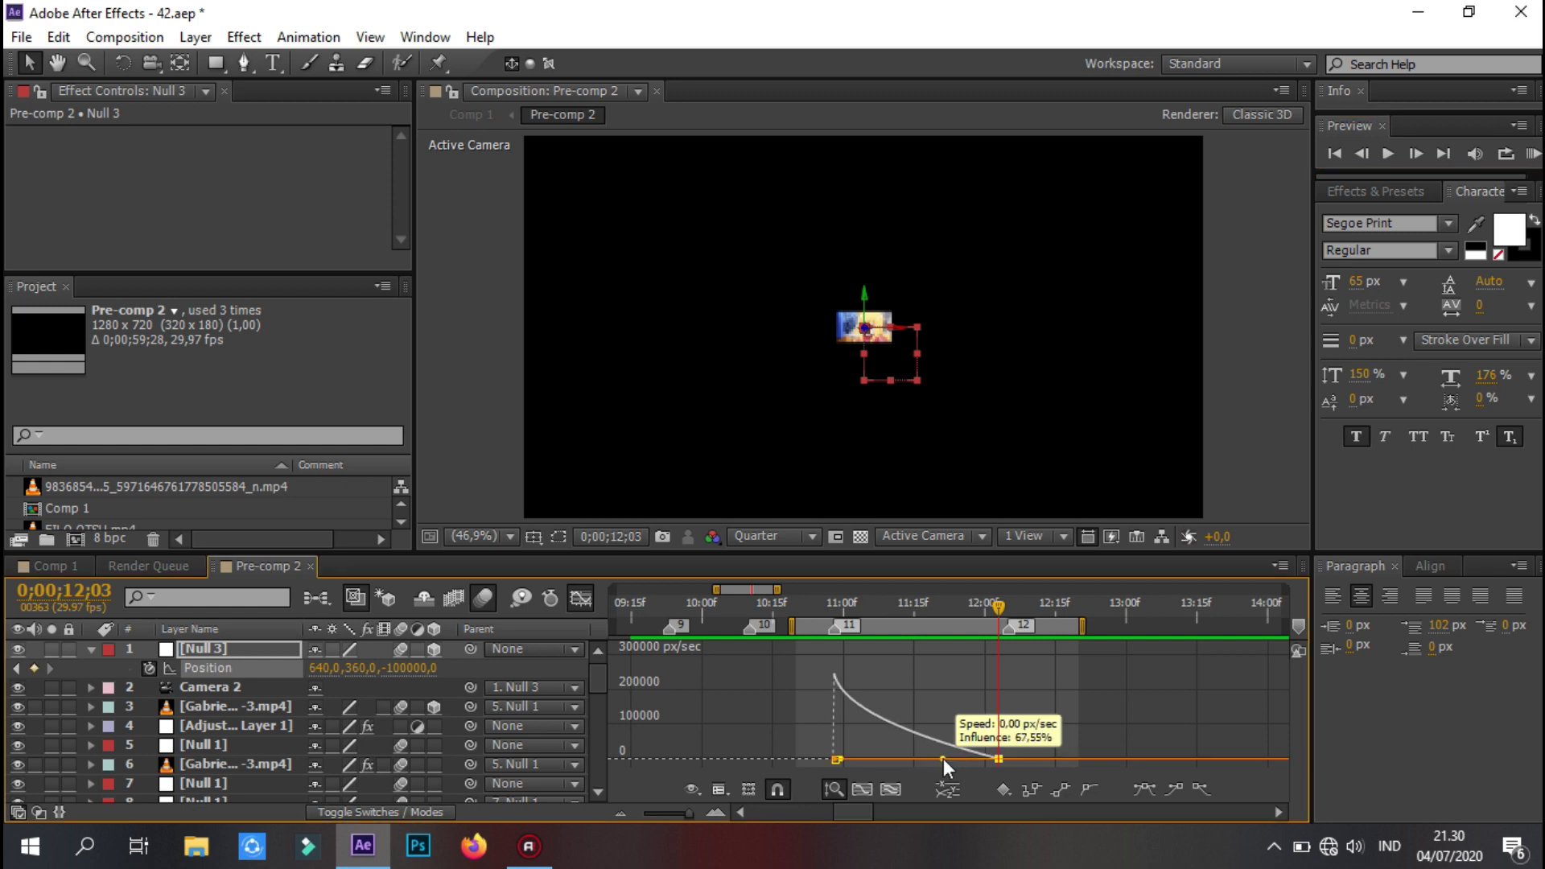
{"action": "left_click", "coordinate": [1532, 157]}
{"action": "left_click", "coordinate": [866, 724]}
{"action": "left_click_drag", "start_coordinate": [938, 757], "coordinate": [935, 758]}
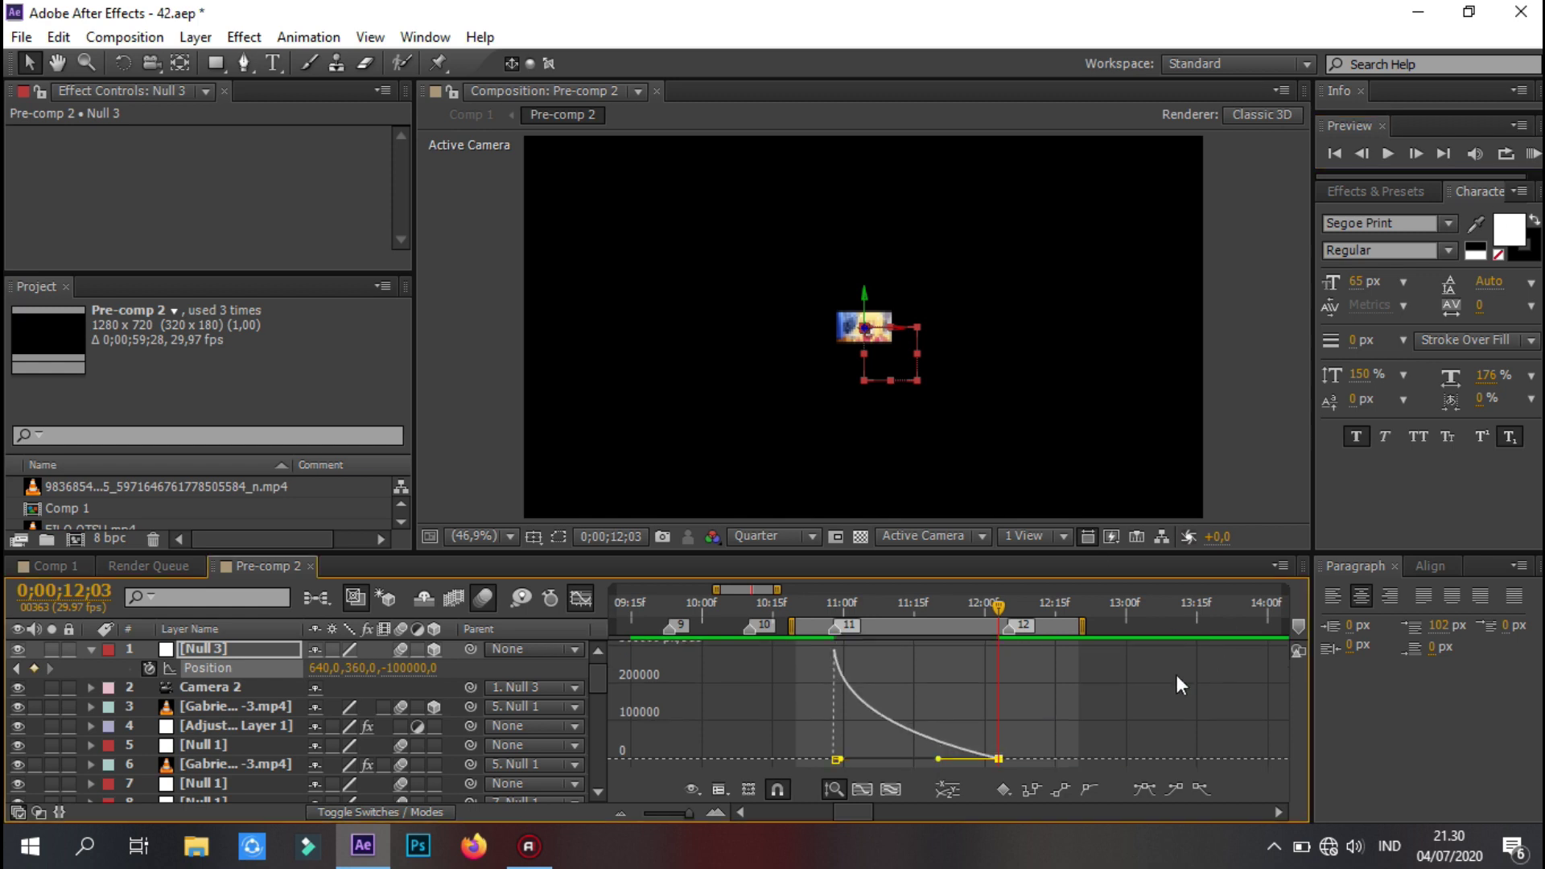
{"action": "left_click", "coordinate": [579, 599]}
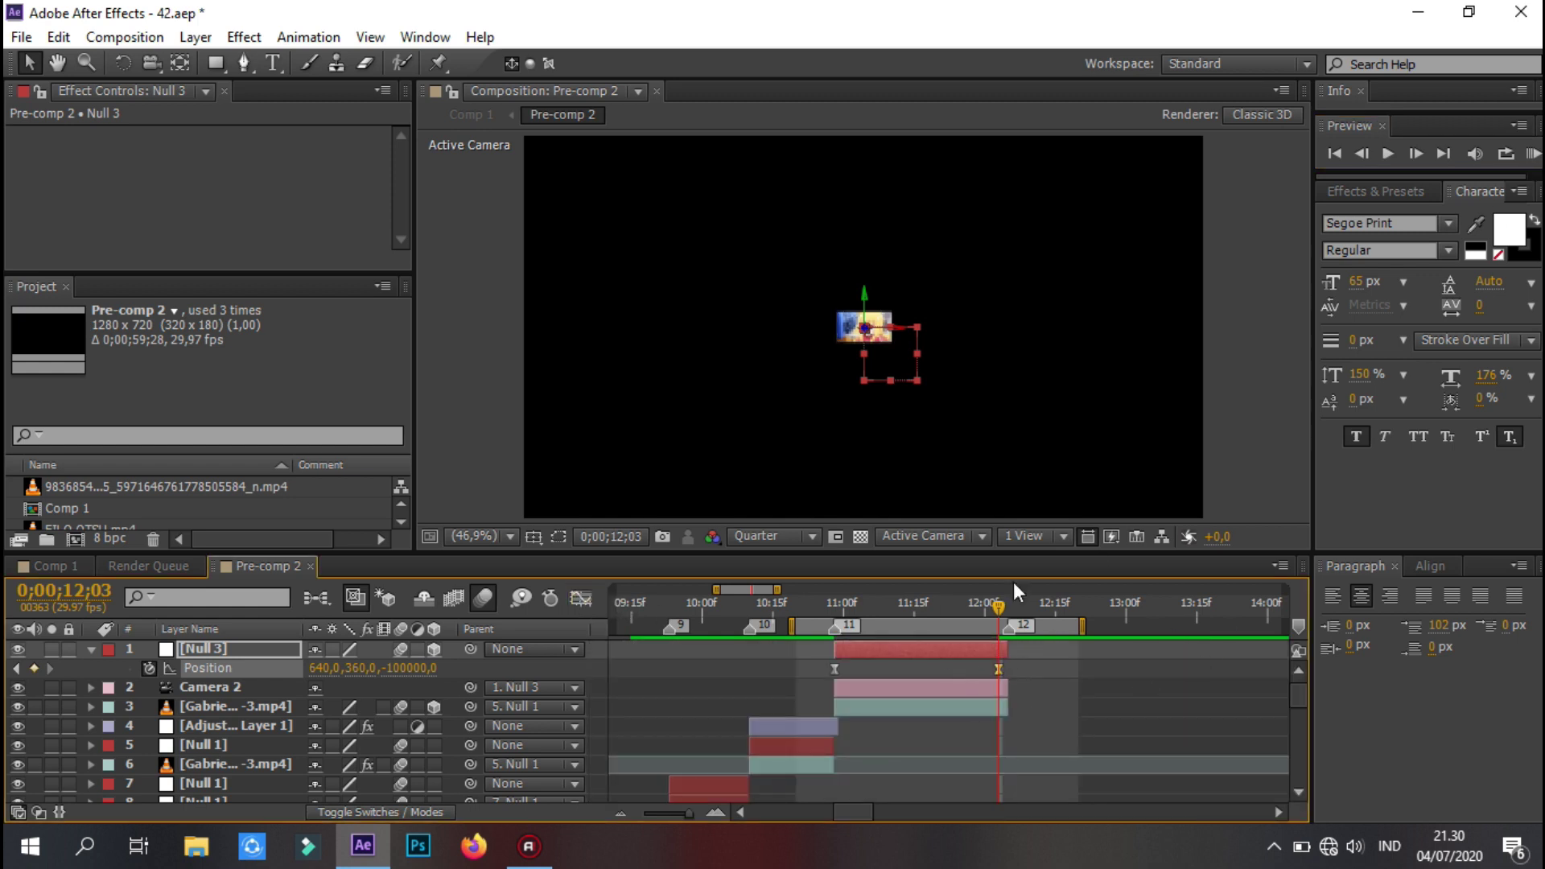
- Add a 0° Z Rotation keyframe on Null 3 at about 11;00
{"action": "left_click", "coordinate": [1533, 154]}
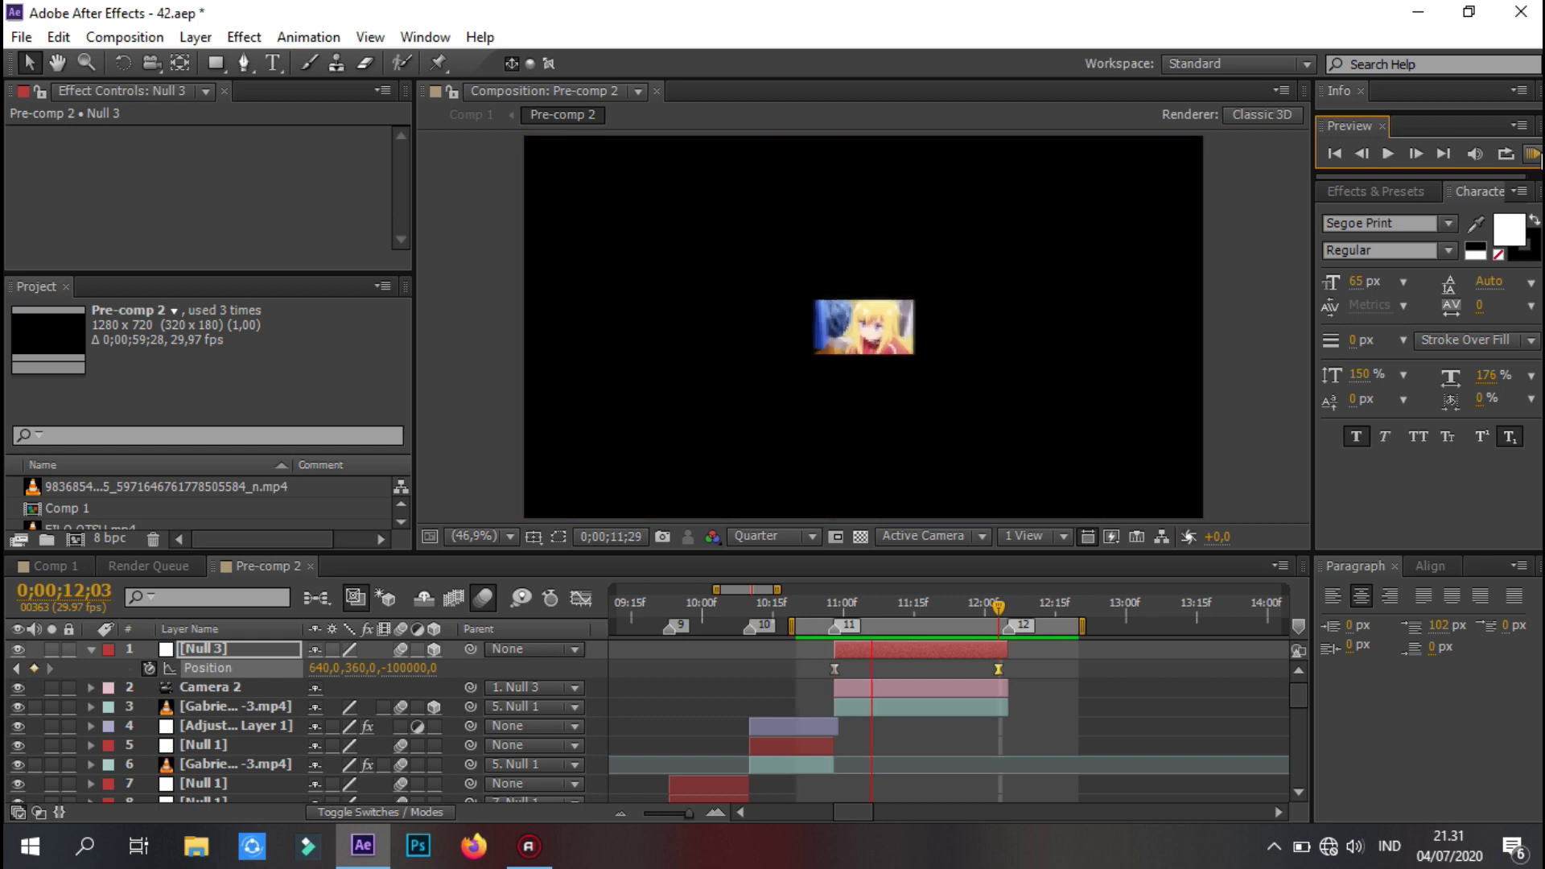
{"action": "left_click", "coordinate": [943, 648]}
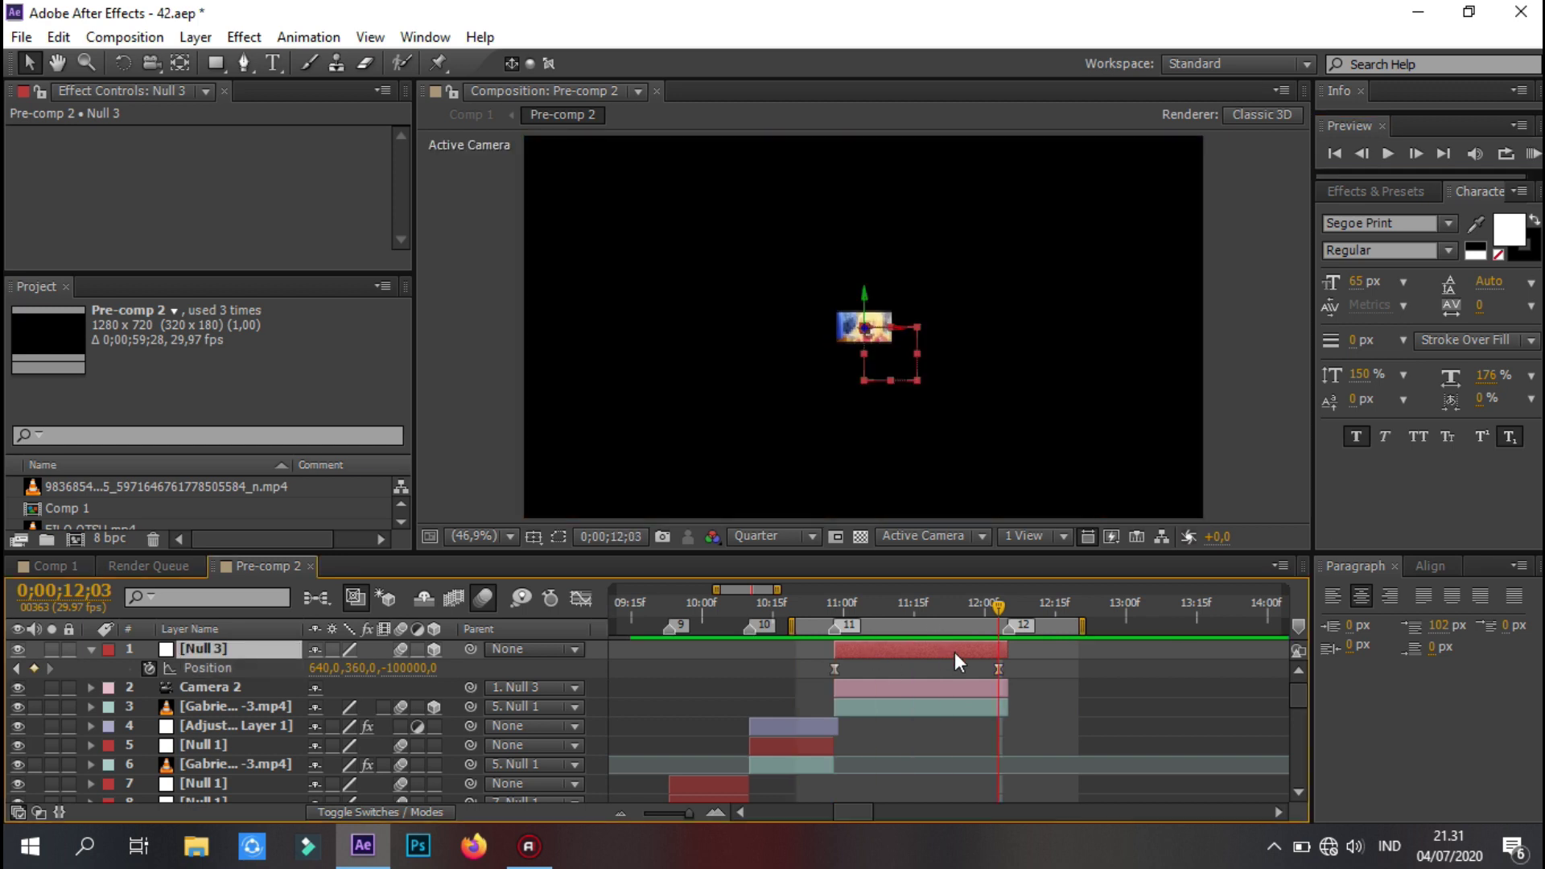
{"action": "key", "text": "shift+r"}
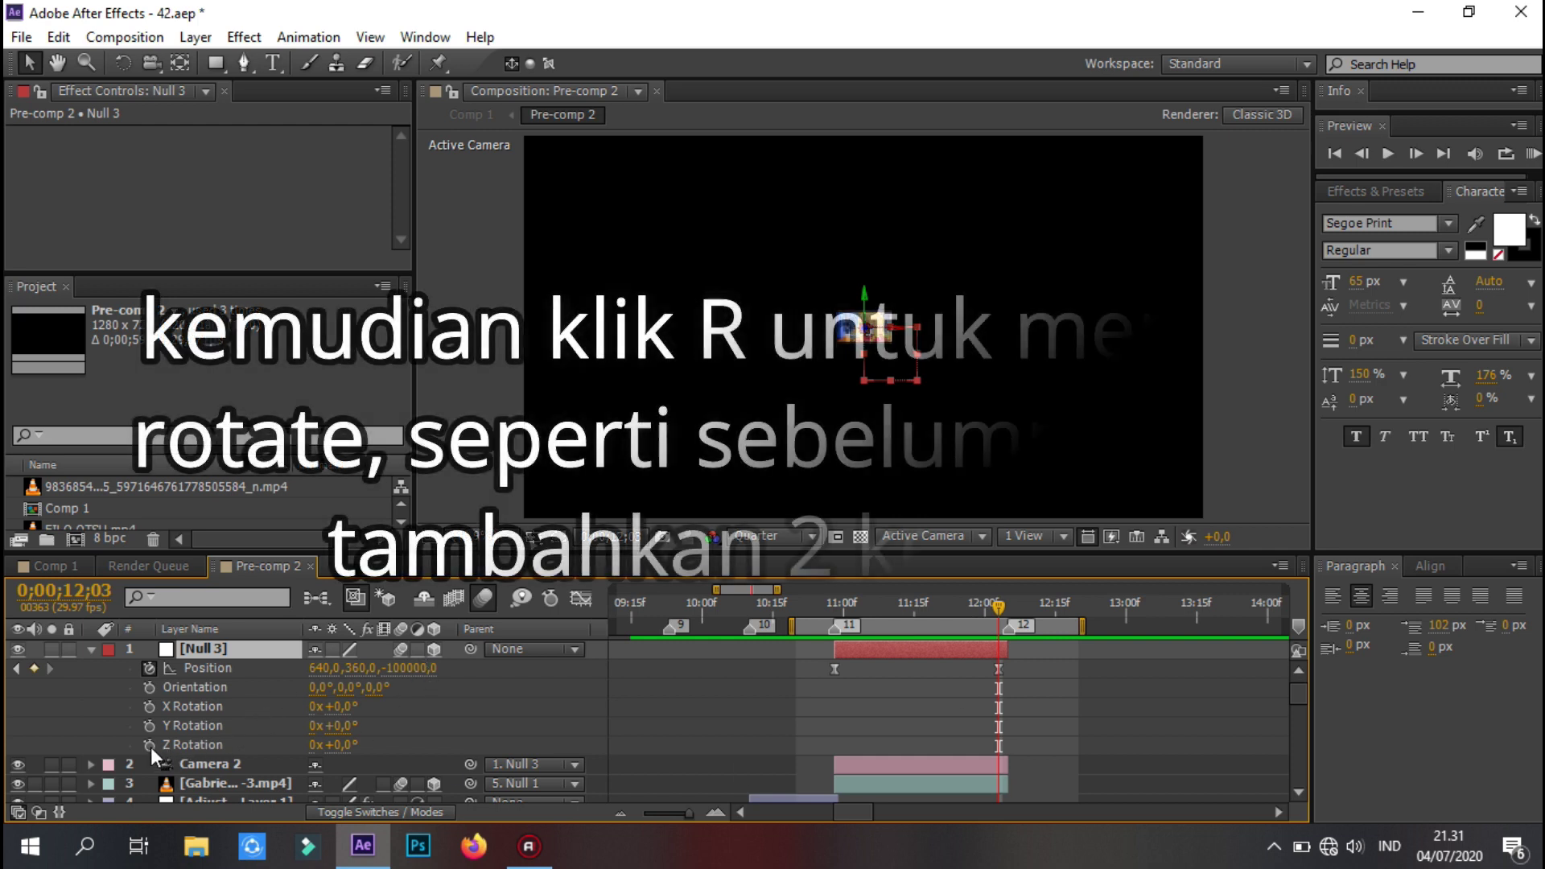
{"action": "left_click", "coordinate": [149, 746]}
{"action": "left_click_drag", "start_coordinate": [998, 747], "coordinate": [834, 746]}
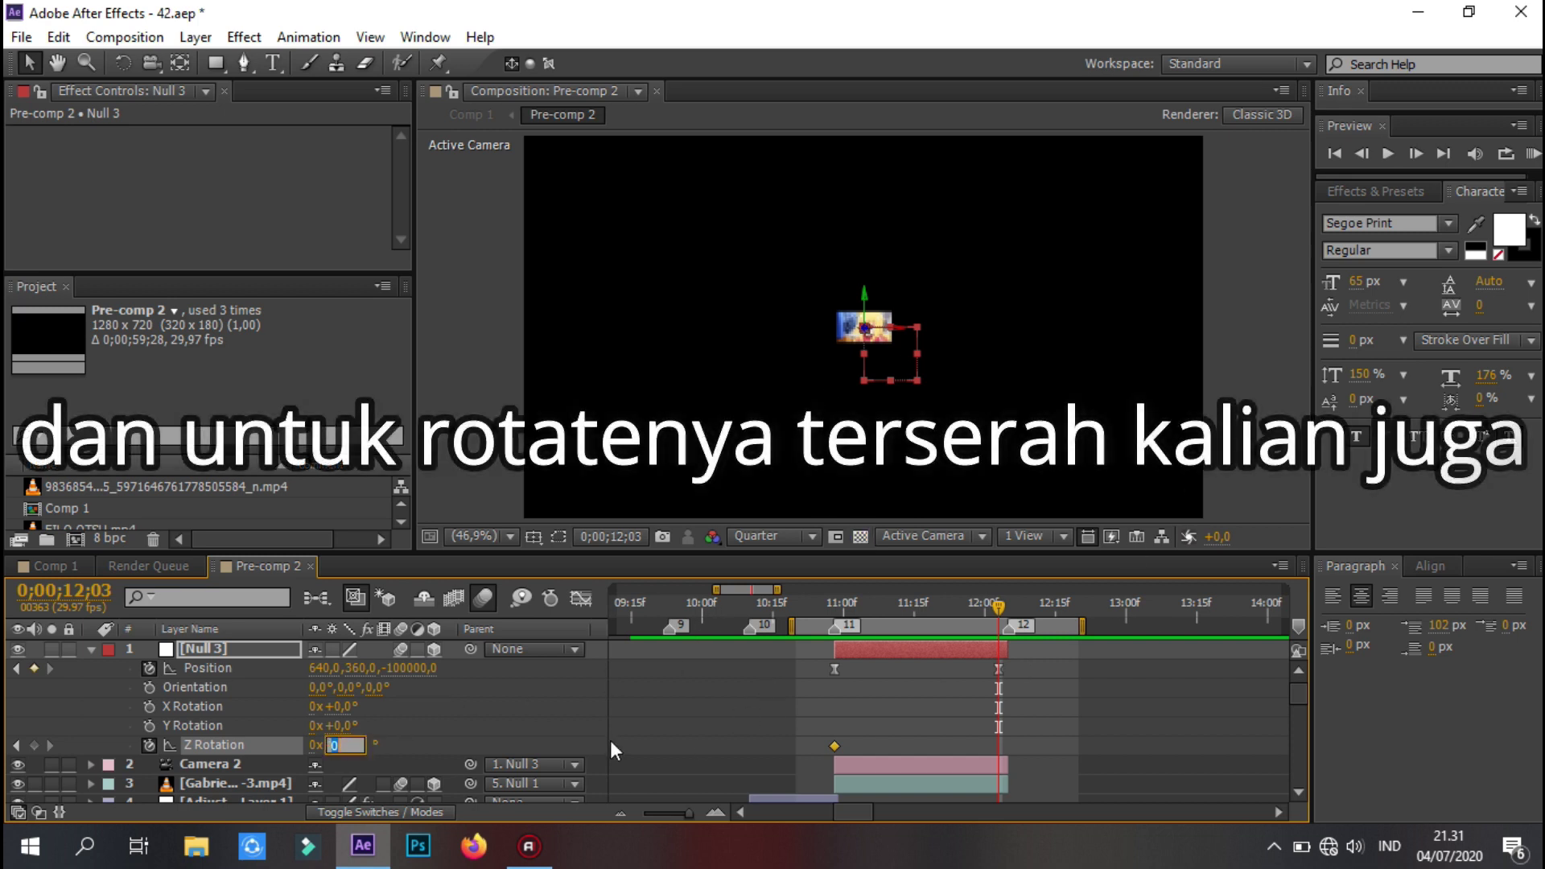
- Set Z Rotation to 120° at 12;03 and select both rotation keyframes
{"action": "left_click", "coordinate": [338, 745]}
{"action": "type", "text": "120"}
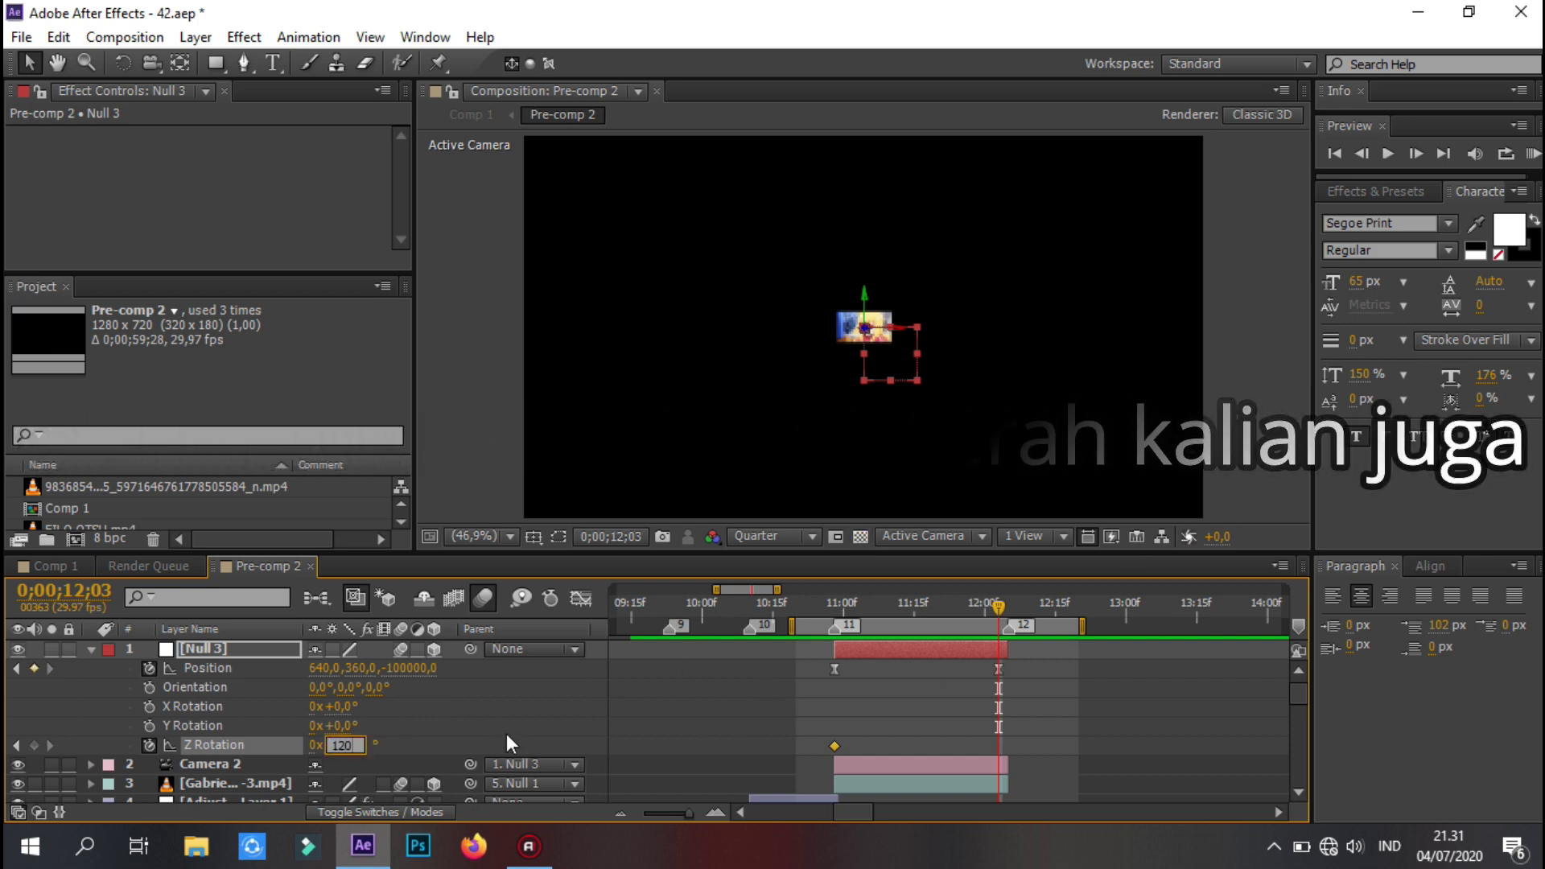
{"action": "left_click", "coordinate": [731, 692]}
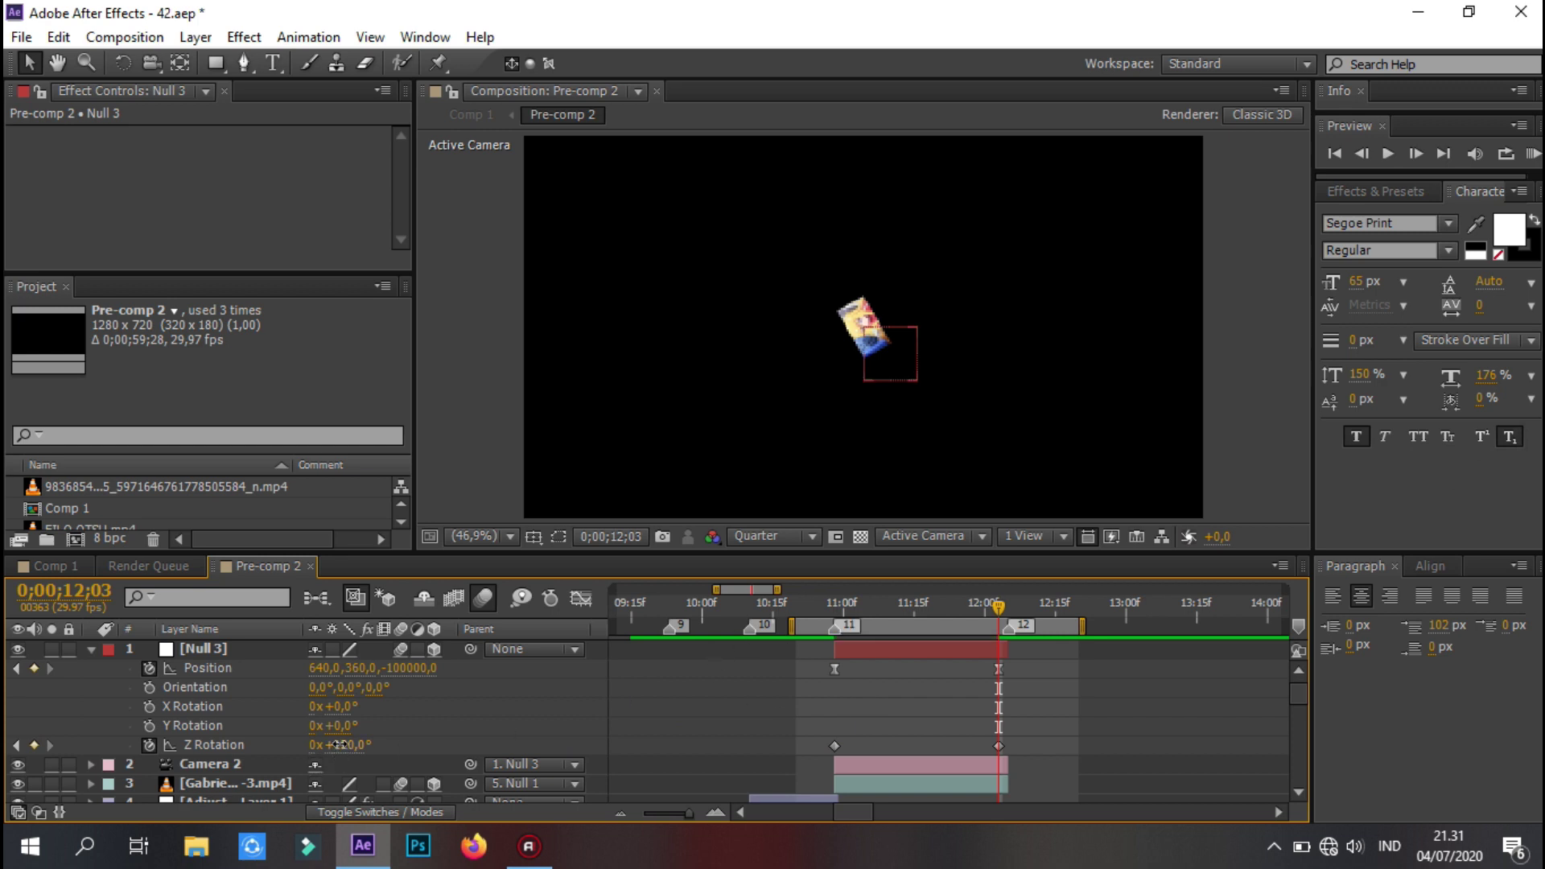
{"action": "type", "text": "180"}
{"action": "left_click", "coordinate": [774, 688]}
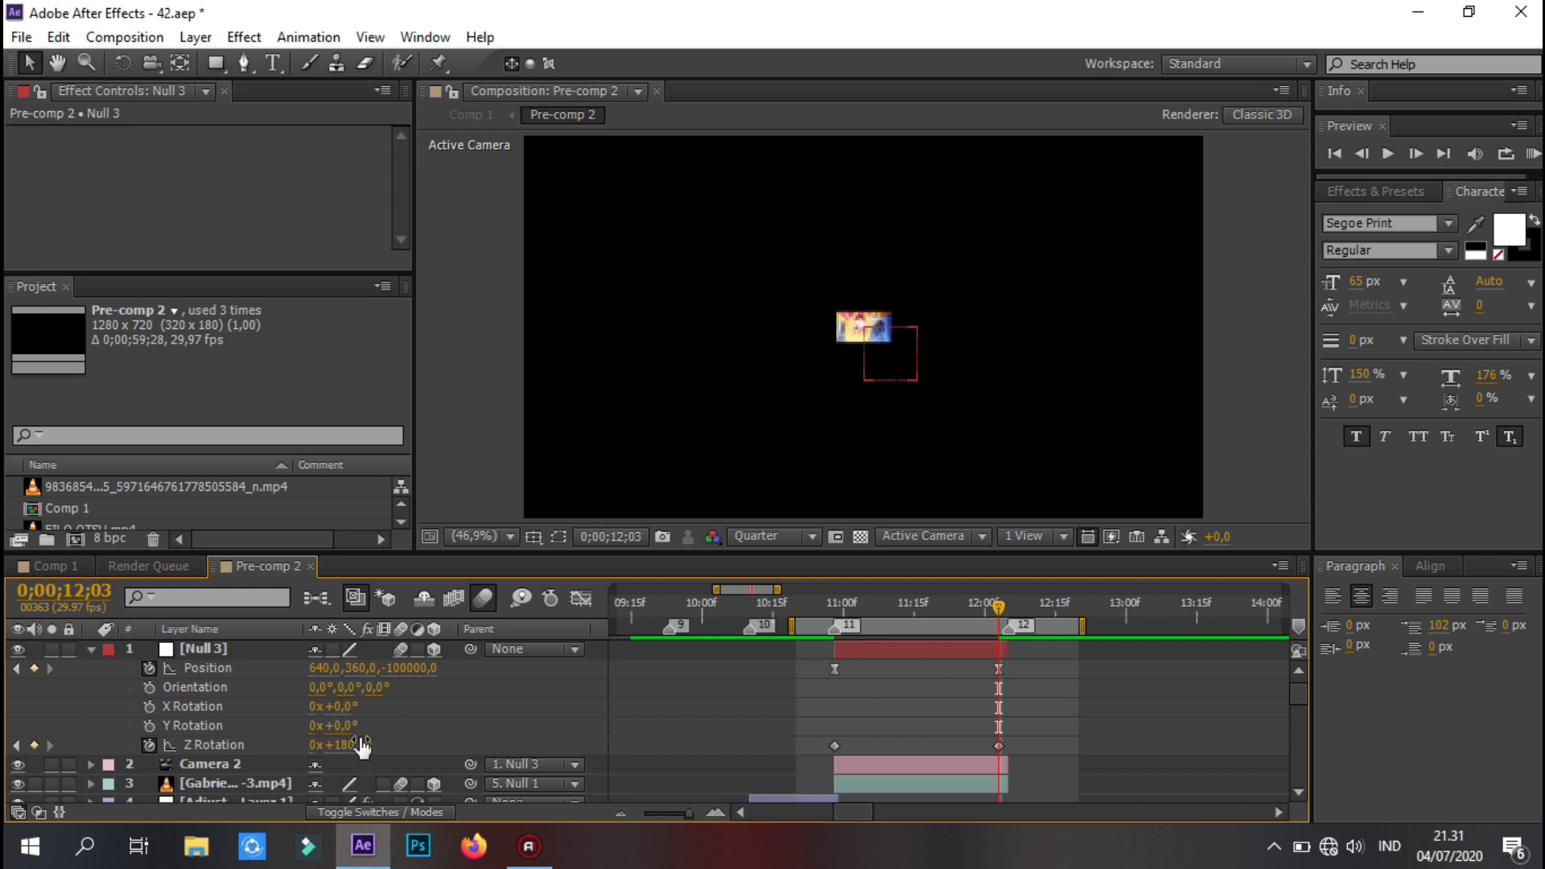
{"action": "type", "text": "120,0"}
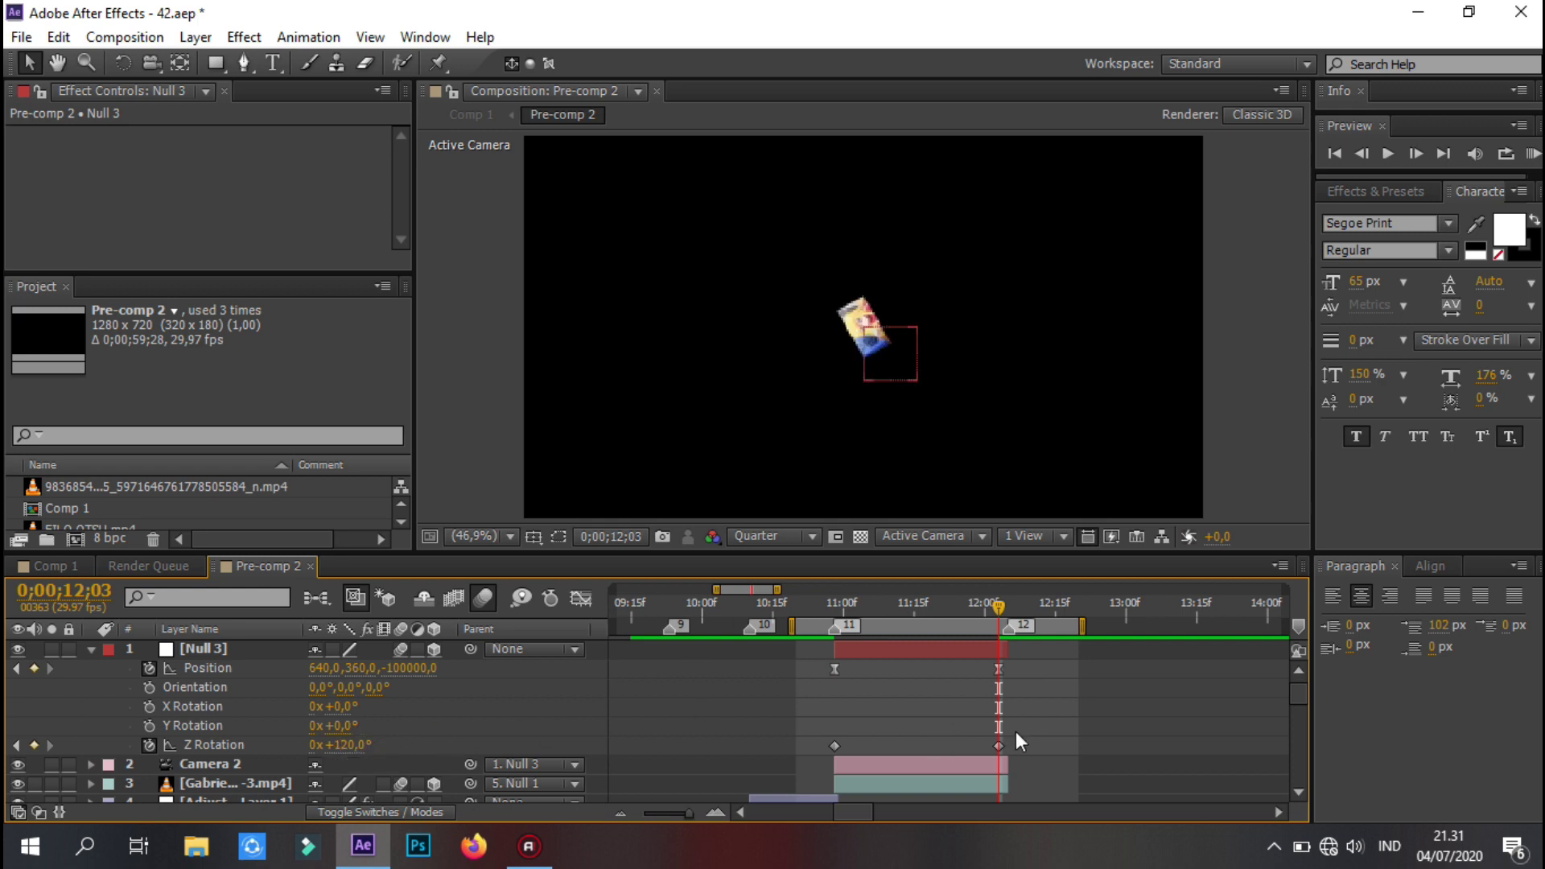
{"action": "left_click_drag", "start_coordinate": [1015, 728], "coordinate": [771, 751]}
- Apply Easy Ease to both Z Rotation keyframes and preview the spin in the Graph Editor
{"action": "right_click", "coordinate": [833, 745]}
{"action": "mouse_move", "coordinate": [966, 726]}
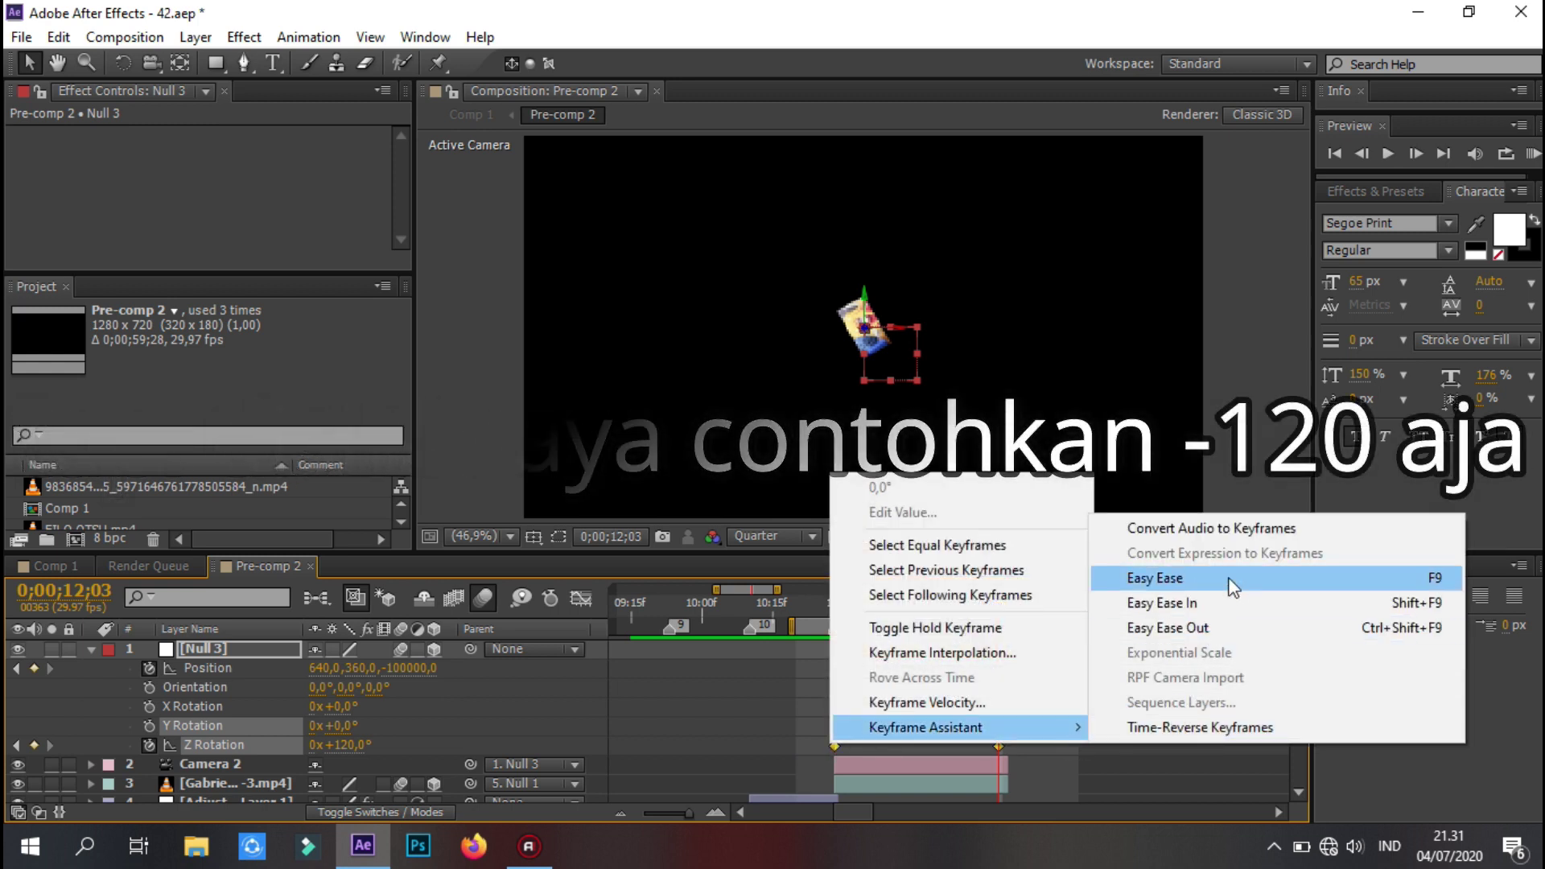
{"action": "left_click", "coordinate": [1340, 577]}
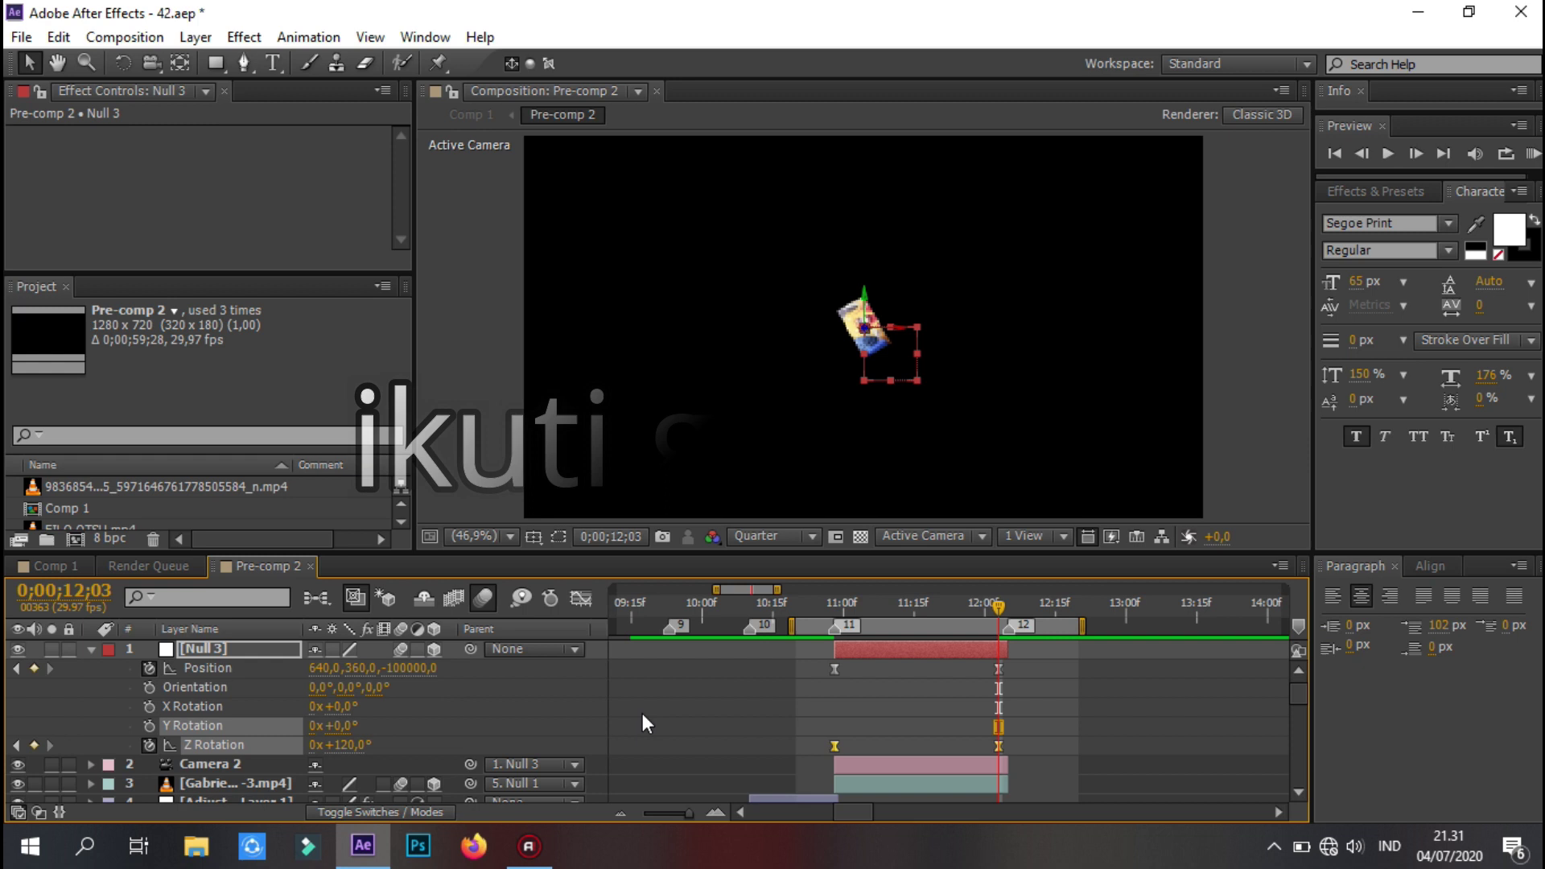
{"action": "left_click", "coordinate": [581, 597]}
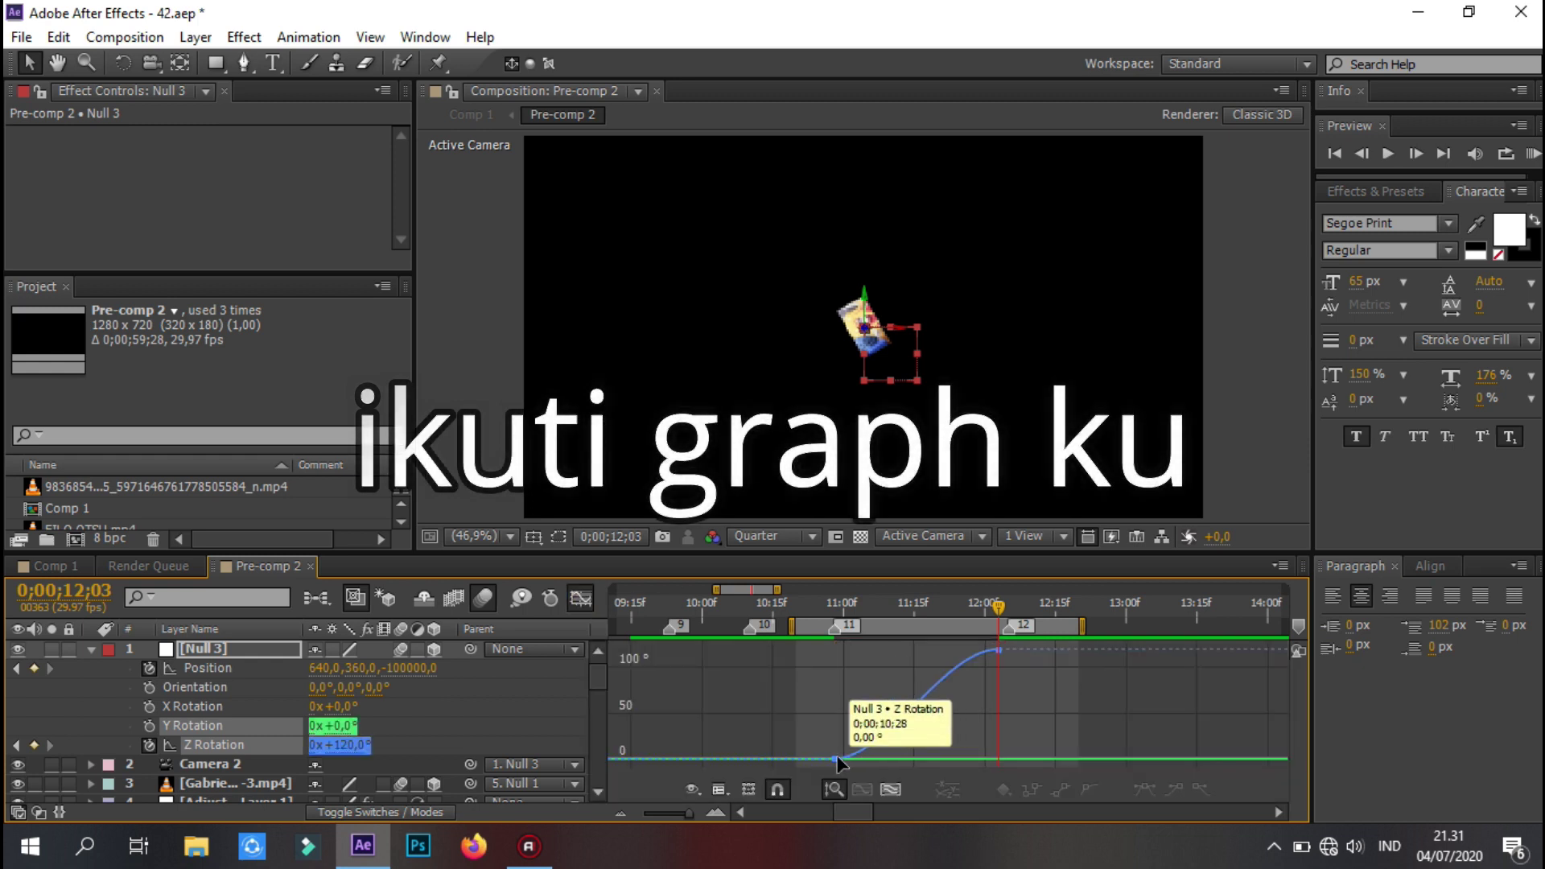
{"action": "left_click", "coordinate": [476, 713]}
{"action": "left_click", "coordinate": [264, 747]}
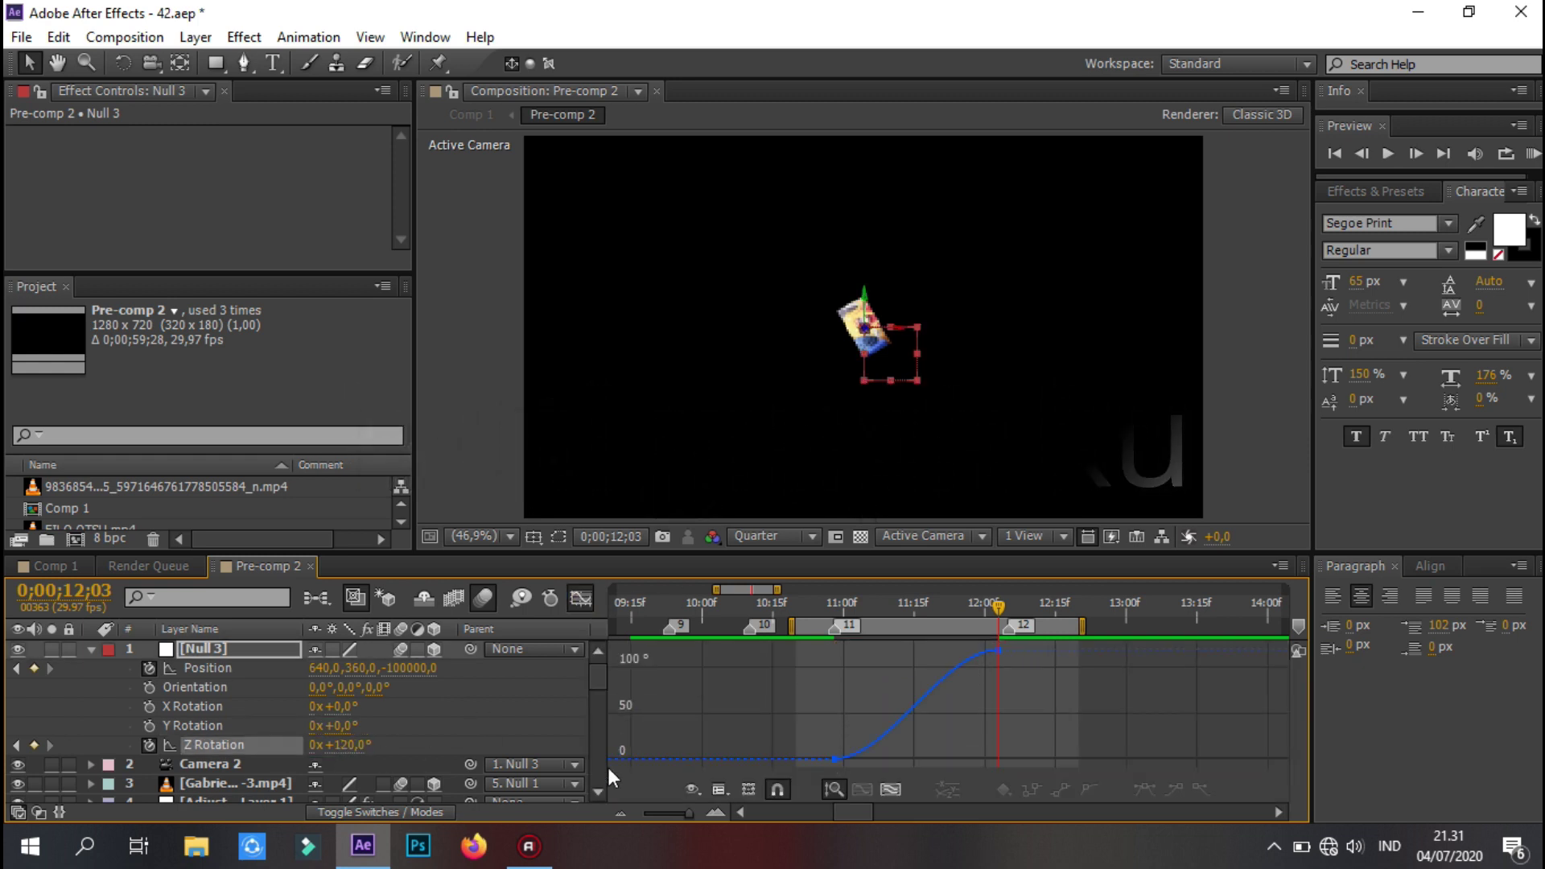
{"action": "left_click", "coordinate": [835, 758]}
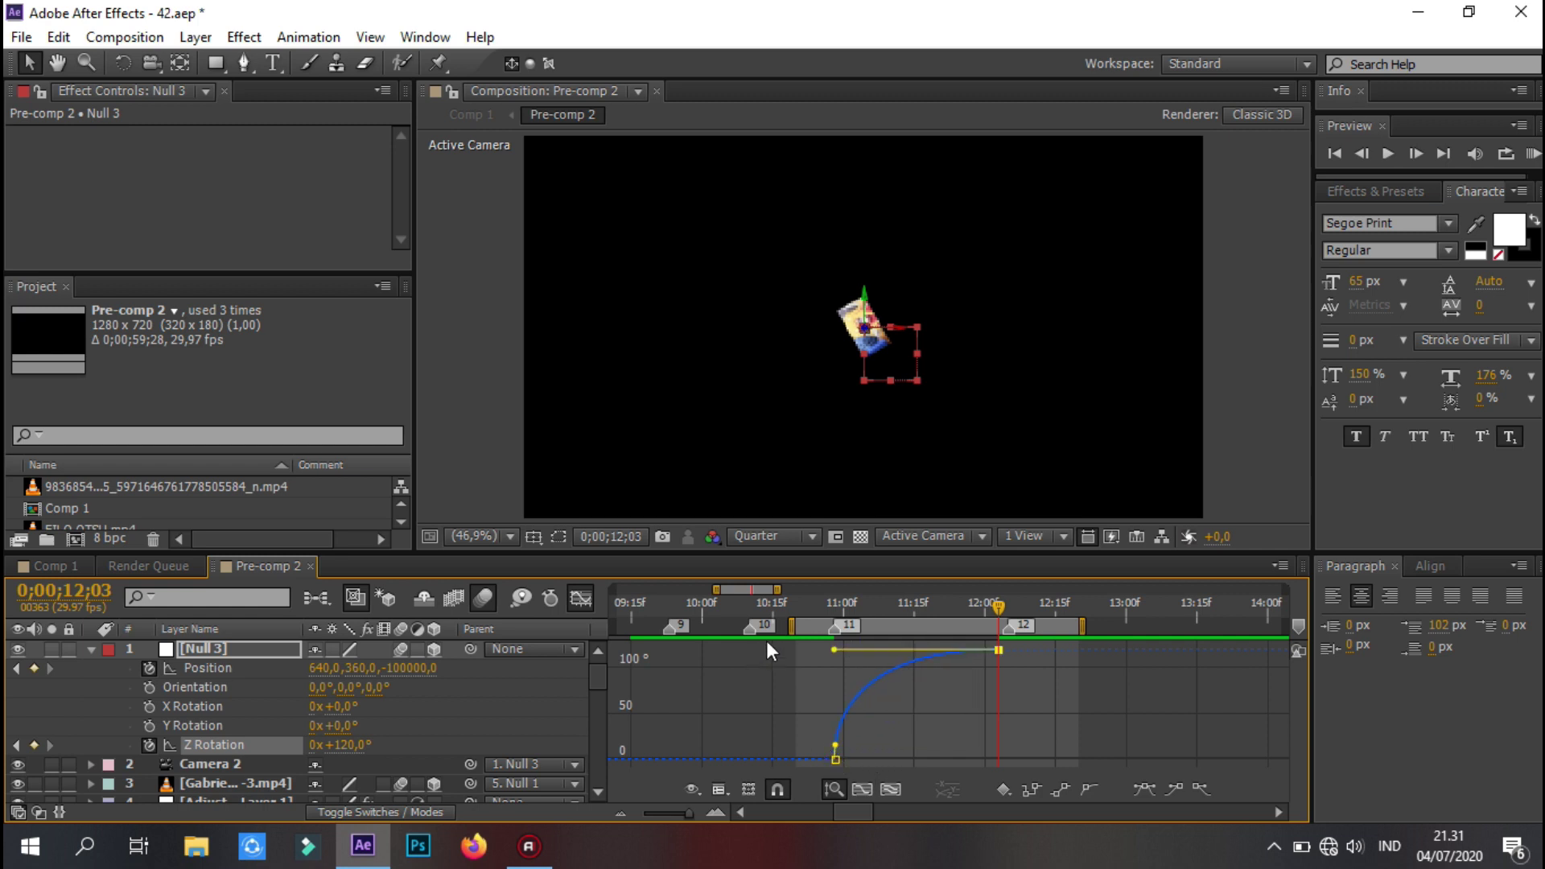
{"action": "left_click", "coordinate": [1528, 159]}
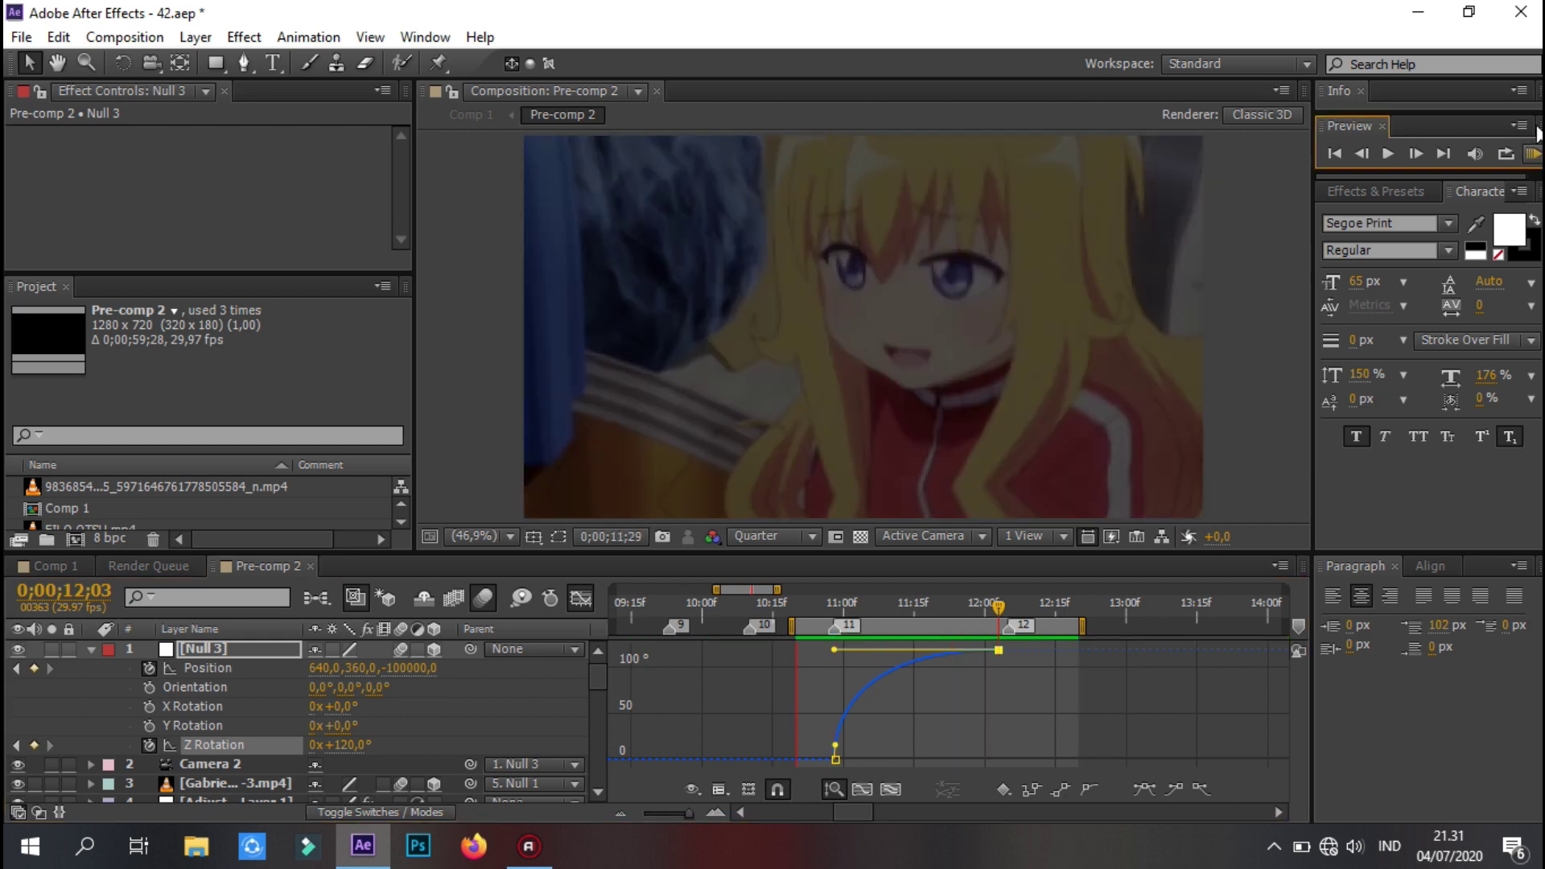
{"action": "key", "text": "space"}
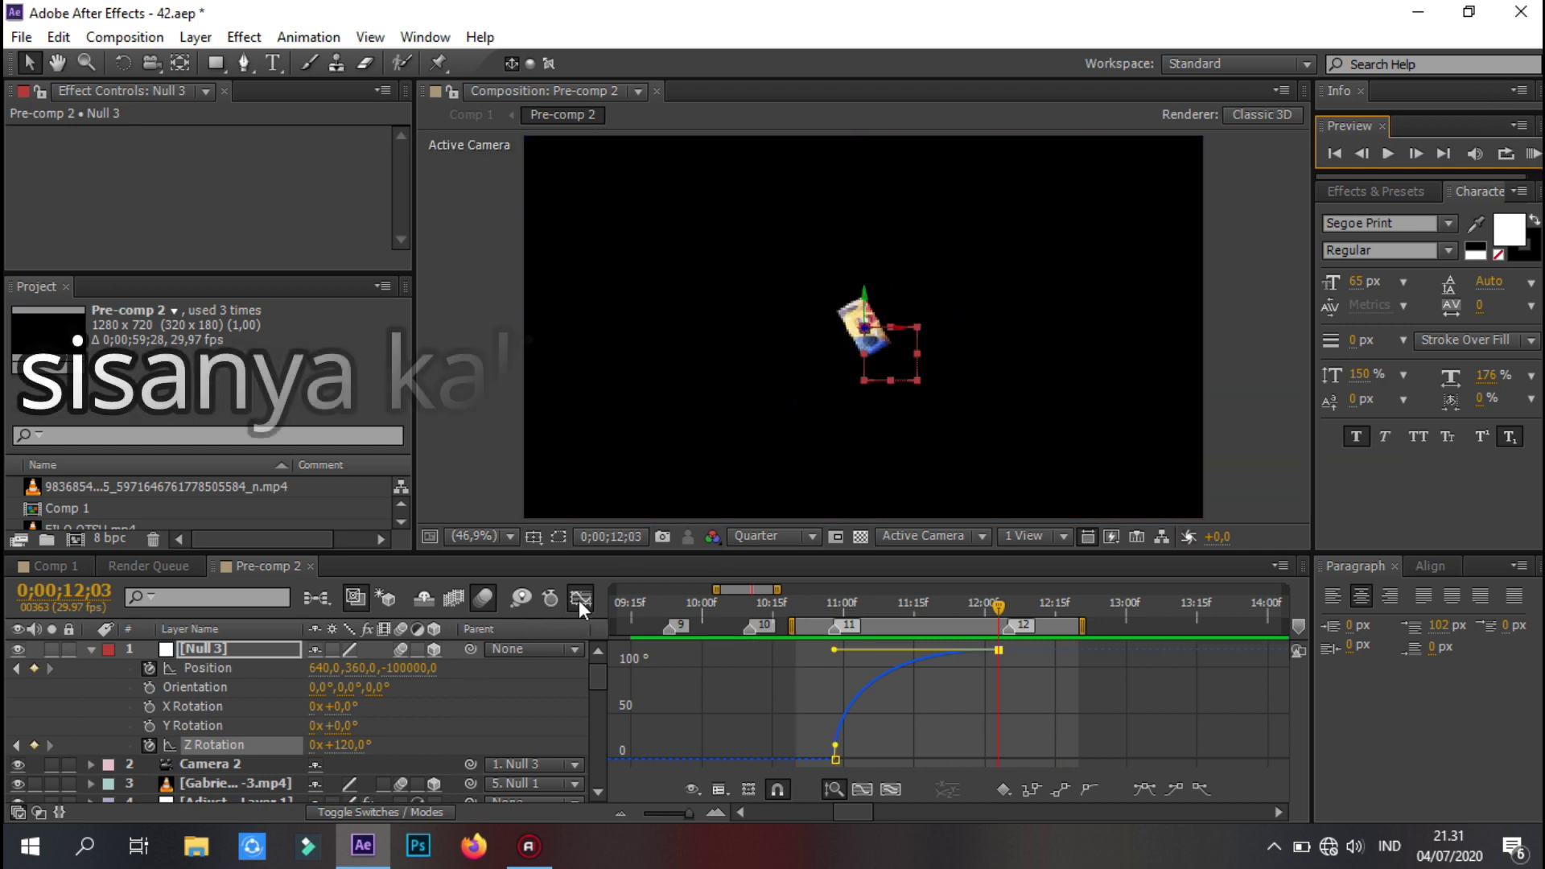
- Change the end Z Rotation value to -120°
{"action": "left_click", "coordinate": [342, 745]}
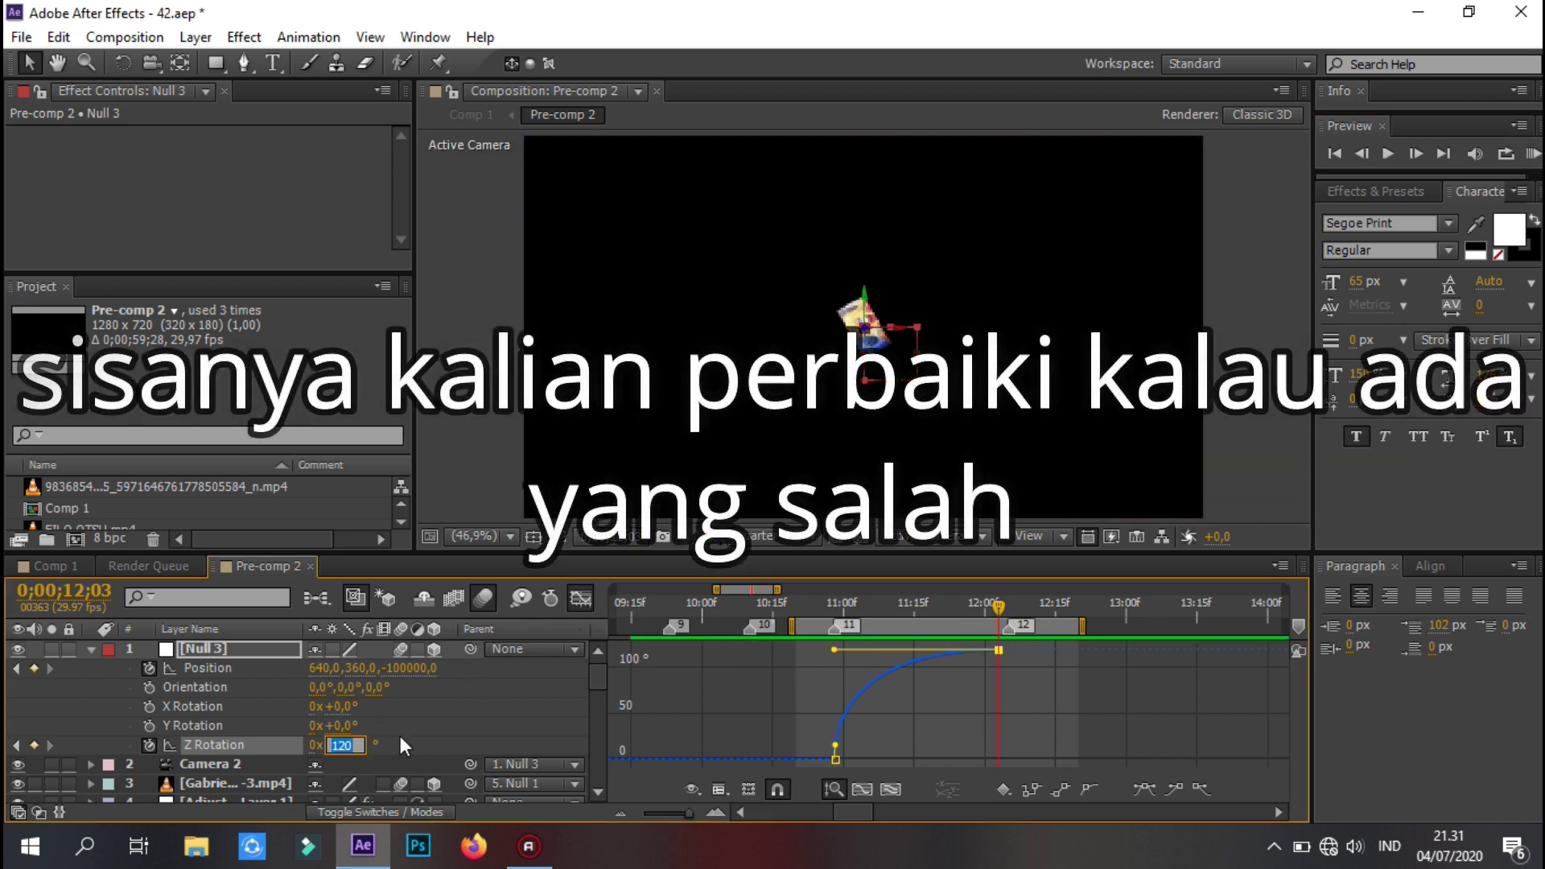
{"action": "type", "text": "-120"}
{"action": "key", "text": "Return"}
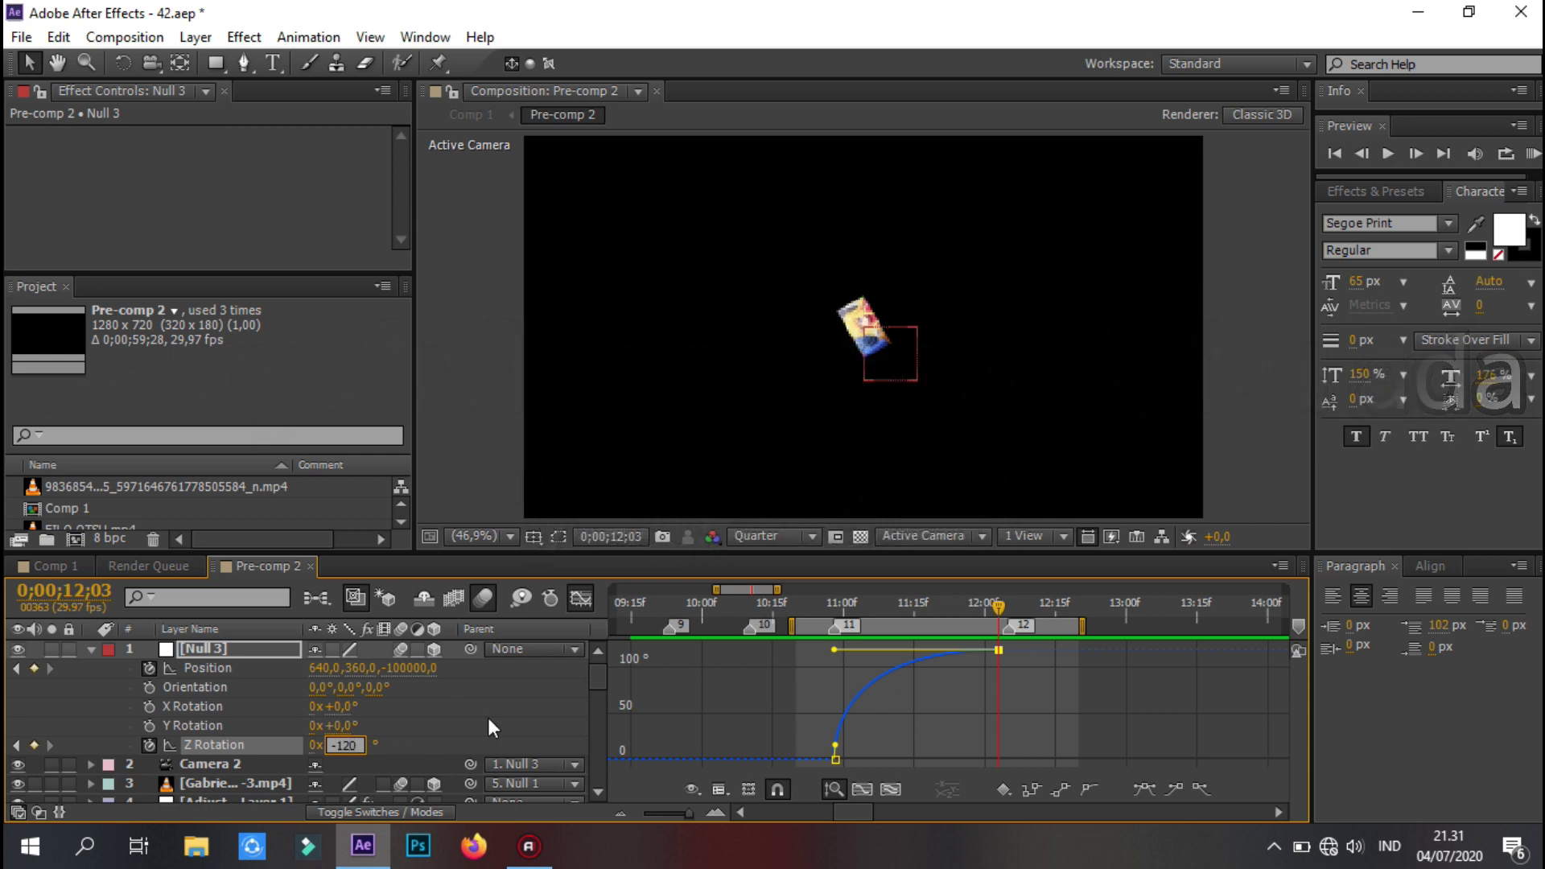
{"action": "left_click", "coordinate": [488, 719]}
- Steepen the start of the Z Rotation curve so the spin begins fast, then preview
{"action": "left_click", "coordinate": [265, 747]}
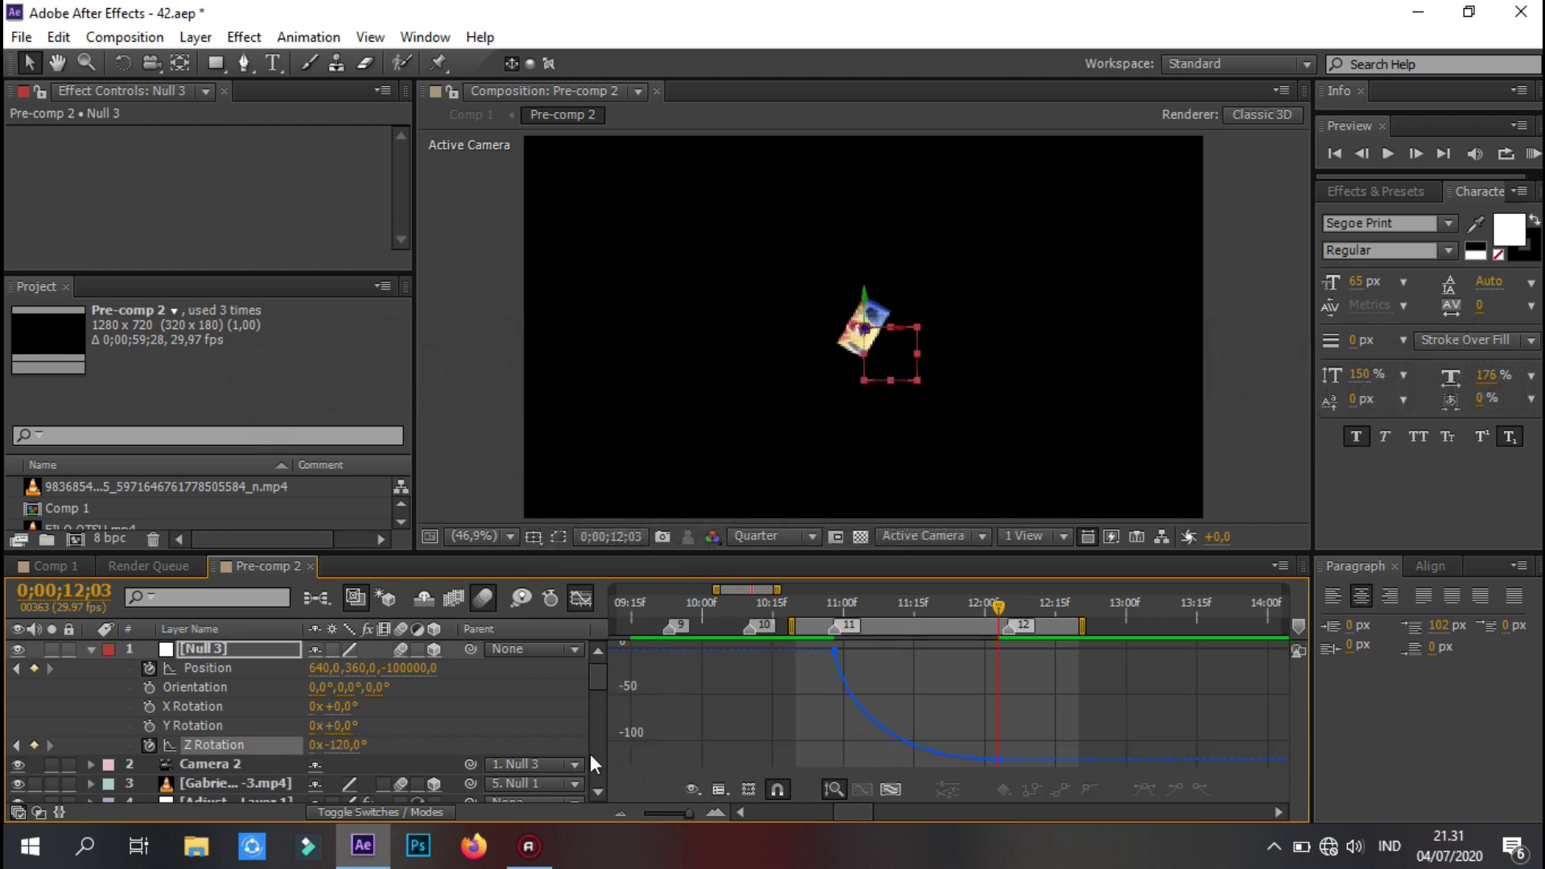
{"action": "left_click", "coordinate": [835, 653]}
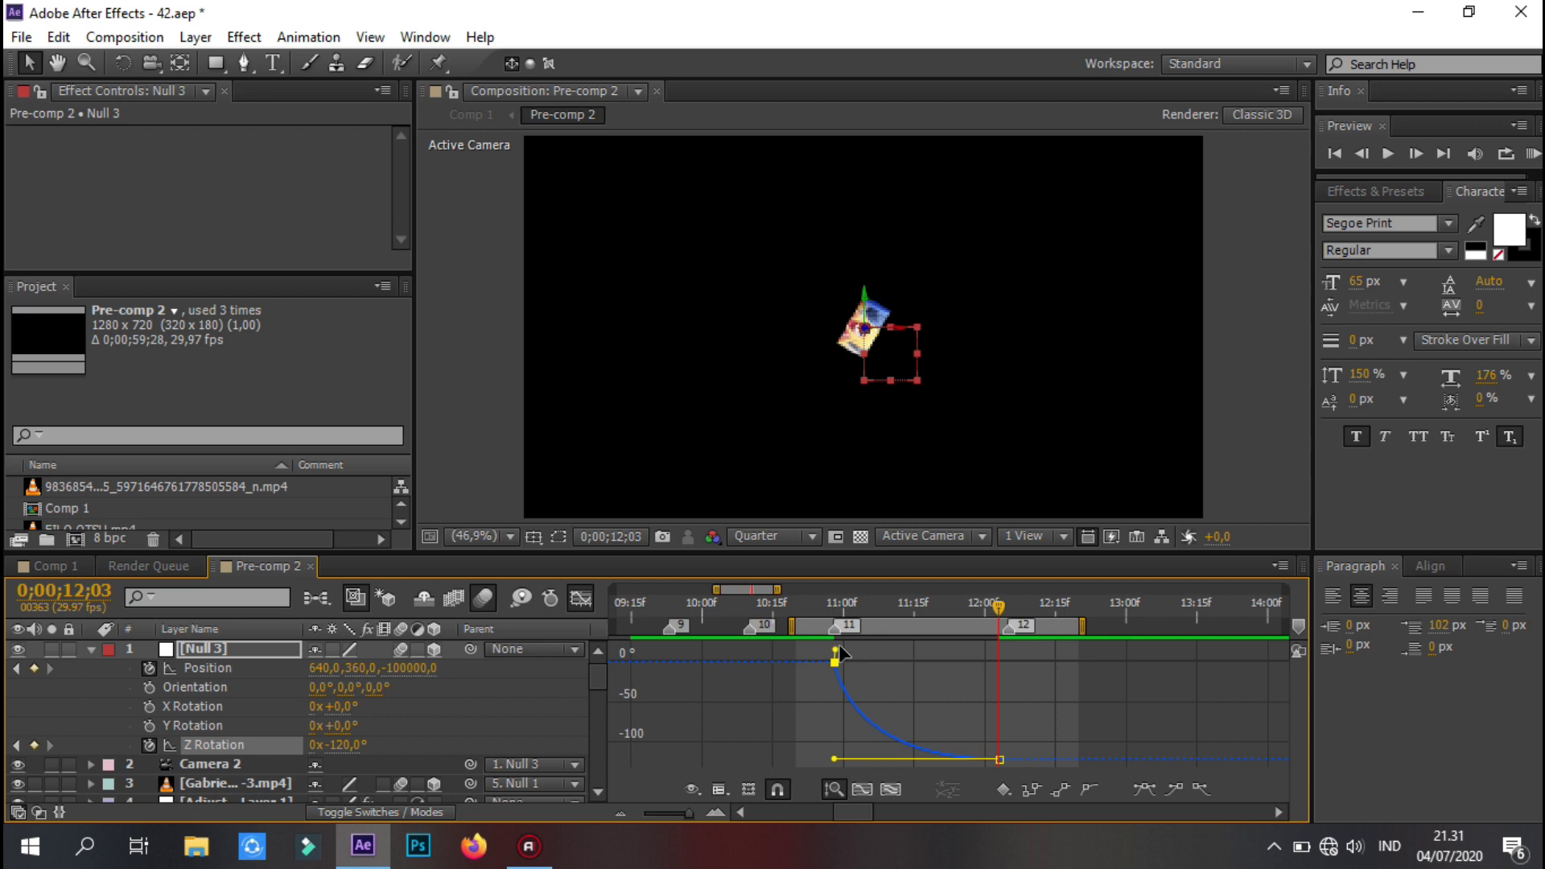
{"action": "mouse_move", "coordinate": [835, 670]}
{"action": "left_mouse_down"}
{"action": "mouse_move", "coordinate": [754, 697]}
{"action": "mouse_move", "coordinate": [736, 663]}
{"action": "left_mouse_up"}
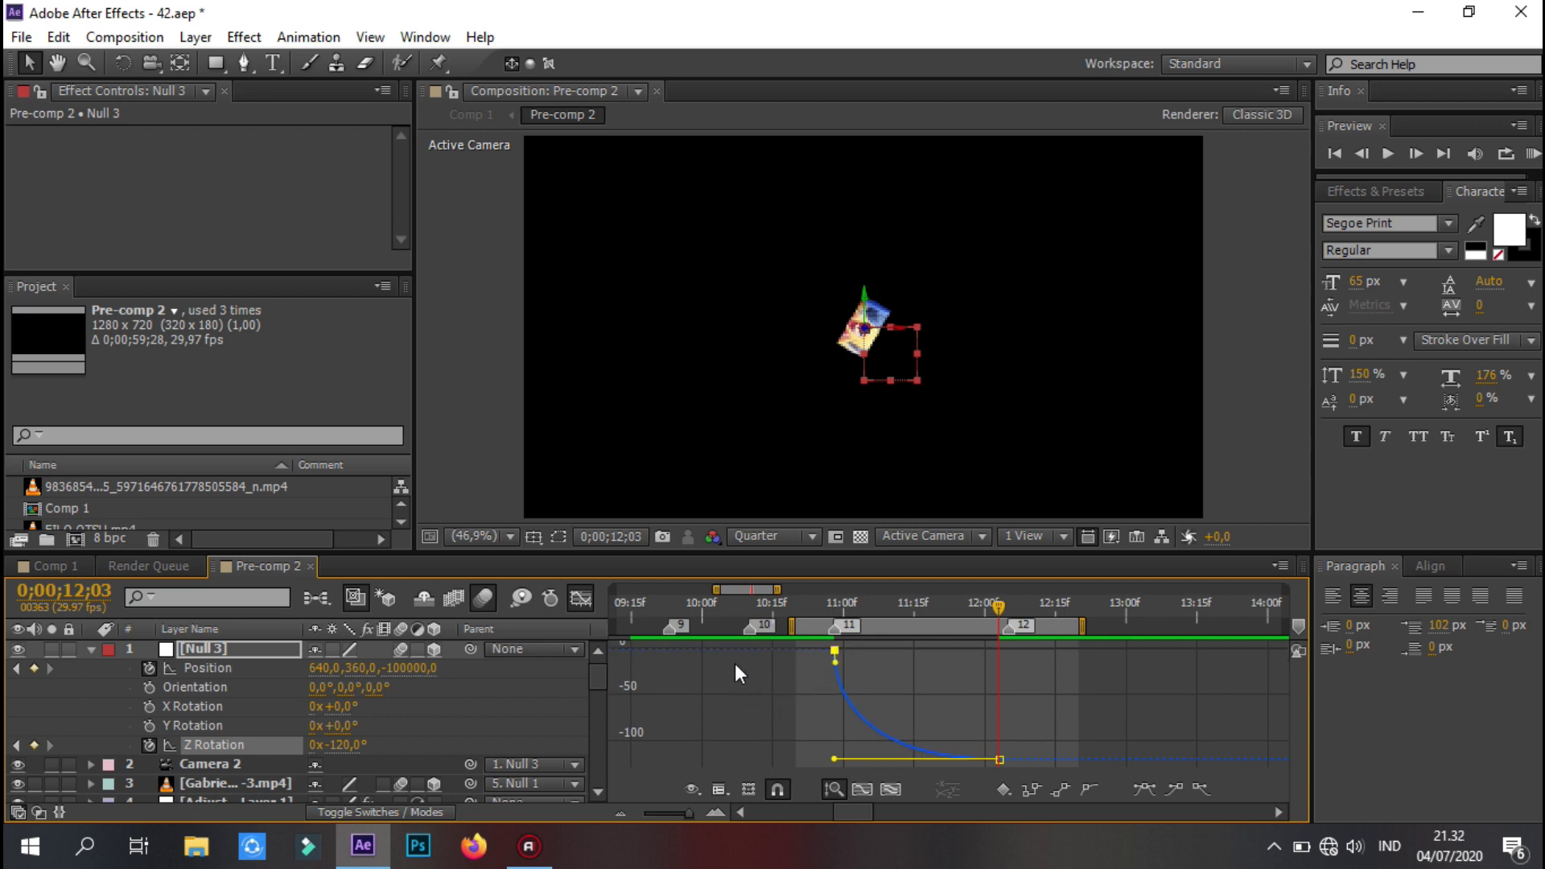
{"action": "left_click", "coordinate": [1532, 160]}
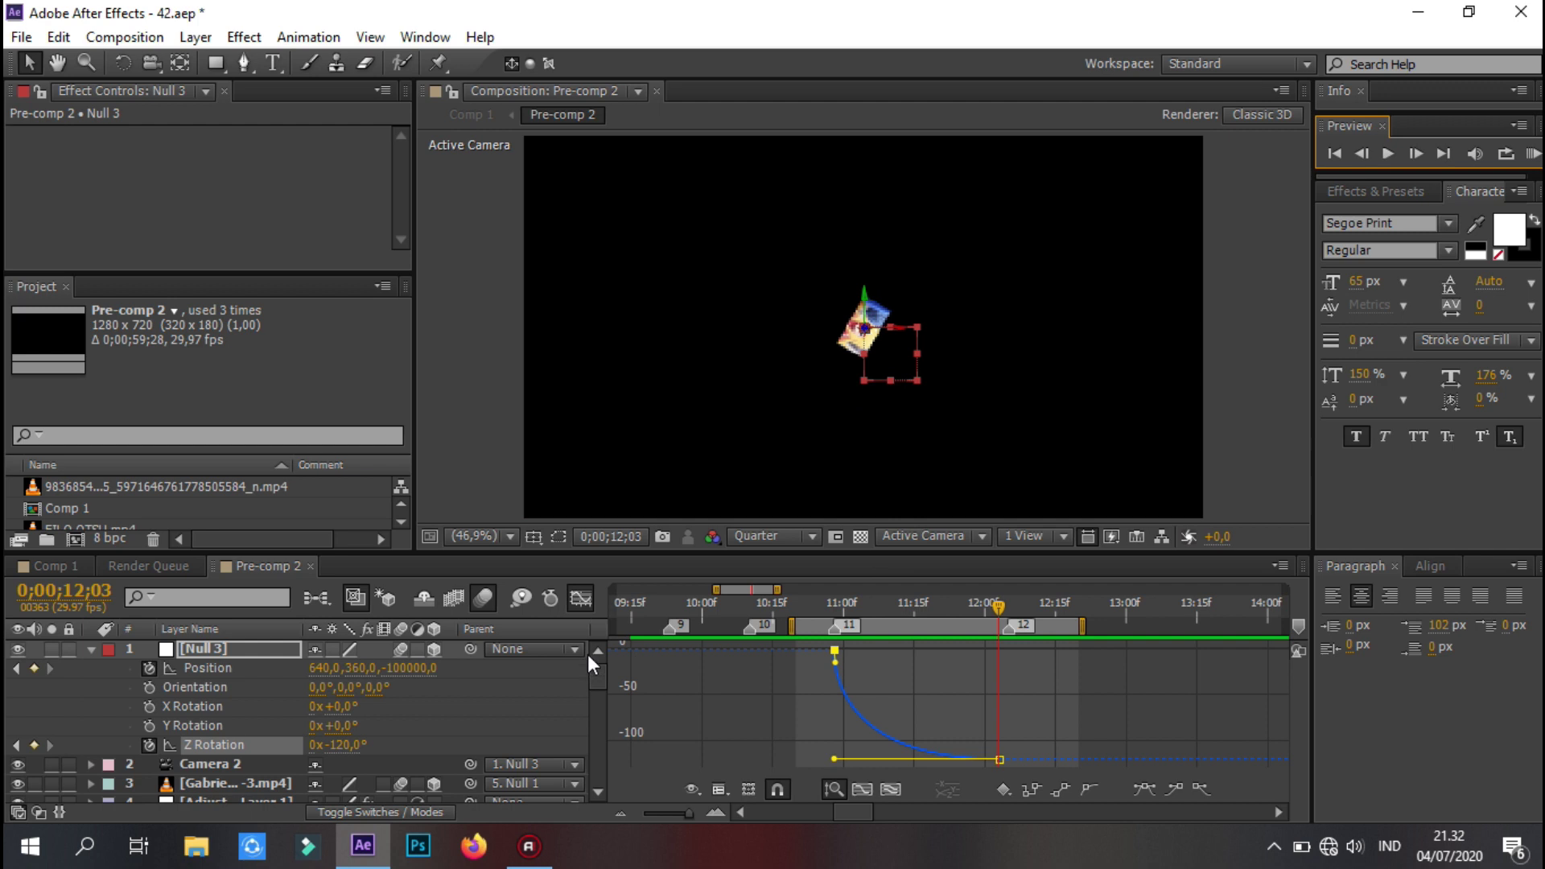
{"action": "left_click", "coordinate": [588, 597]}
{"action": "mouse_move", "coordinate": [993, 615]}
{"action": "left_mouse_down"}
{"action": "mouse_move", "coordinate": [857, 606]}
{"action": "mouse_move", "coordinate": [838, 587]}
{"action": "left_mouse_up"}
{"action": "left_click", "coordinate": [1531, 153]}
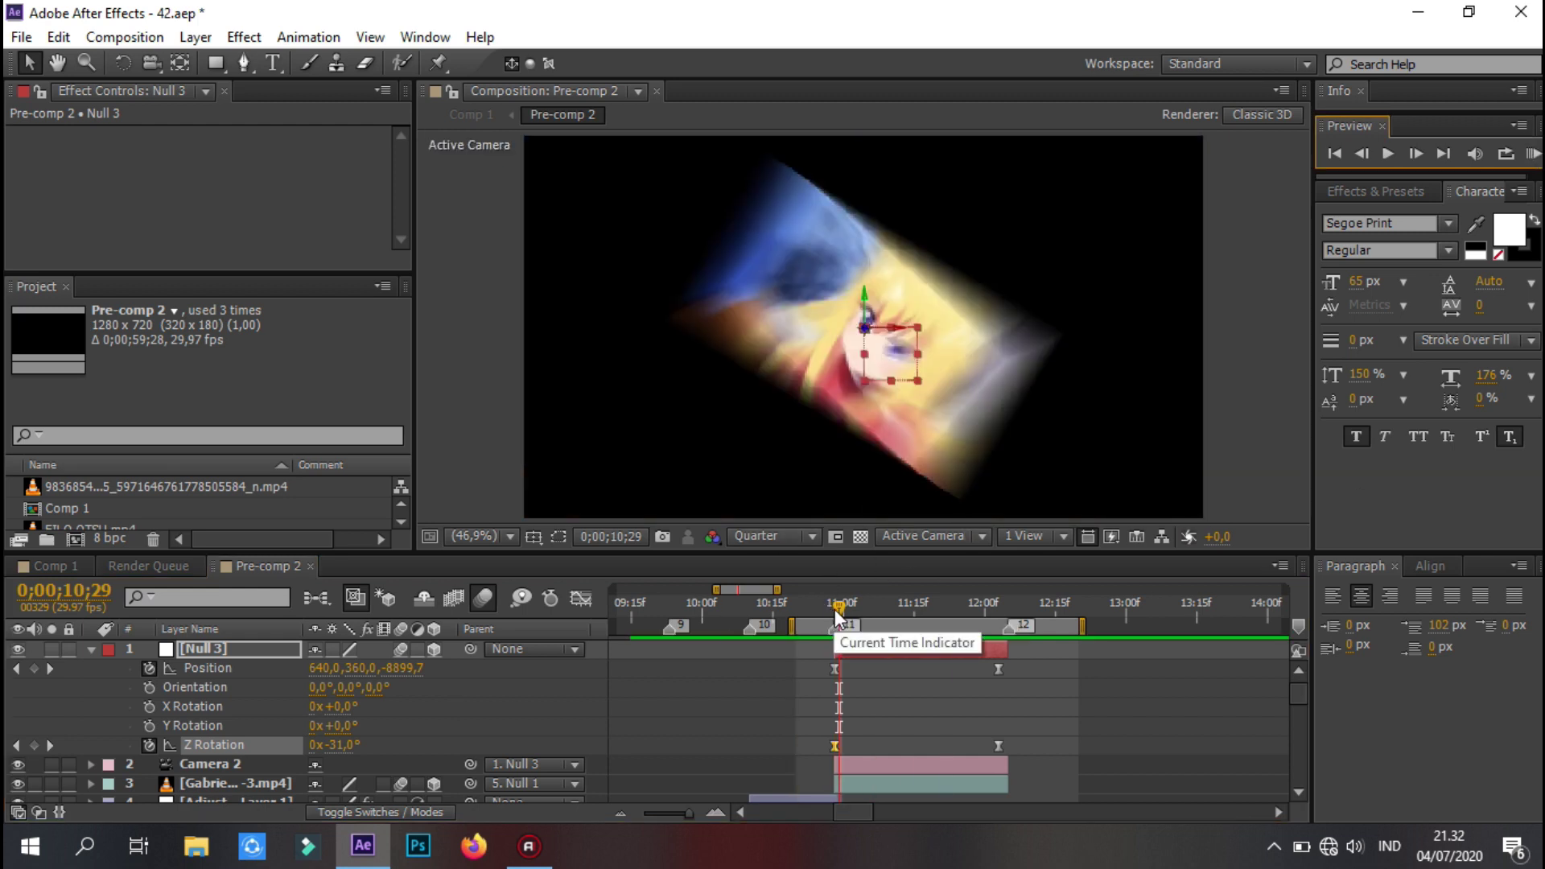
{"action": "left_click_drag", "start_coordinate": [836, 610], "coordinate": [946, 605]}
{"action": "left_click", "coordinate": [1033, 712]}
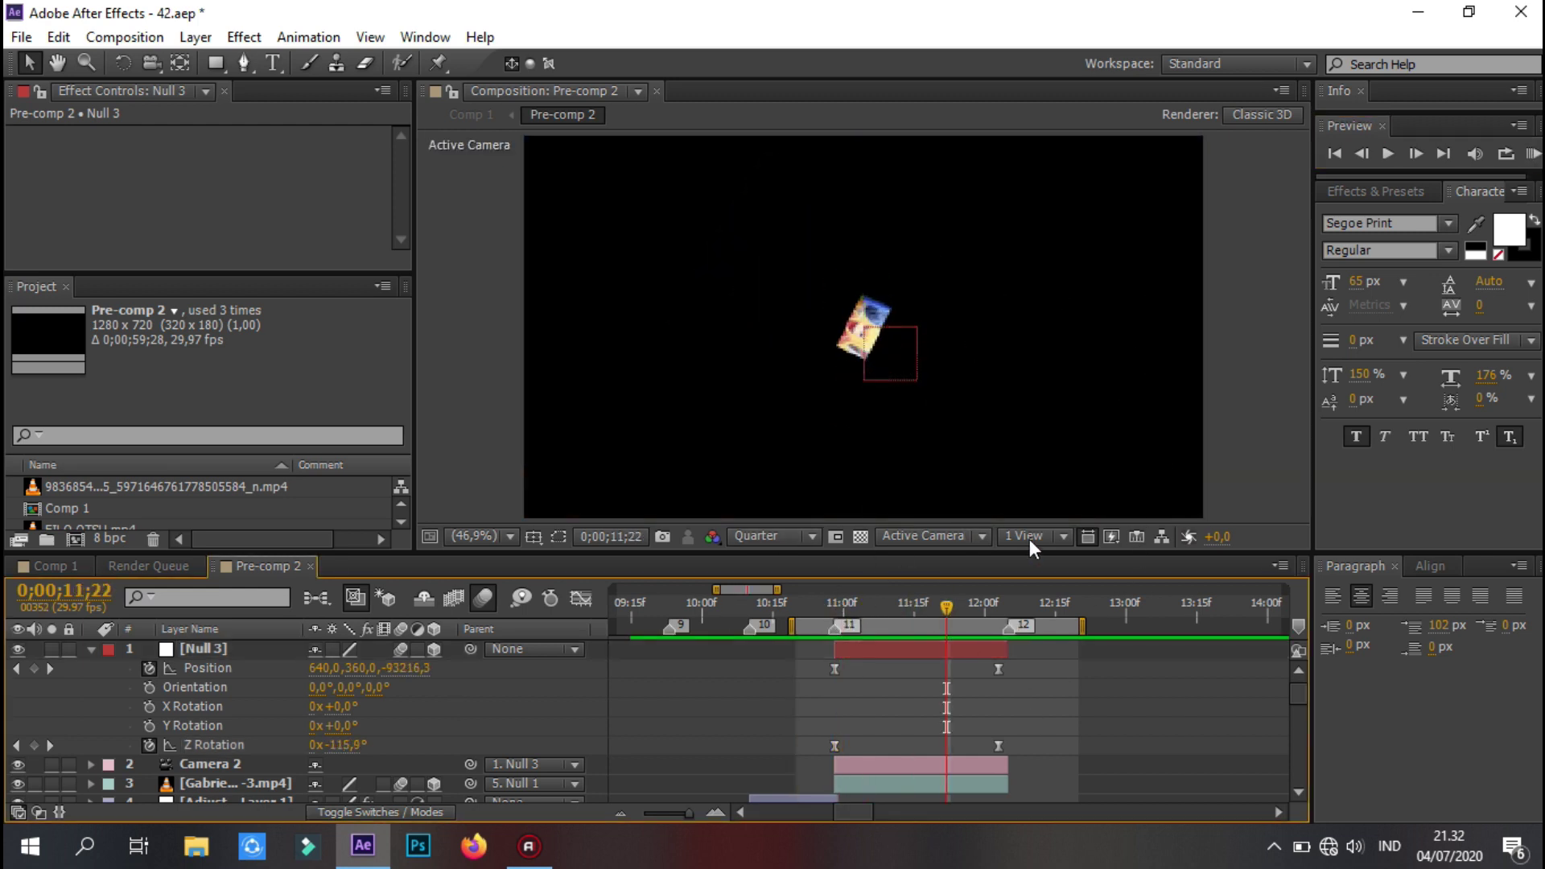
{"action": "left_click", "coordinate": [976, 651]}
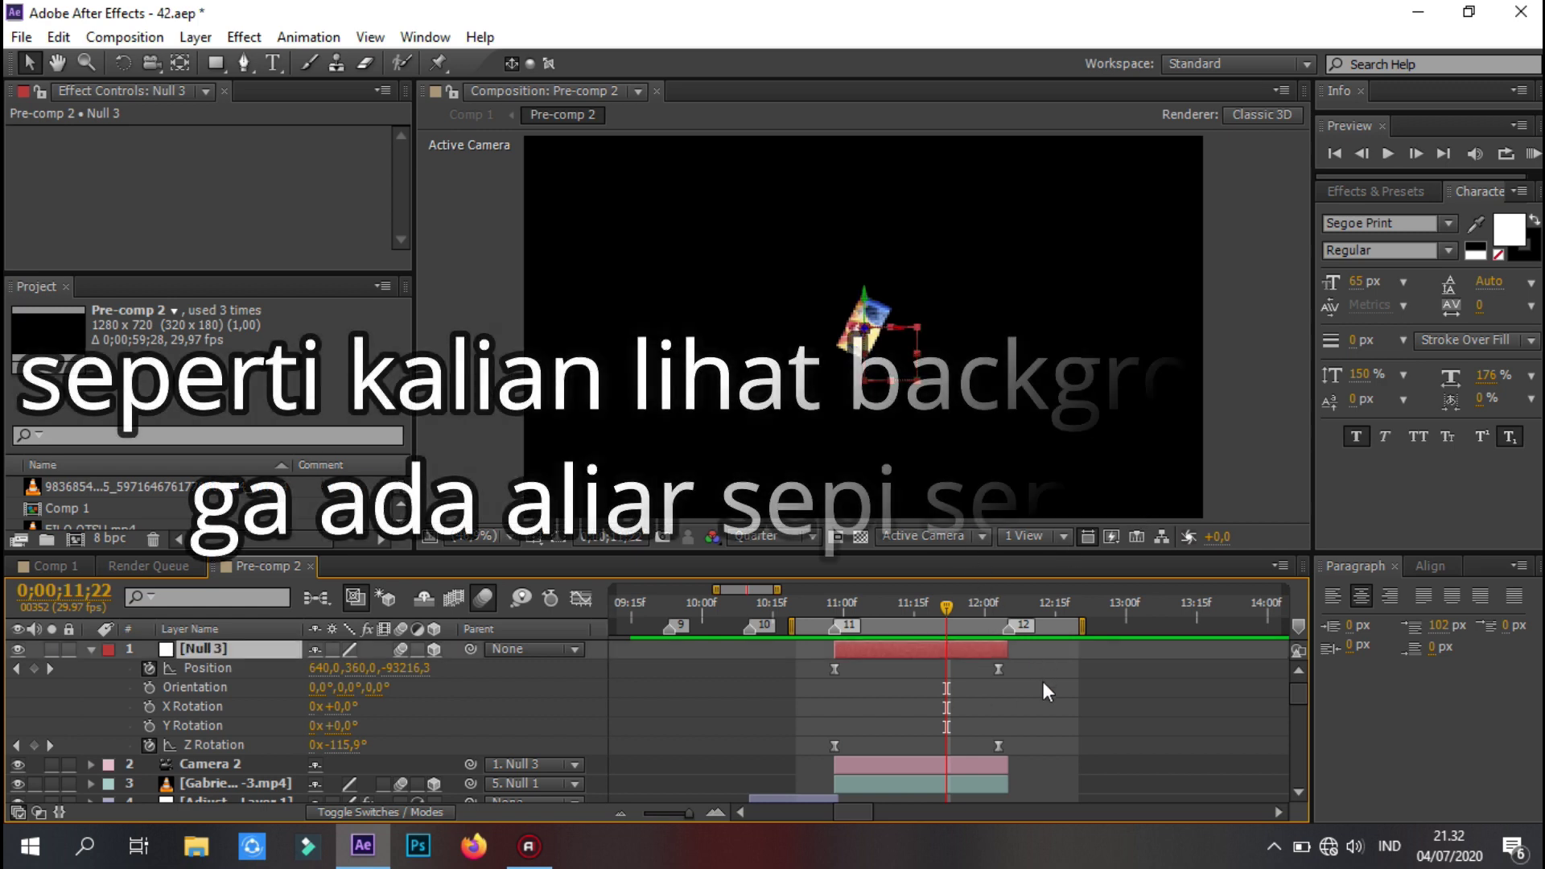
{"action": "key", "text": "u"}
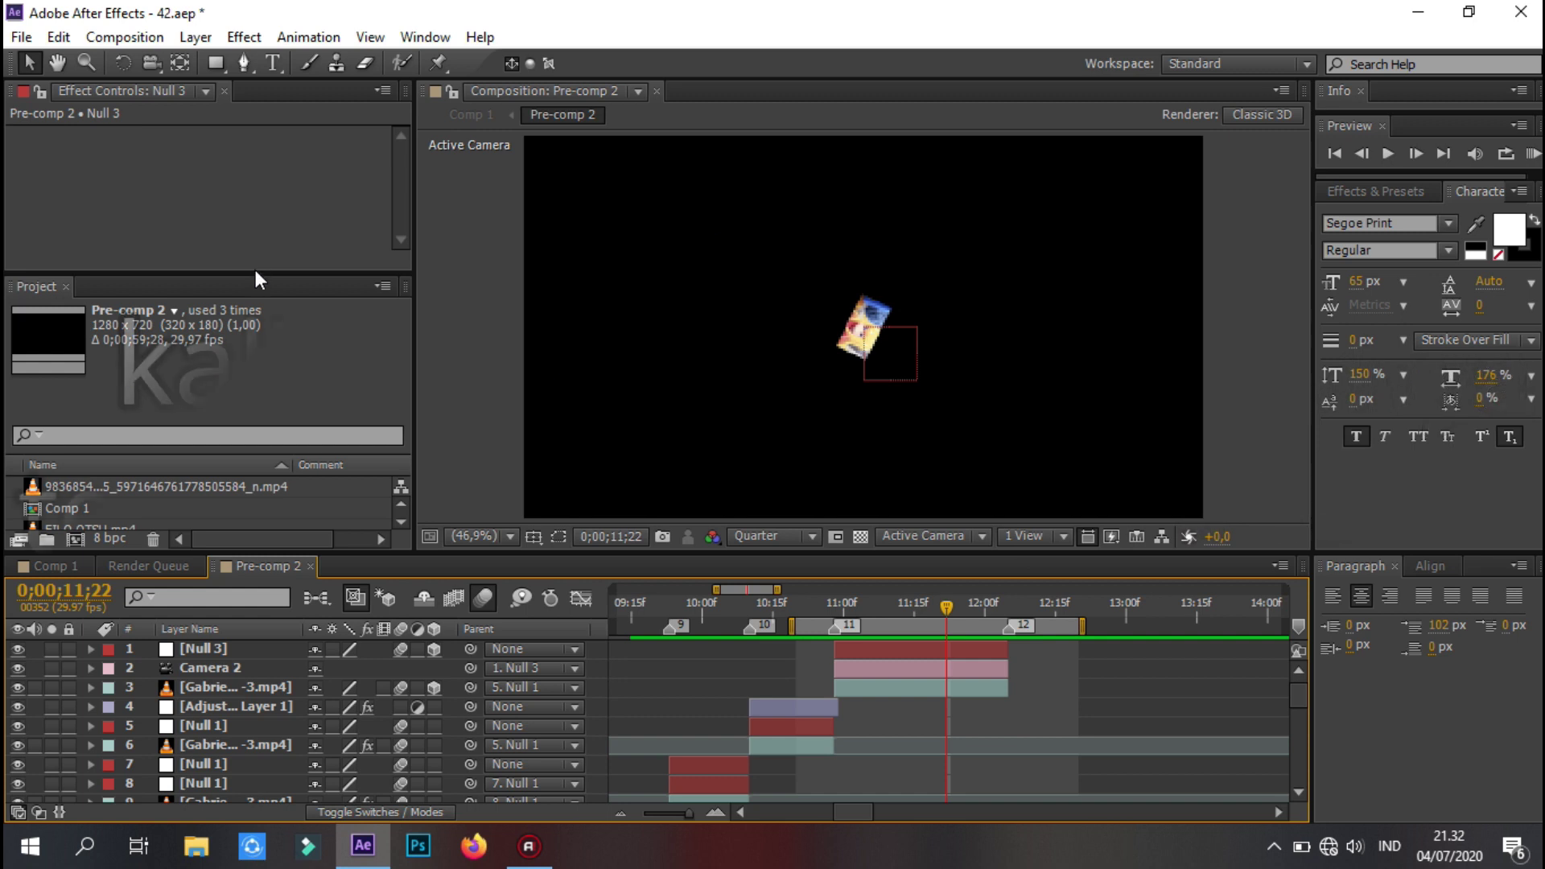
{"action": "left_click_drag", "start_coordinate": [256, 277], "coordinate": [256, 180]}
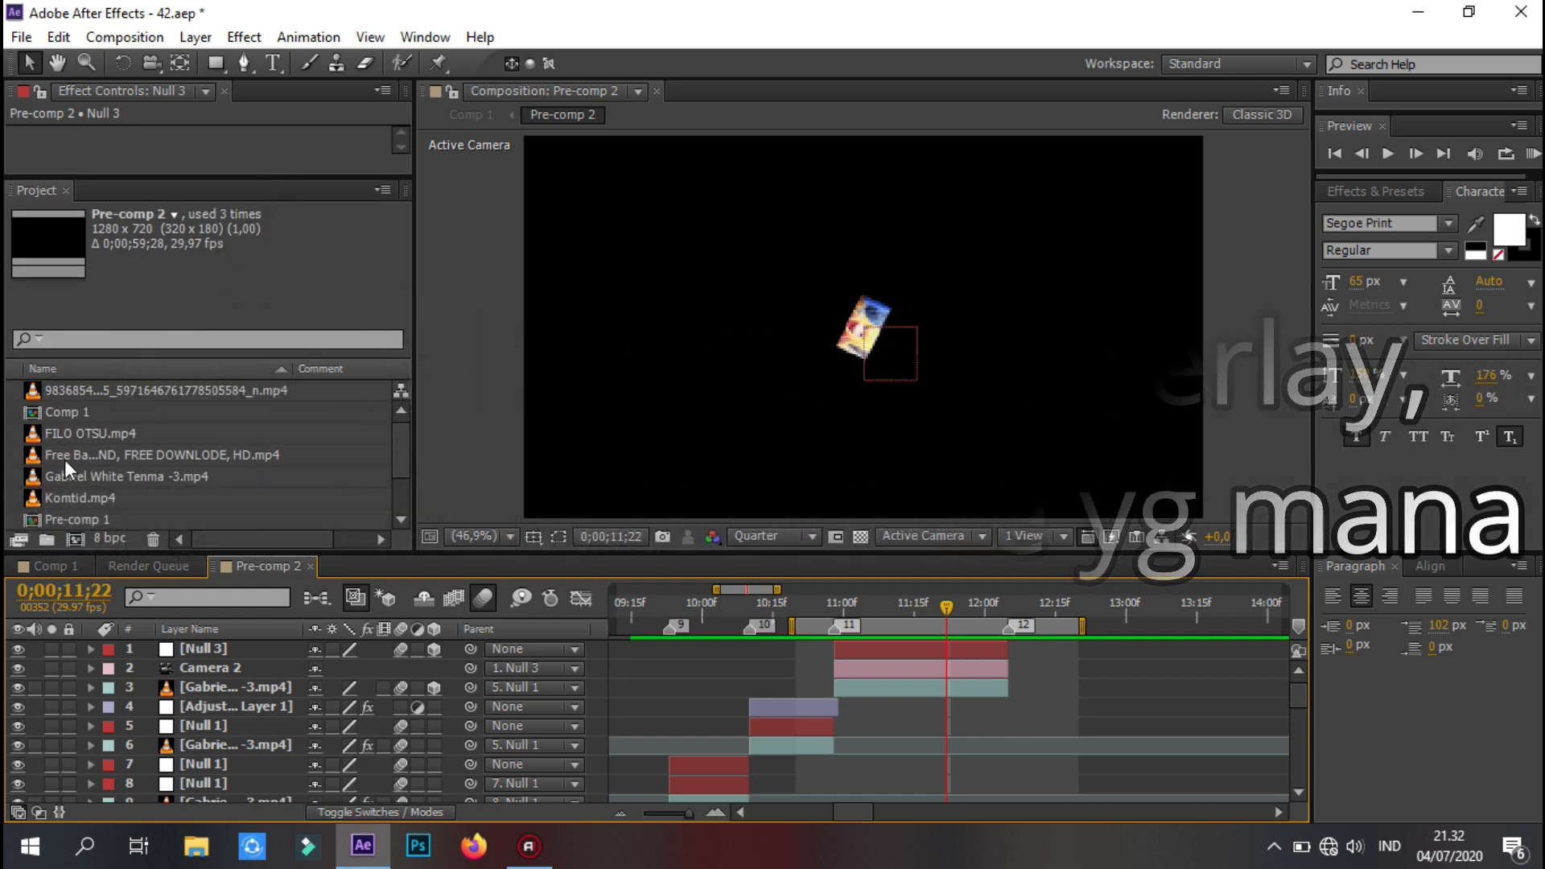
- Place the bokeh clip in Pre-comp 2 near 10:15 and trim it to end at 12:05
{"action": "left_click", "coordinate": [37, 454]}
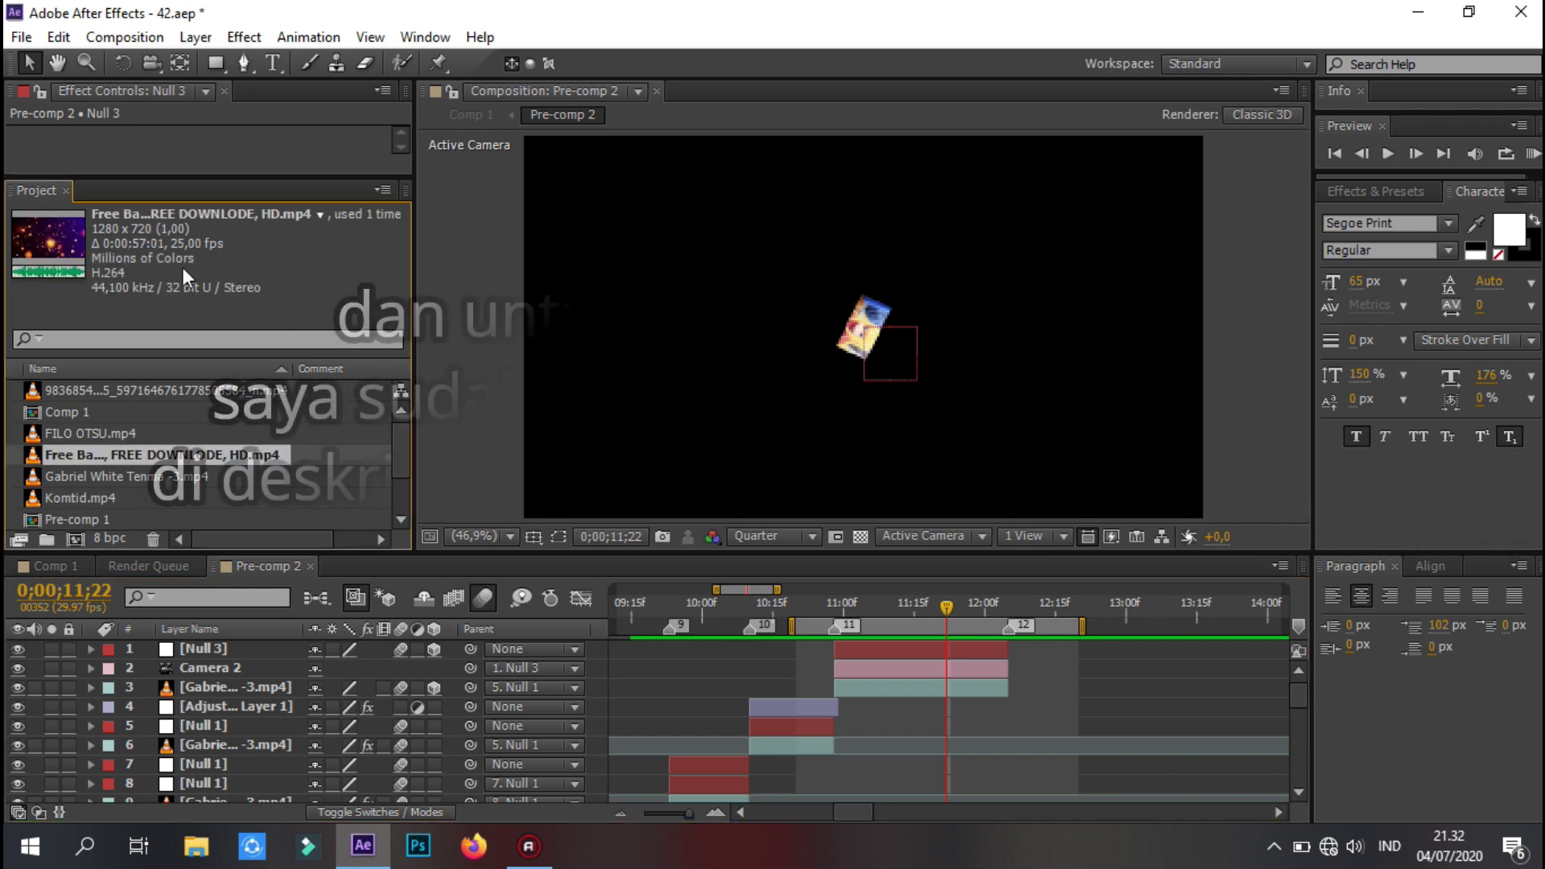
{"action": "left_click_drag", "start_coordinate": [60, 455], "coordinate": [837, 698]}
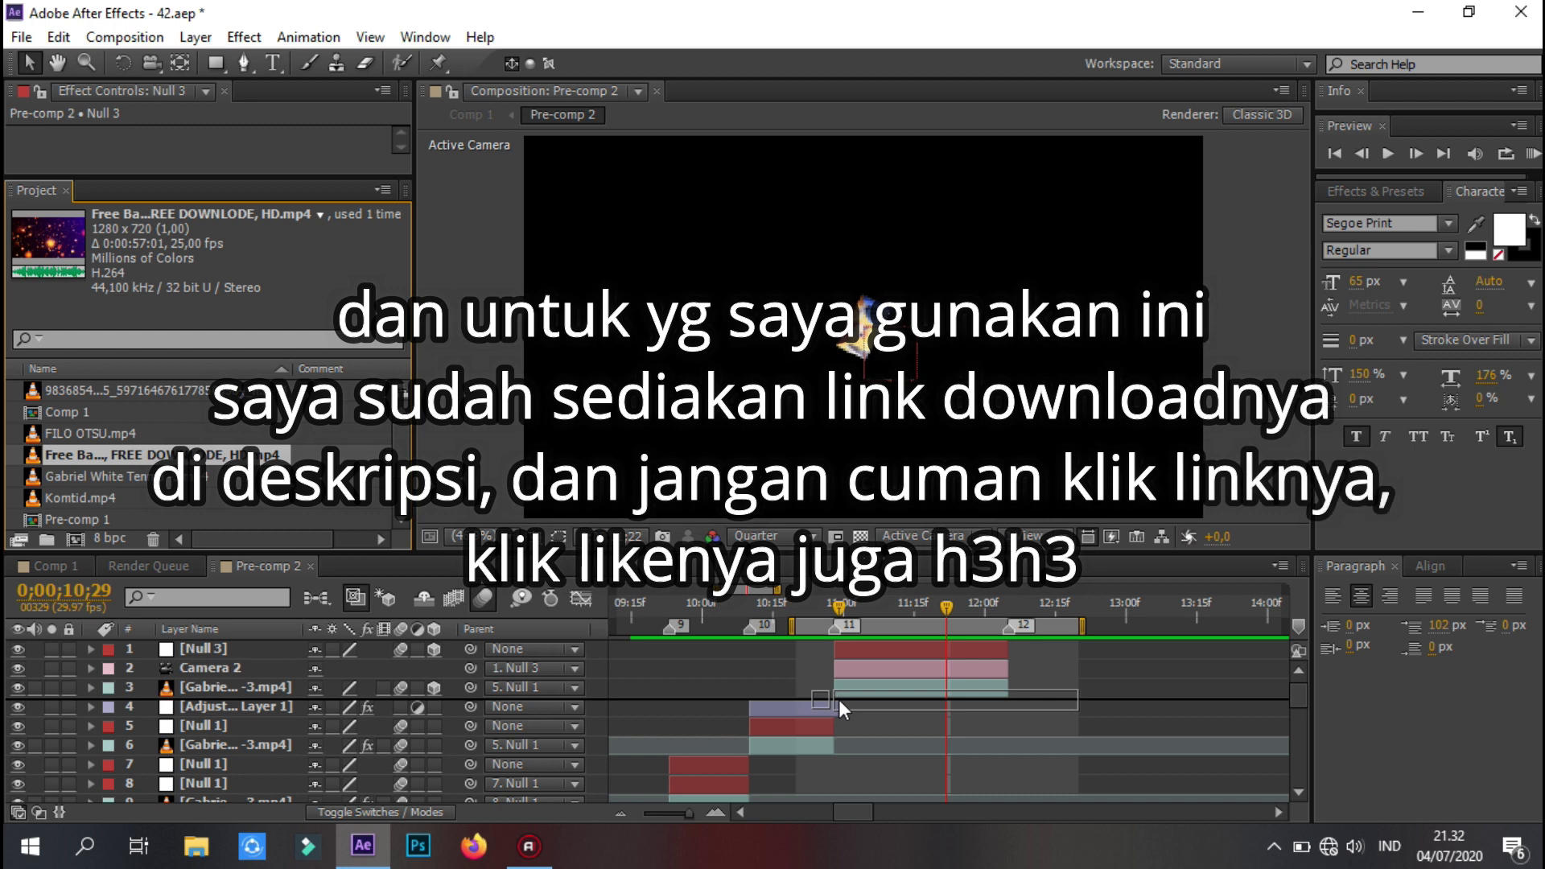
{"action": "left_click_drag", "start_coordinate": [837, 698], "coordinate": [816, 697]}
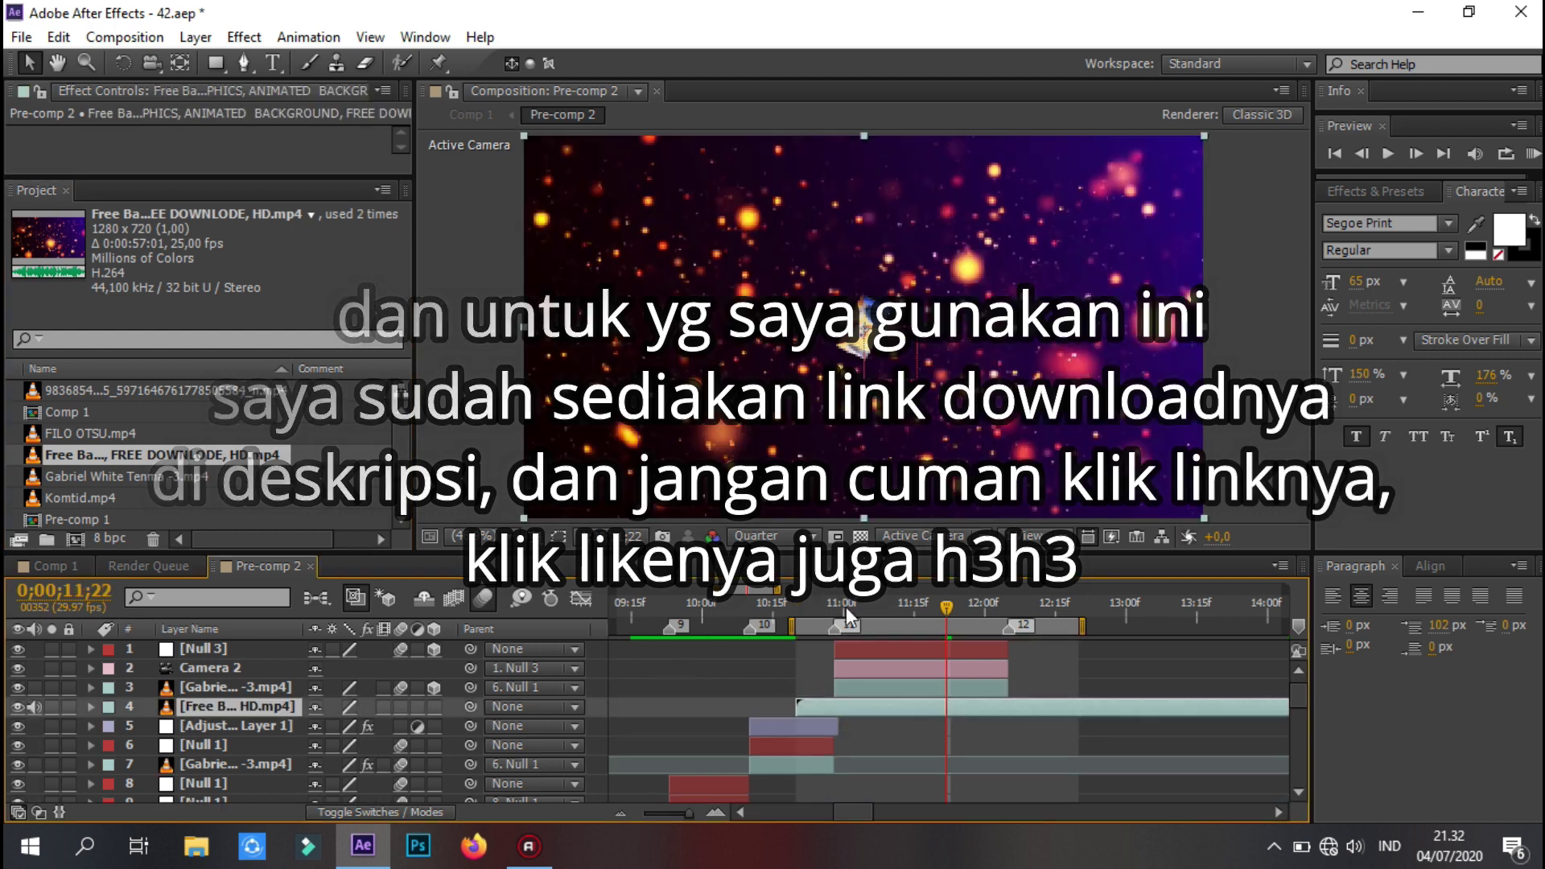
{"action": "left_click", "coordinate": [835, 607]}
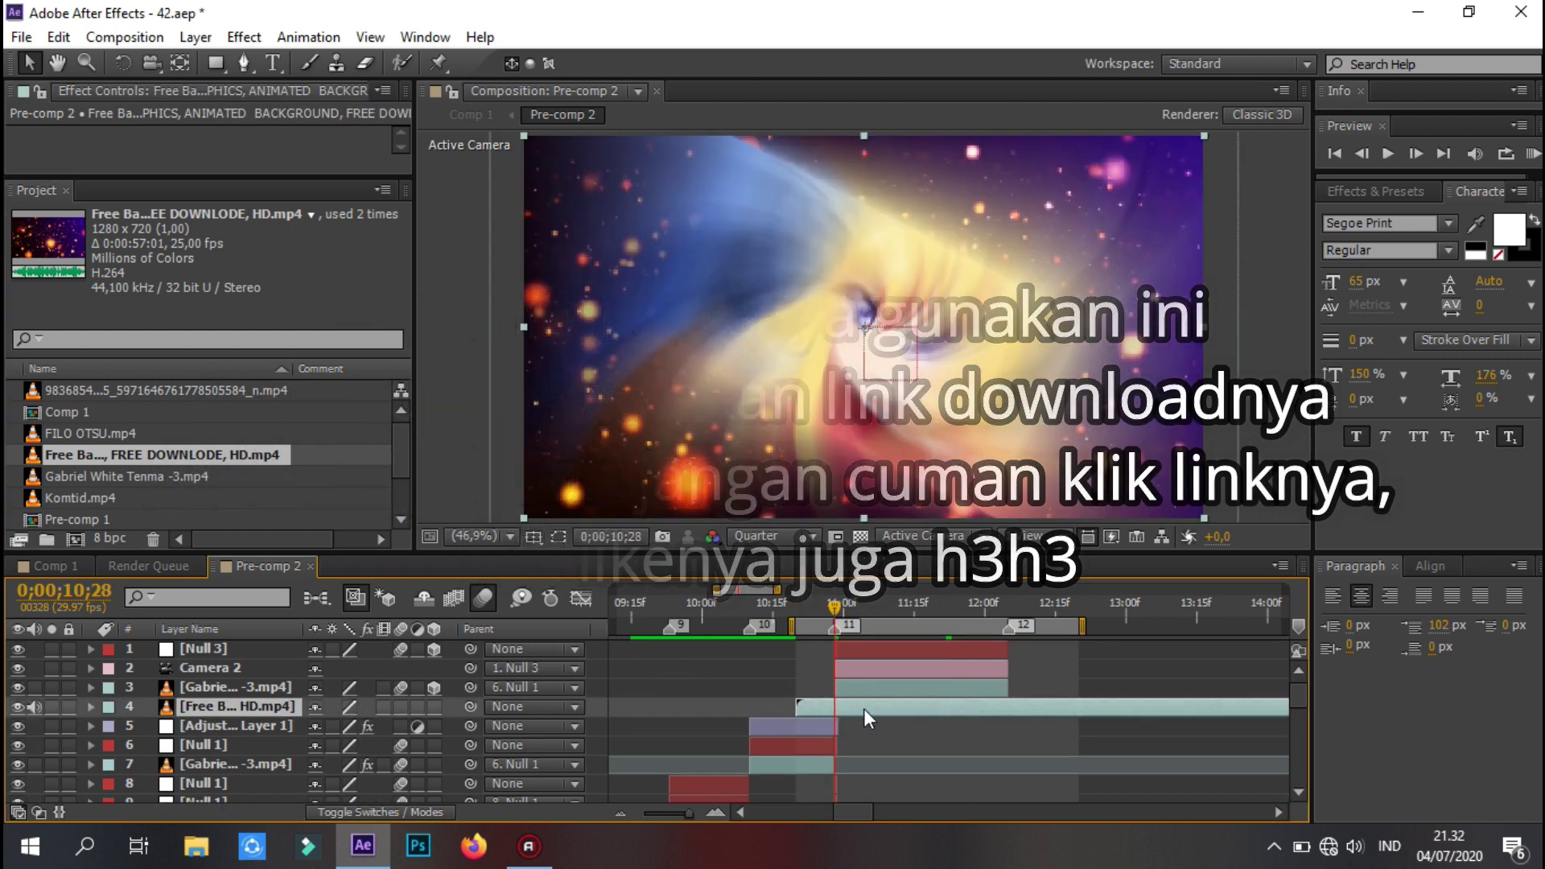
{"action": "key", "text": "ctrl+d"}
{"action": "left_click", "coordinate": [827, 716]}
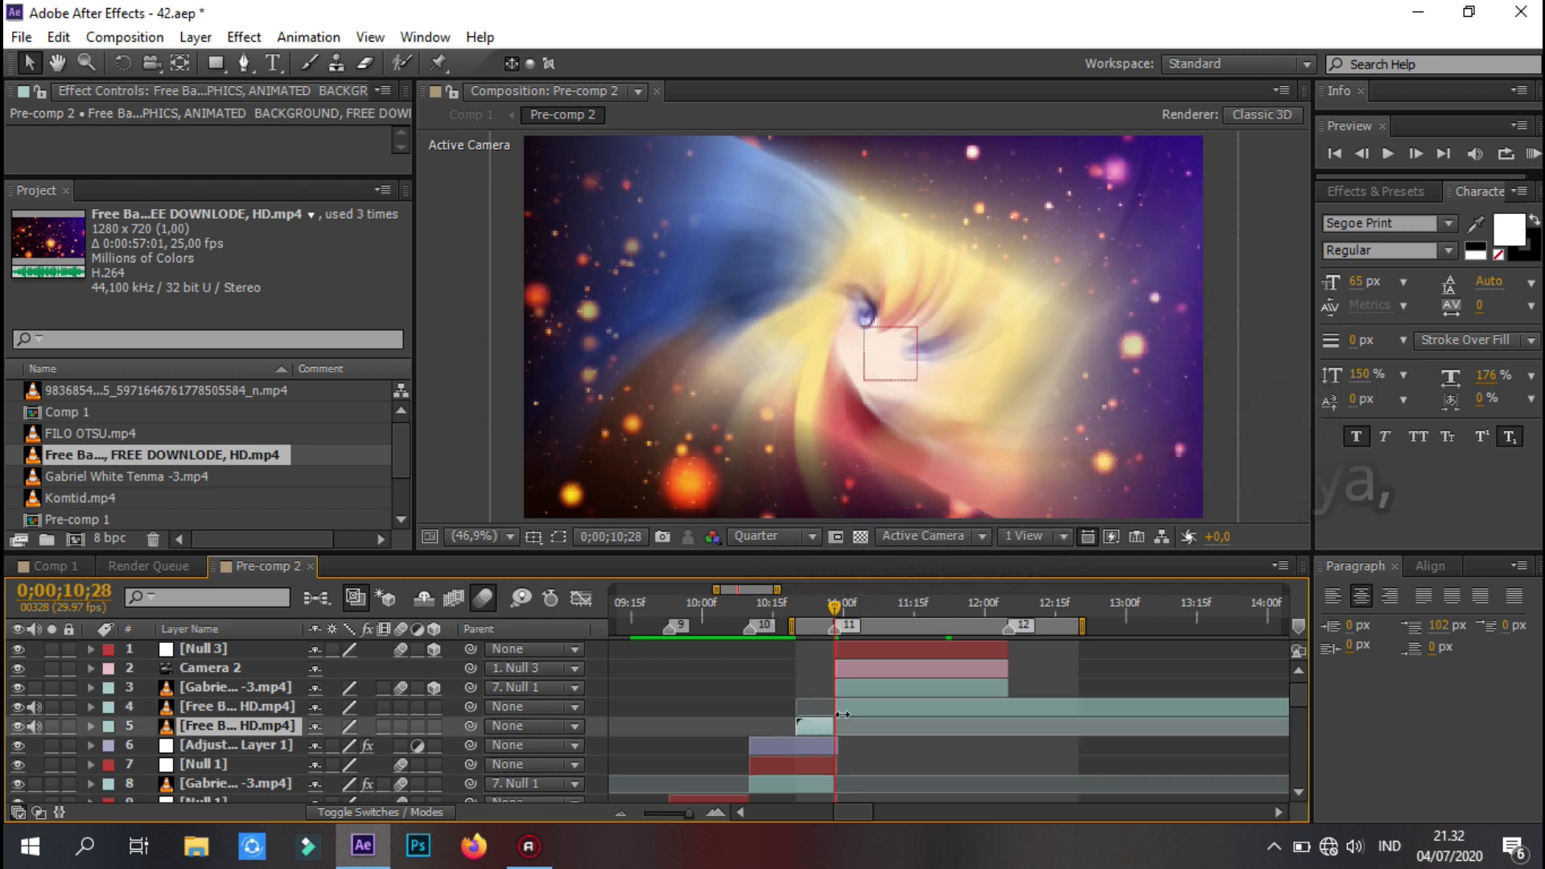
{"action": "key", "text": "Delete"}
{"action": "left_click", "coordinate": [1009, 608]}
{"action": "left_click", "coordinate": [1025, 711]}
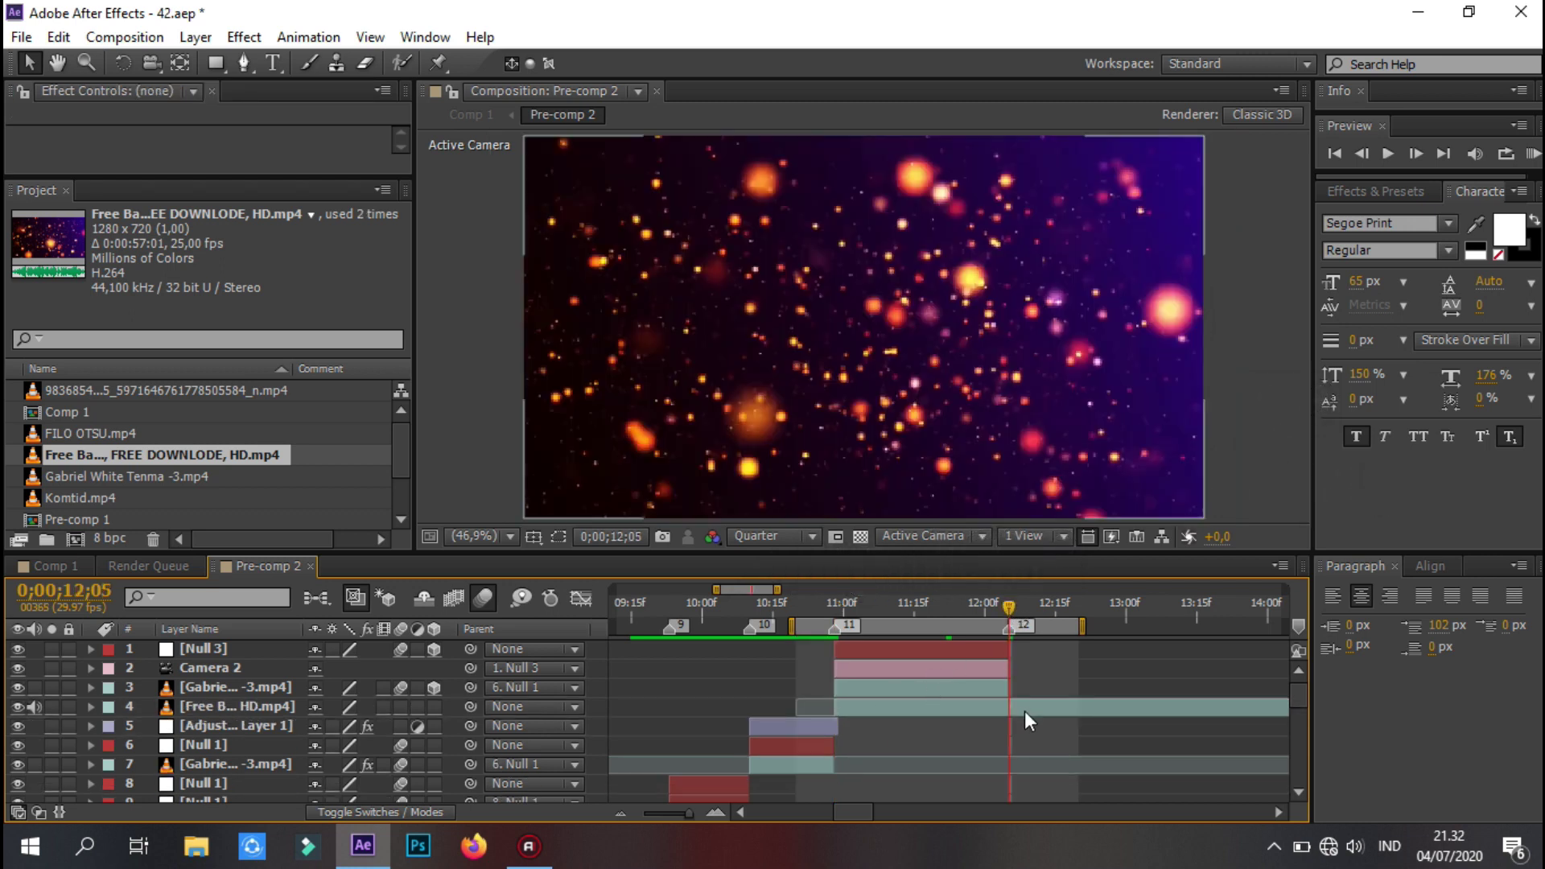
{"action": "key", "text": "ctrl+shift+d"}
{"action": "key", "text": "Delete"}
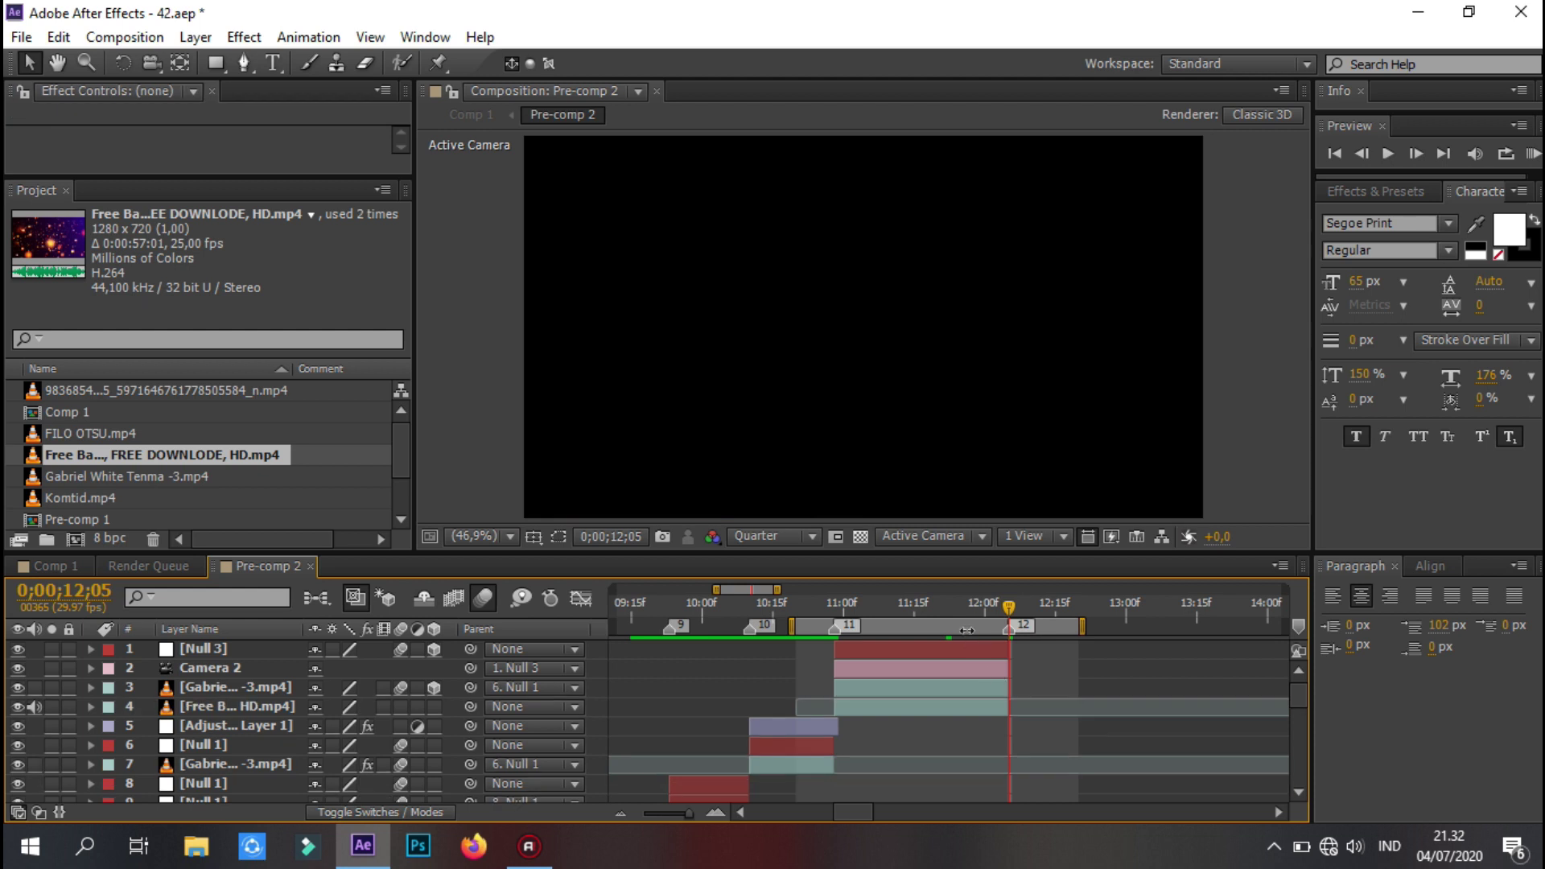
{"action": "left_click_drag", "start_coordinate": [921, 612], "coordinate": [876, 609]}
- After a preview, switch on Motion Blur and 3D Layer for the bokeh background
{"action": "left_click", "coordinate": [1532, 153]}
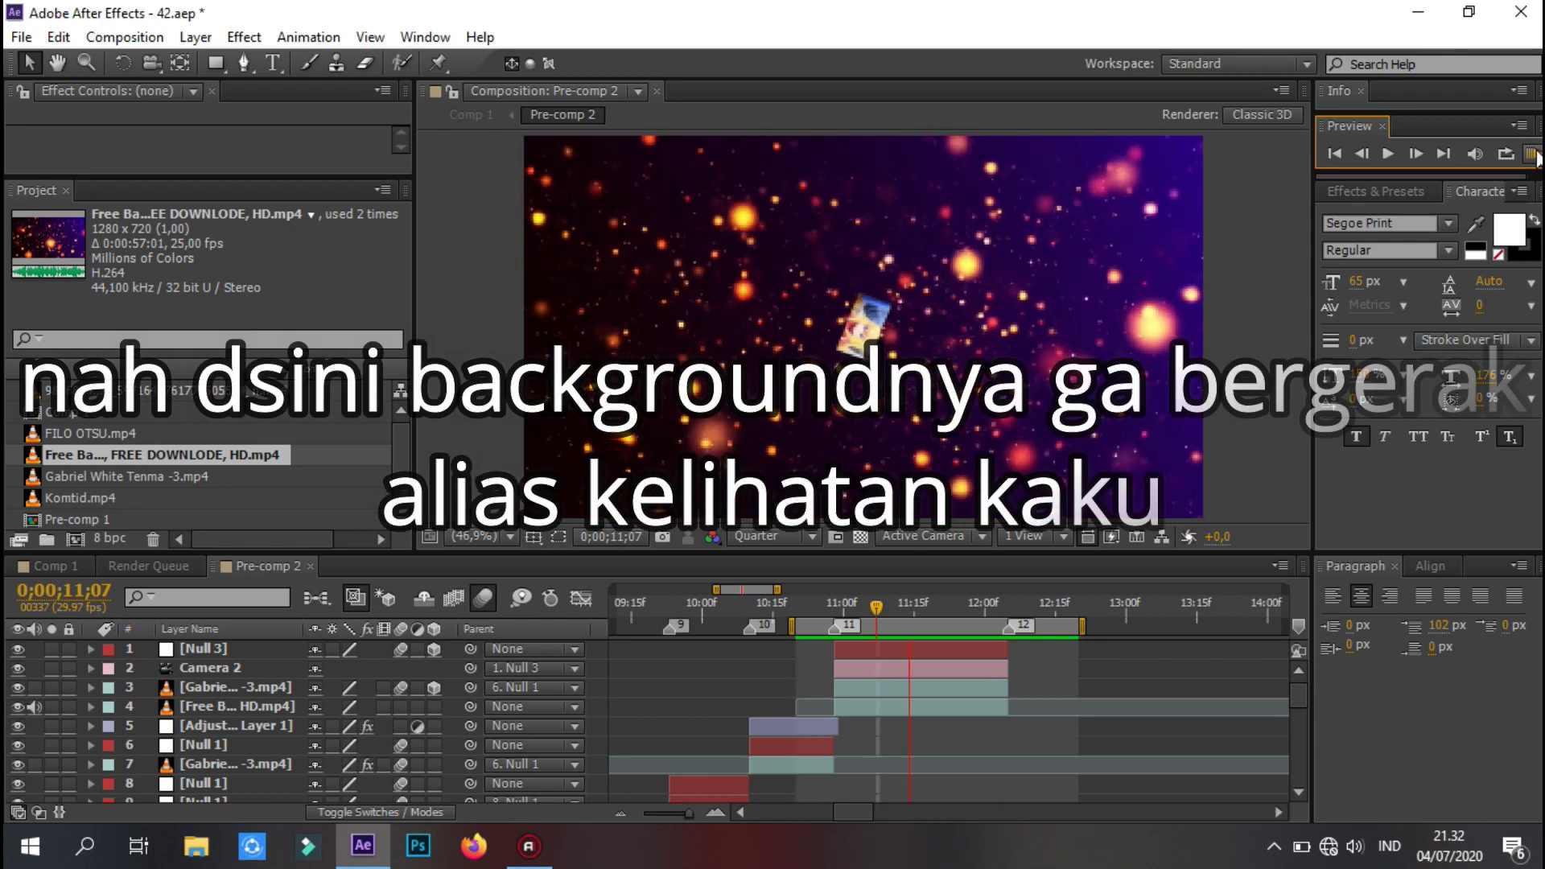
{"action": "left_click", "coordinate": [914, 704]}
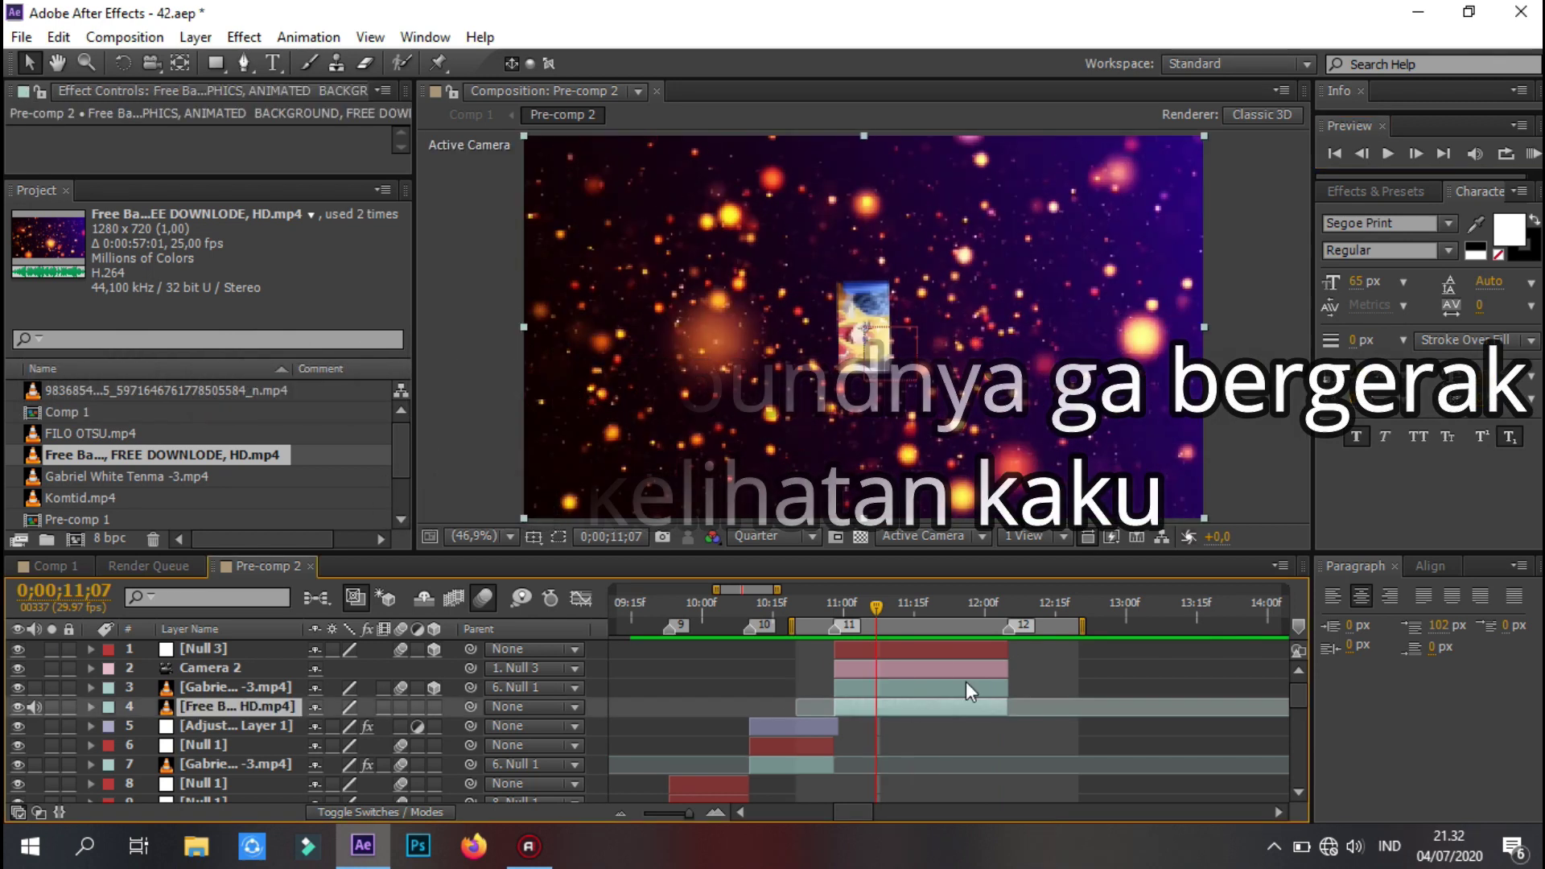
{"action": "left_click", "coordinate": [401, 706]}
{"action": "left_click", "coordinate": [433, 707]}
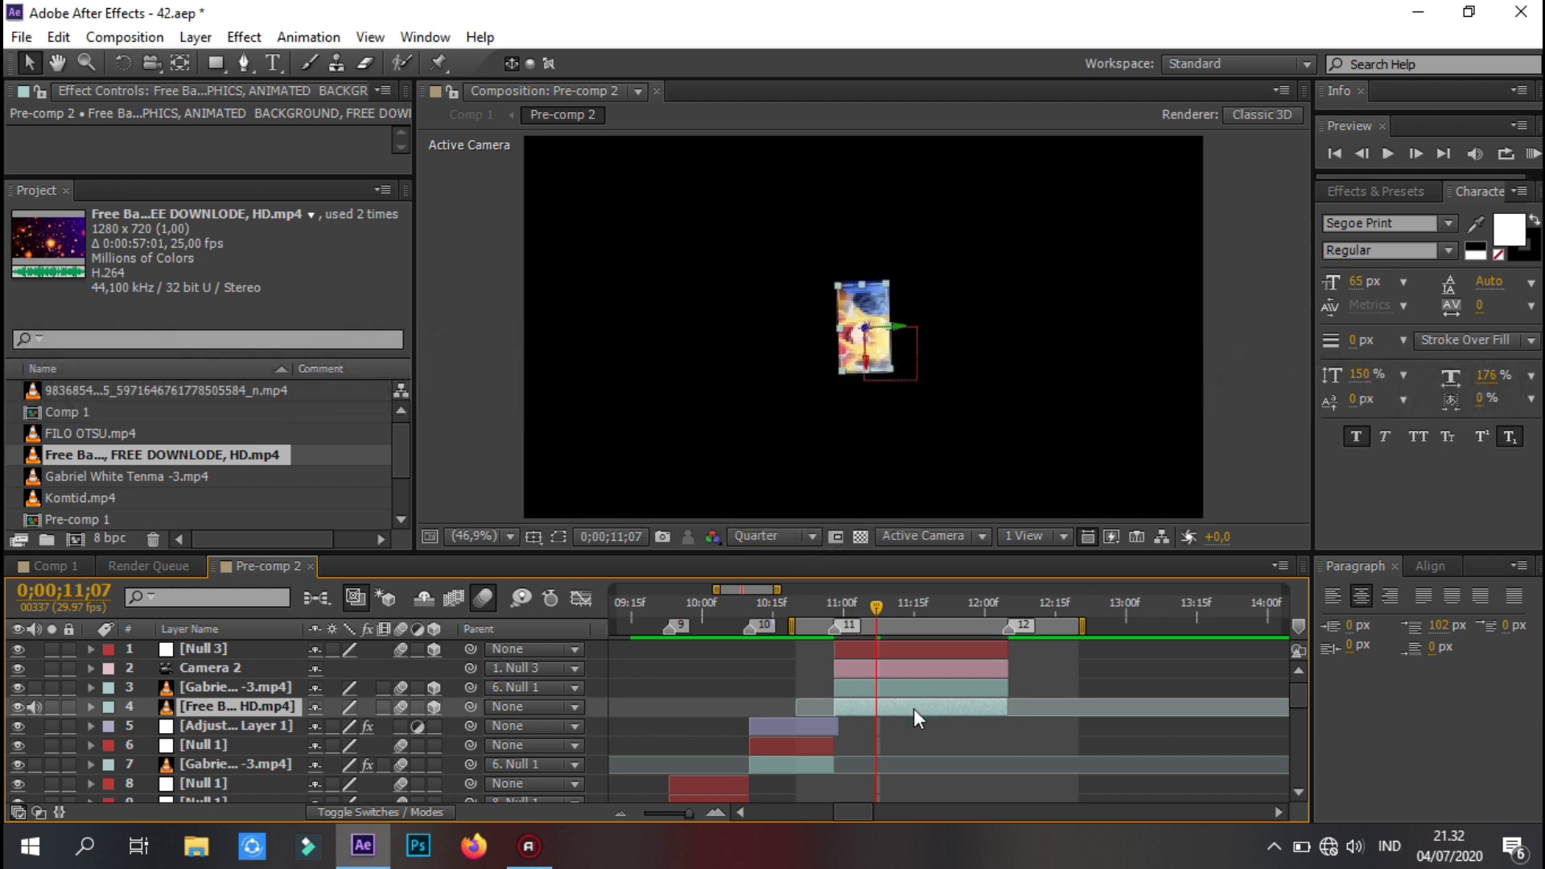
- Scrub the bokeh layer's Scale up through about 446% and 1080% to 1339%
{"action": "key", "text": "s"}
{"action": "mouse_move", "coordinate": [430, 725]}
{"action": "left_mouse_down"}
{"action": "mouse_move", "coordinate": [876, 613]}
{"action": "mouse_move", "coordinate": [1002, 620]}
{"action": "left_mouse_up"}
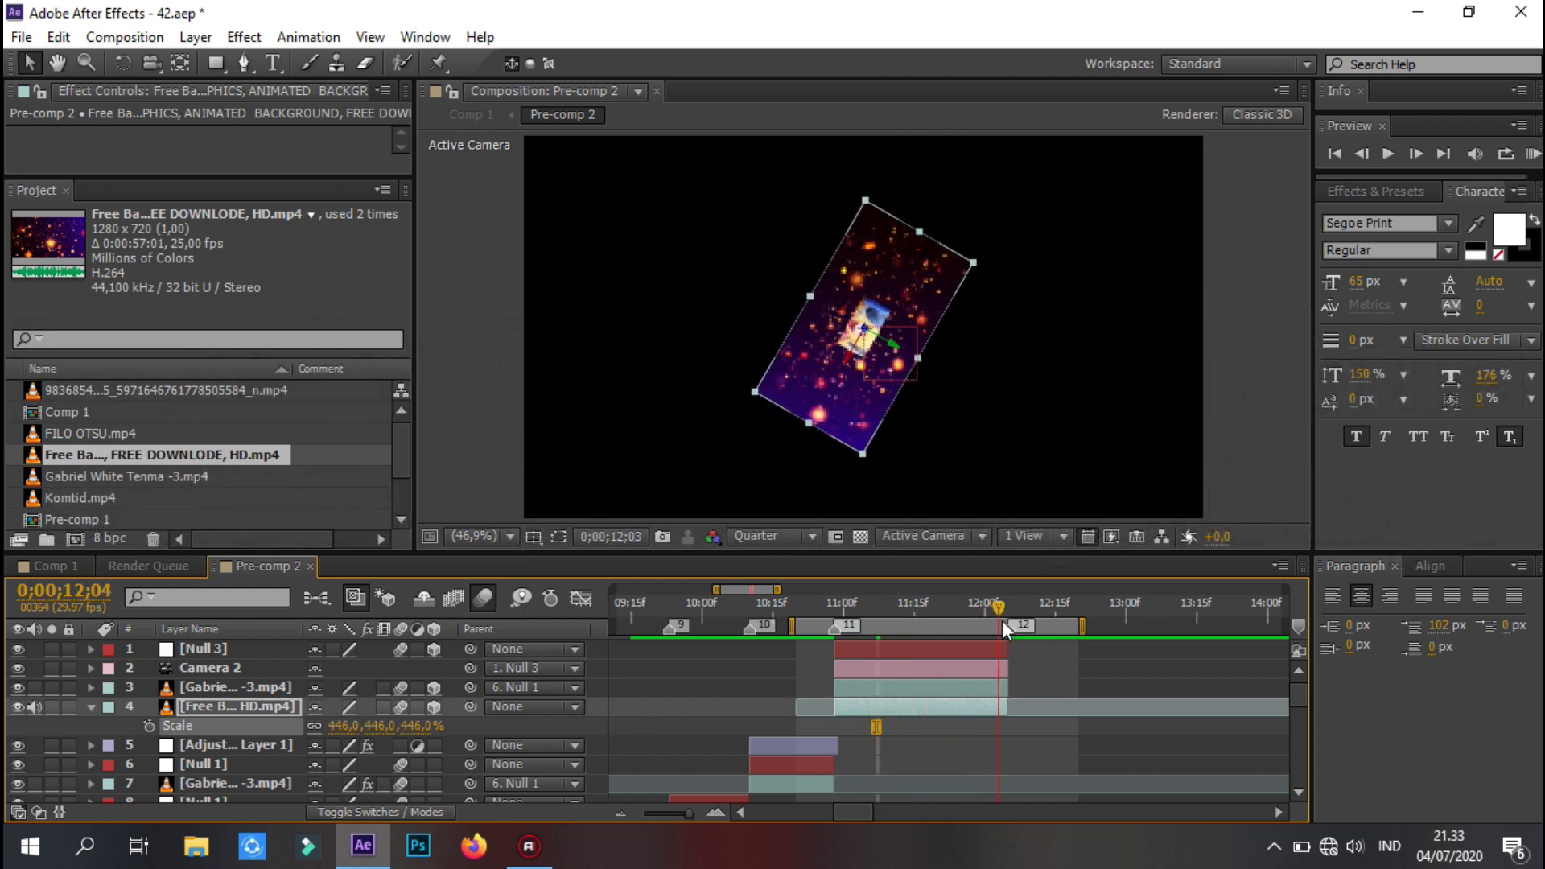
{"action": "left_click_drag", "start_coordinate": [413, 723], "coordinate": [1222, 684]}
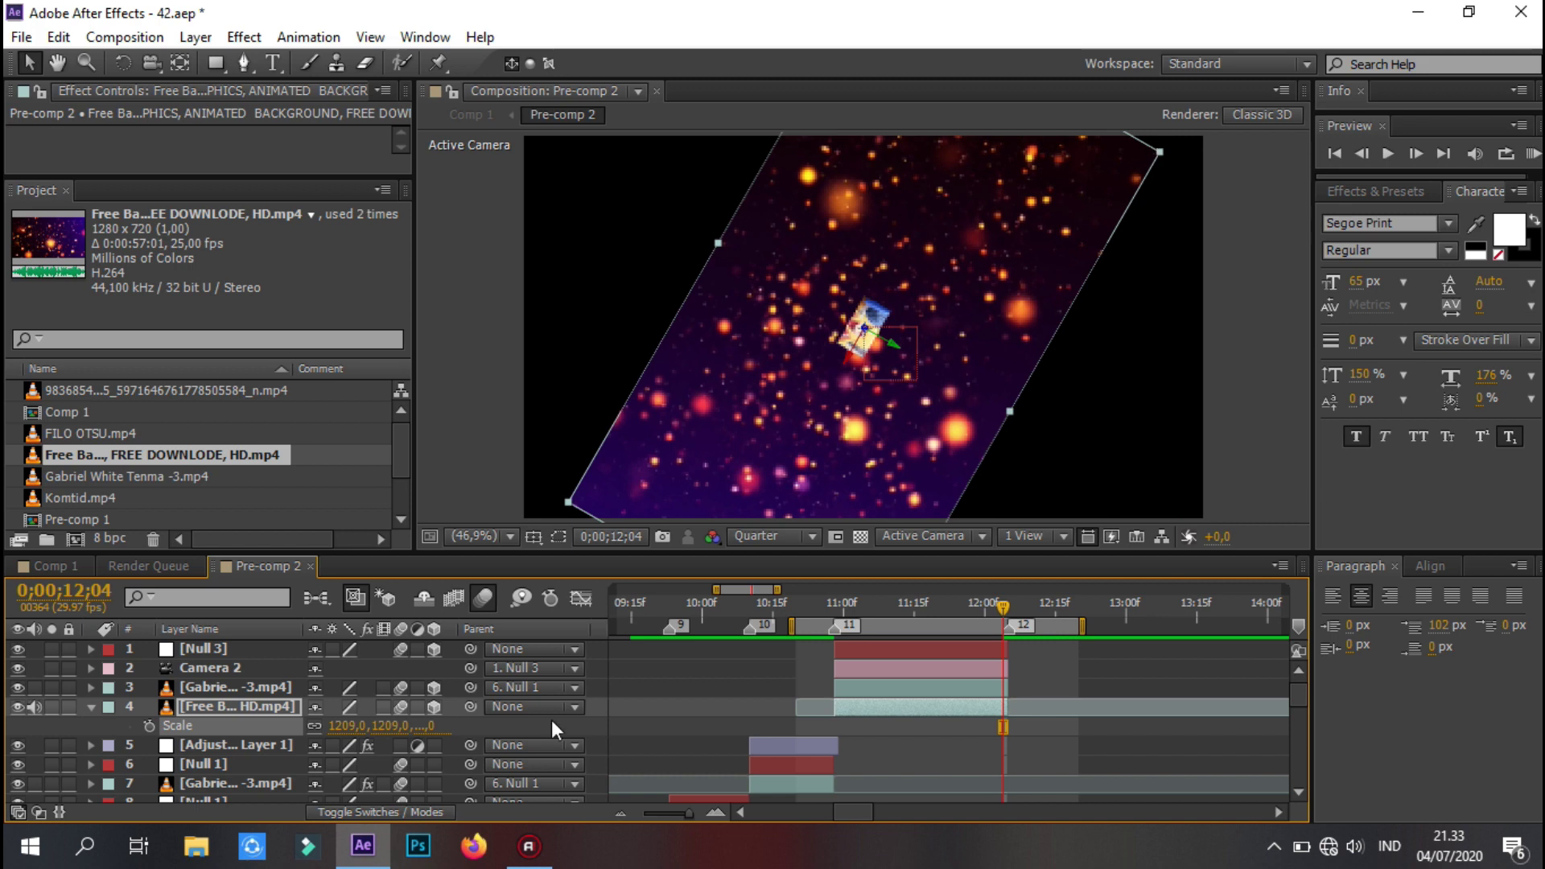
{"action": "left_click_drag", "start_coordinate": [410, 725], "coordinate": [556, 739]}
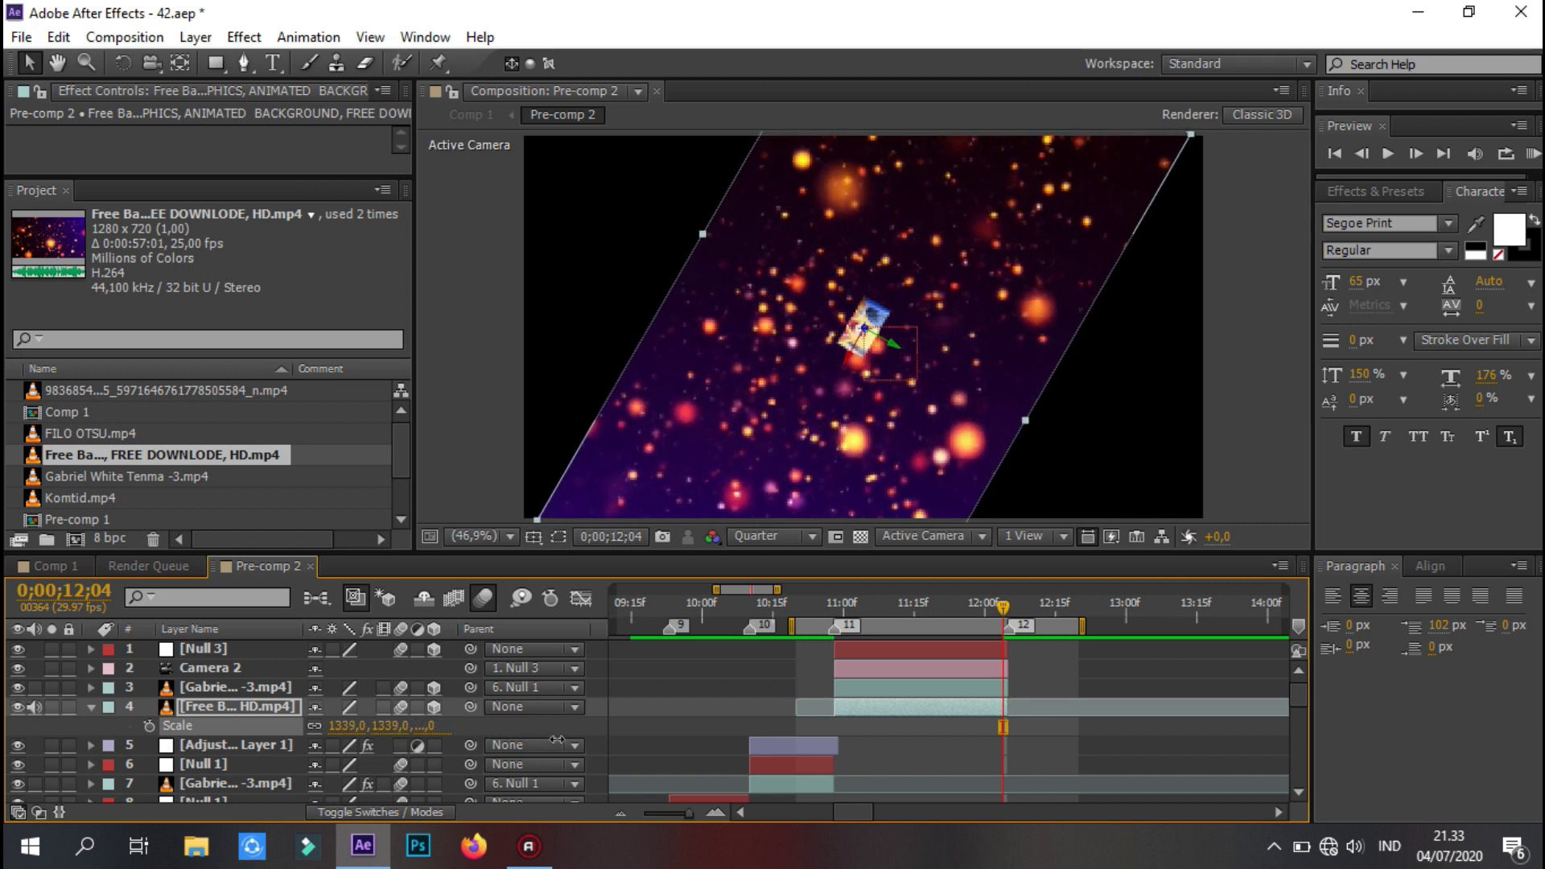
{"action": "left_click", "coordinate": [1375, 191]}
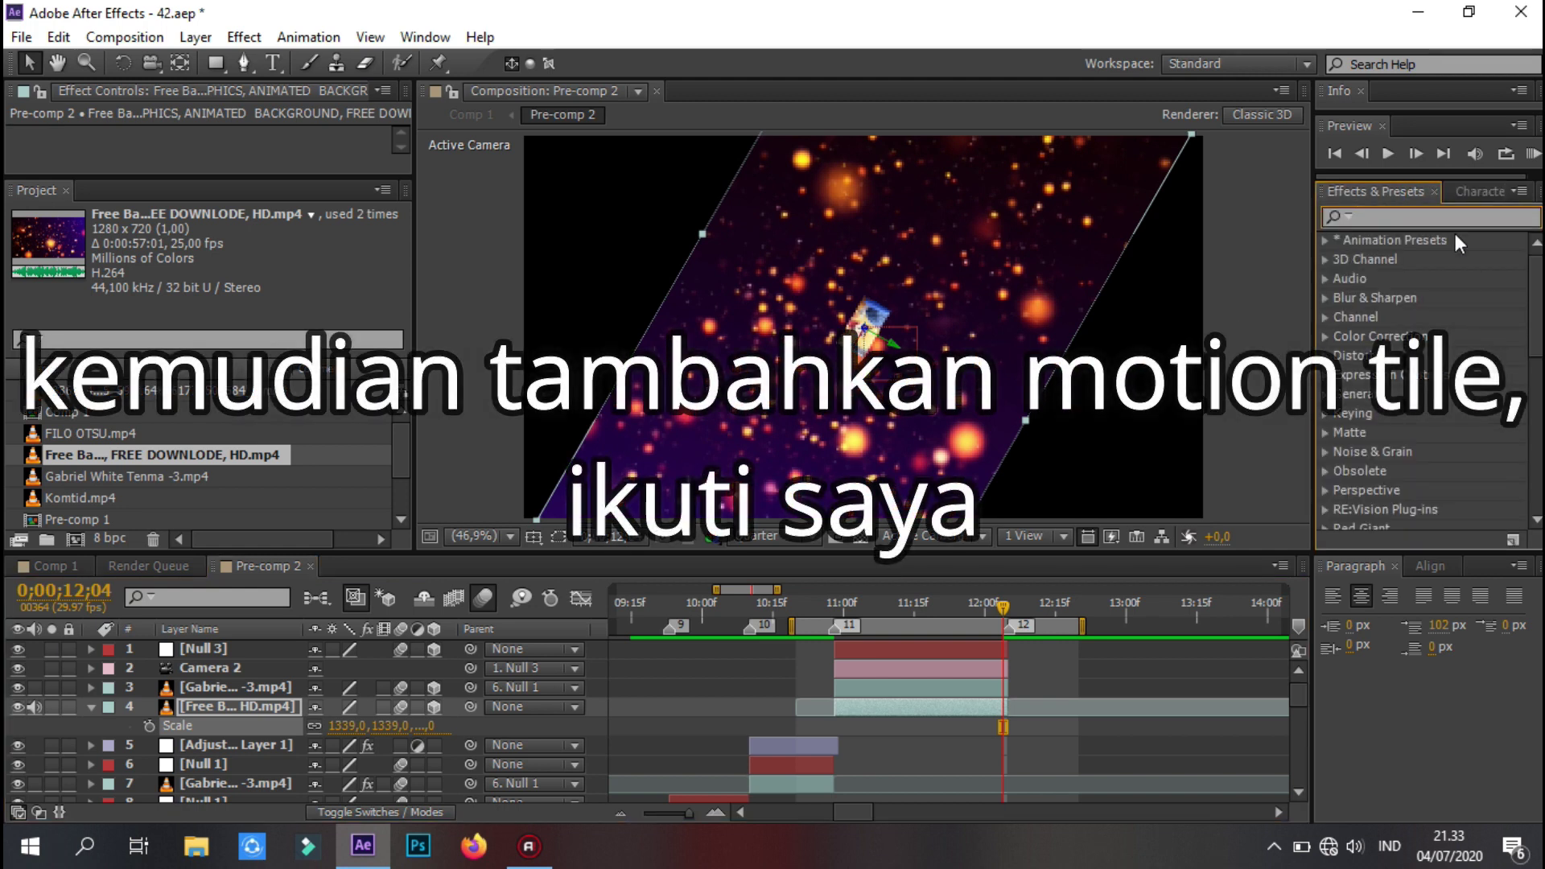
- Search 'mot' in Effects & Presets and apply Motion Tile to the bokeh background
{"action": "type", "text": "mot"}
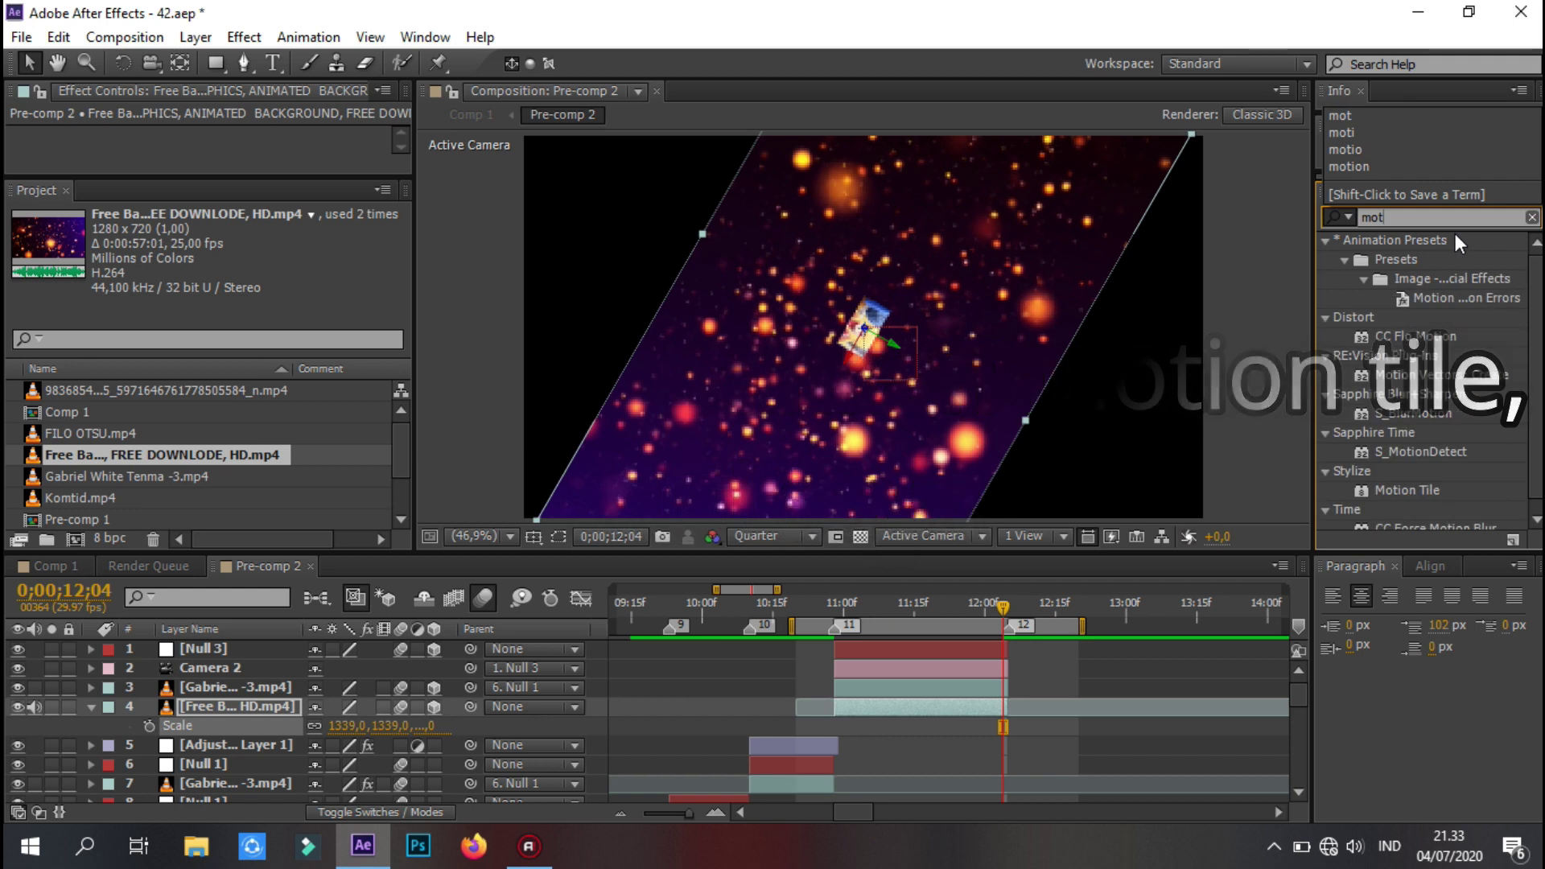
{"action": "scroll", "coordinate": [1420, 448], "scroll_direction": "down", "scroll_amount": 1}
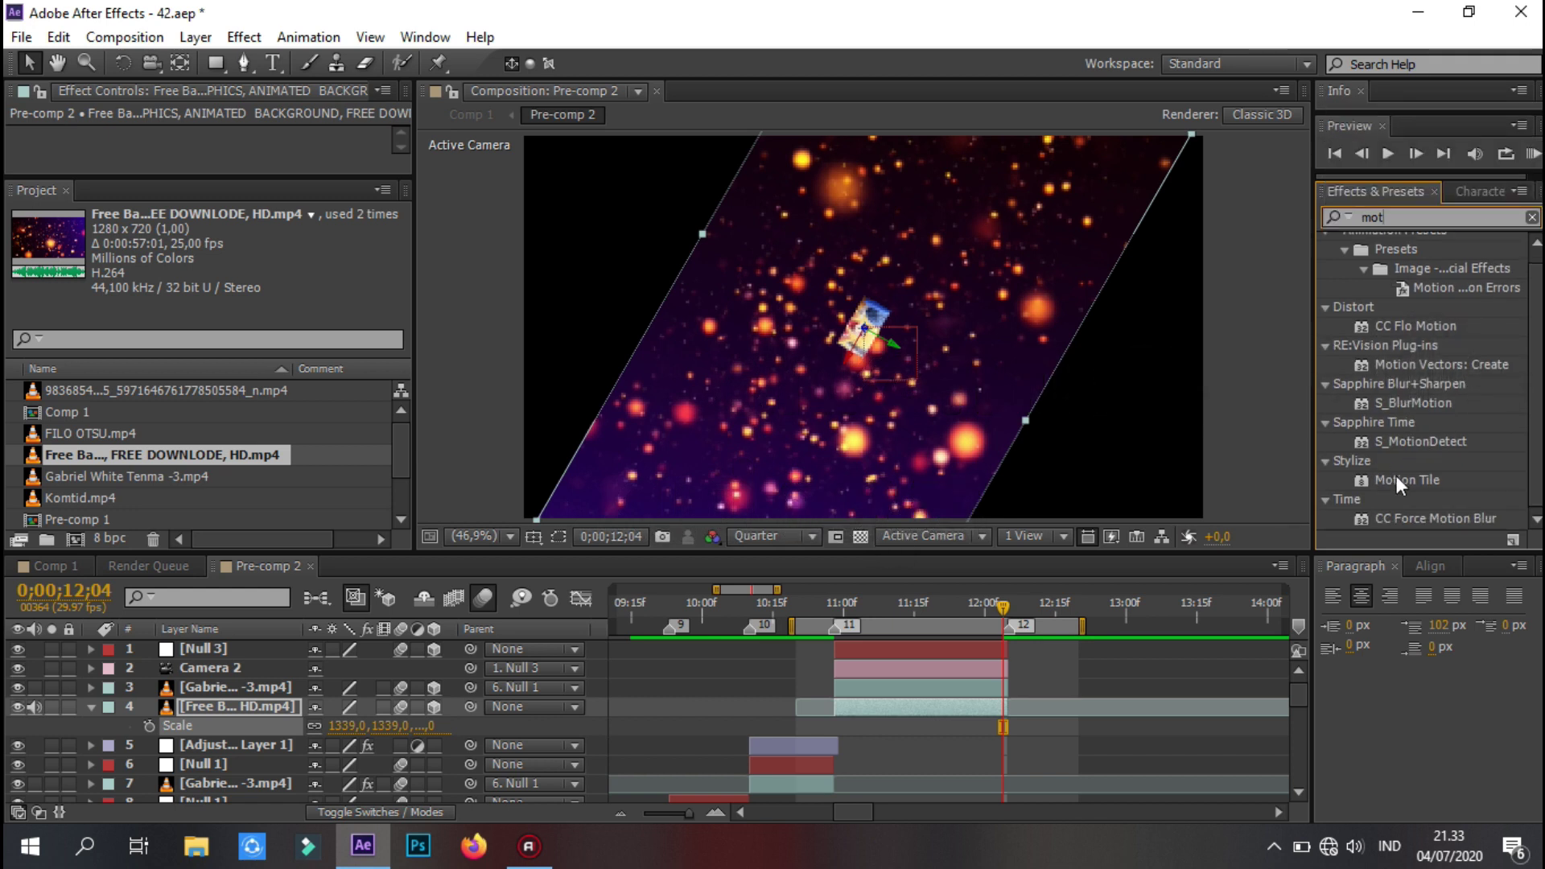
{"action": "left_click_drag", "start_coordinate": [1408, 479], "coordinate": [961, 707]}
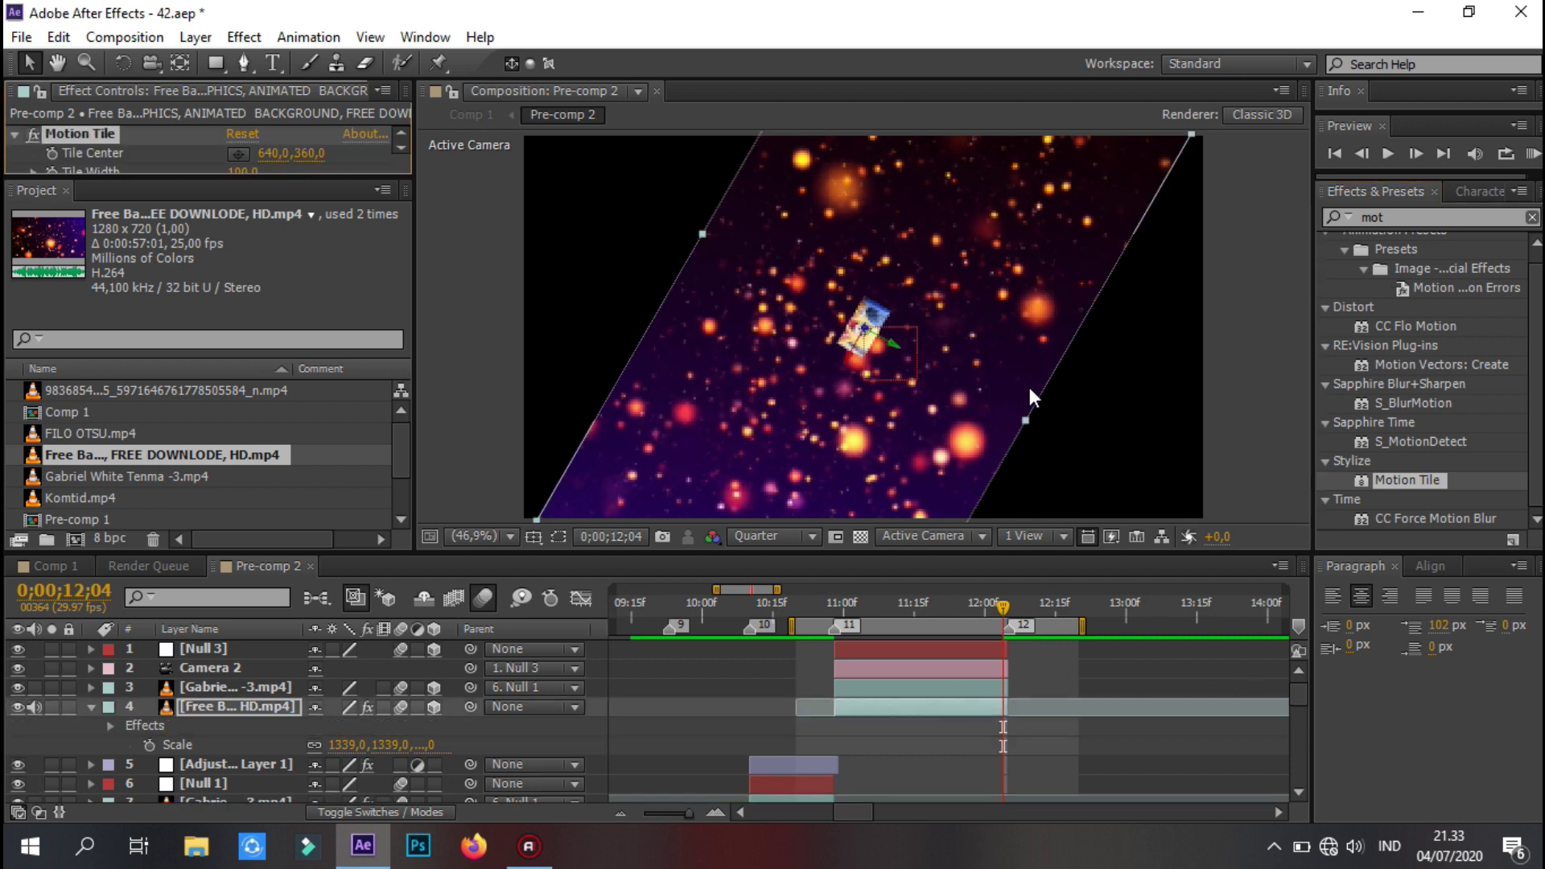
{"action": "left_click_drag", "start_coordinate": [193, 179], "coordinate": [188, 295]}
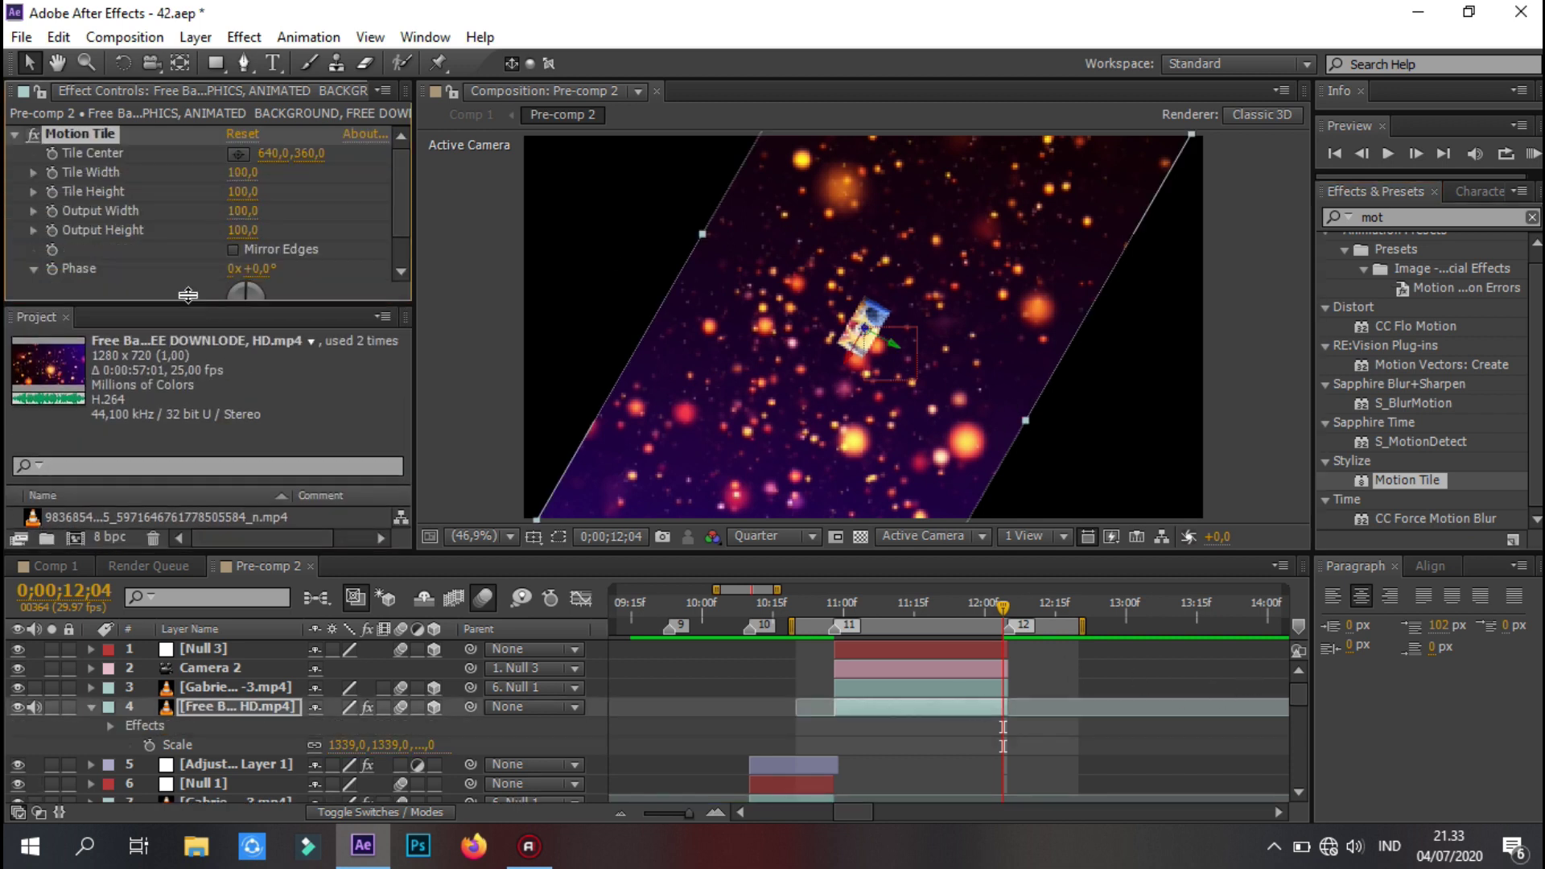
- Set Motion Tile output width and height to 250 with Mirror Edges, then preview
{"action": "type", "text": "200"}
{"action": "type", "text": "200"}
{"action": "key", "text": "Return"}
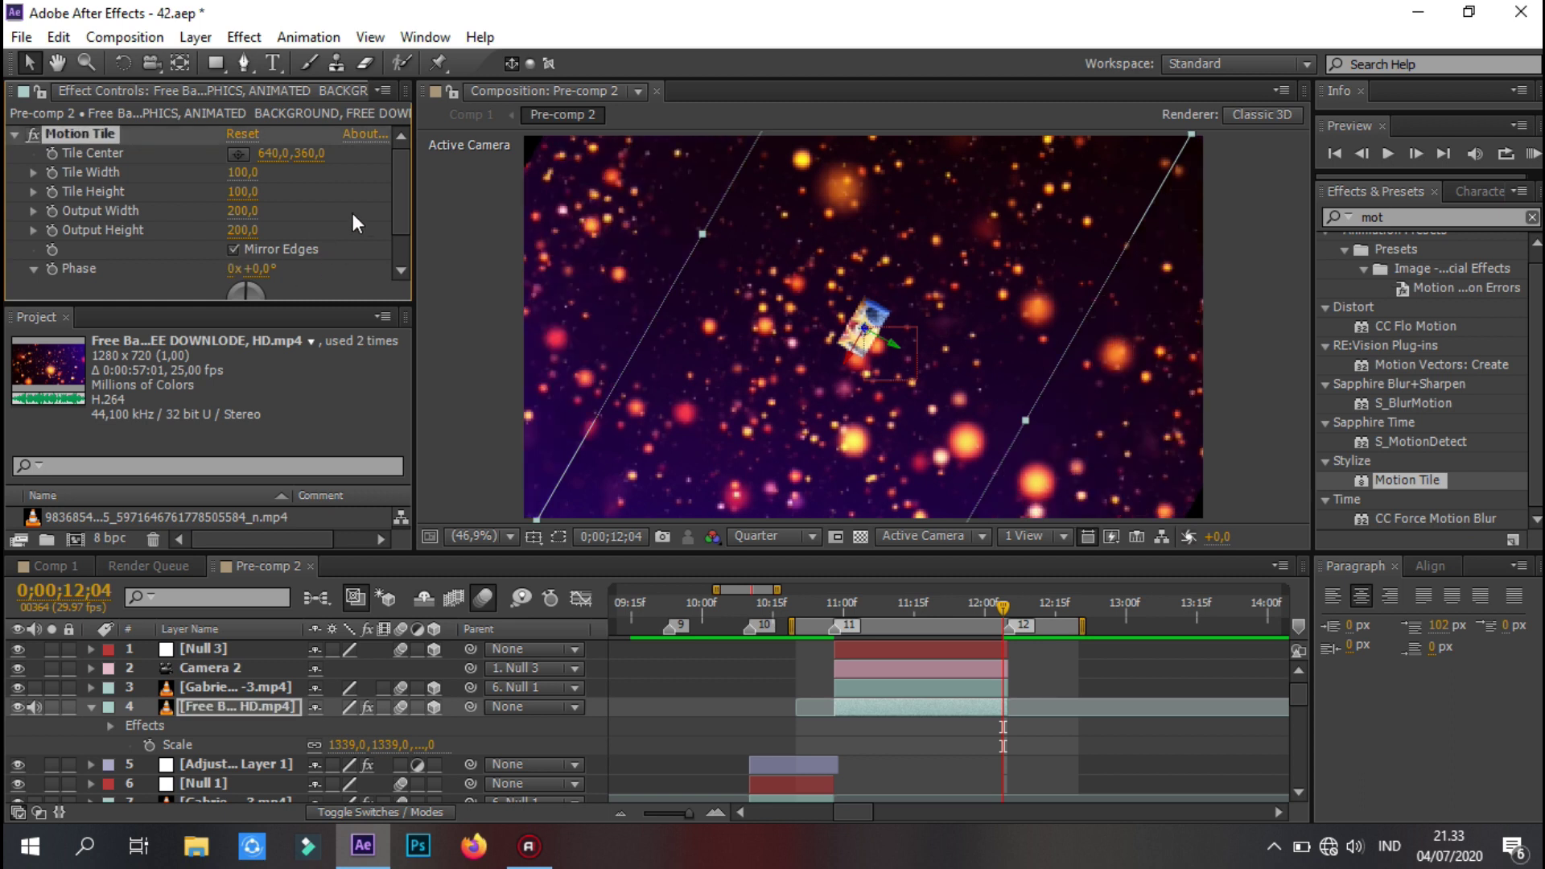
{"action": "left_click", "coordinate": [370, 259]}
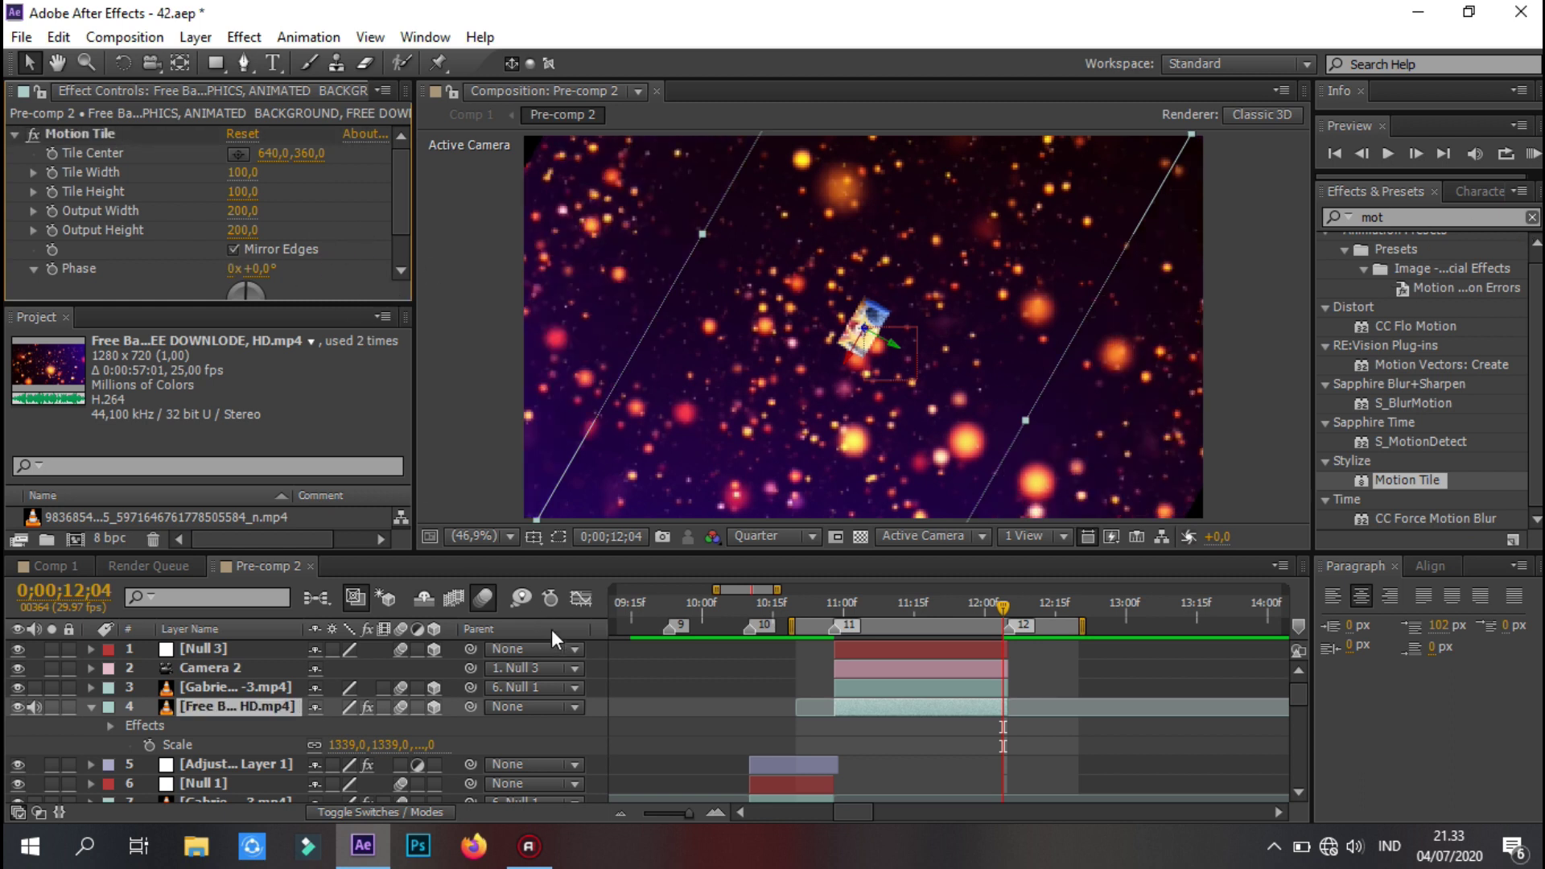
{"action": "left_click", "coordinate": [1064, 678]}
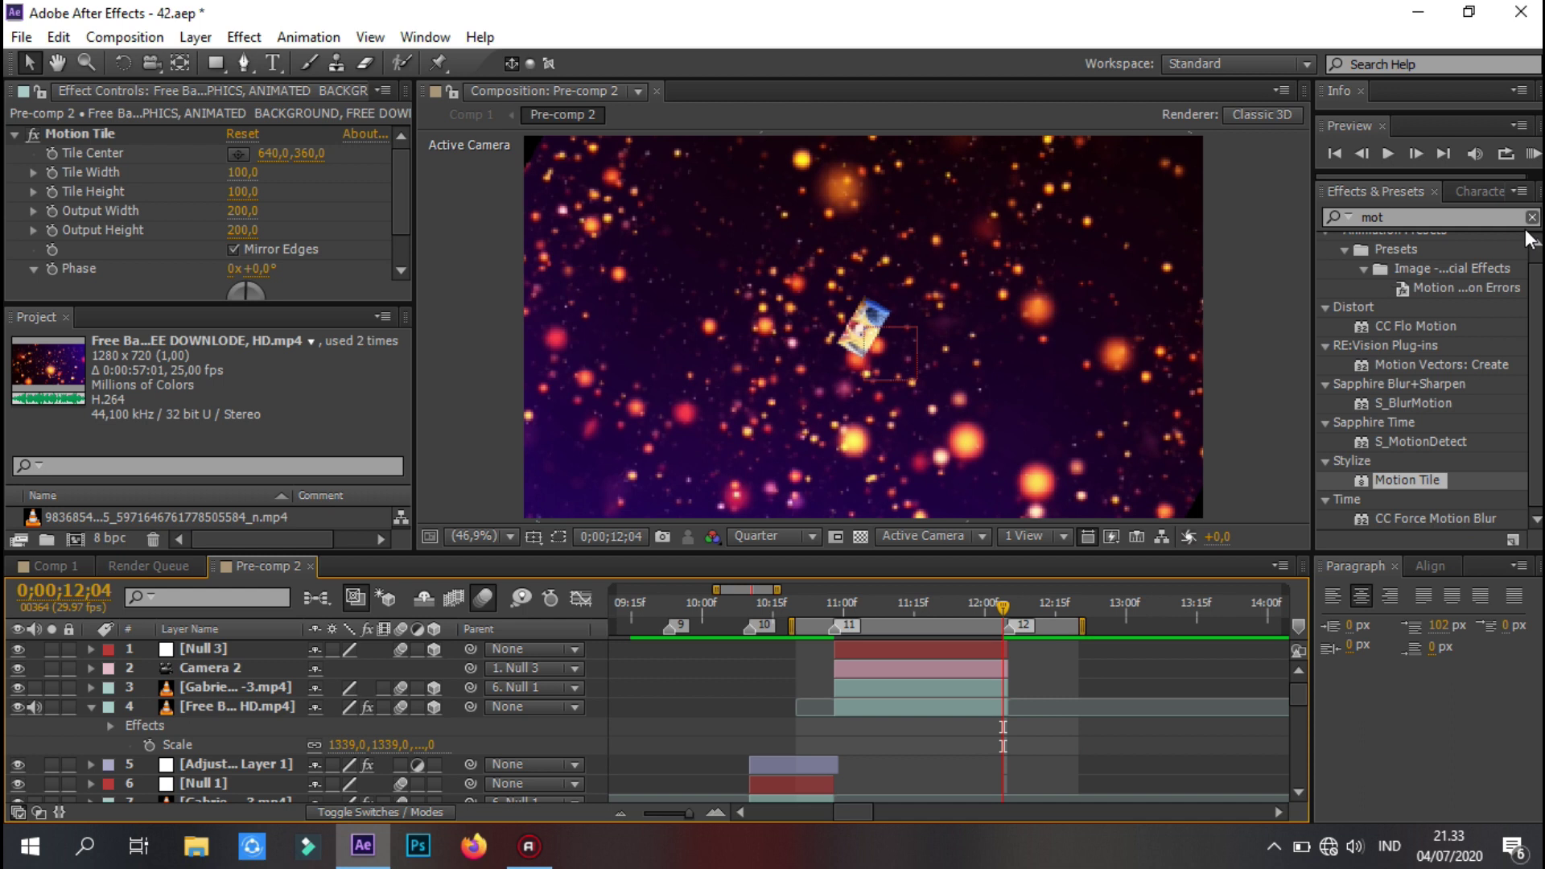
{"action": "left_click", "coordinate": [921, 713]}
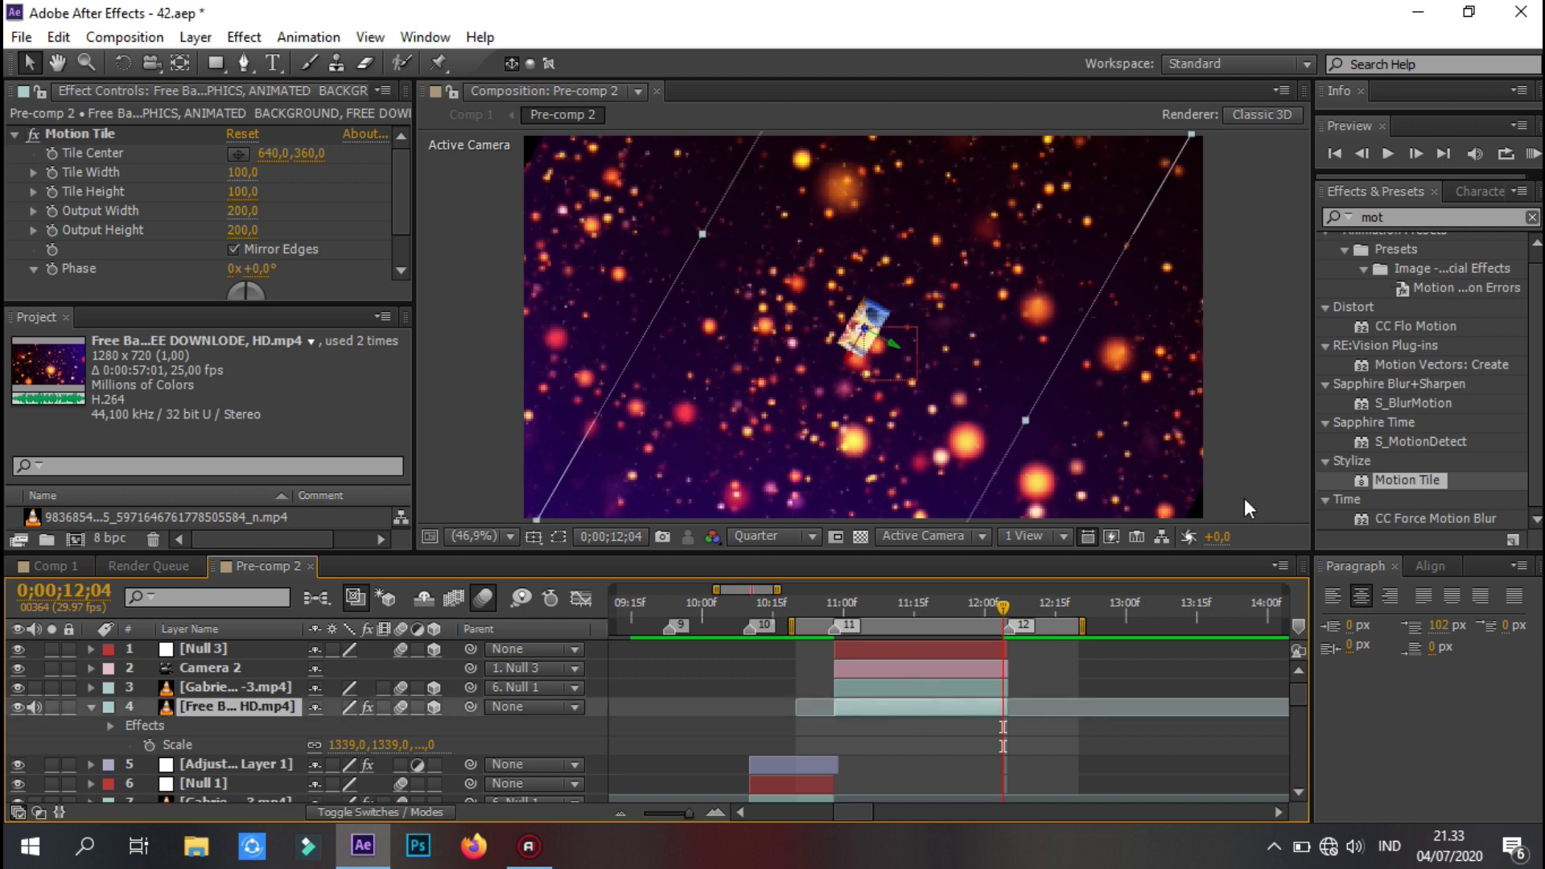
{"action": "left_click", "coordinate": [233, 211]}
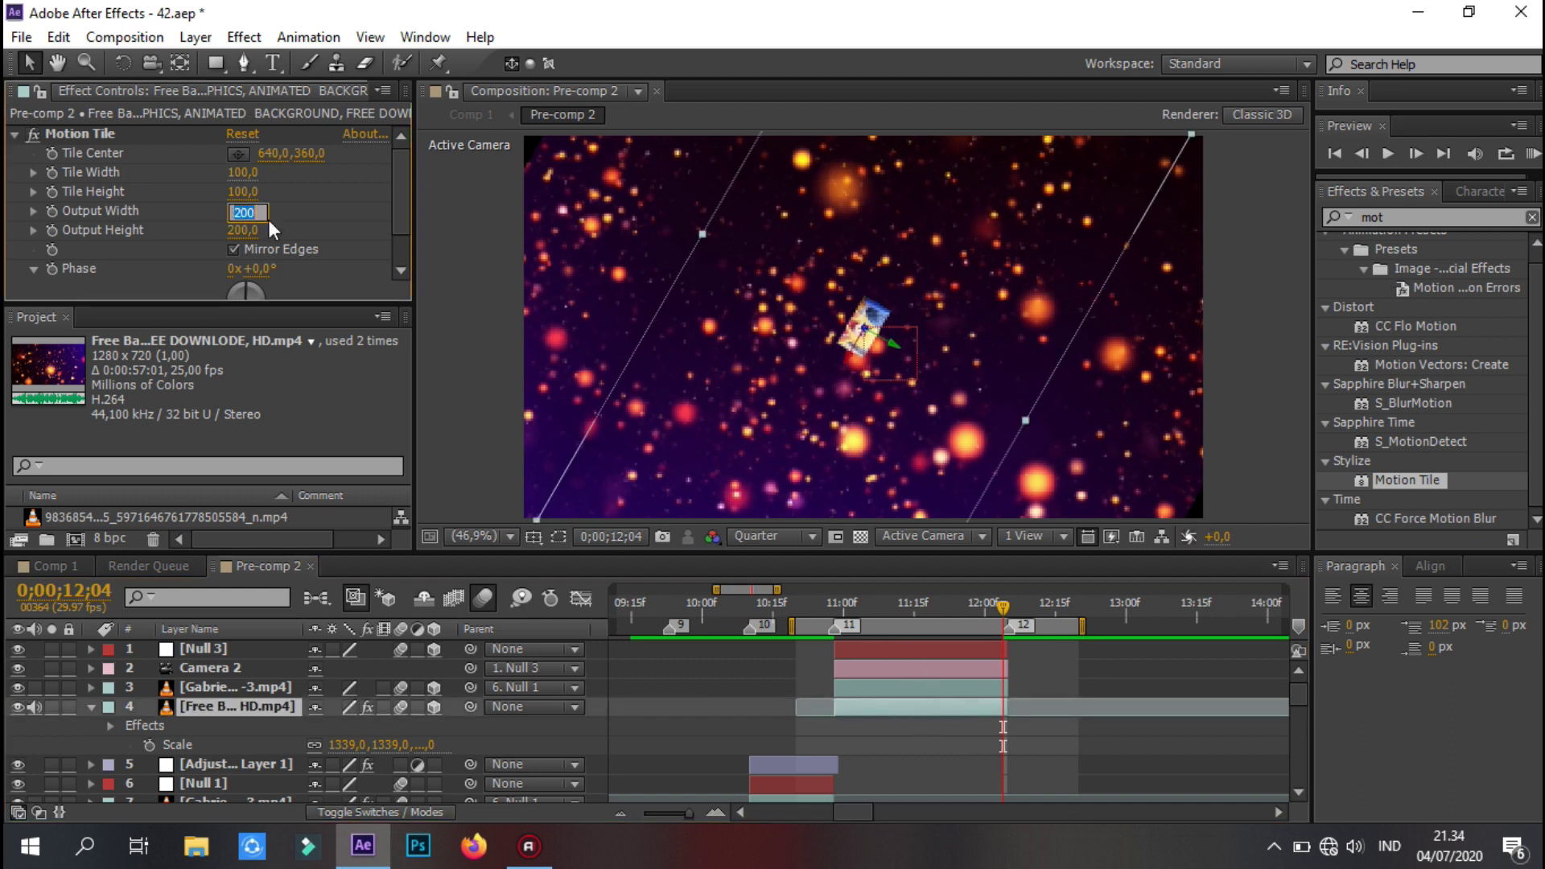
{"action": "type", "text": "25"}
{"action": "left_click", "coordinate": [242, 231]}
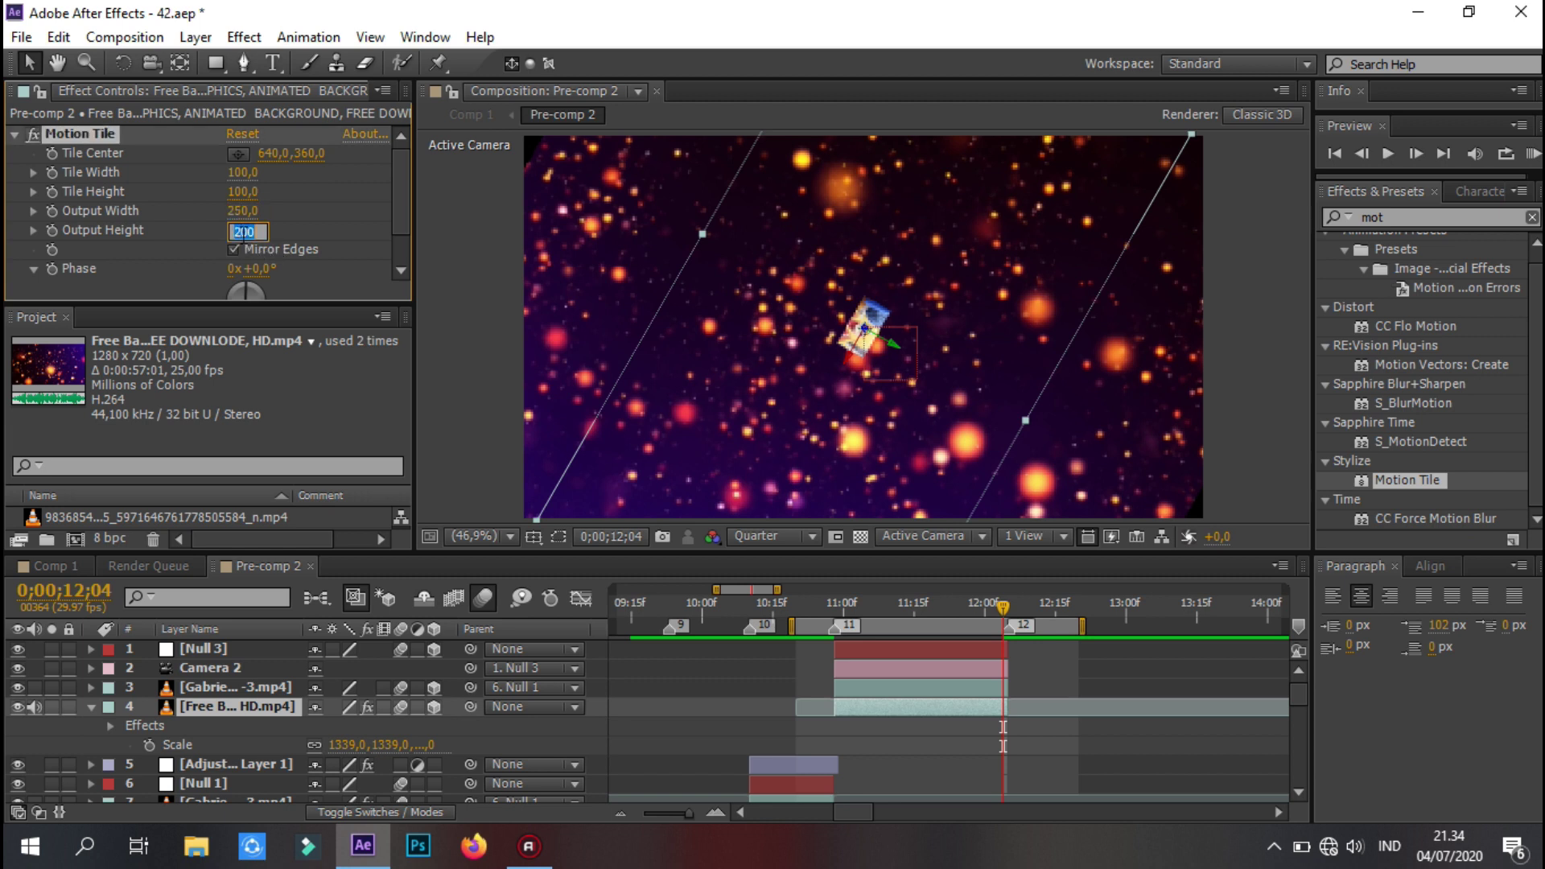
{"action": "type", "text": "250"}
{"action": "key", "text": "Return"}
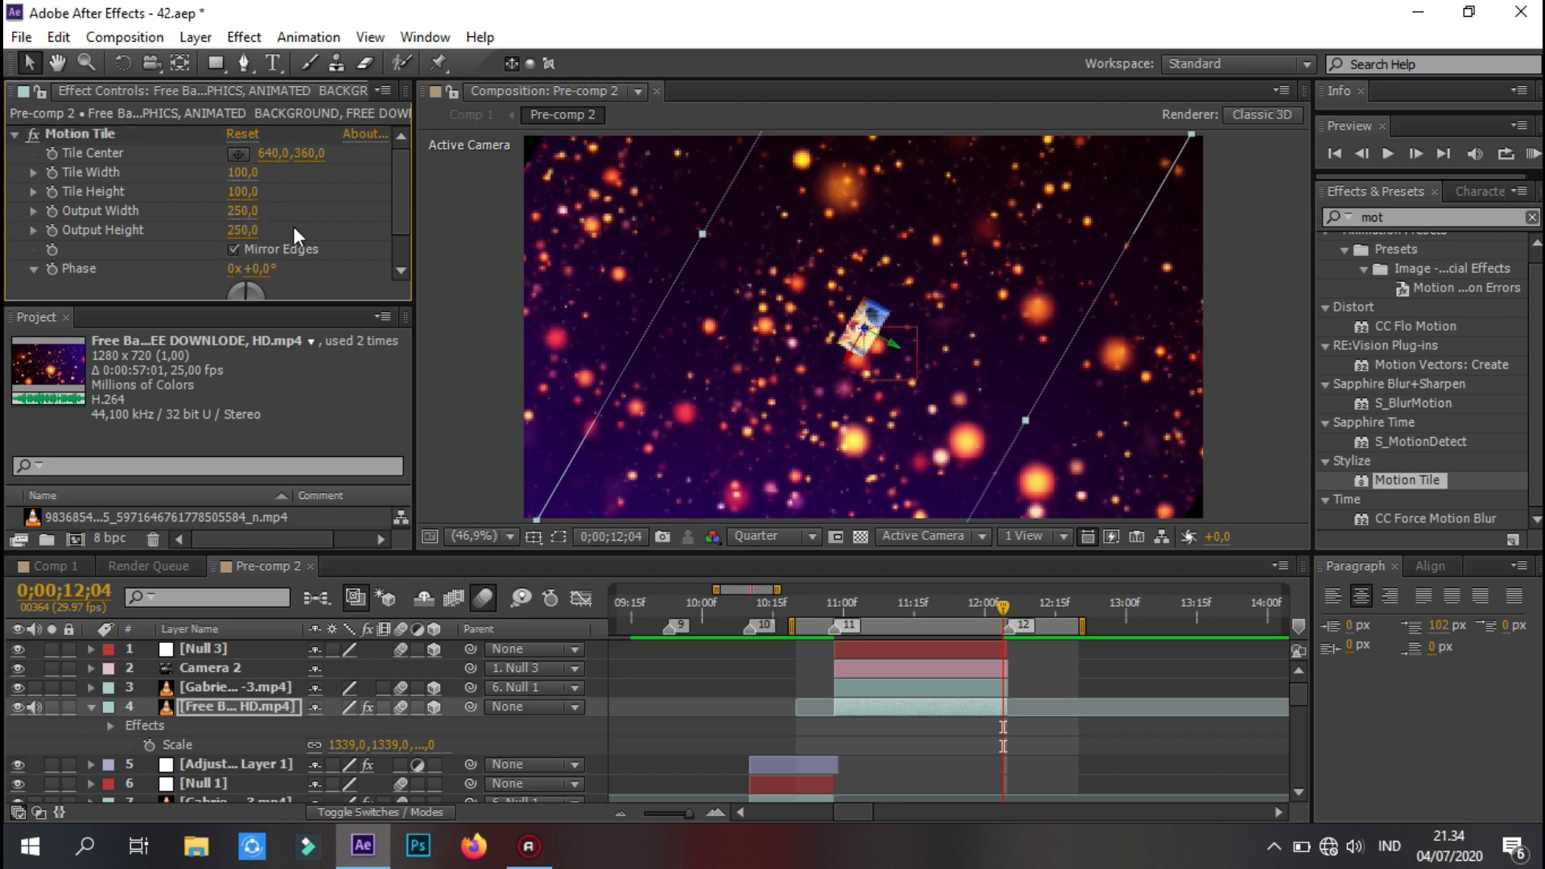
{"action": "left_click", "coordinate": [1533, 154]}
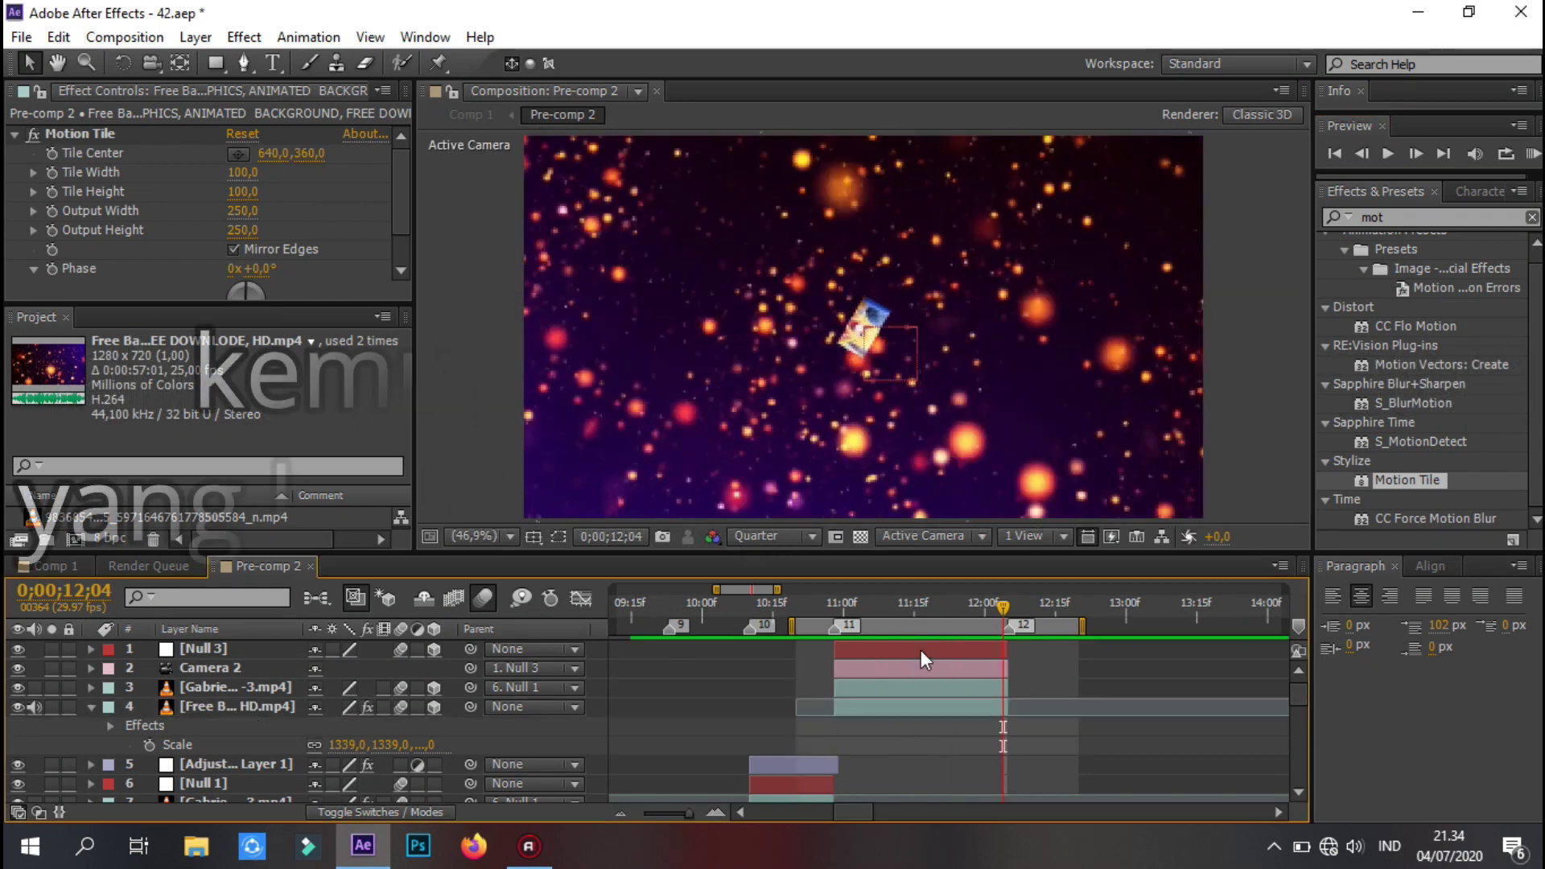
- Drop composition markers on beats near 11;07 and 11;14 during playback, then return to 11;04
{"action": "key", "text": "KP_Multiply"}
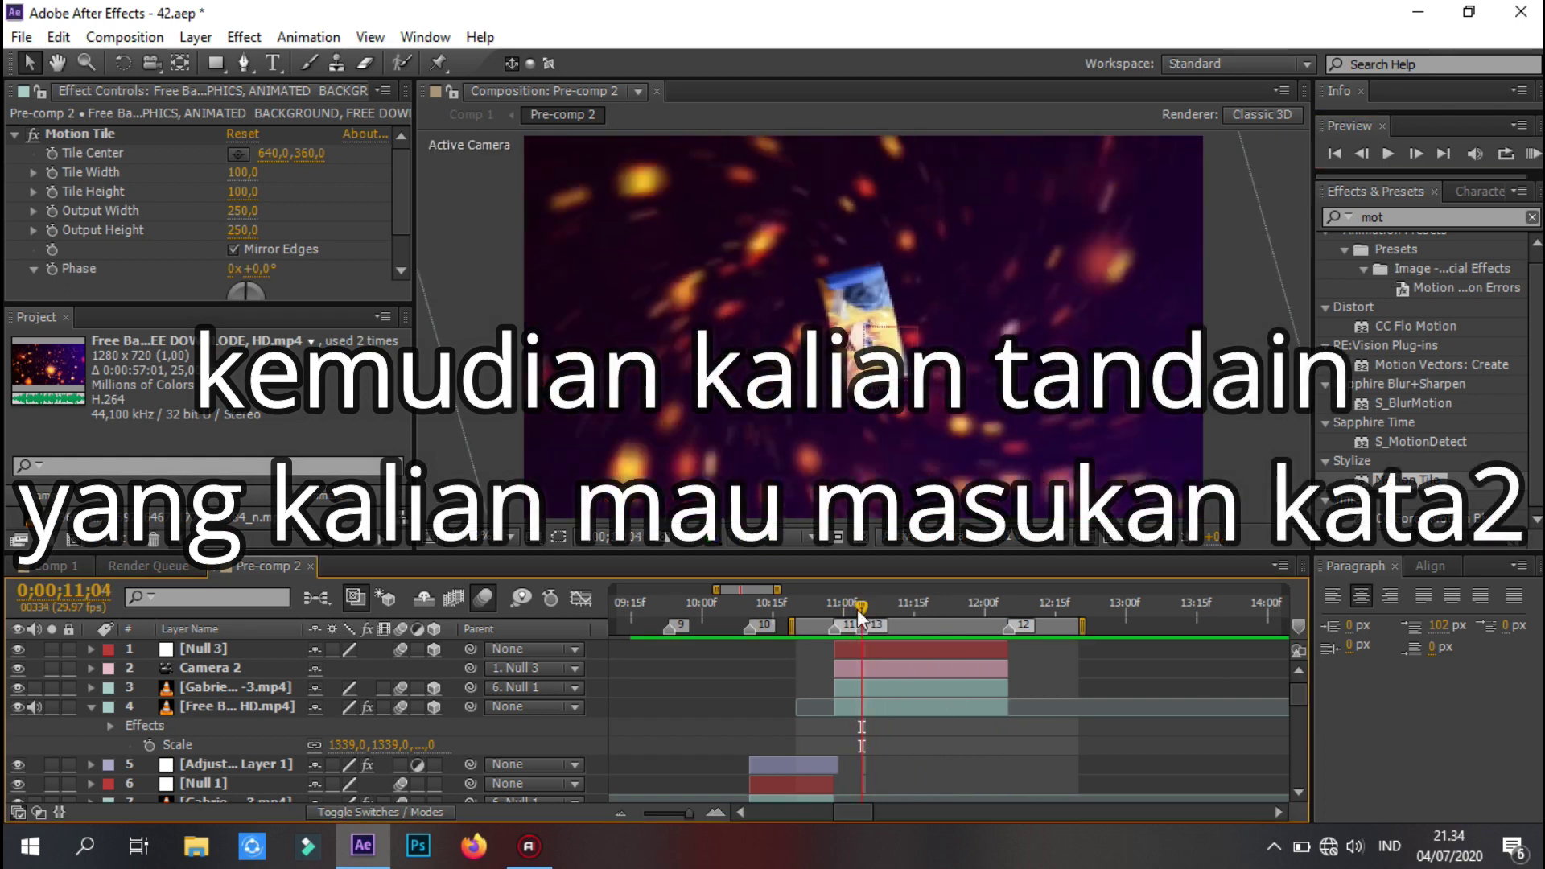
{"action": "key", "text": "KP_Multiply"}
{"action": "key", "text": "KP_Multiply"}
{"action": "key", "text": "KP_Multiply"}
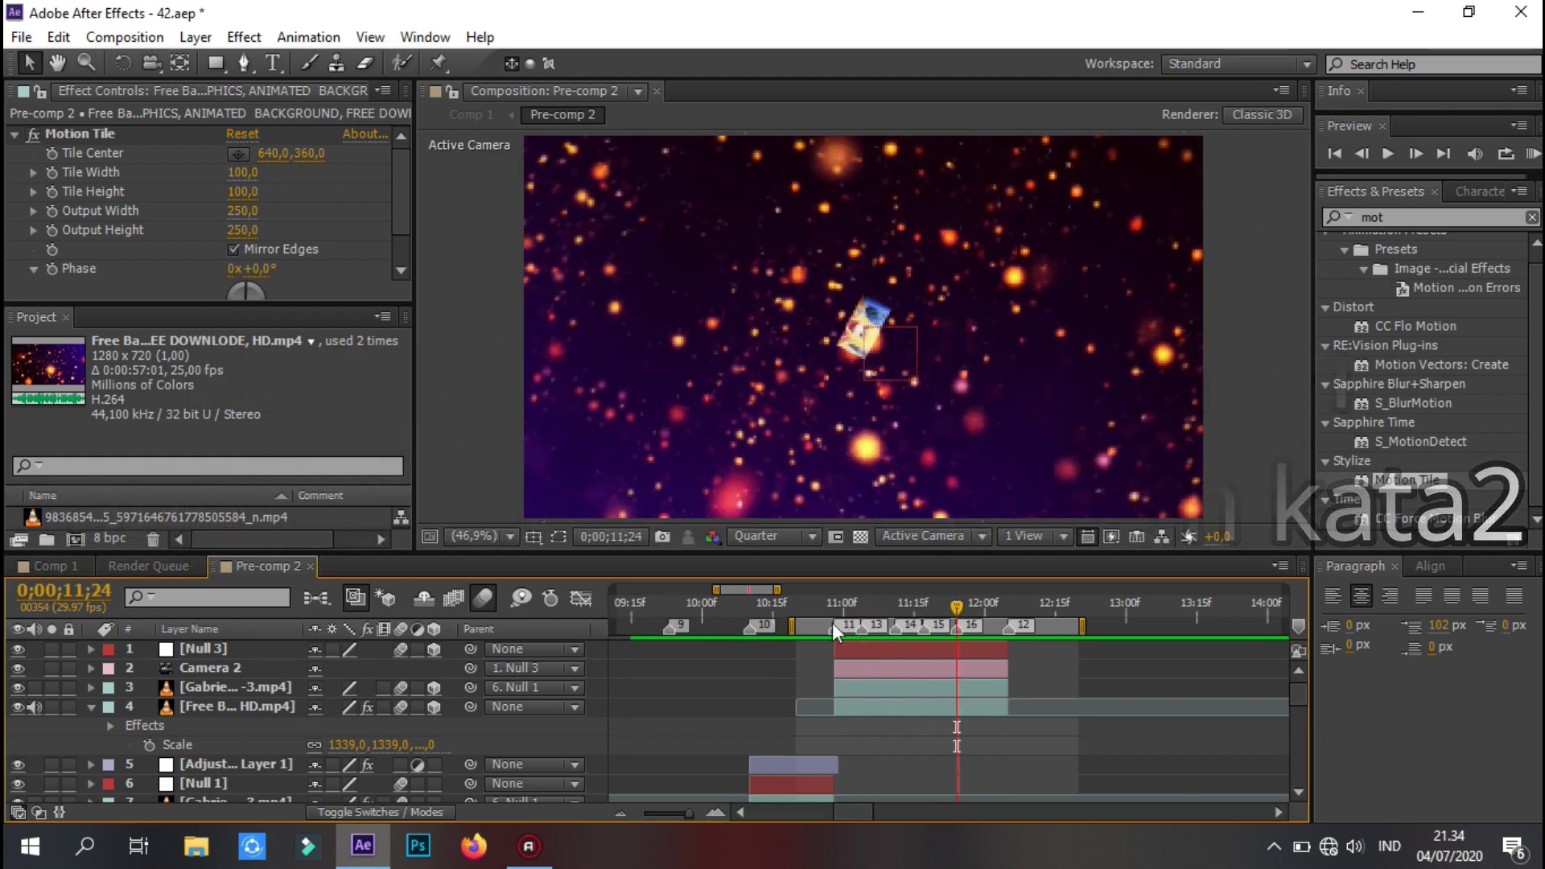
{"action": "left_click", "coordinate": [1533, 154]}
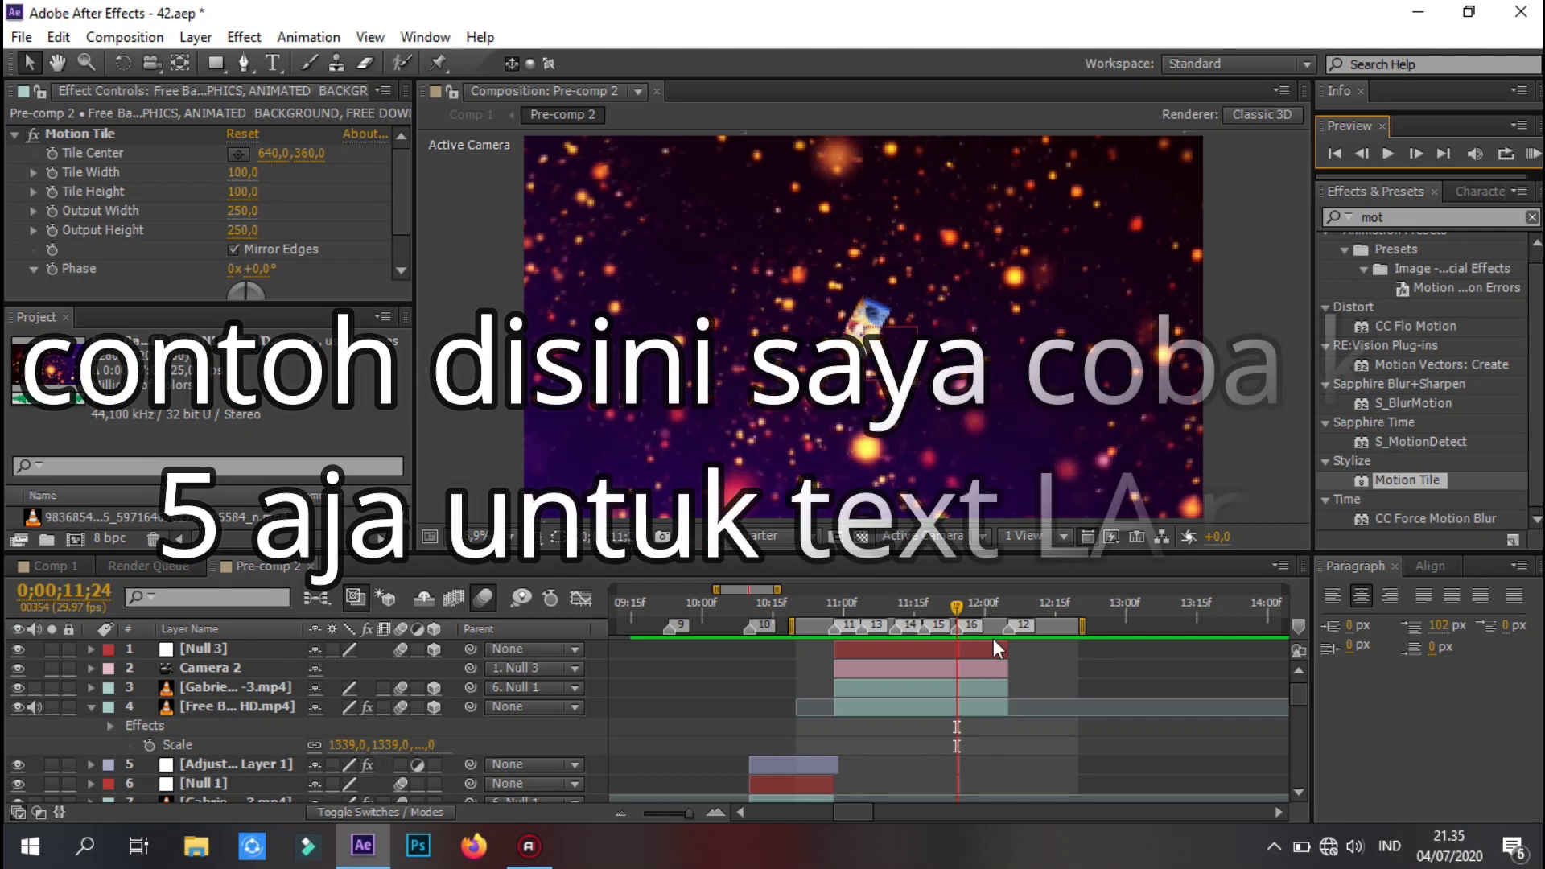
{"action": "left_click", "coordinate": [861, 613]}
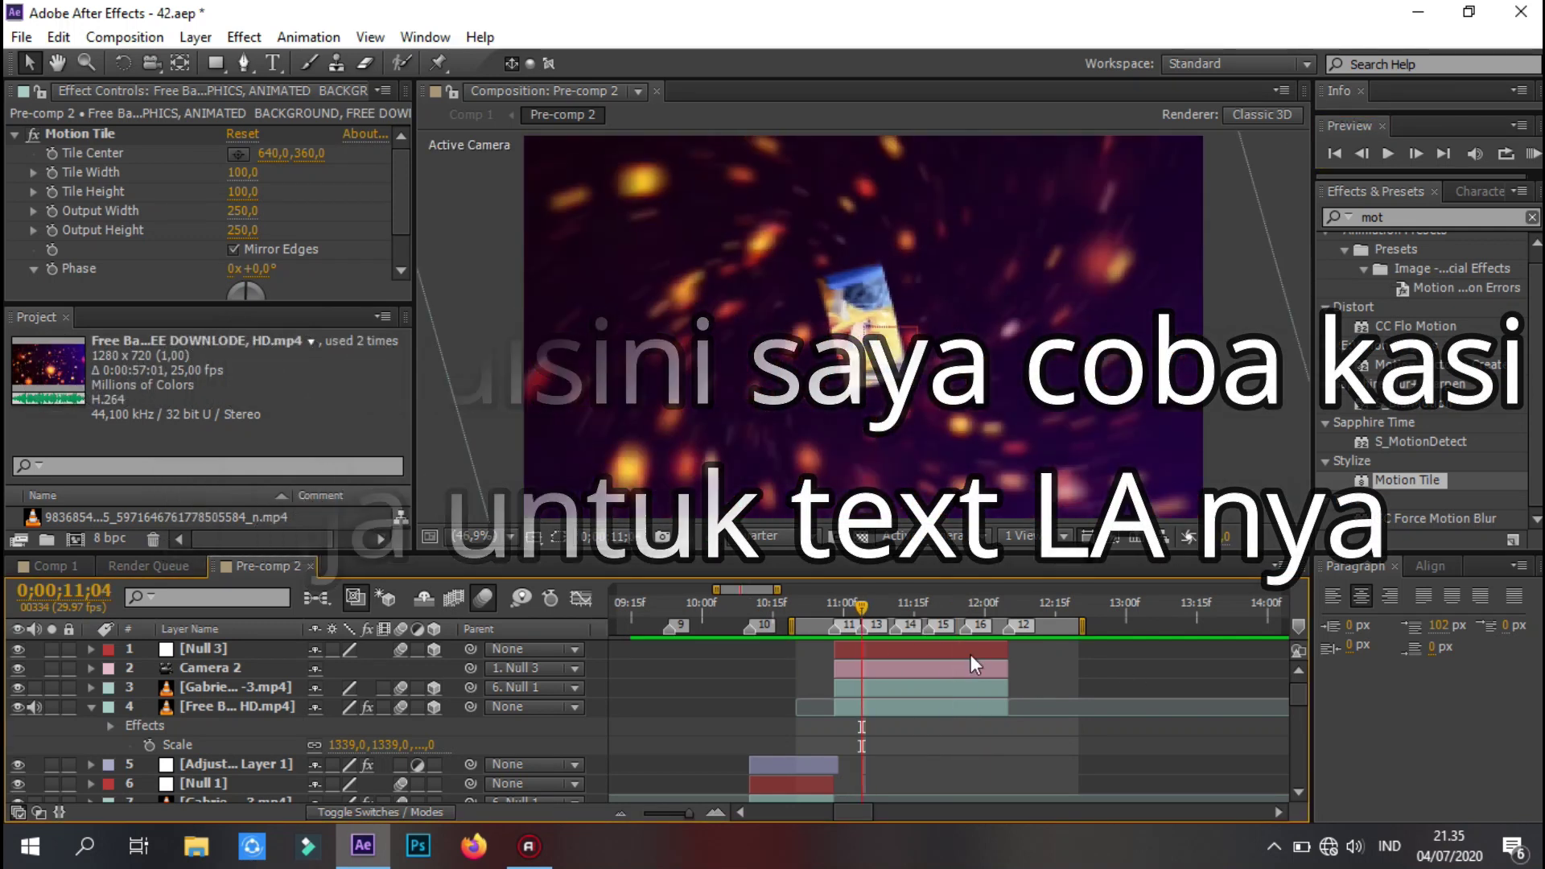
- Create a new white solid layer in Pre-comp 2
{"action": "right_click", "coordinate": [53, 722]}
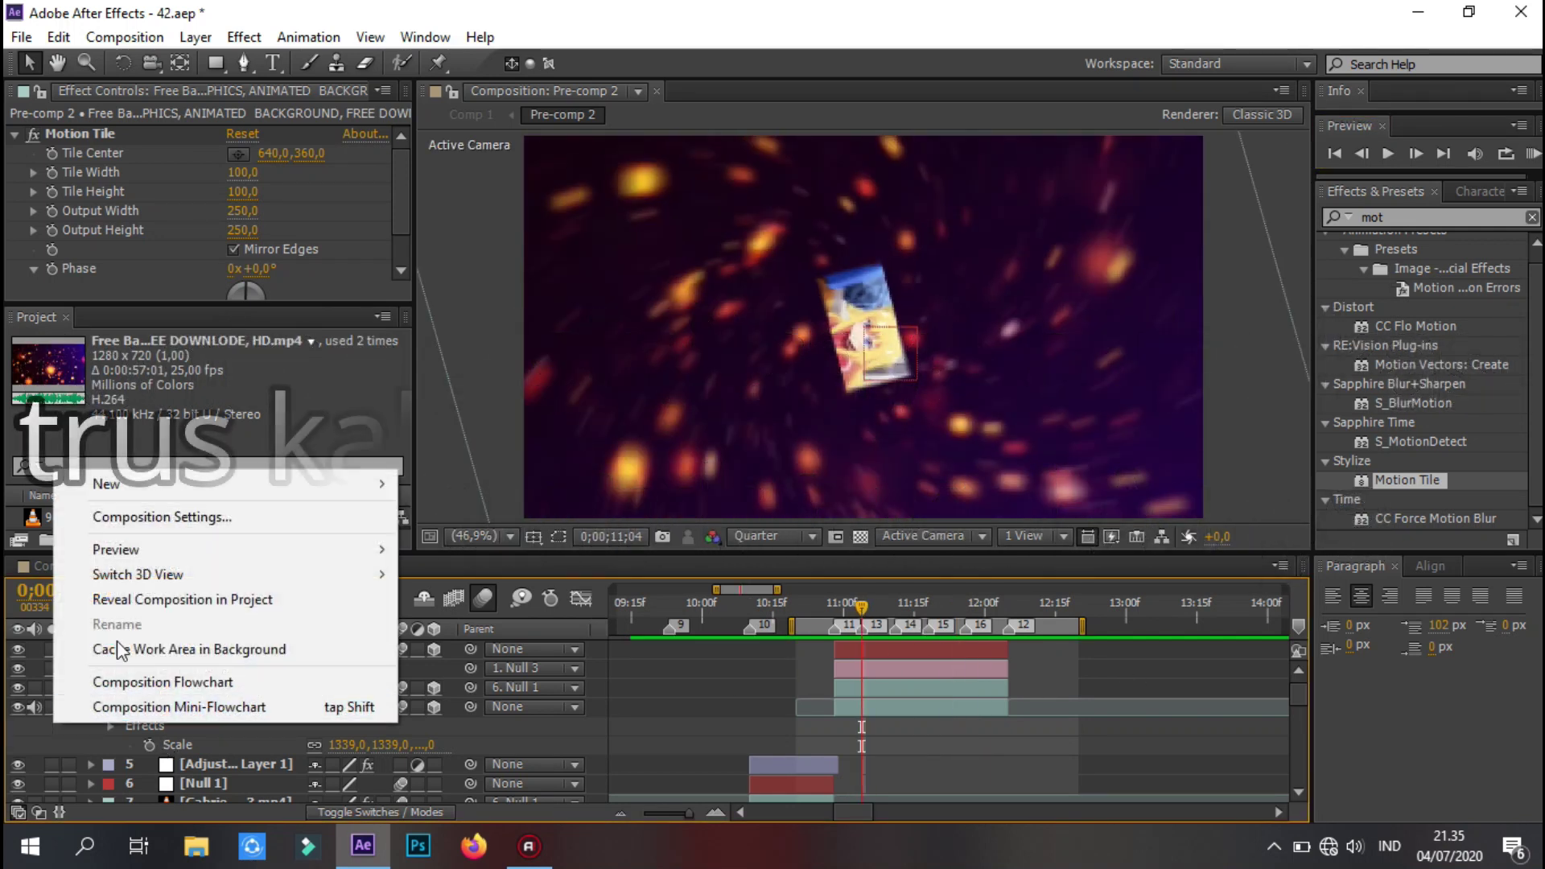
{"action": "mouse_move", "coordinate": [386, 483]}
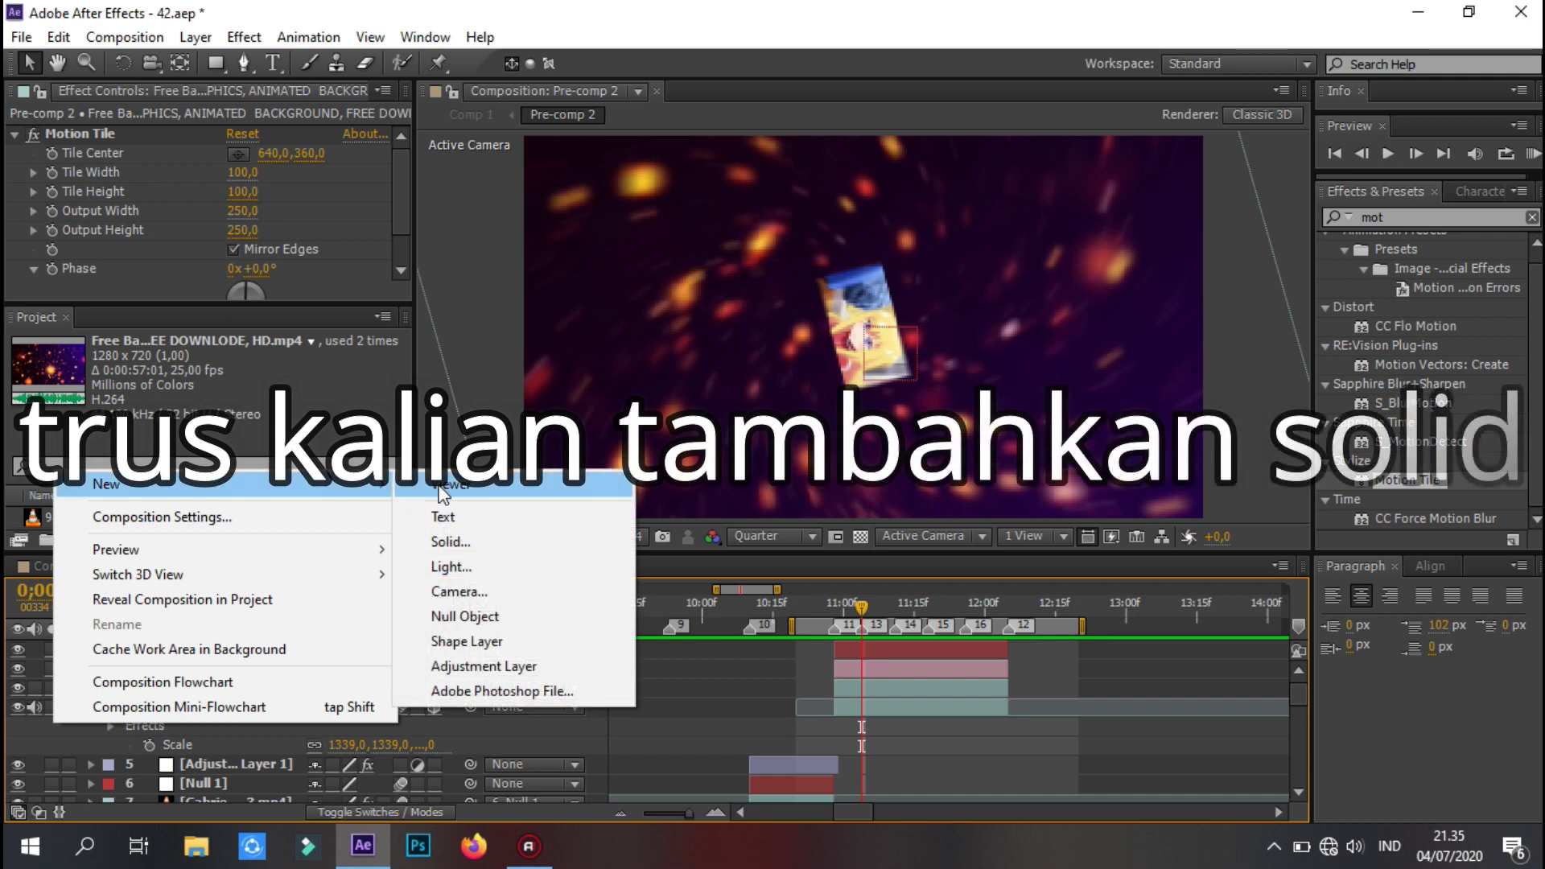
{"action": "left_click", "coordinate": [454, 541]}
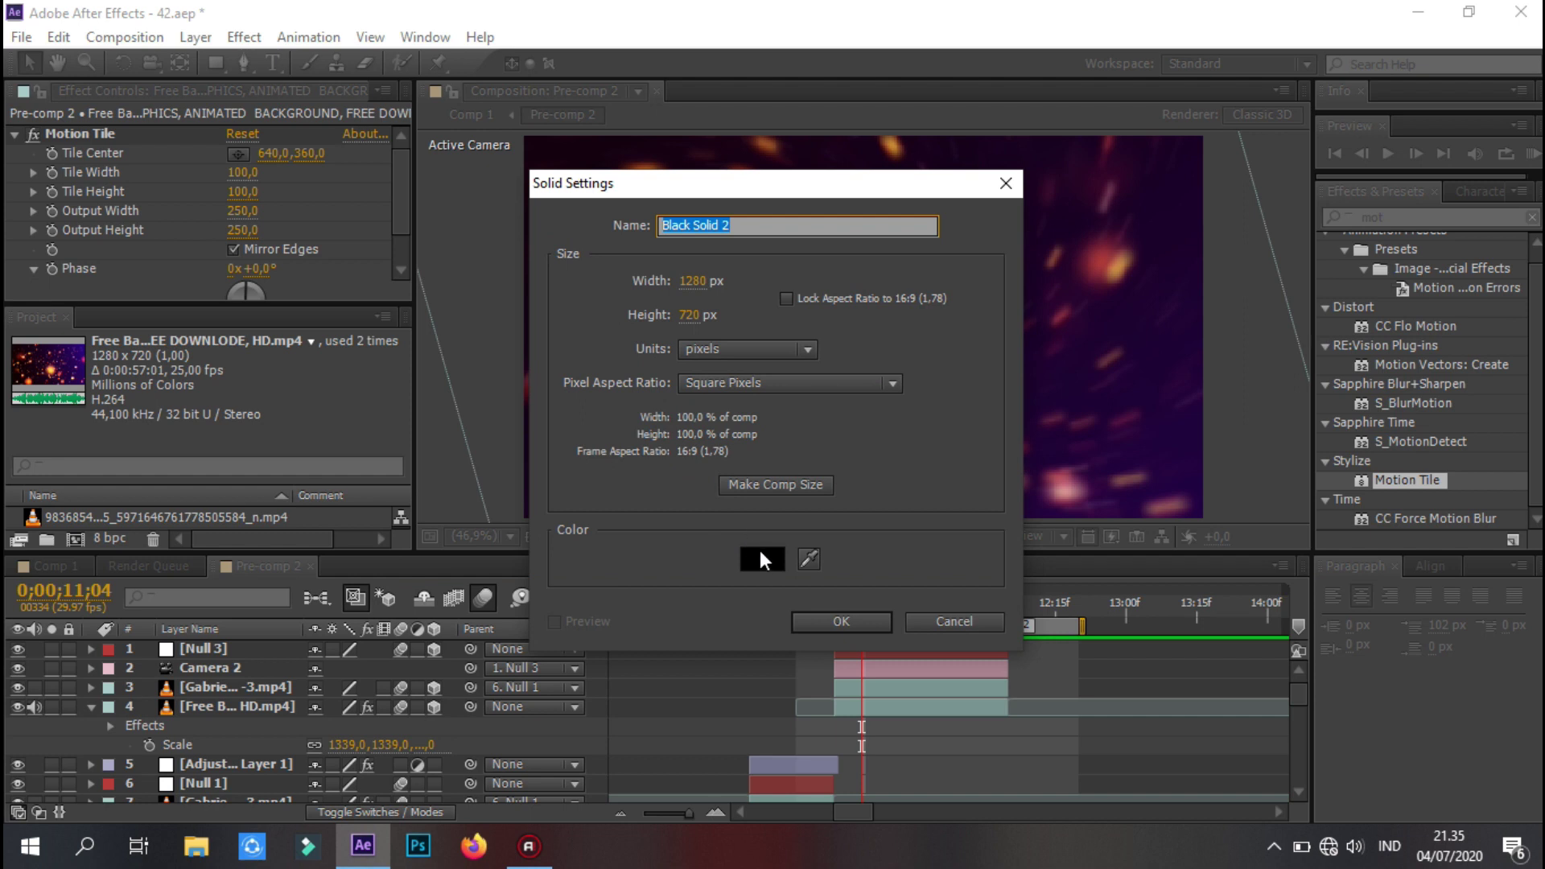
{"action": "left_click", "coordinate": [758, 550]}
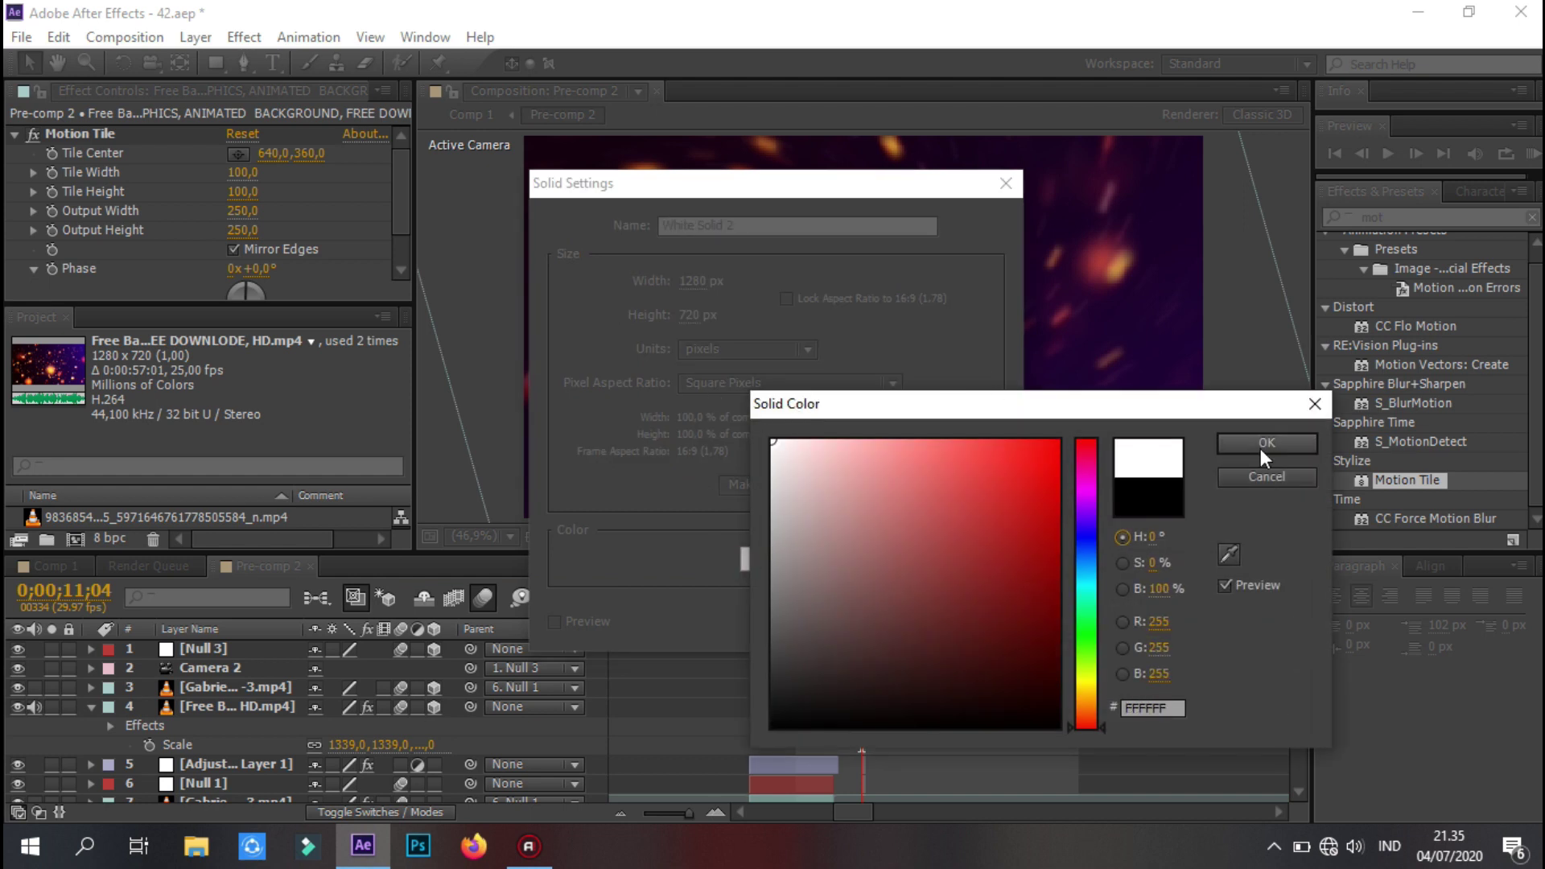
{"action": "left_click", "coordinate": [1260, 447]}
{"action": "left_click", "coordinate": [837, 622]}
- Trim the white solid so it runs only from 10;28 to 12;05
{"action": "left_click", "coordinate": [832, 610]}
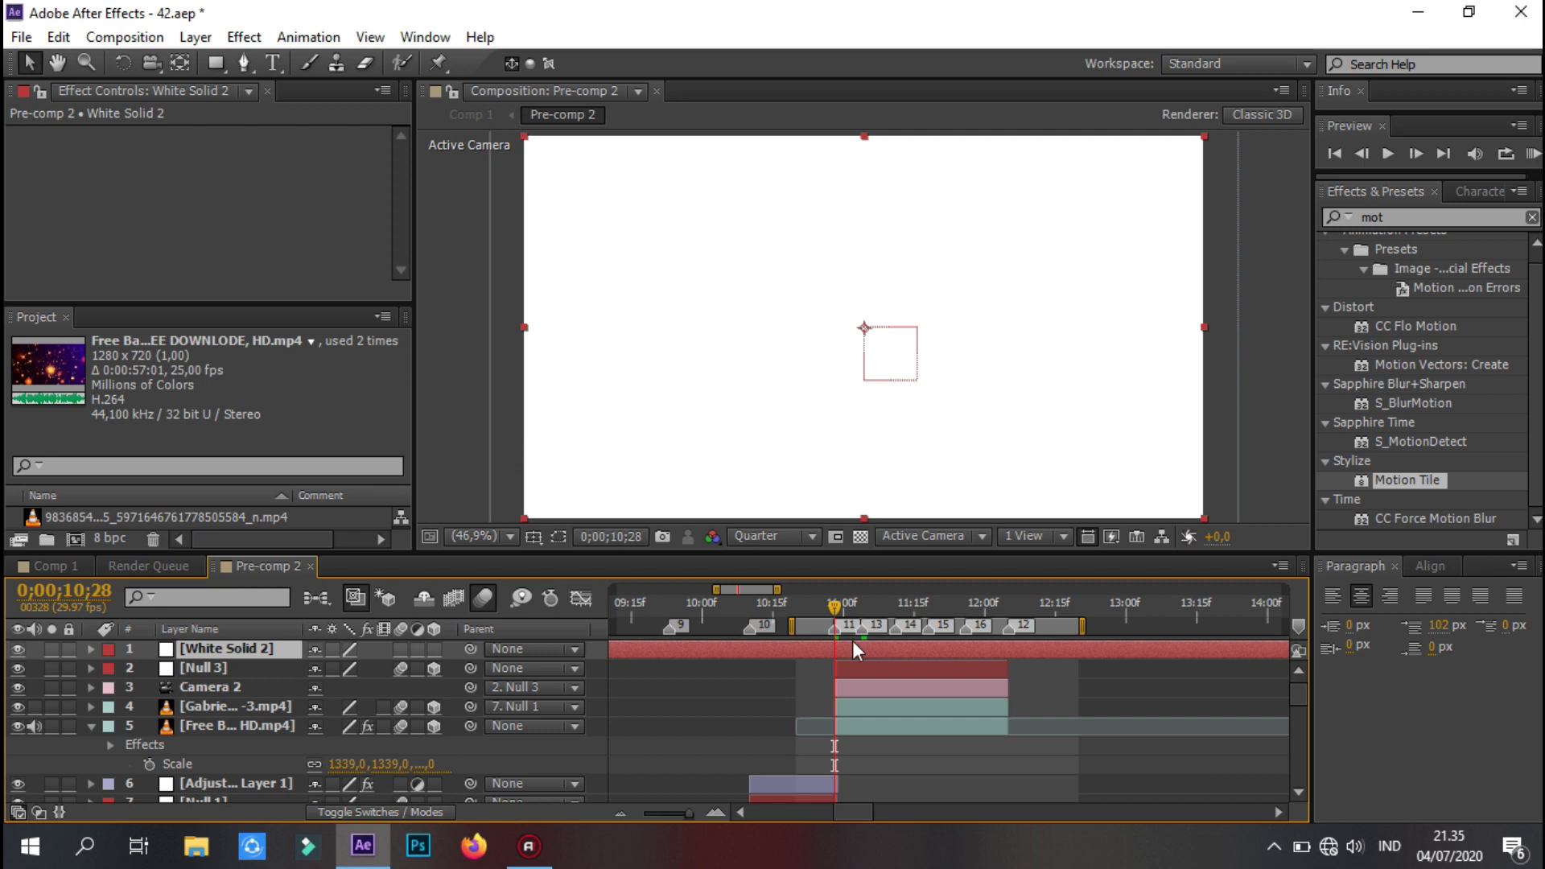
{"action": "key", "text": "ctrl+shift+d"}
{"action": "key", "text": "Delete"}
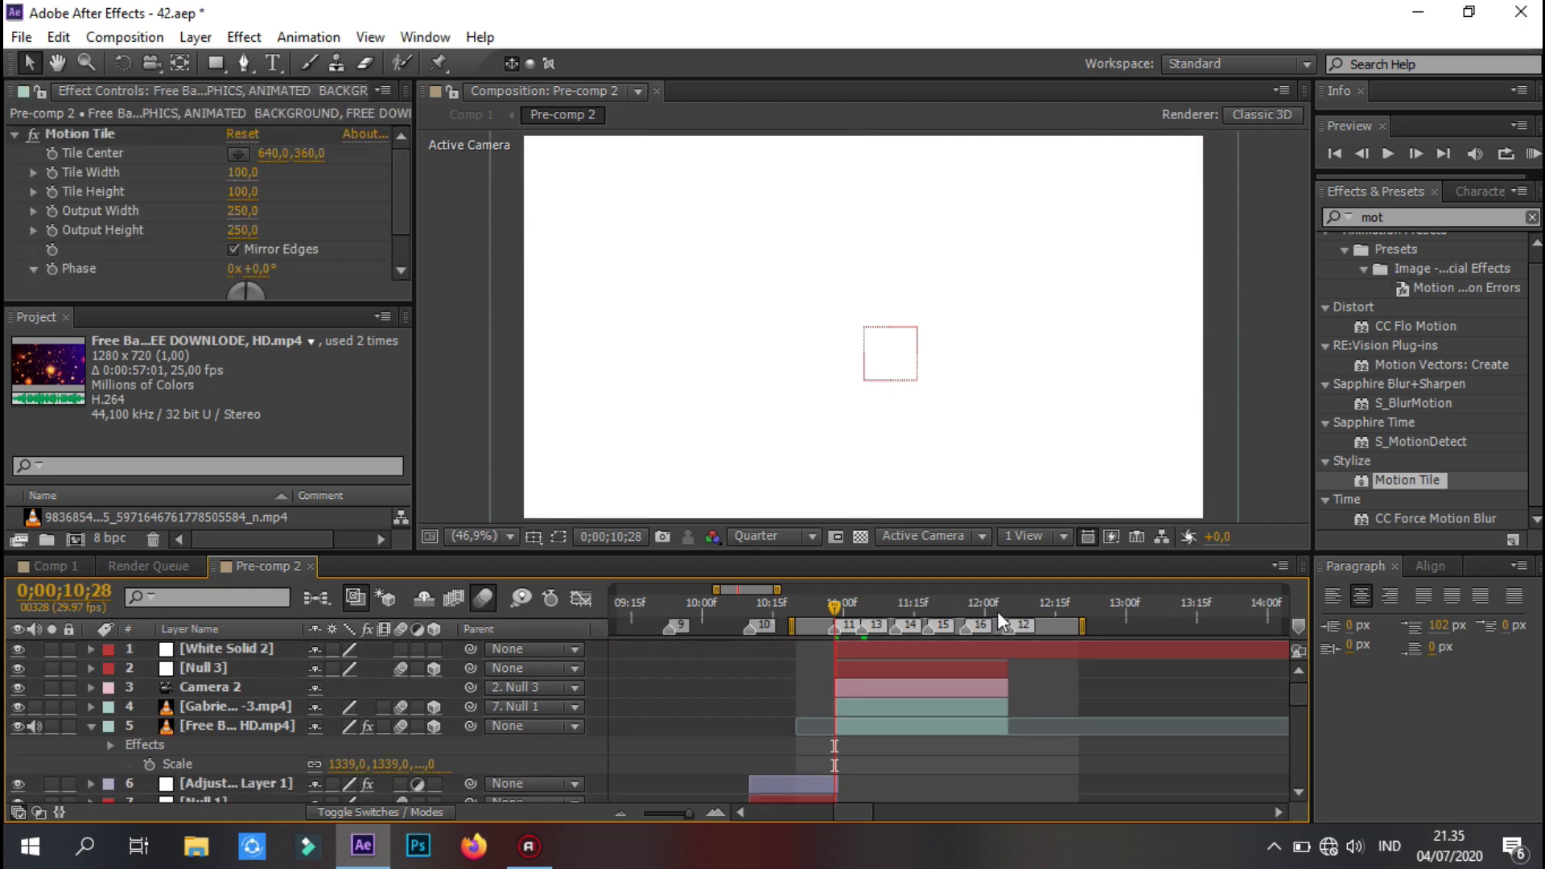
{"action": "left_click", "coordinate": [1010, 613]}
{"action": "left_click", "coordinate": [1011, 650]}
{"action": "key", "text": "ctrl+shift+d"}
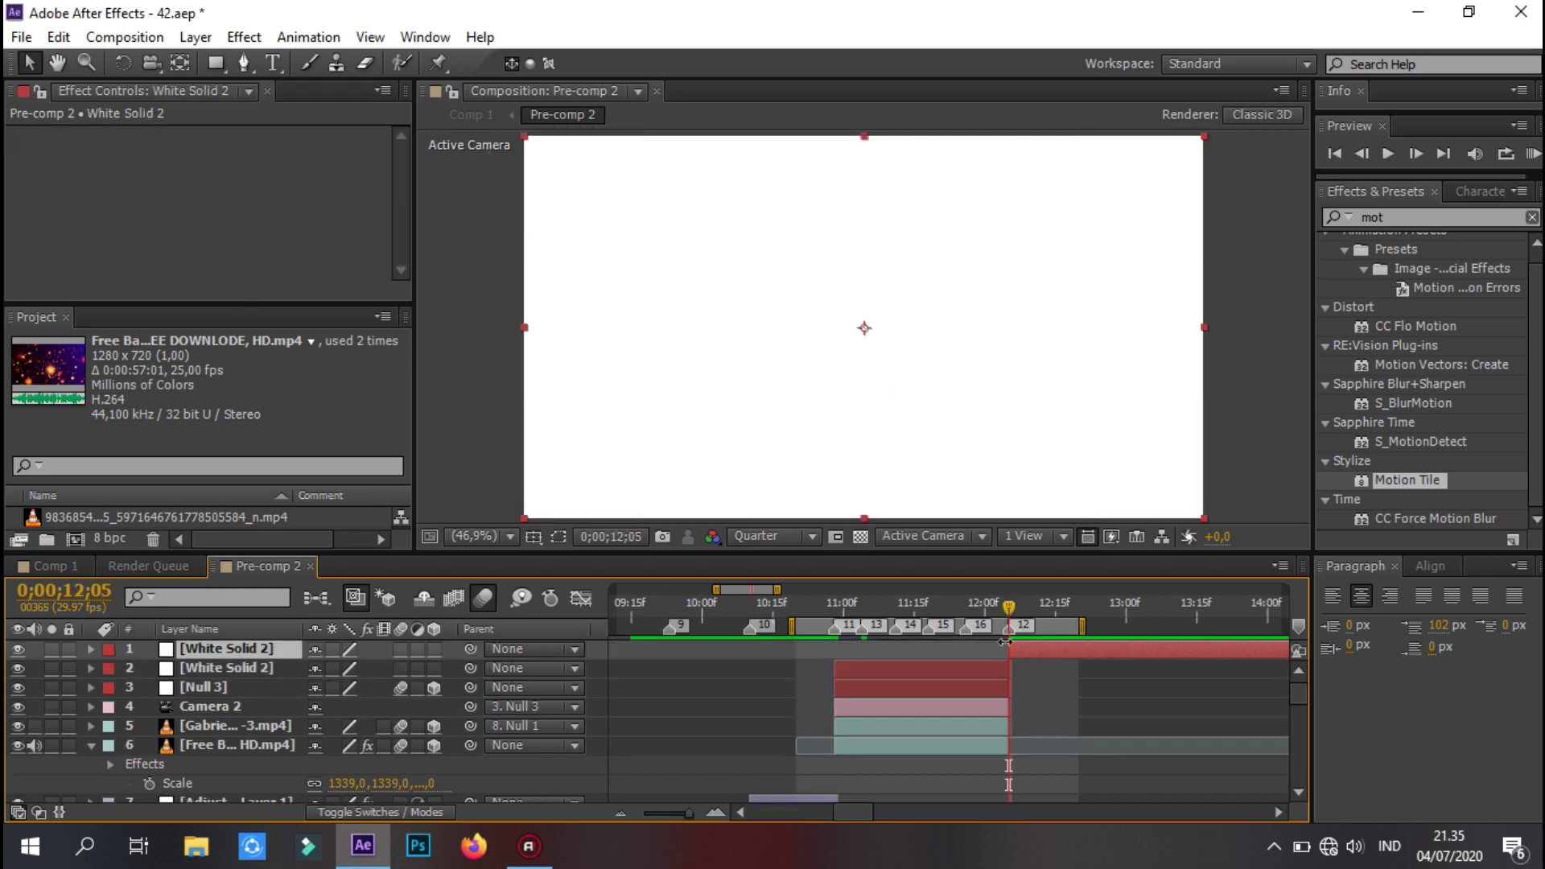
{"action": "key", "text": "Delete"}
{"action": "left_click_drag", "start_coordinate": [1009, 605], "coordinate": [848, 609]}
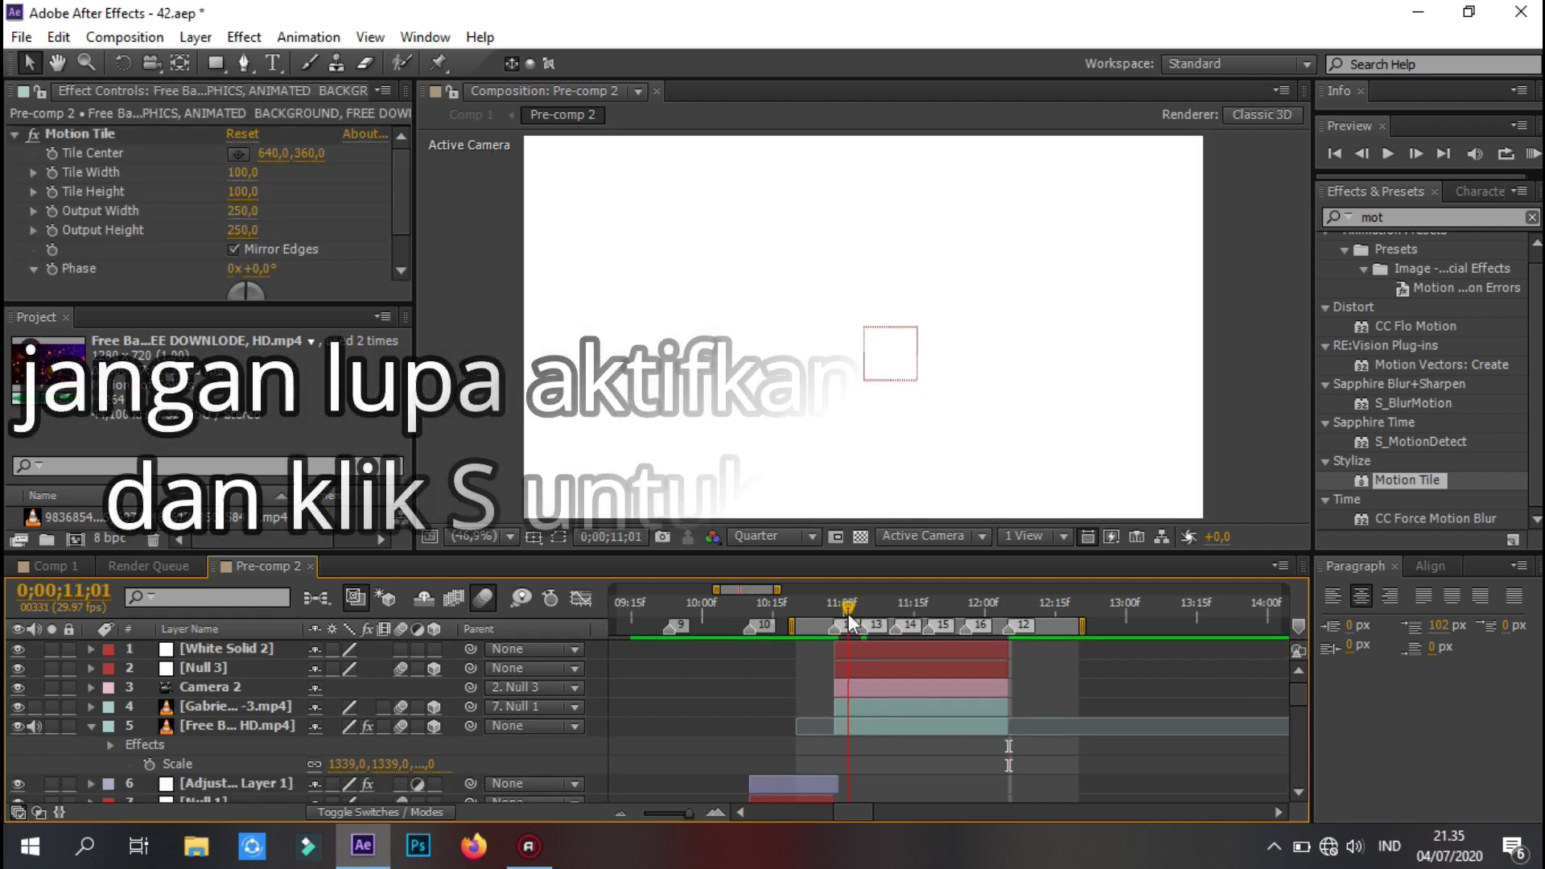
{"action": "left_click", "coordinate": [265, 648]}
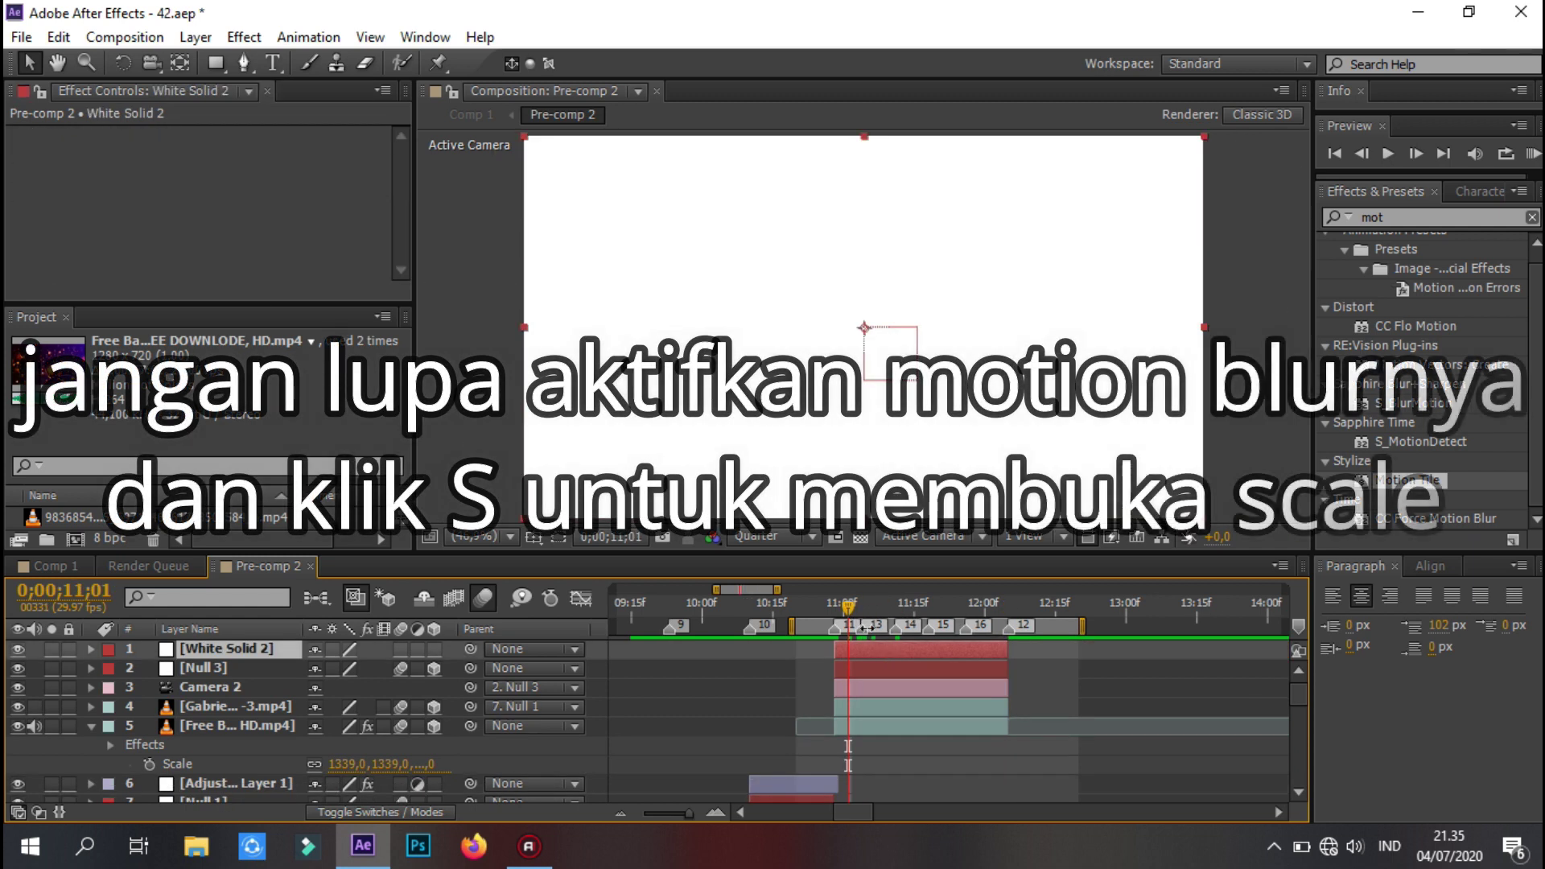
- Enable motion blur on White Solid 2 and set its unlinked Scale to 100, 1%
{"action": "left_click", "coordinate": [400, 649]}
{"action": "key", "text": "s"}
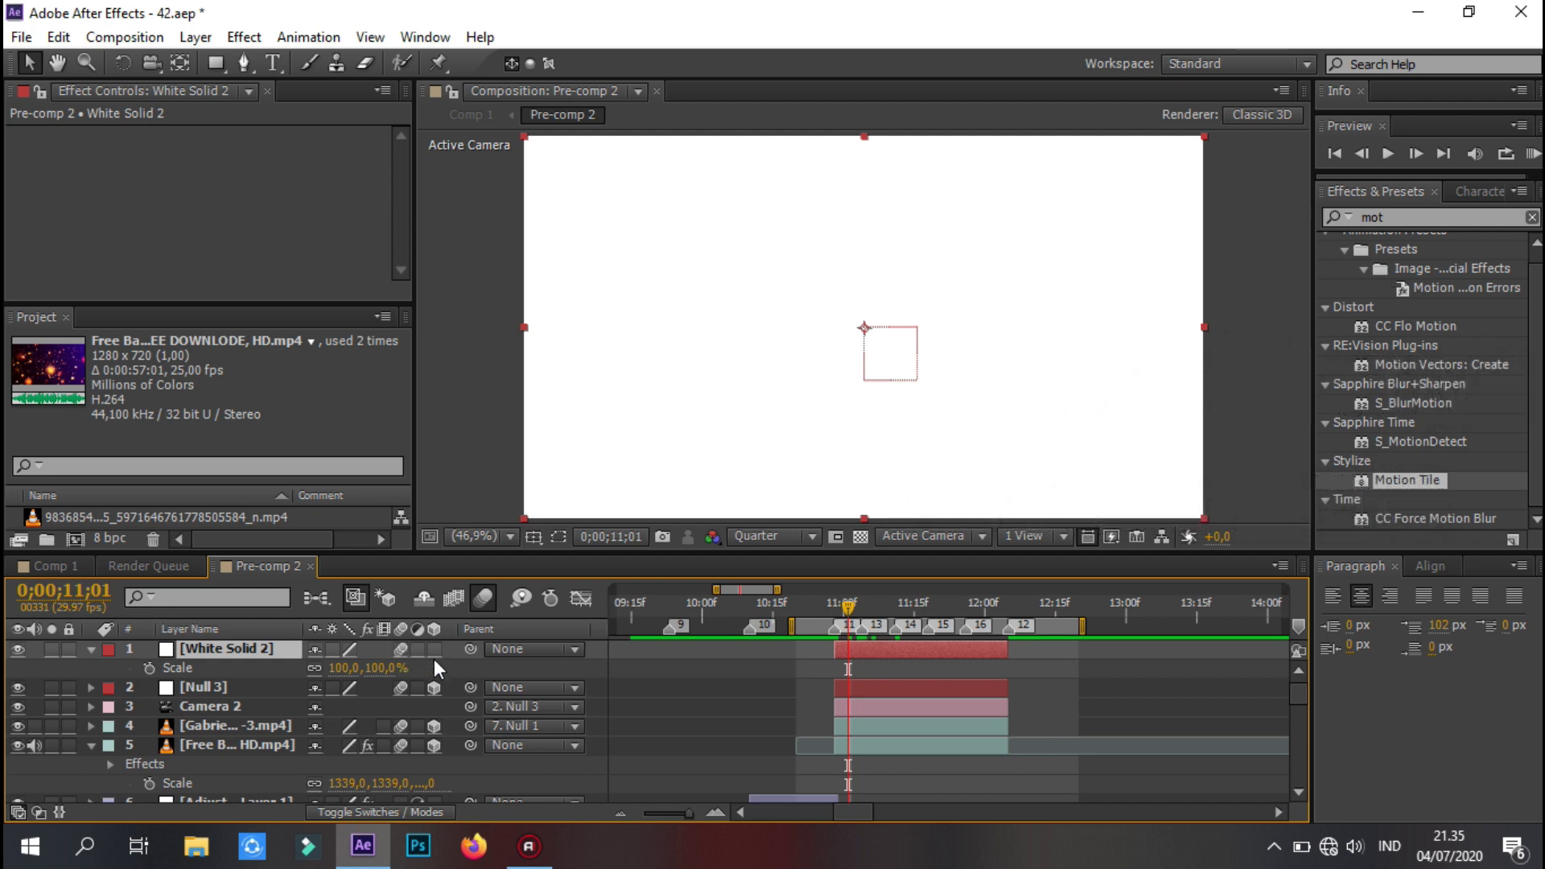
{"action": "left_click", "coordinate": [314, 668]}
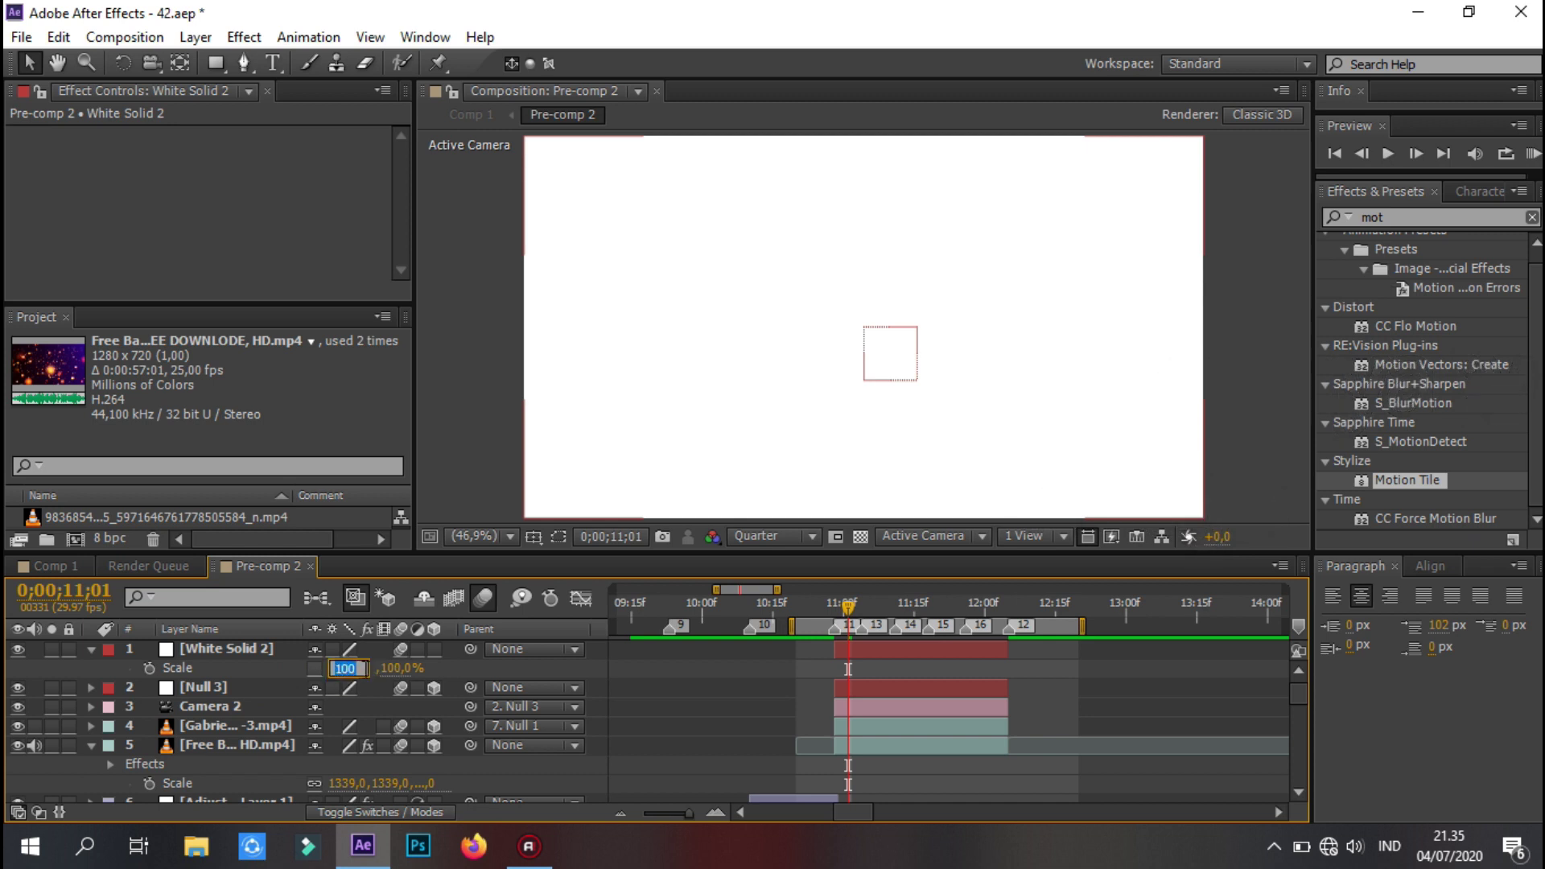
{"action": "type", "text": "1"}
{"action": "key", "text": "Return"}
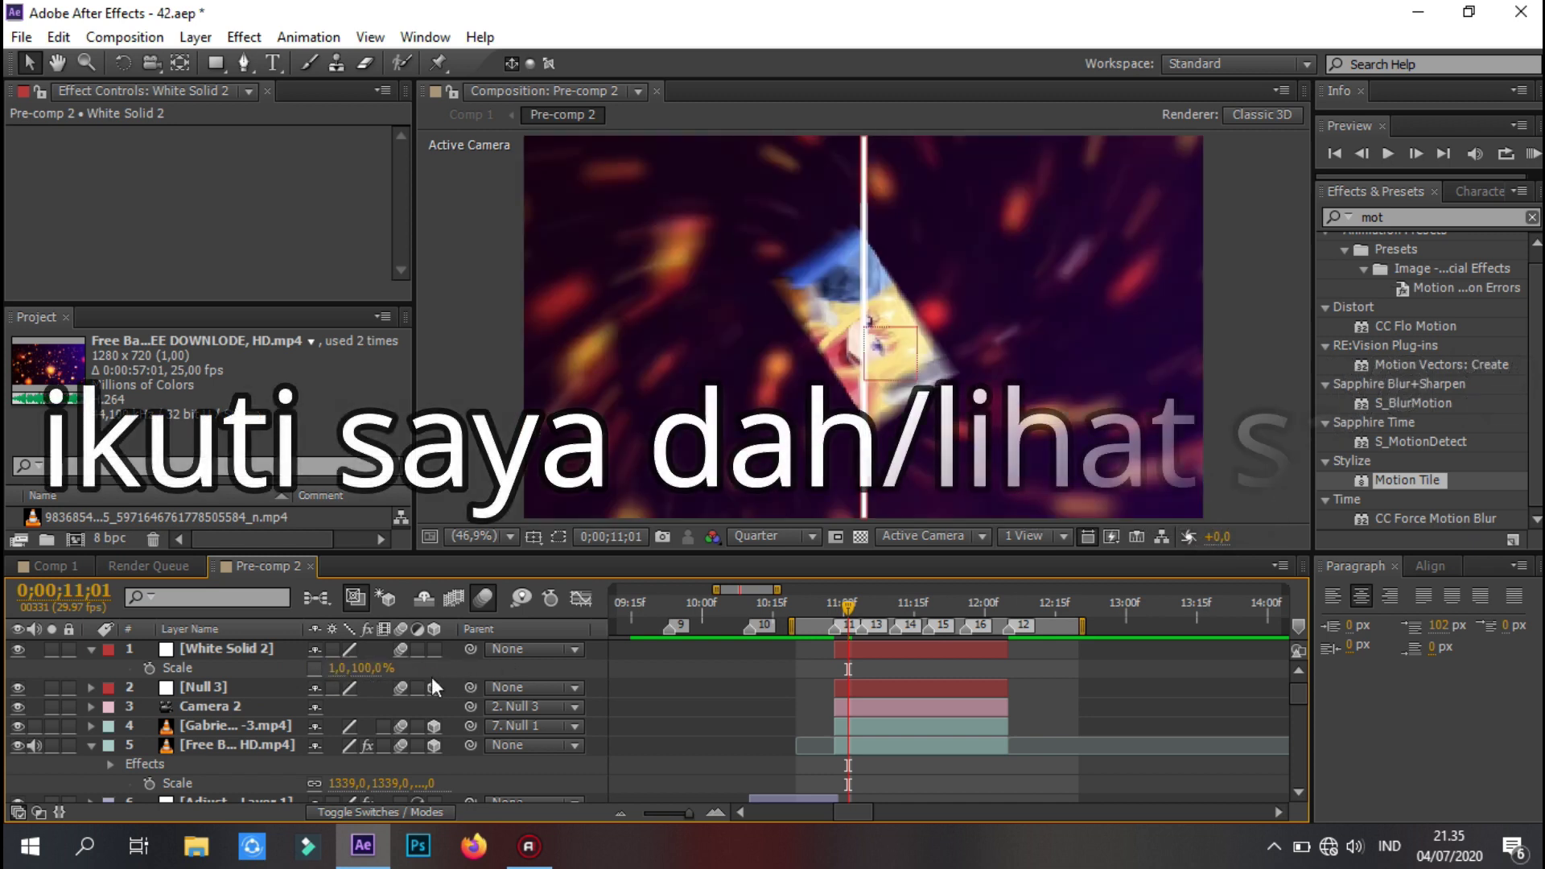
{"action": "left_click", "coordinate": [337, 668]}
{"action": "type", "text": "100"}
{"action": "key", "text": "Tab"}
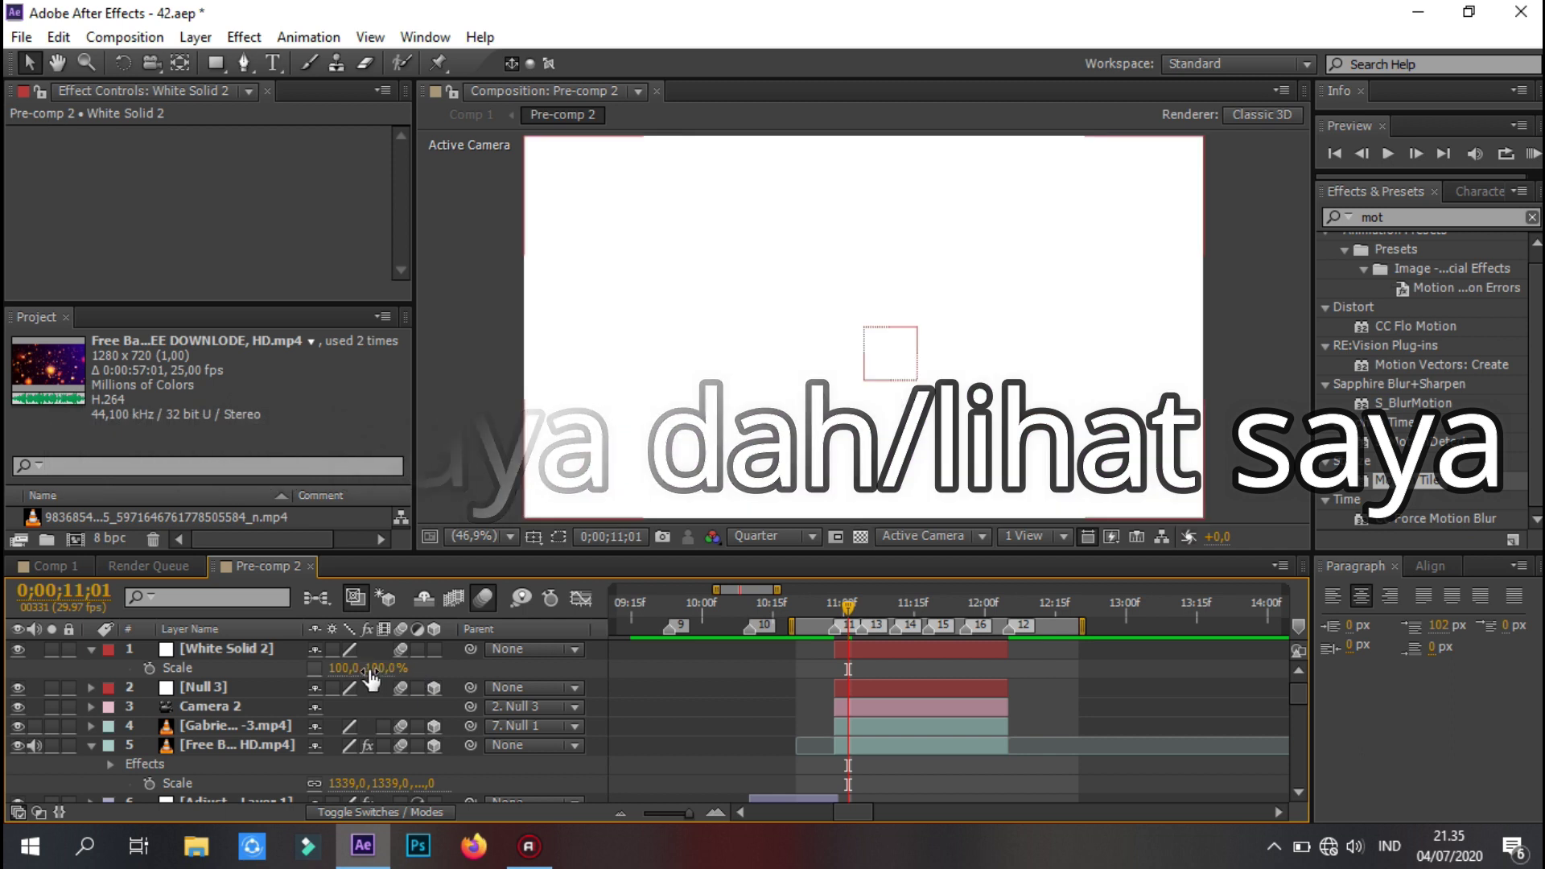
{"action": "type", "text": "1"}
{"action": "key", "text": "Return"}
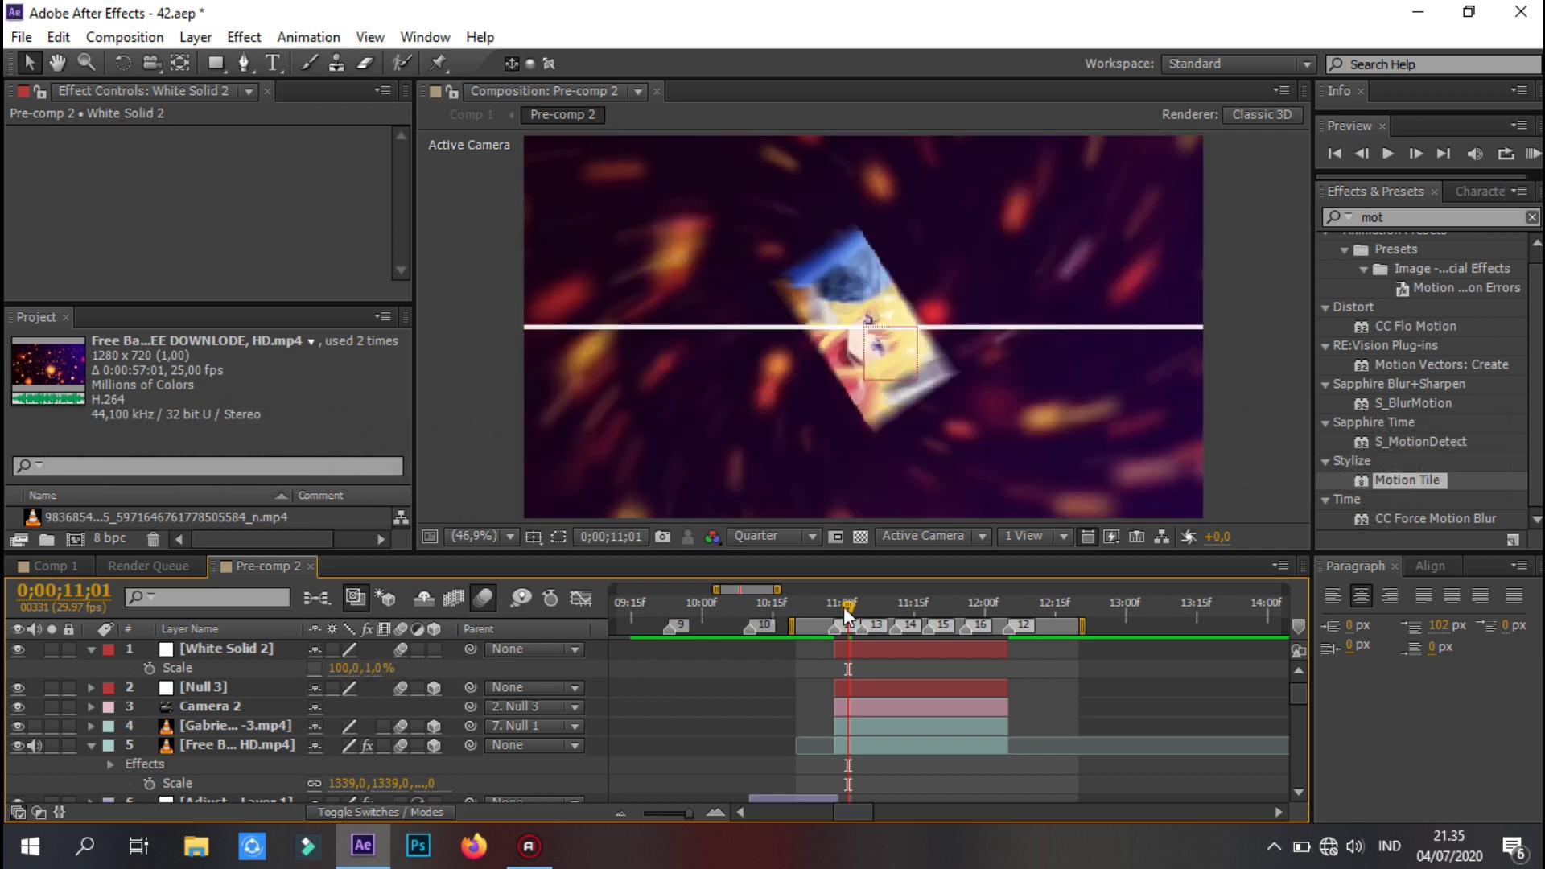
{"action": "left_click_drag", "start_coordinate": [845, 607], "coordinate": [874, 605]}
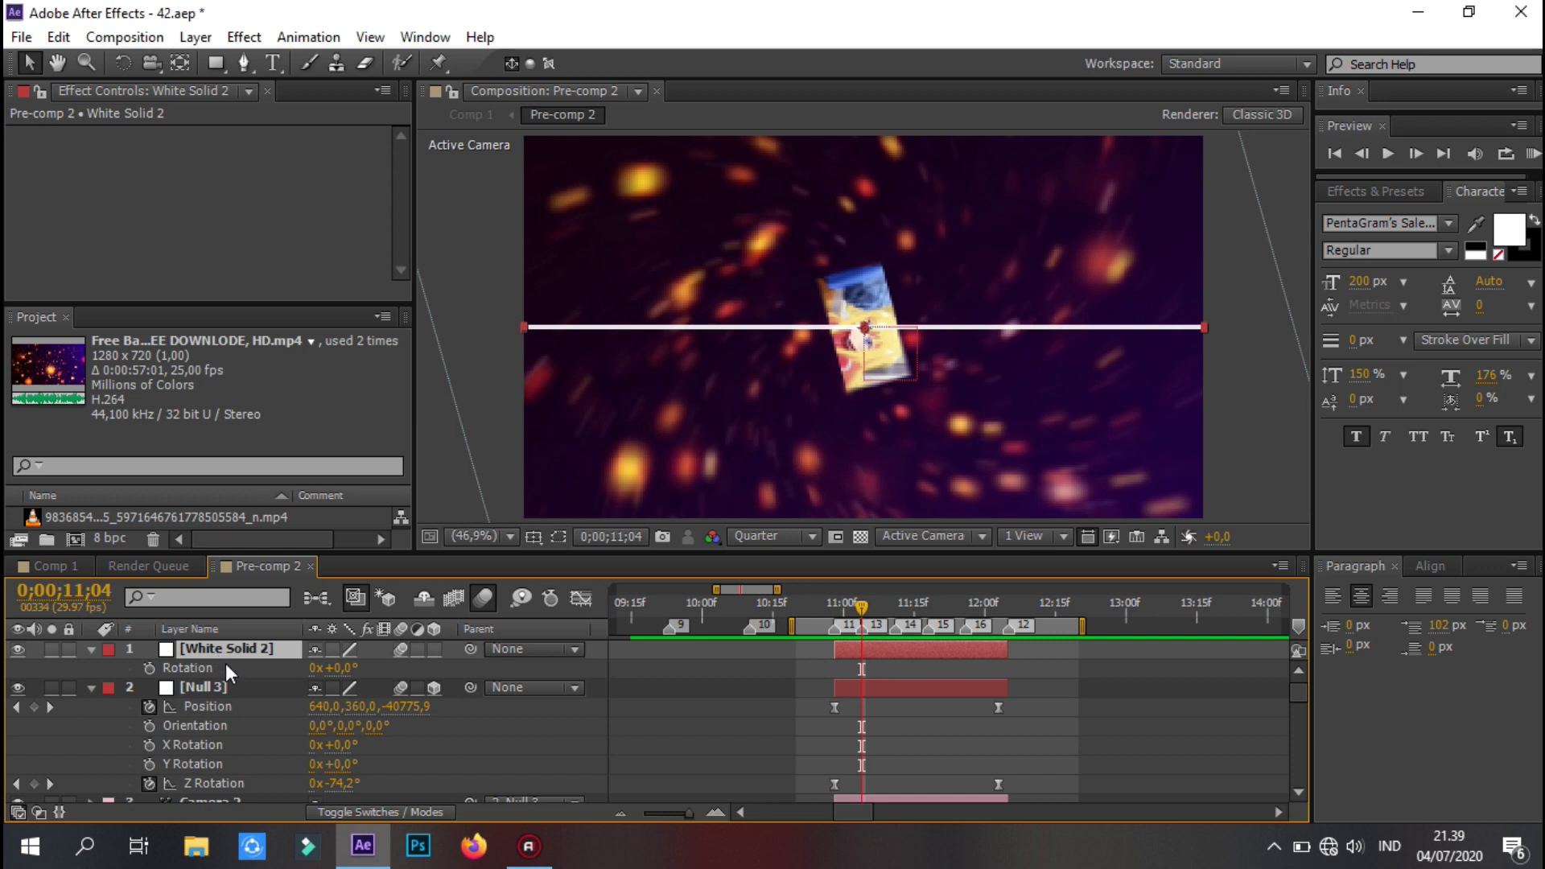
- Make White Solid 2 a 3D layer with 1000% width scale, then RAM preview it
{"action": "key", "text": "s"}
{"action": "left_click", "coordinate": [436, 649]}
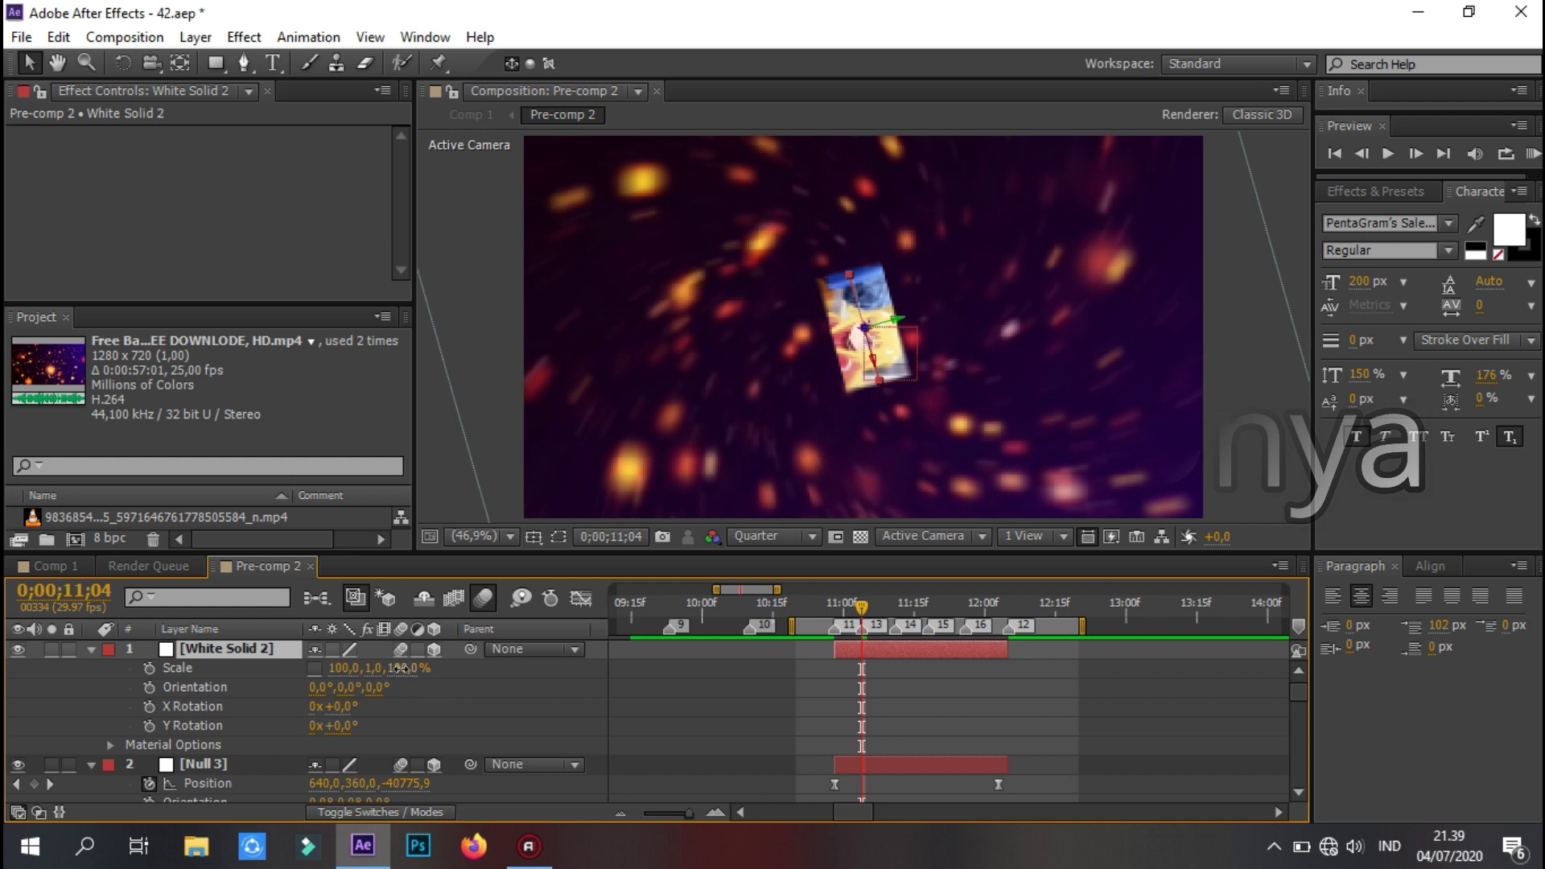
{"action": "left_click", "coordinate": [344, 669]}
{"action": "type", "text": "10"}
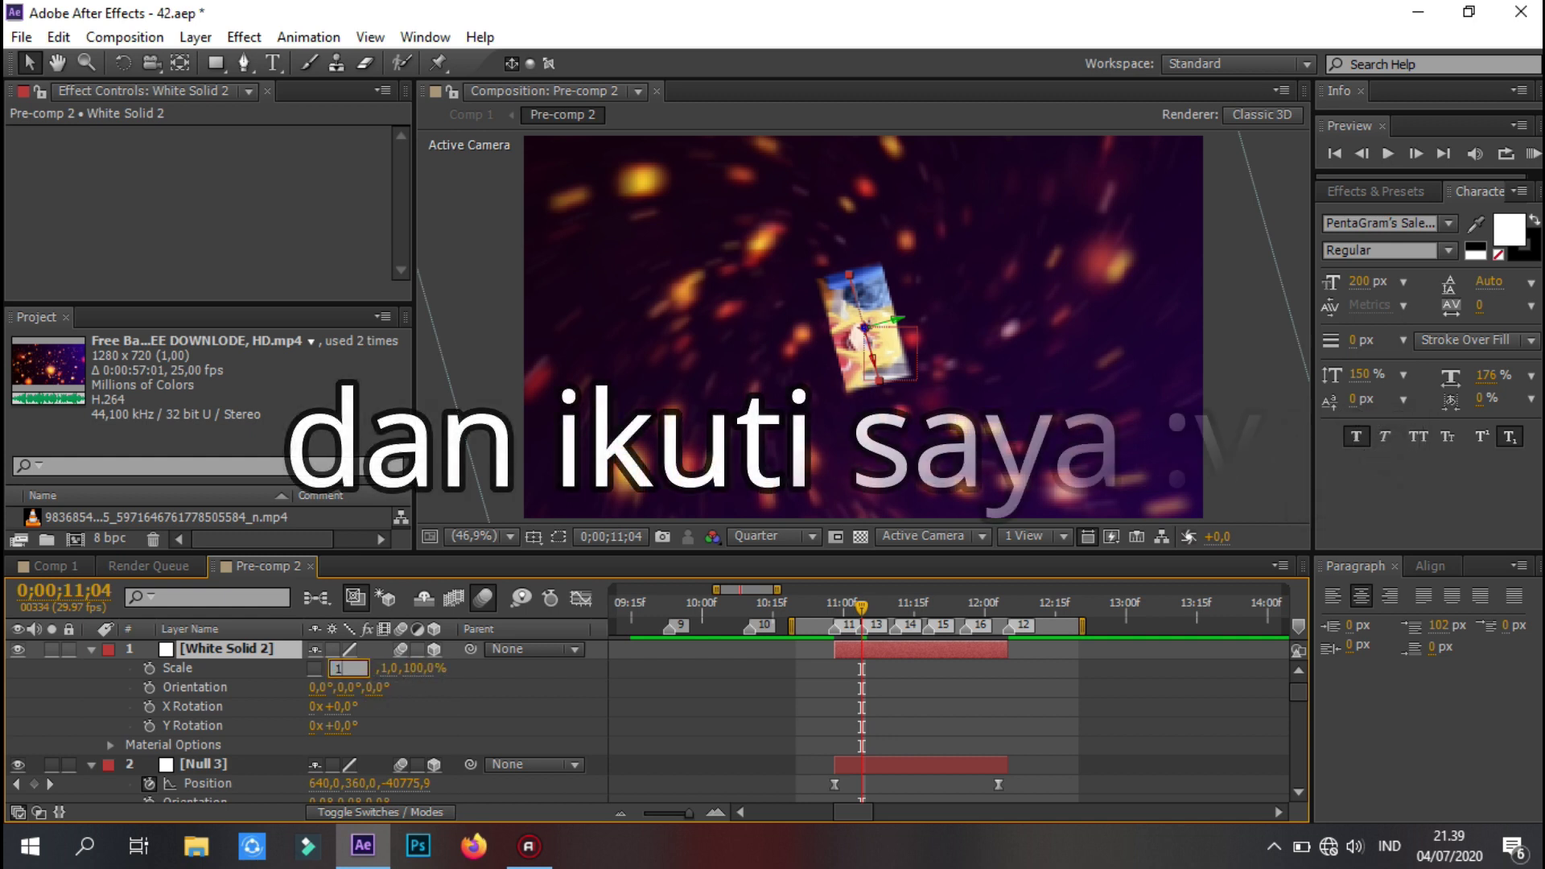
{"action": "key", "text": "Return"}
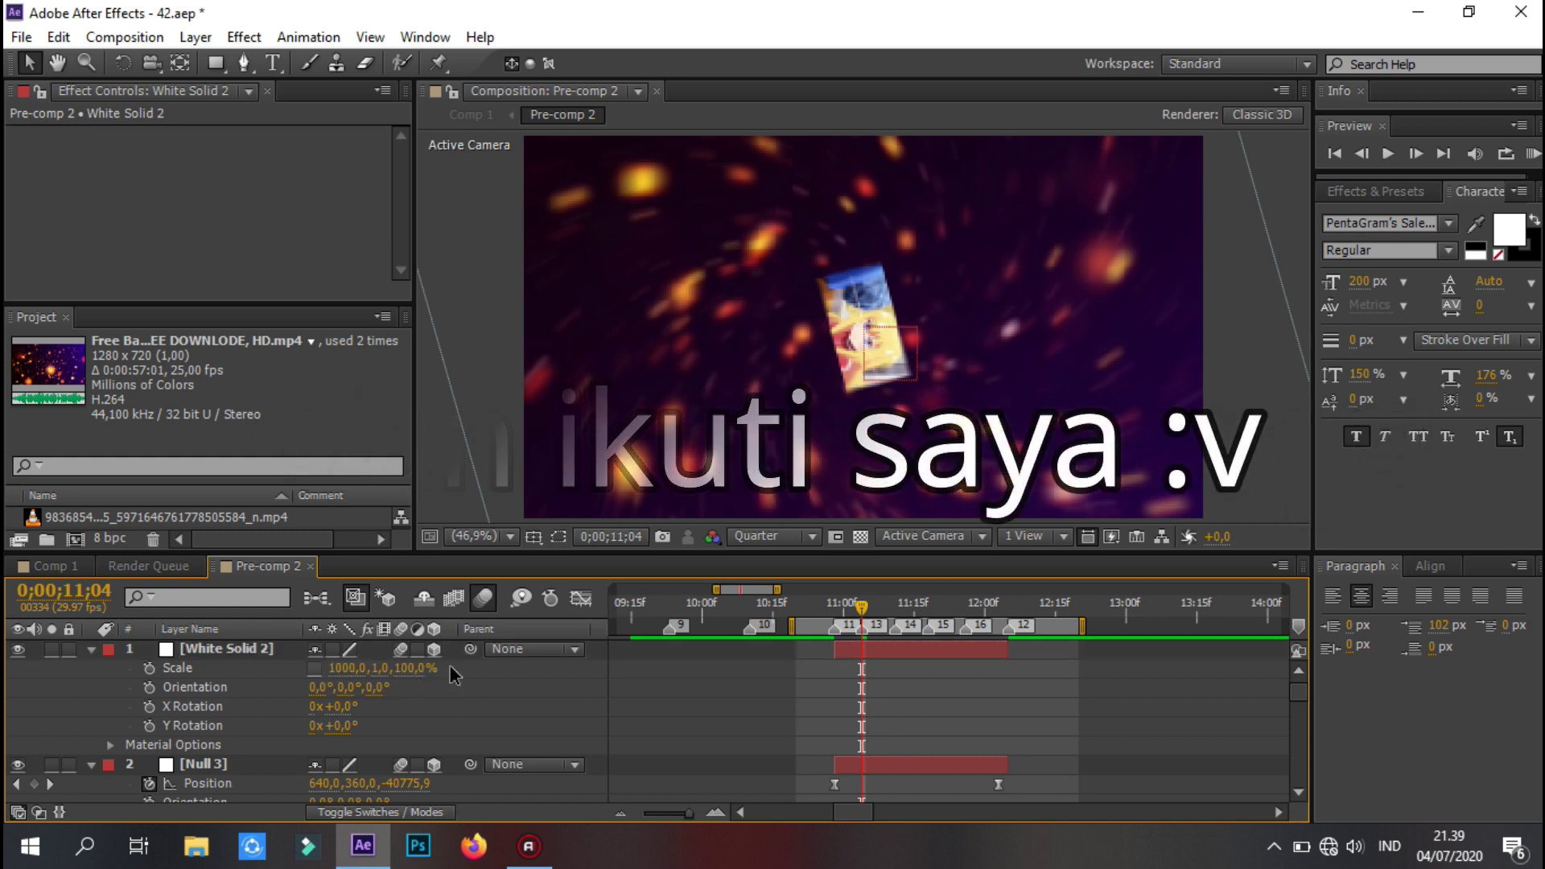
{"action": "left_click", "coordinate": [557, 686]}
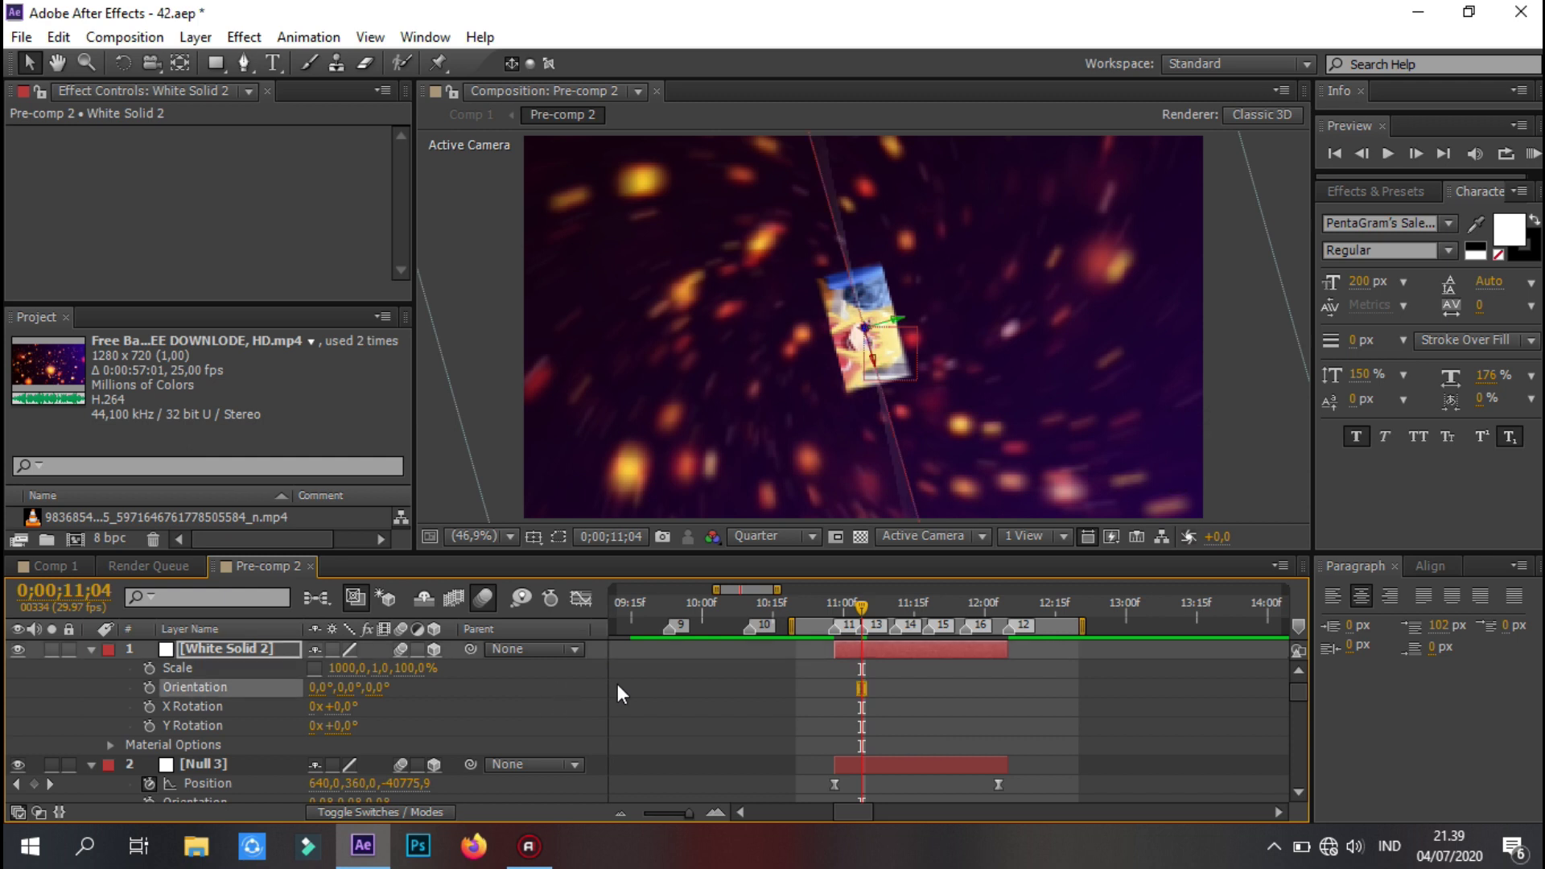
{"action": "left_click", "coordinate": [1533, 154]}
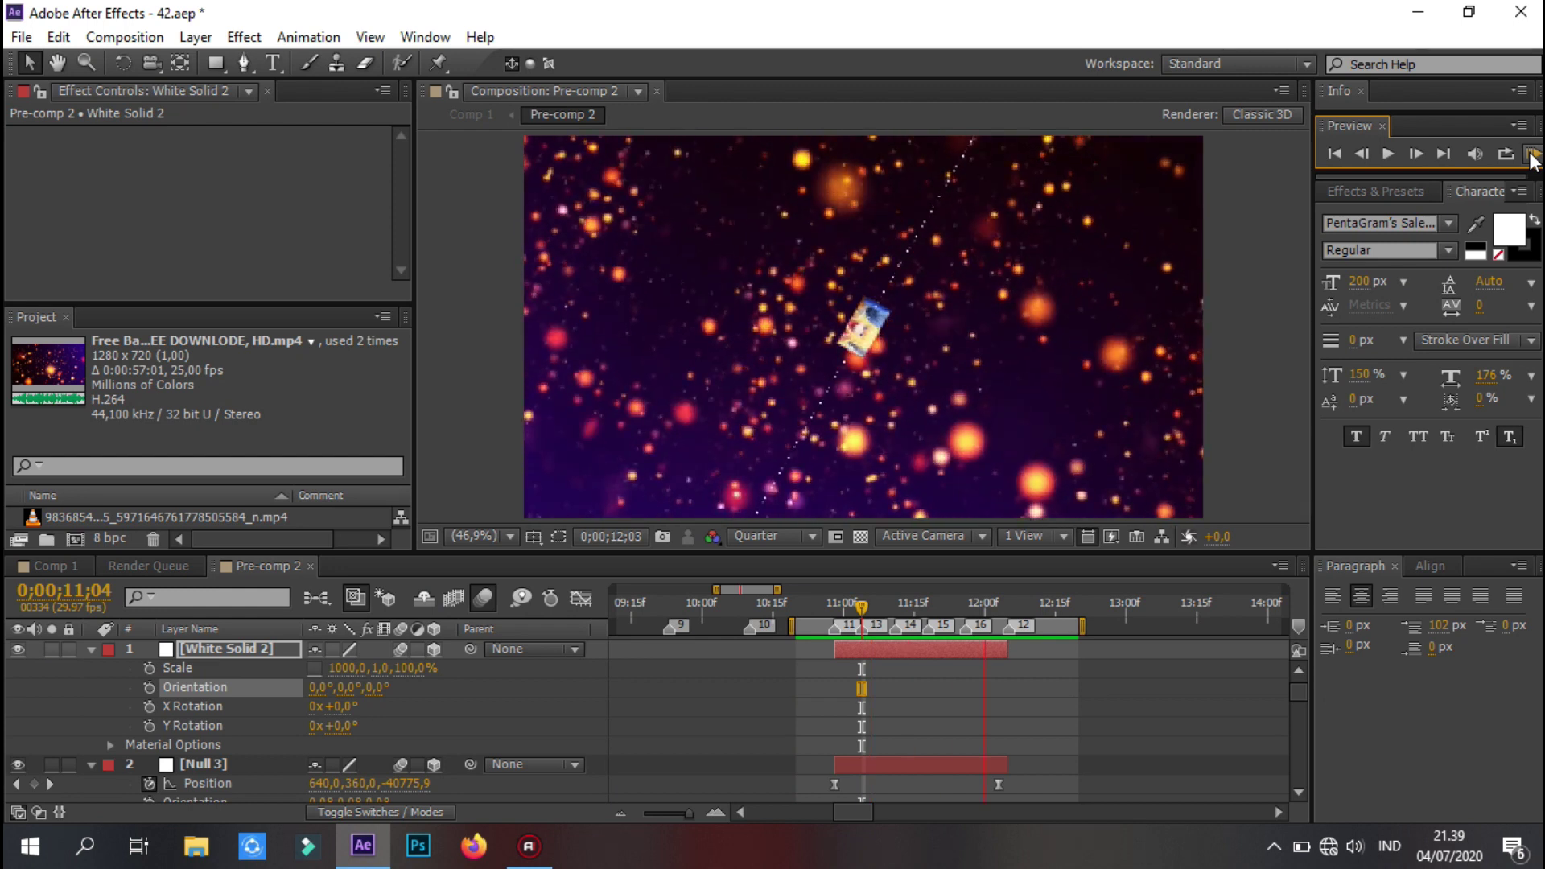
{"action": "key", "text": "space"}
{"action": "left_click_drag", "start_coordinate": [849, 617], "coordinate": [862, 616]}
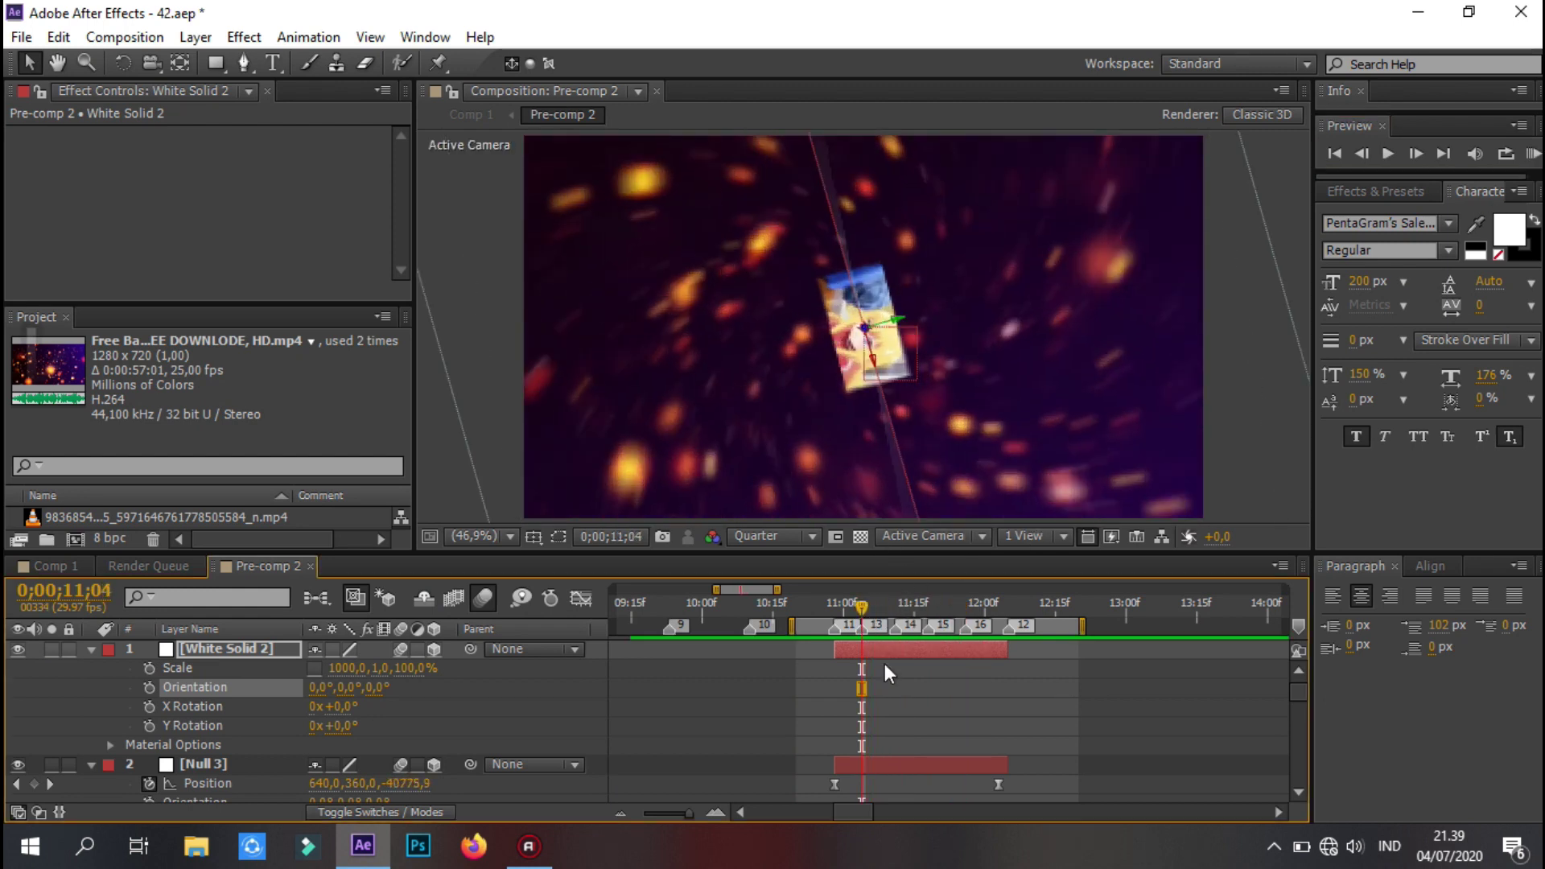
- Copy Null 3's Z position (-40775.9) into White Solid 2's Position
{"action": "scroll", "coordinate": [885, 663], "scroll_direction": "down", "scroll_amount": 2}
{"action": "left_click", "coordinate": [893, 708]}
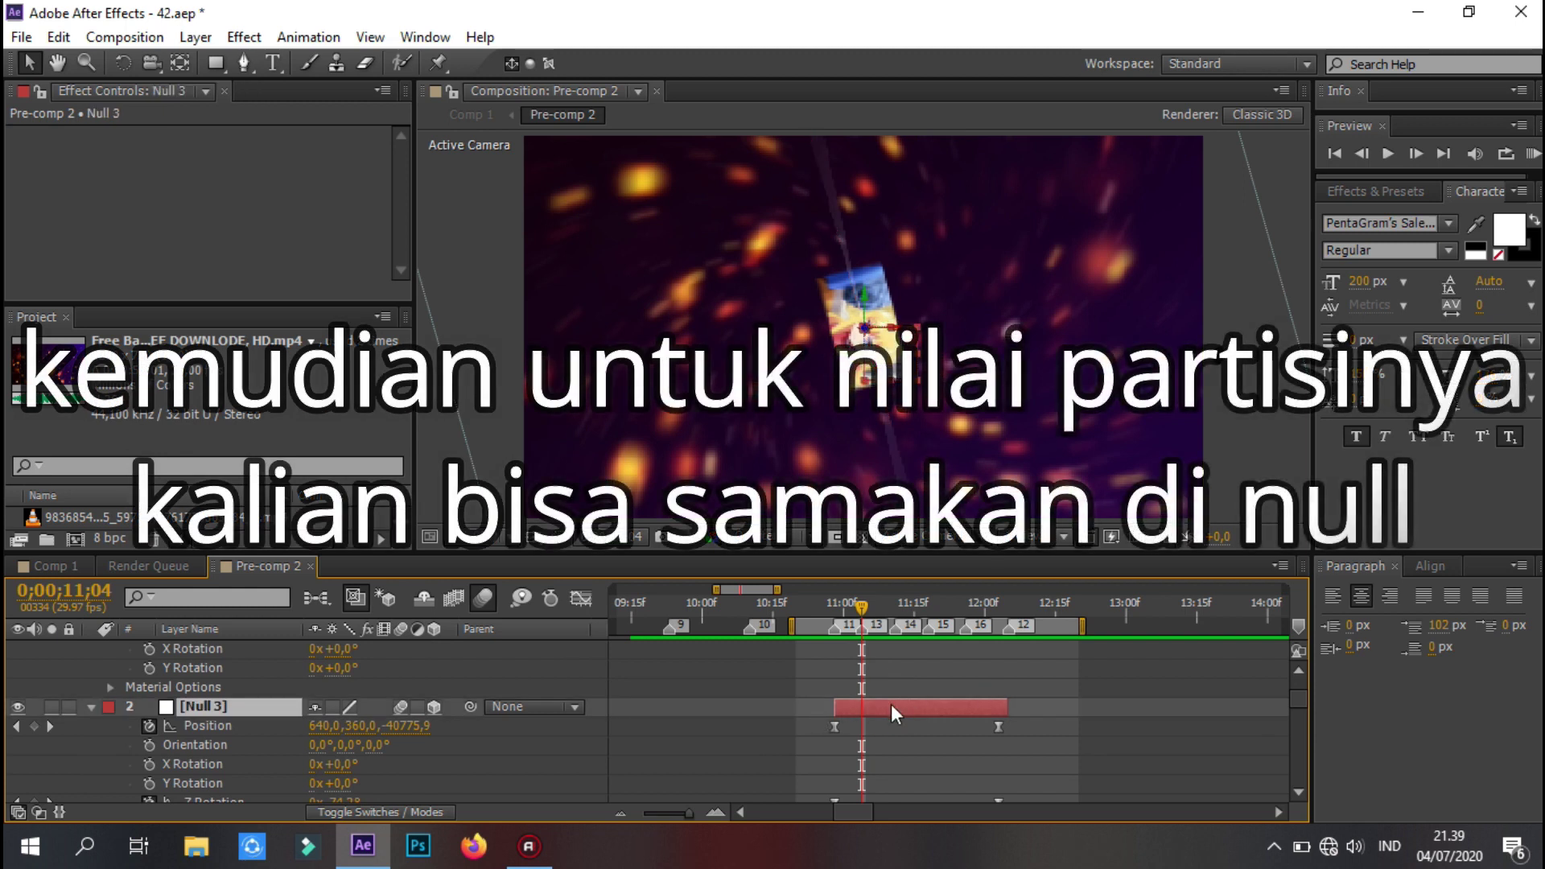
{"action": "scroll", "coordinate": [891, 703], "scroll_direction": "down", "scroll_amount": 2}
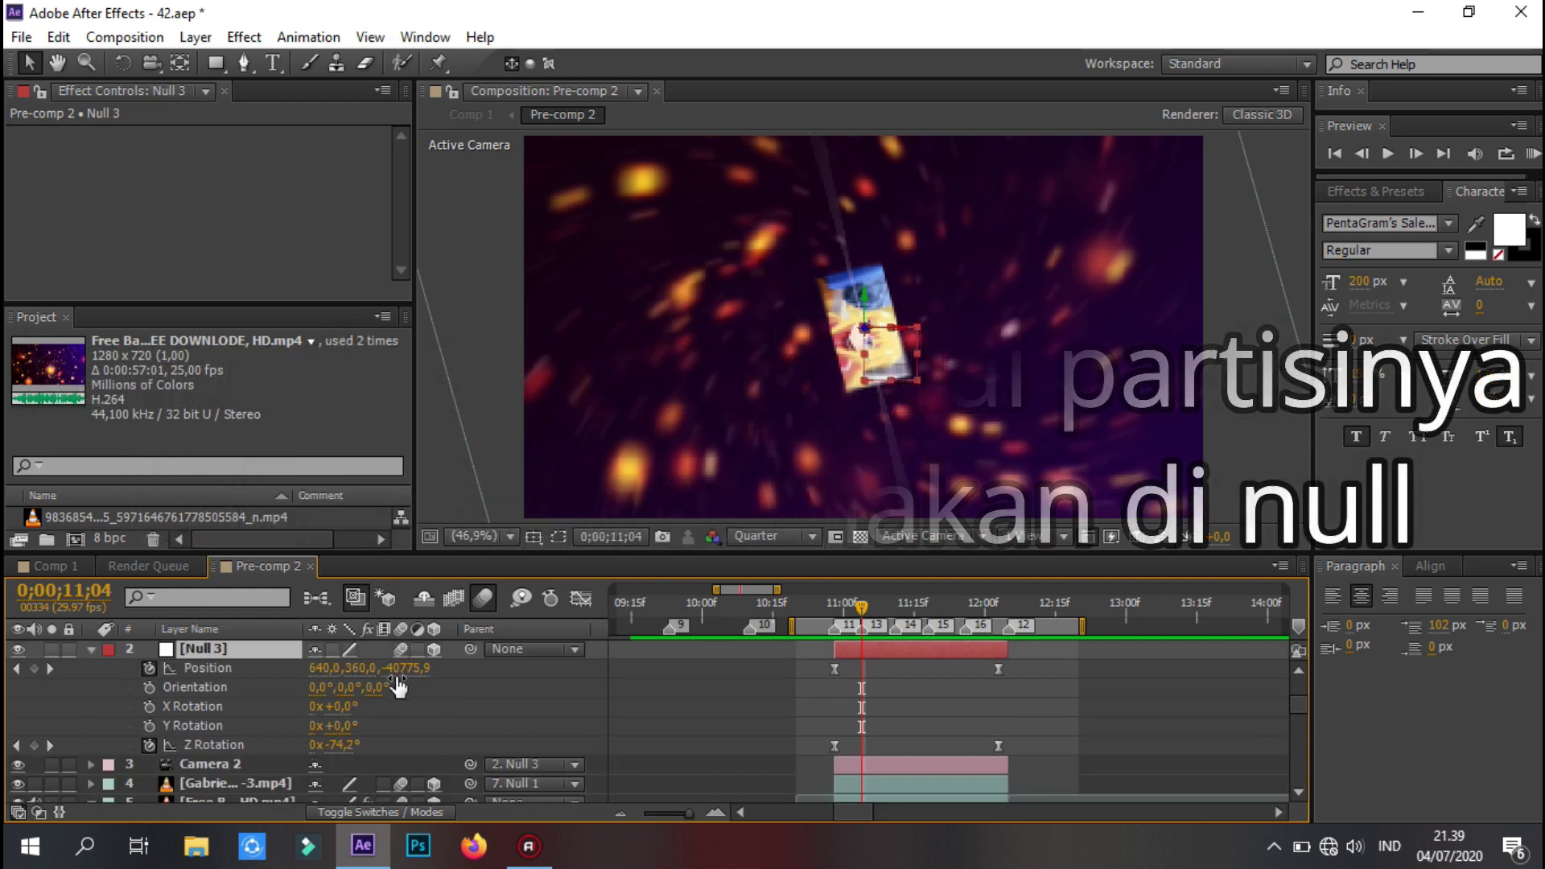
{"action": "left_click", "coordinate": [402, 668]}
{"action": "left_click", "coordinate": [496, 673]}
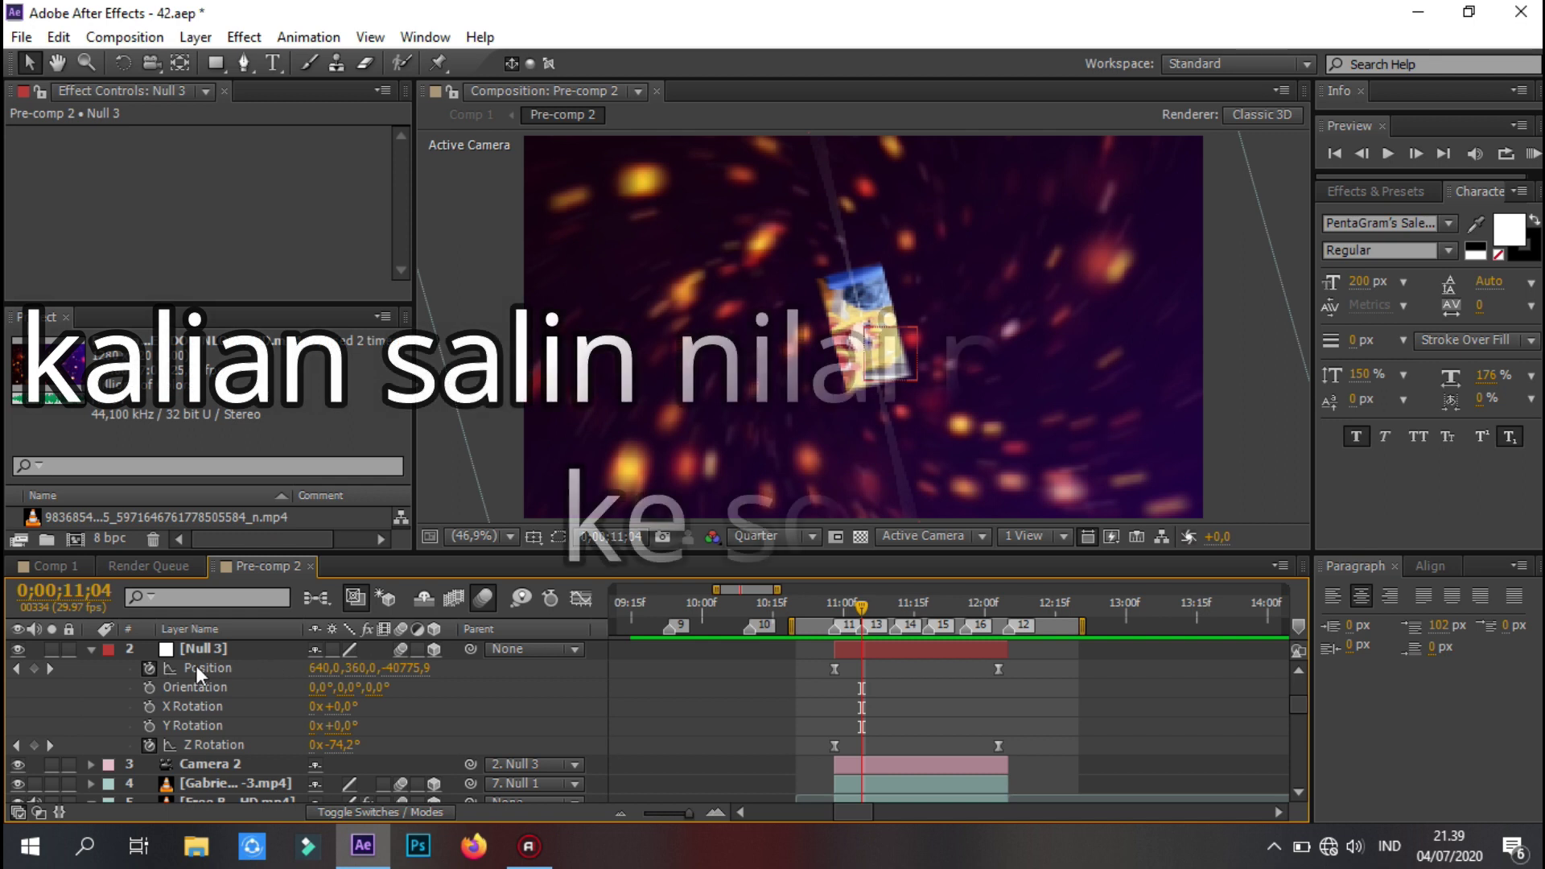
{"action": "left_click", "coordinate": [396, 667]}
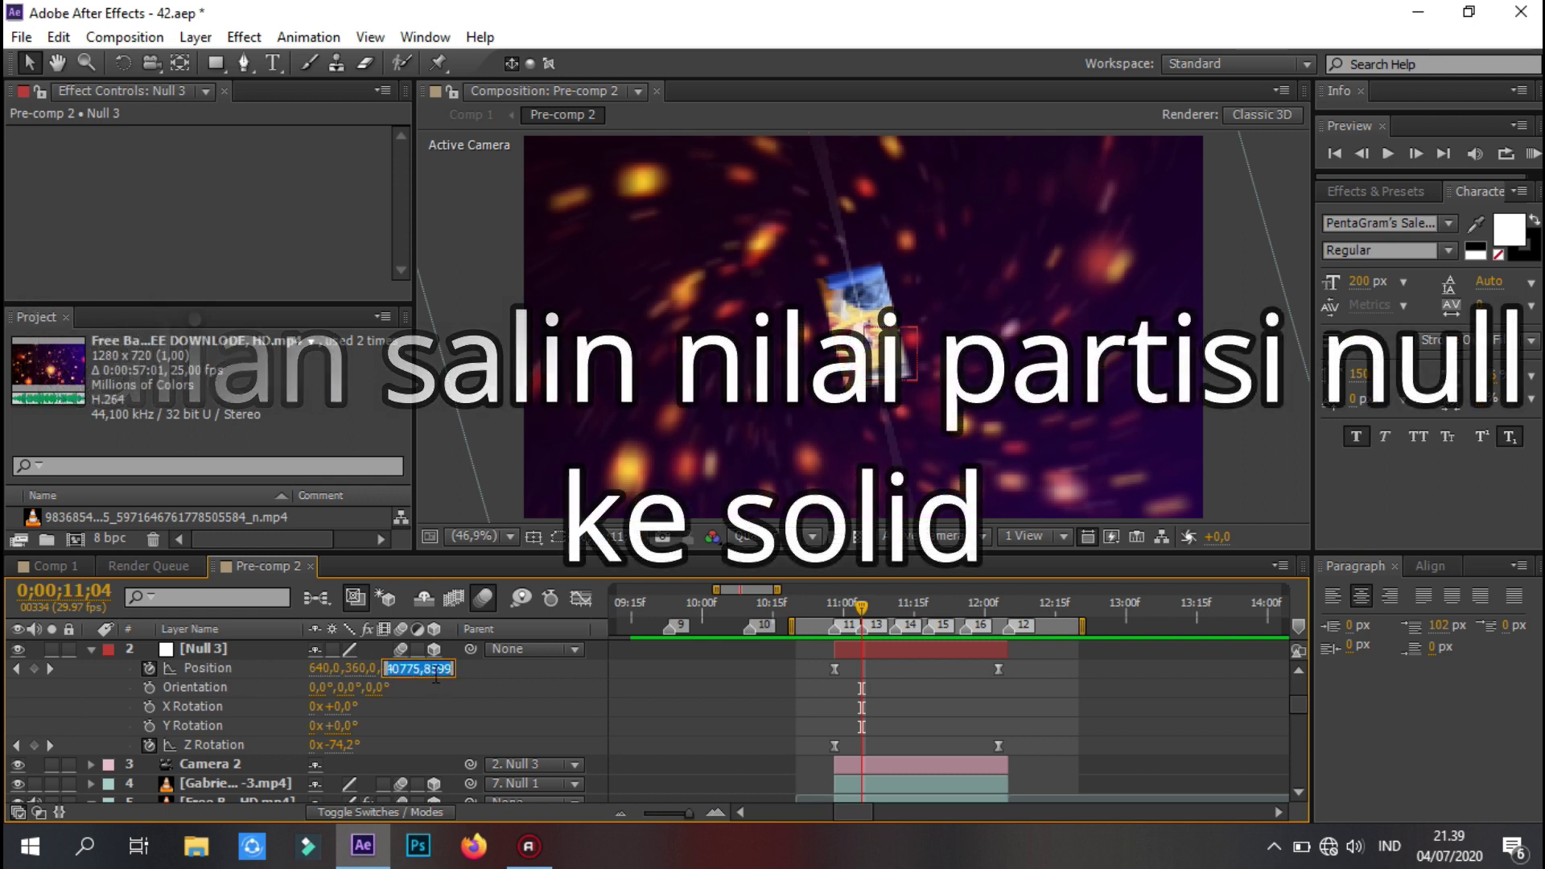
{"action": "key", "text": "Return"}
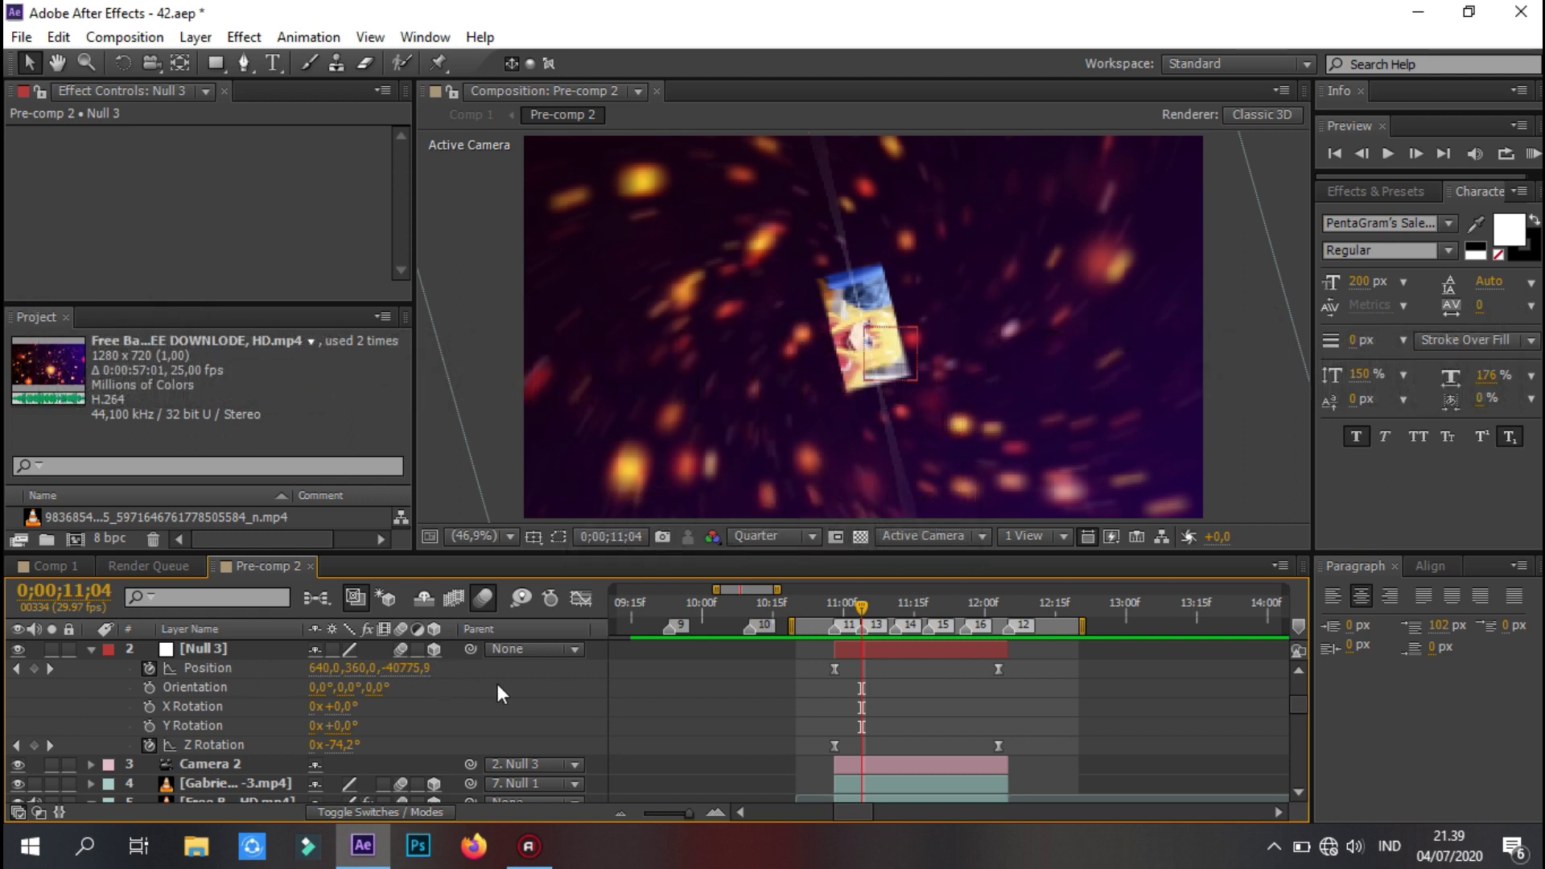
{"action": "scroll", "coordinate": [498, 684], "scroll_direction": "up", "scroll_amount": 3}
{"action": "scroll", "coordinate": [493, 679], "scroll_direction": "up", "scroll_amount": 3}
{"action": "left_click", "coordinate": [241, 652]}
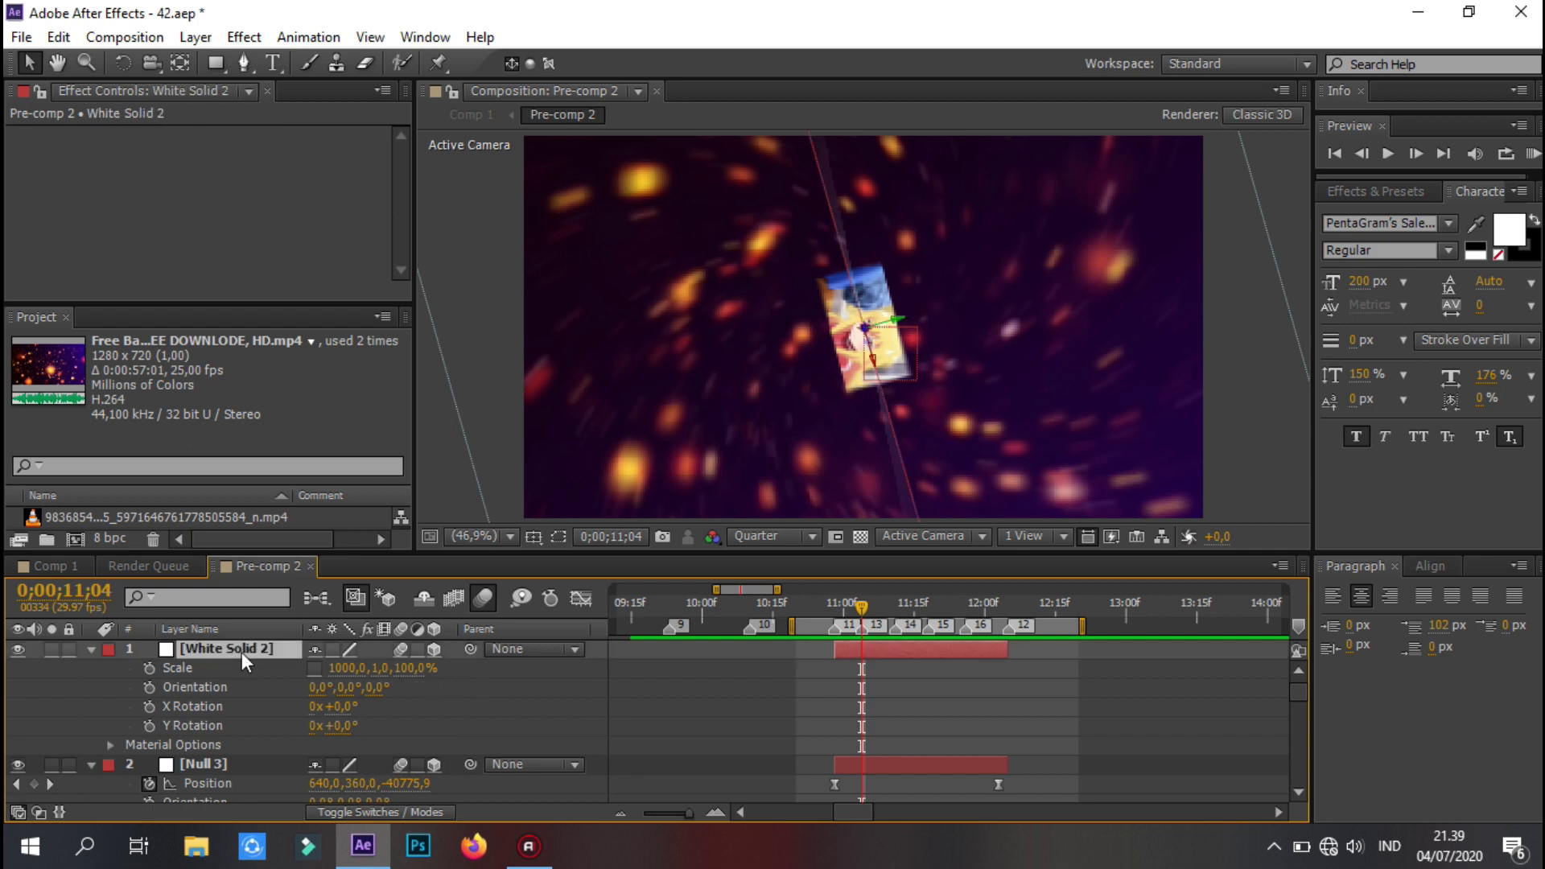
{"action": "left_click", "coordinate": [456, 693]}
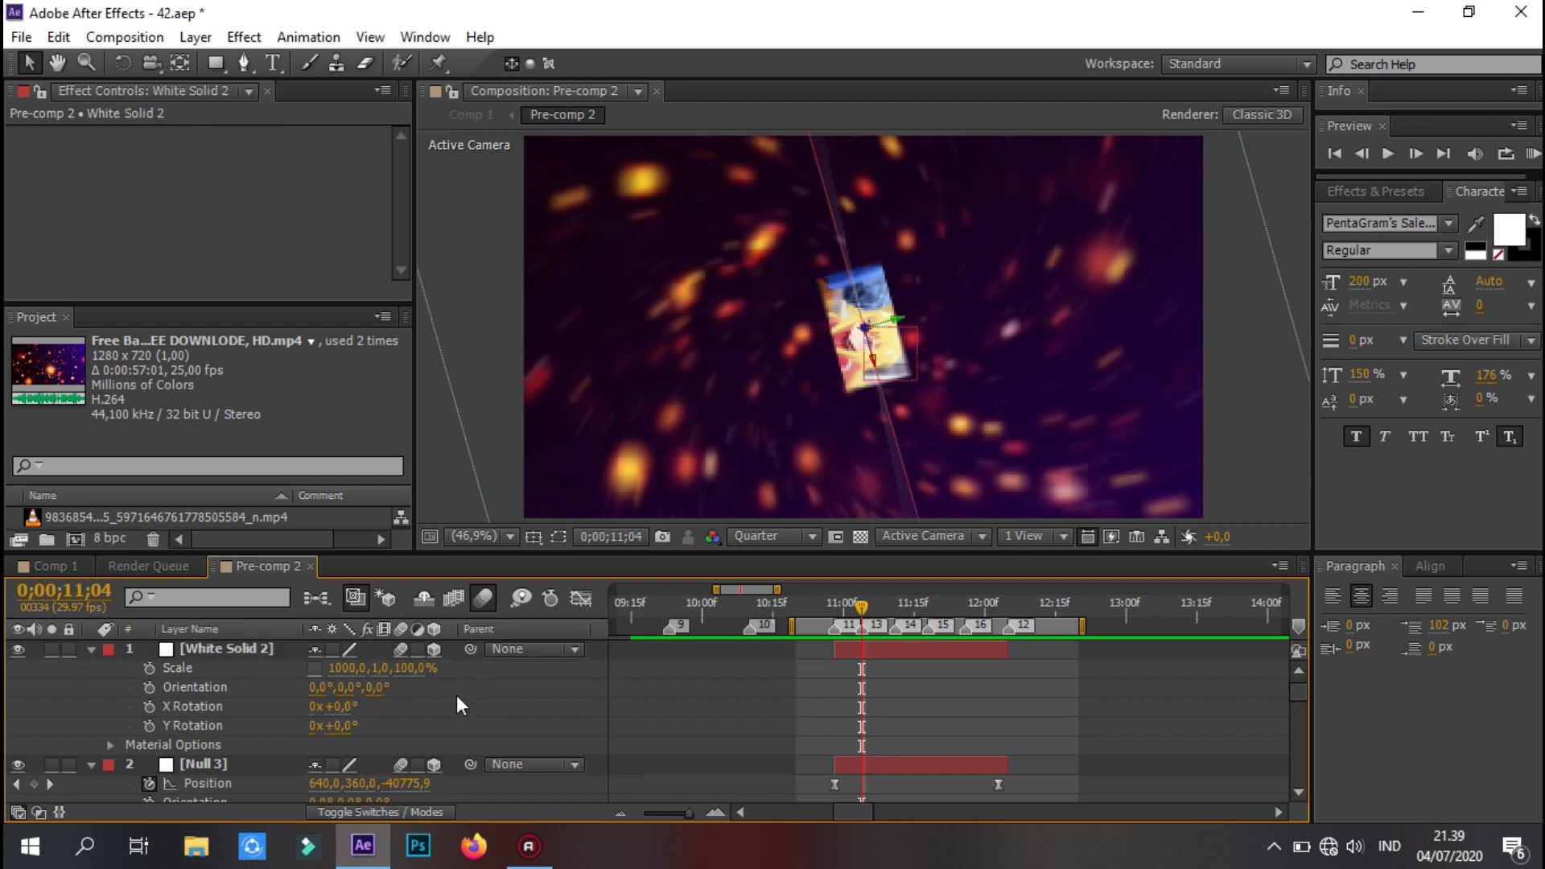
{"action": "left_click", "coordinate": [263, 652]}
{"action": "key", "text": "p"}
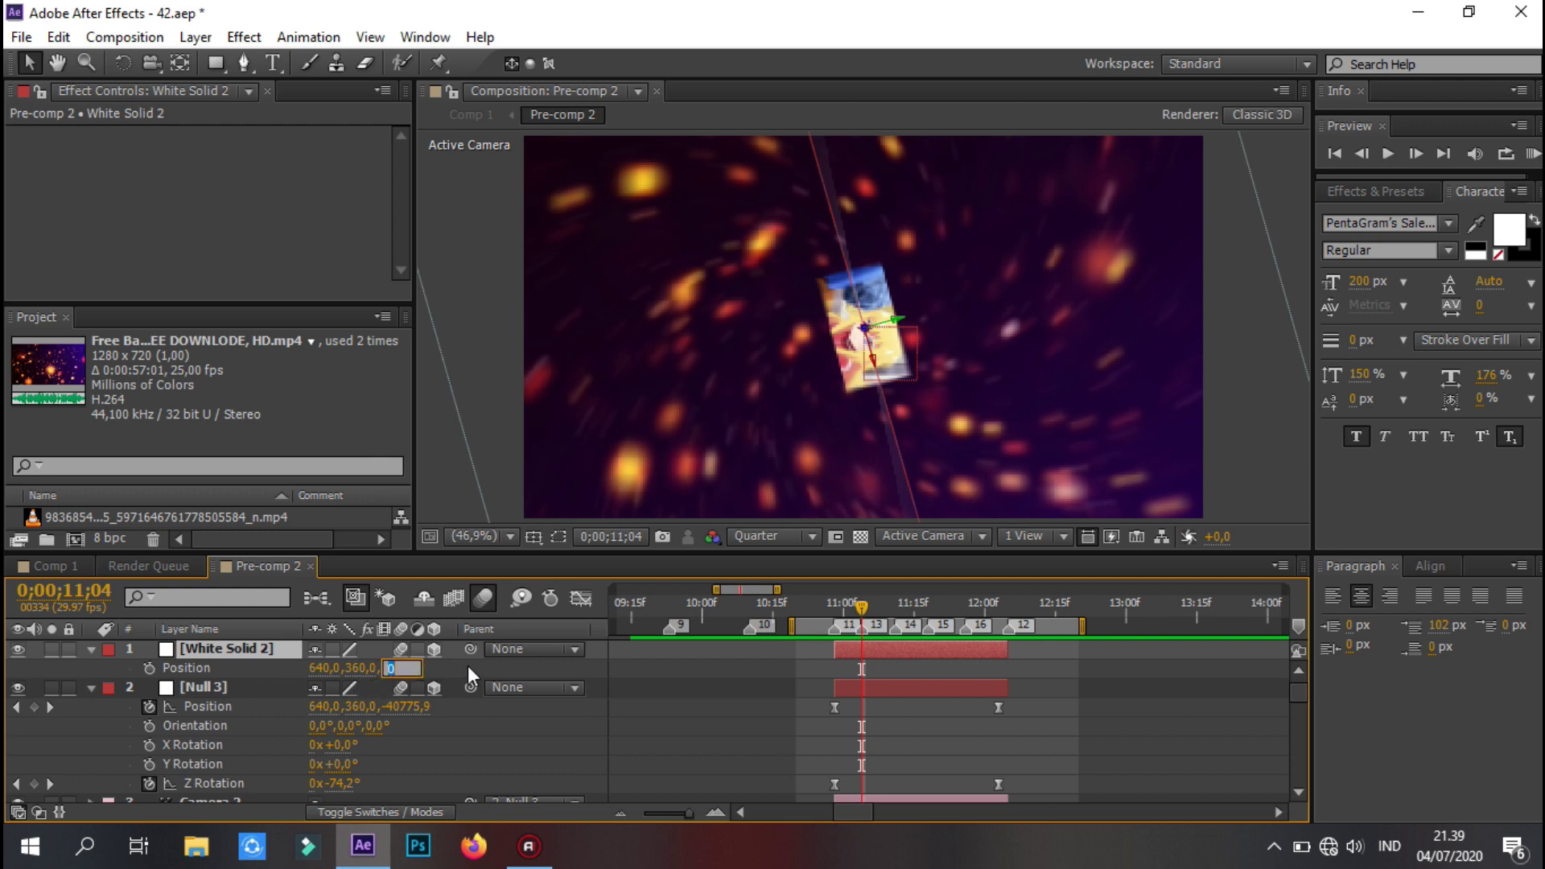
{"action": "type", "text": "3599"}
{"action": "left_click", "coordinate": [441, 669]}
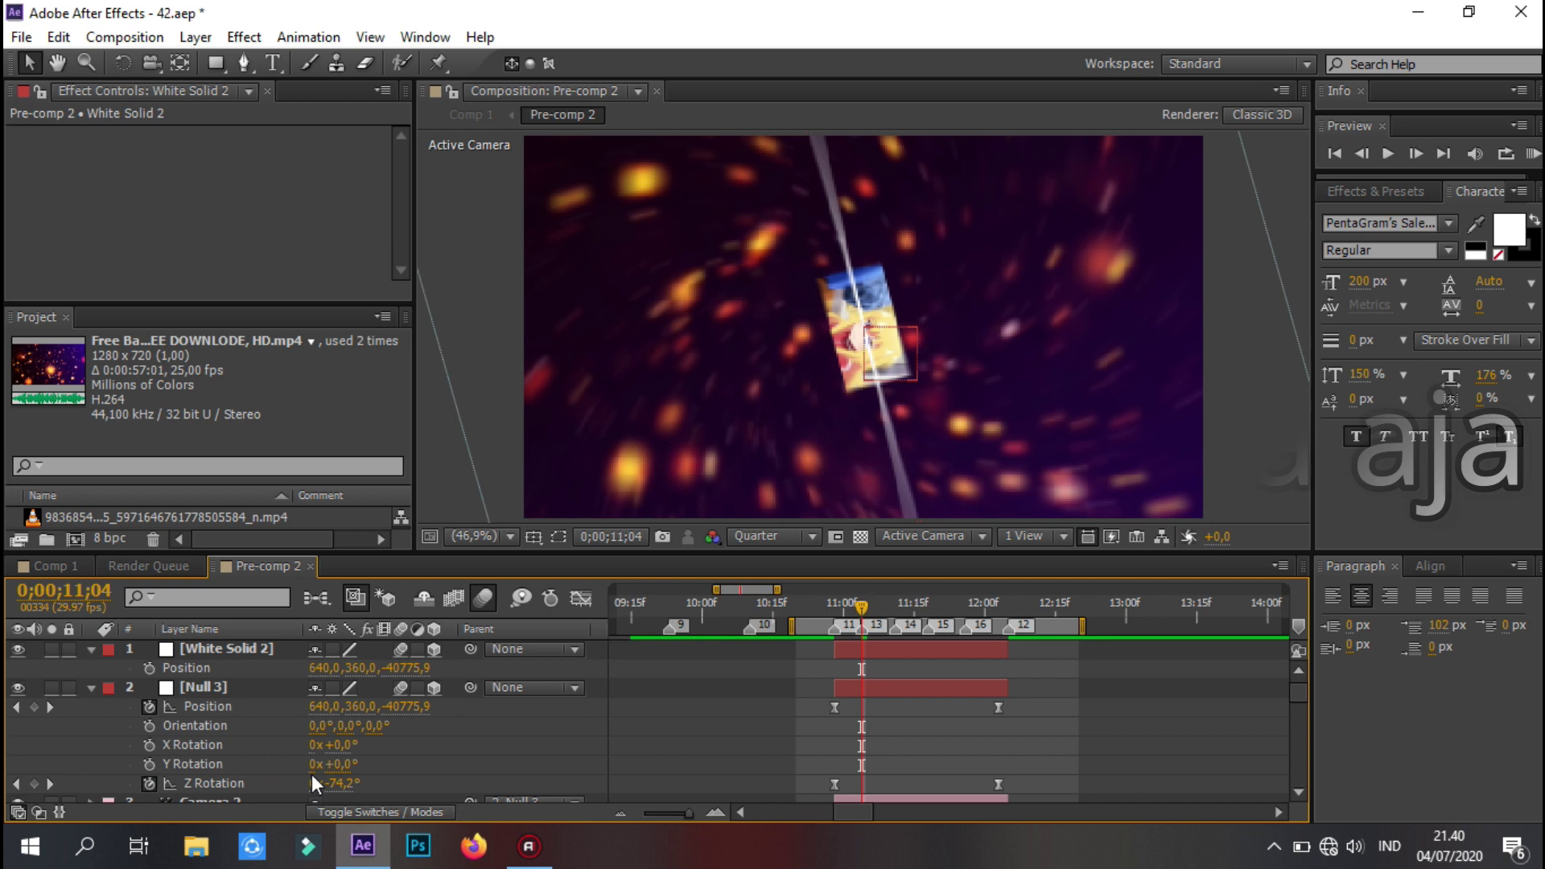
- Paste Null 3's -74.2° Z Rotation onto the White Solid 2 streak
{"action": "left_click", "coordinate": [344, 784]}
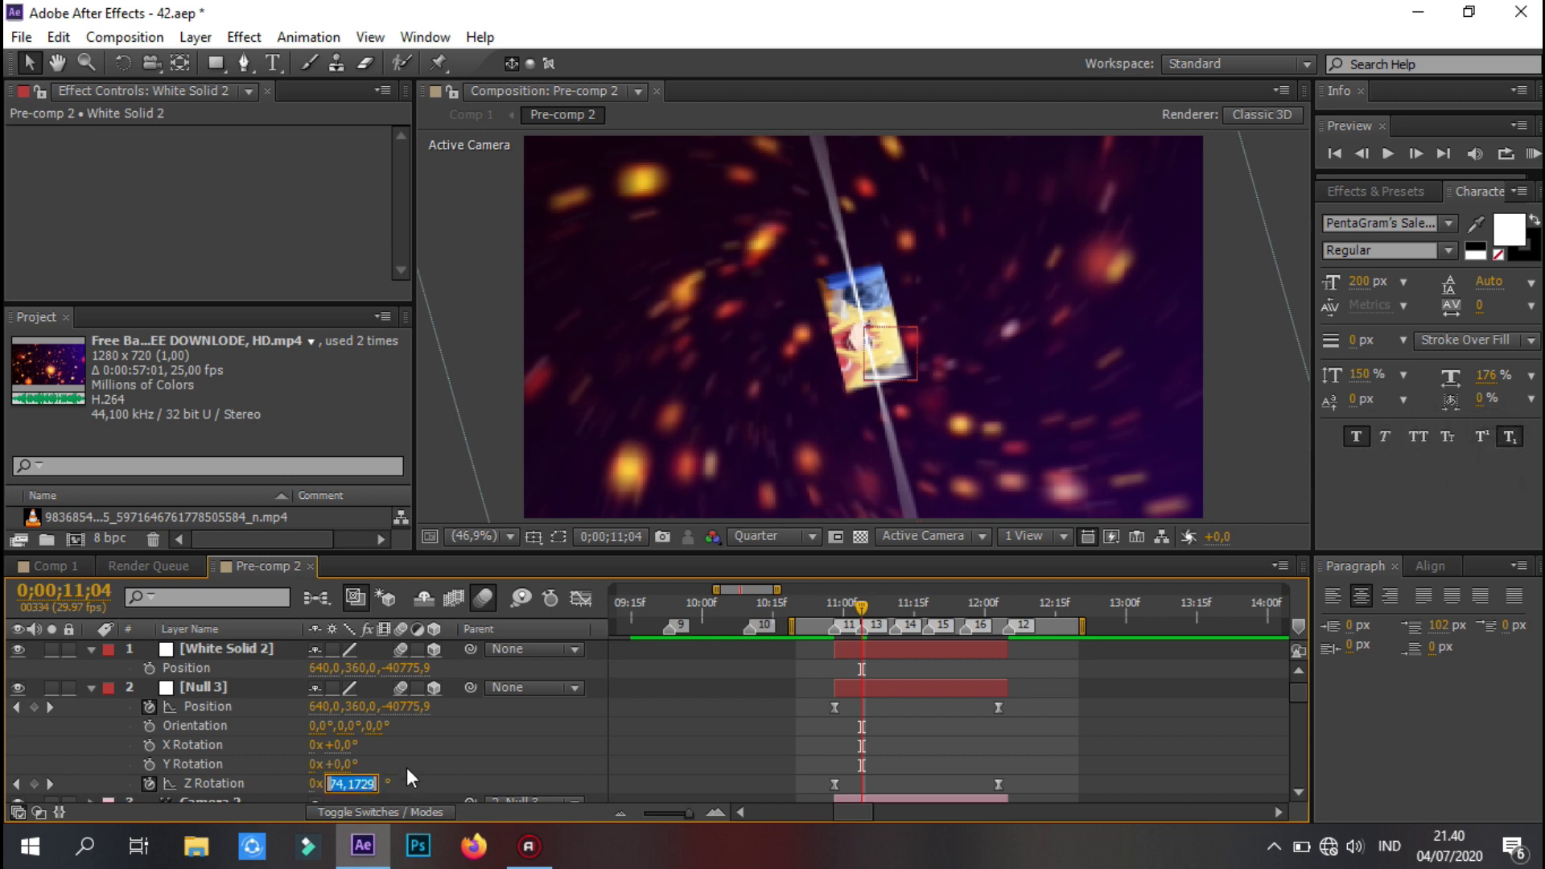
{"action": "key", "text": "Return"}
{"action": "left_click", "coordinate": [278, 648]}
{"action": "key", "text": "r"}
{"action": "left_click", "coordinate": [335, 726]}
{"action": "key", "text": "ctrl+v"}
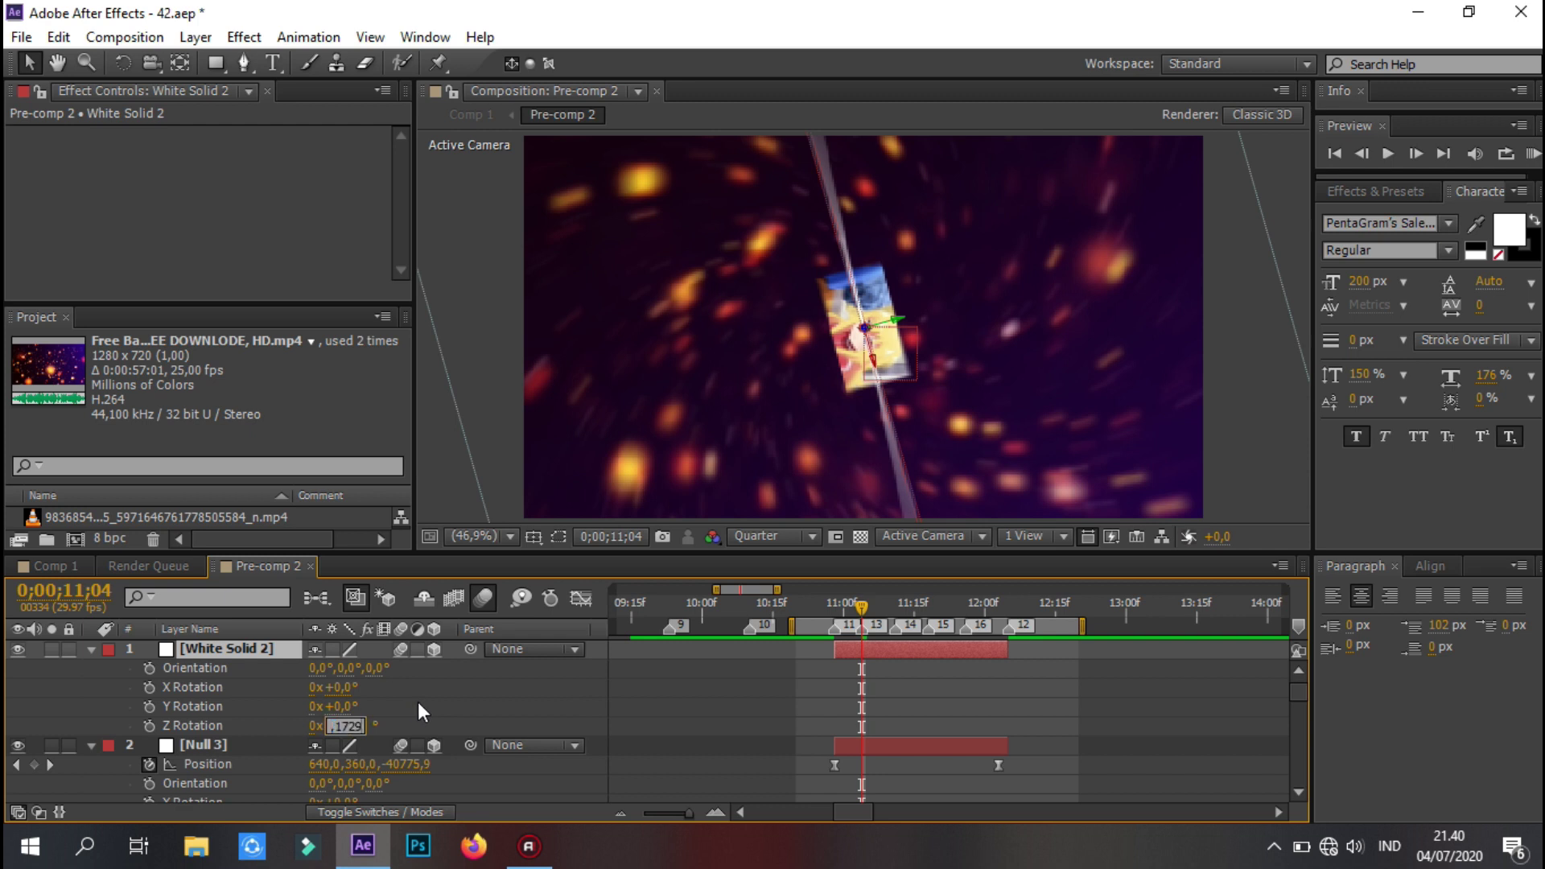
{"action": "left_click", "coordinate": [437, 688]}
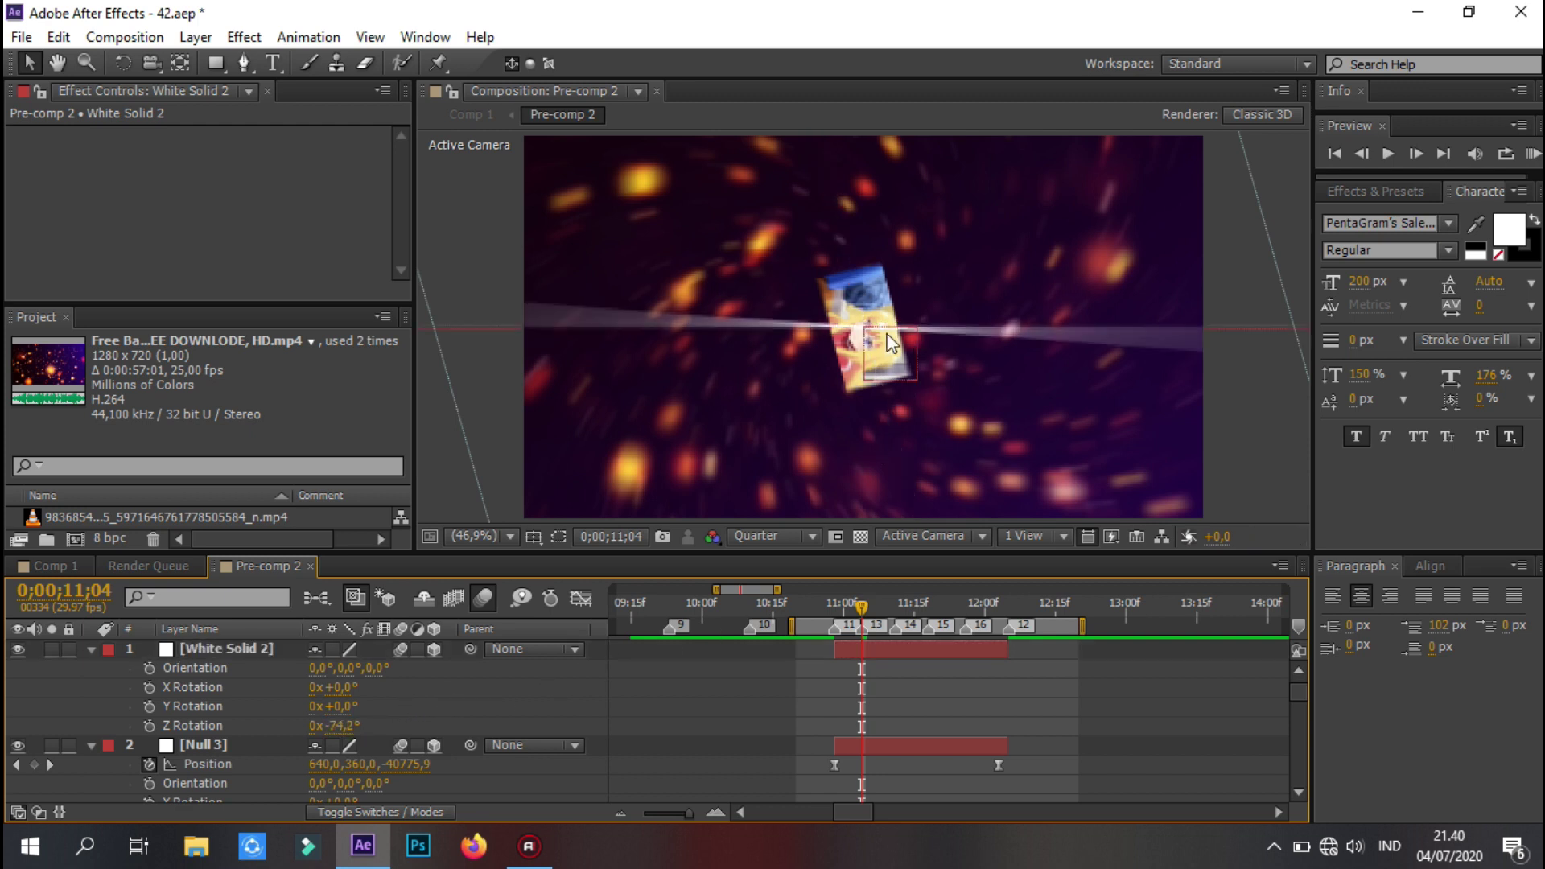
{"action": "left_click", "coordinate": [877, 645]}
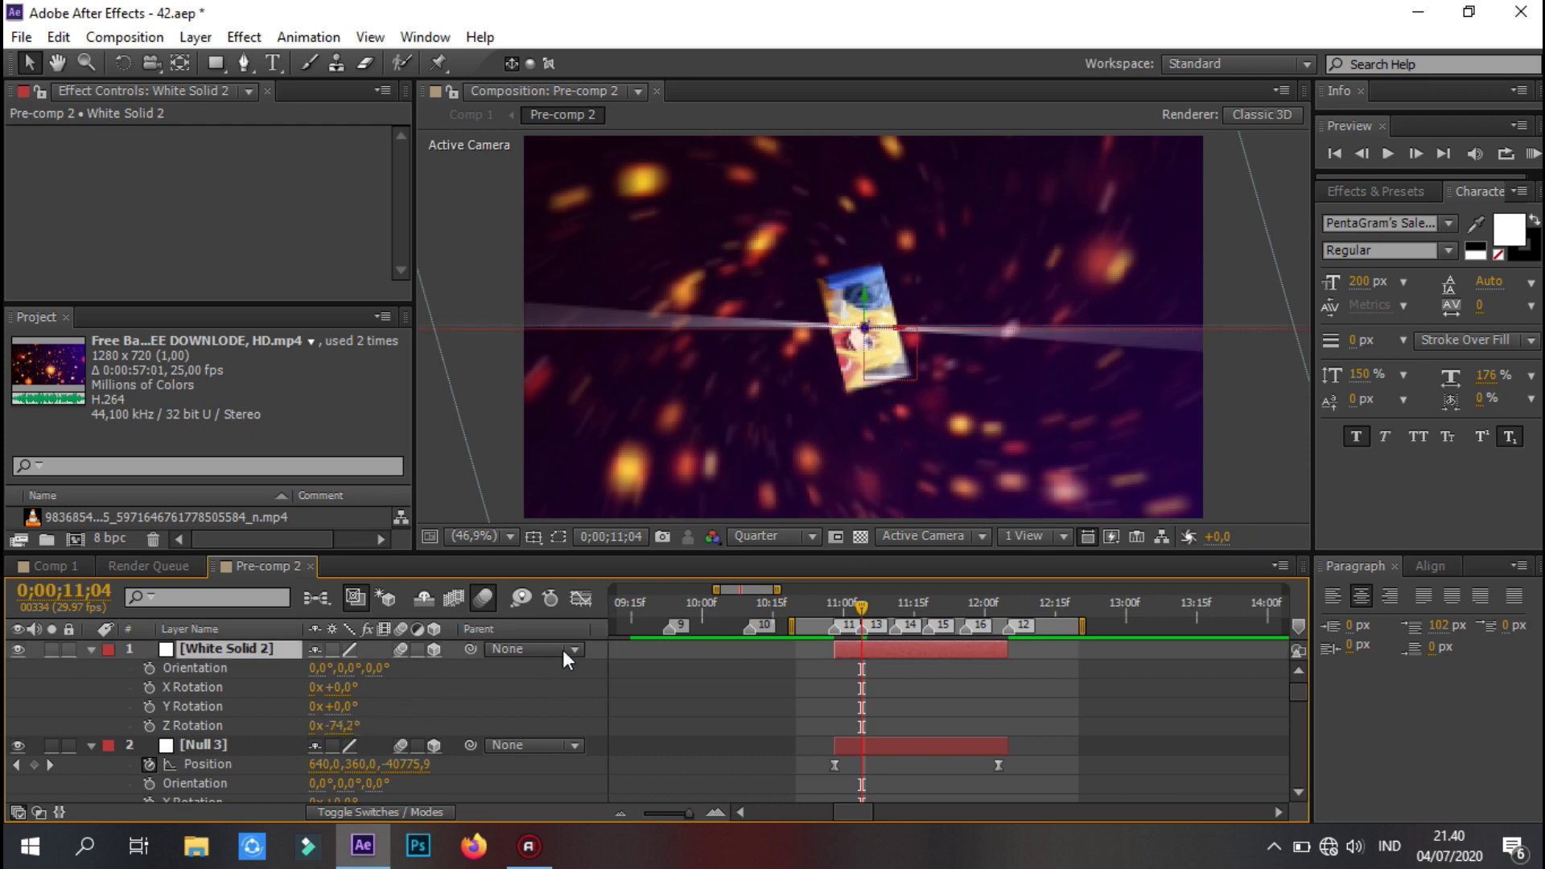
- Duplicate the streak at 11;11 and 11;18, matching each copy's Z position to Null 3
{"action": "key", "text": "ctrl+d"}
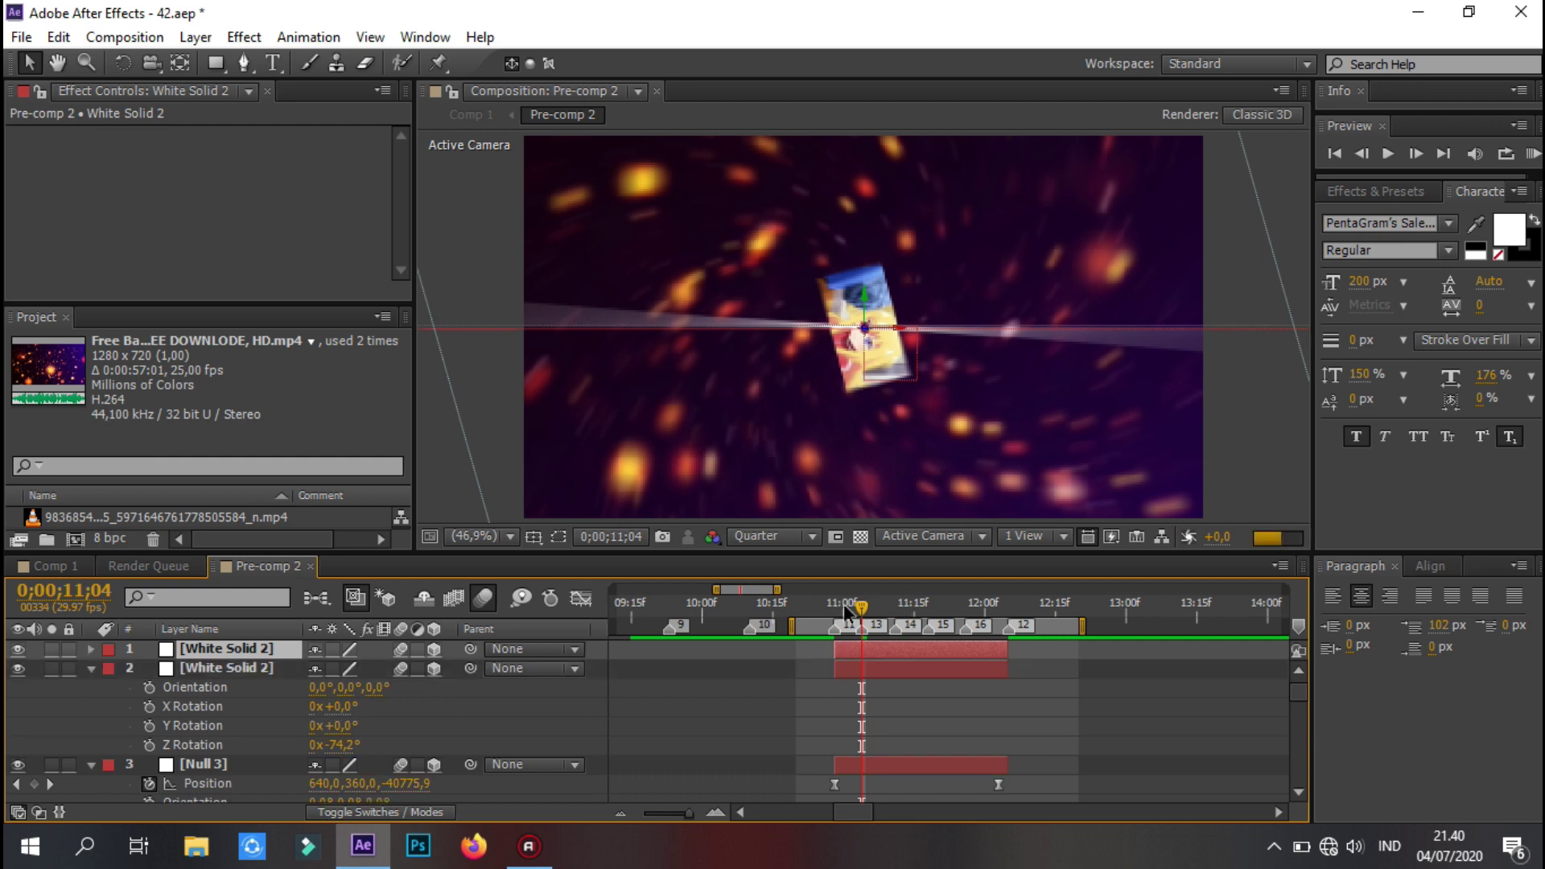
{"action": "left_click_drag", "start_coordinate": [890, 603], "coordinate": [895, 603]}
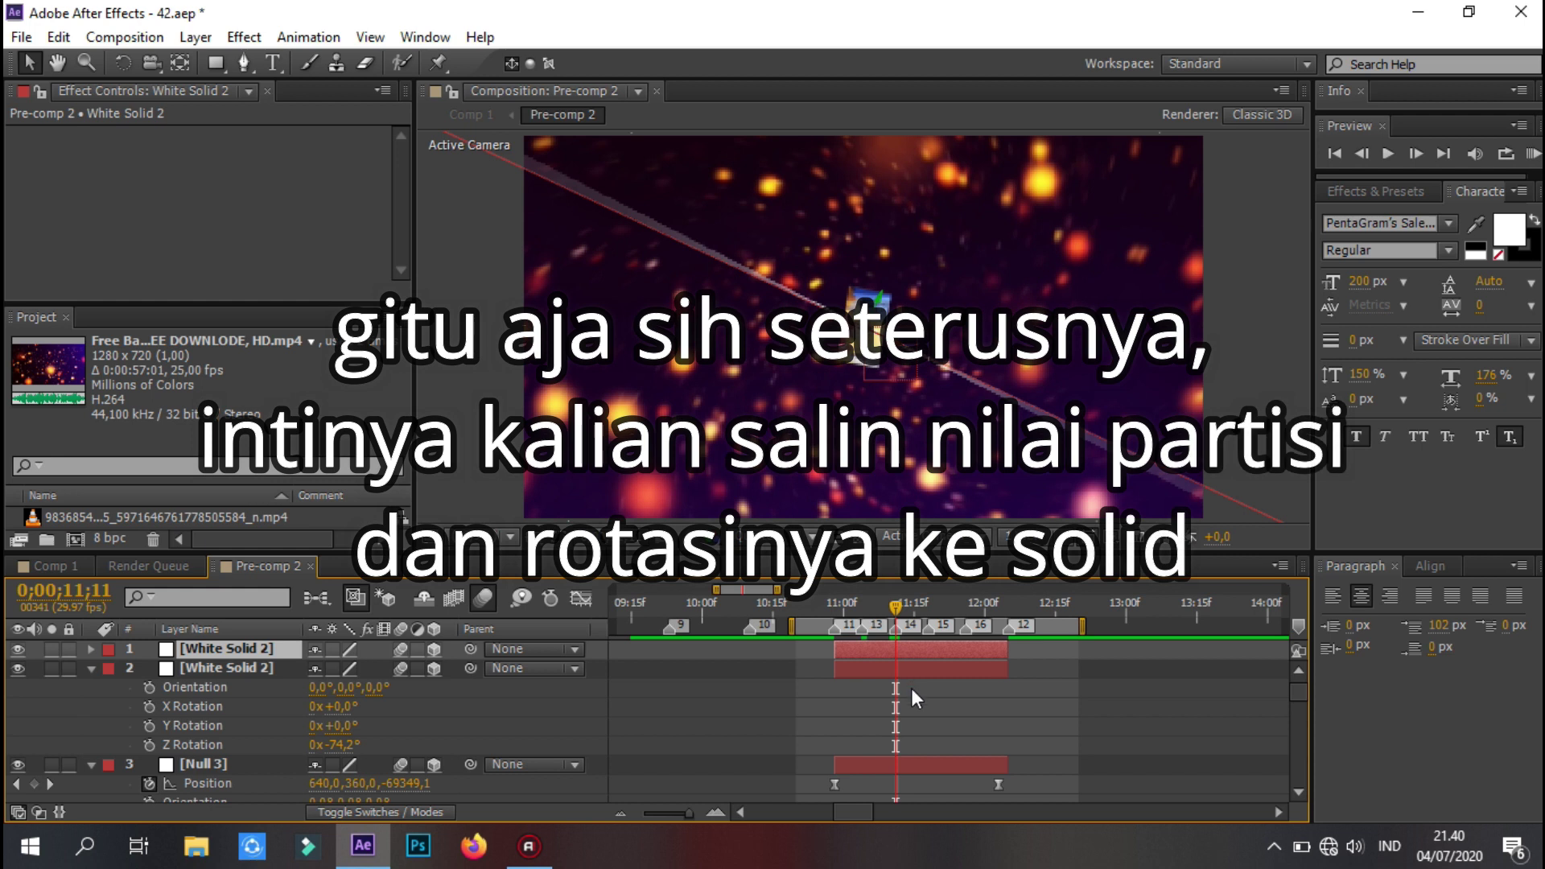
{"action": "scroll", "coordinate": [911, 688], "scroll_direction": "down", "scroll_amount": 3}
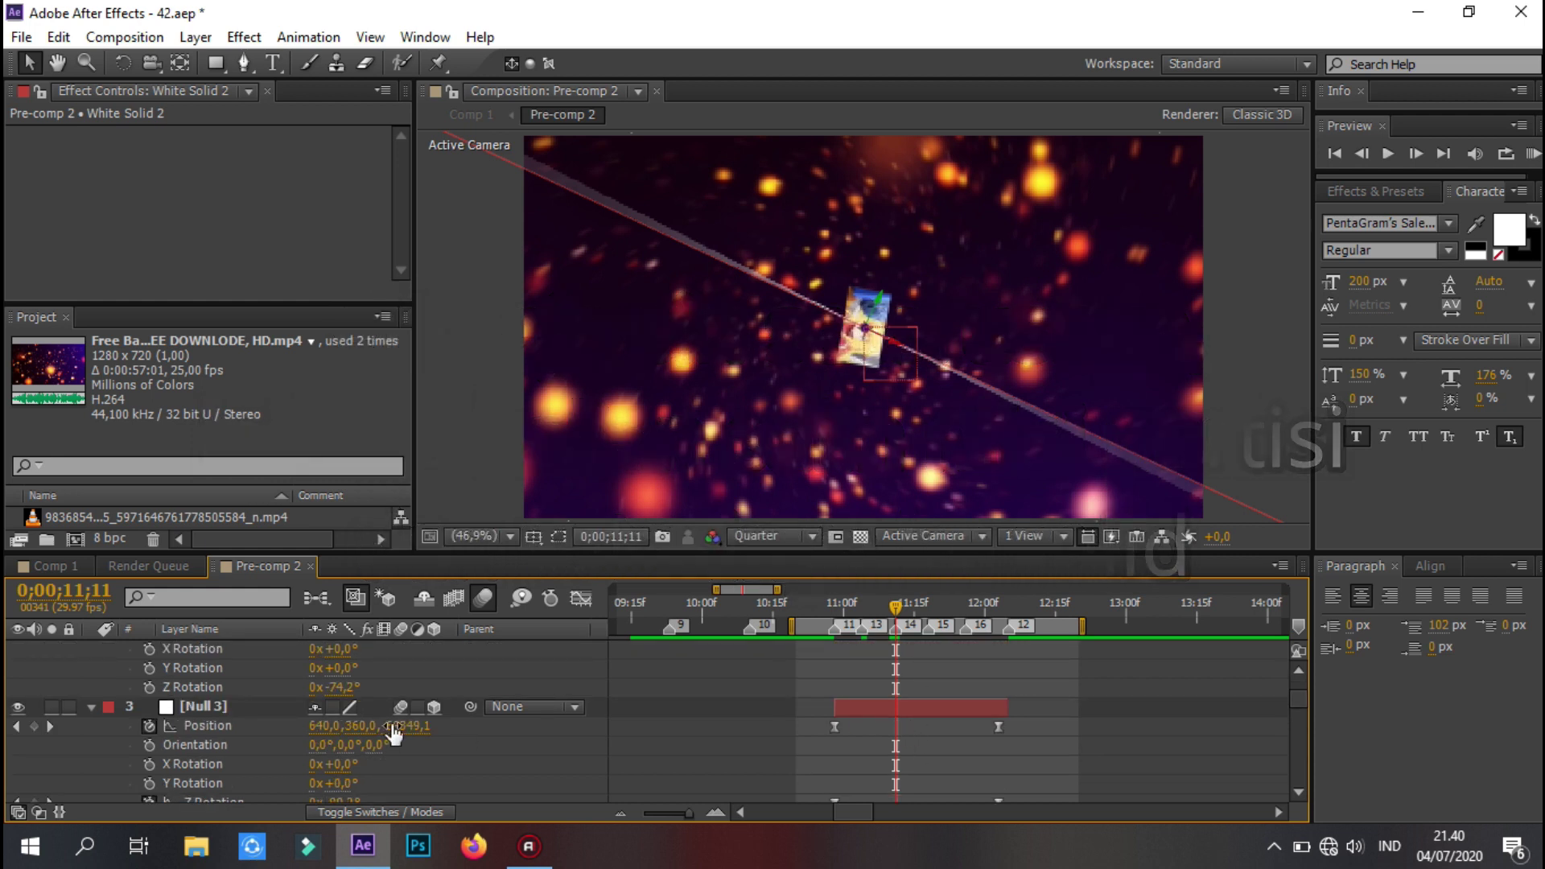
{"action": "key", "text": "Return"}
{"action": "scroll", "coordinate": [487, 737], "scroll_direction": "up", "scroll_amount": 3}
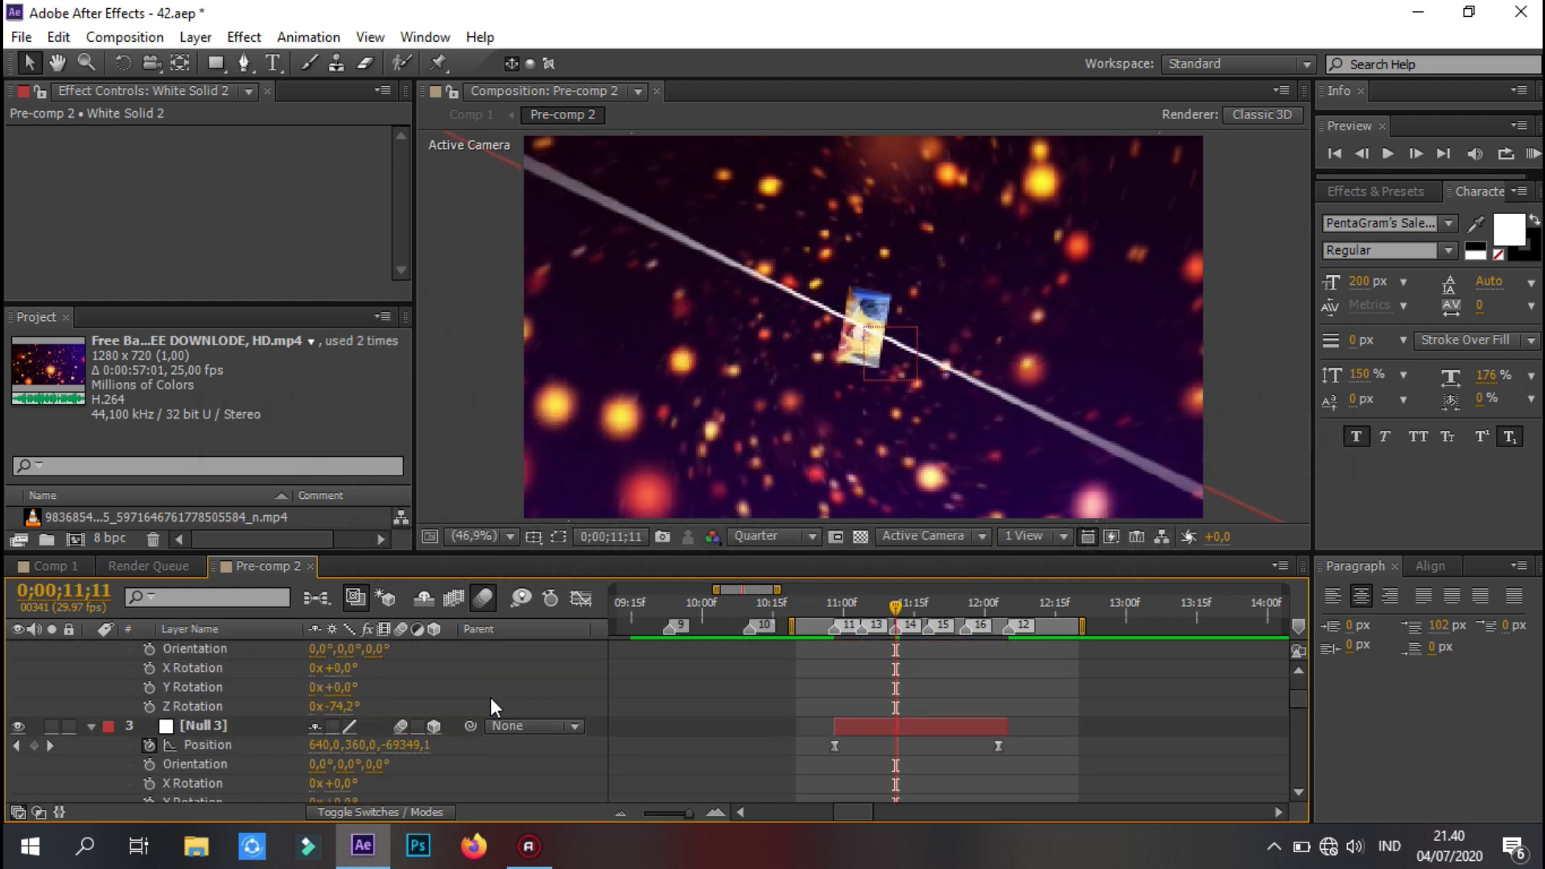
{"action": "key", "text": "ctrl+d"}
{"action": "left_click", "coordinate": [928, 603]}
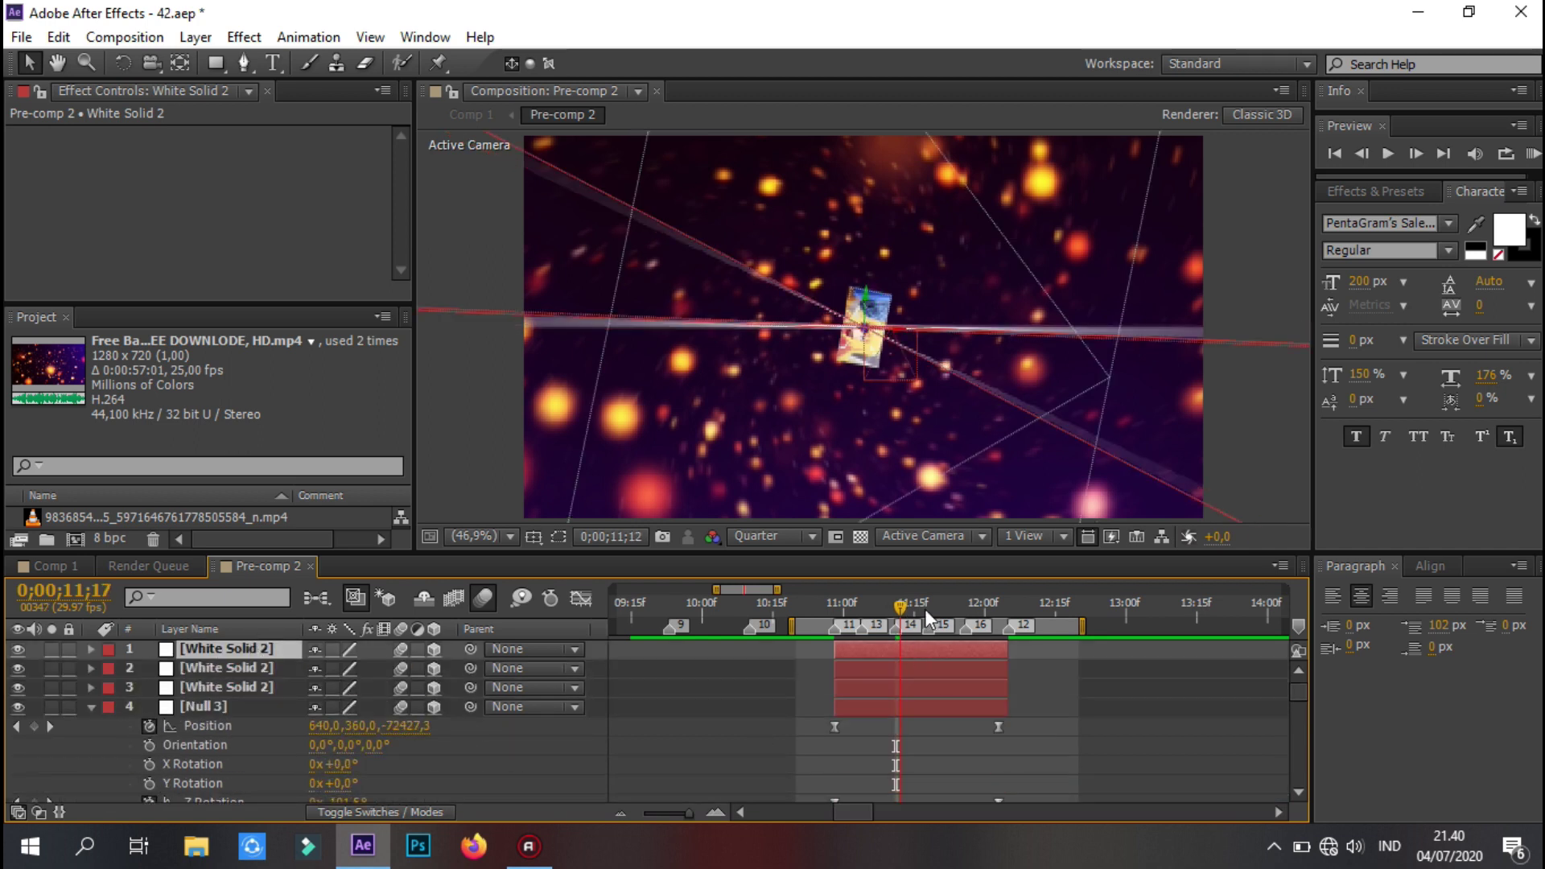
{"action": "key", "text": "p"}
{"action": "left_click", "coordinate": [417, 668]}
{"action": "key", "text": "Return"}
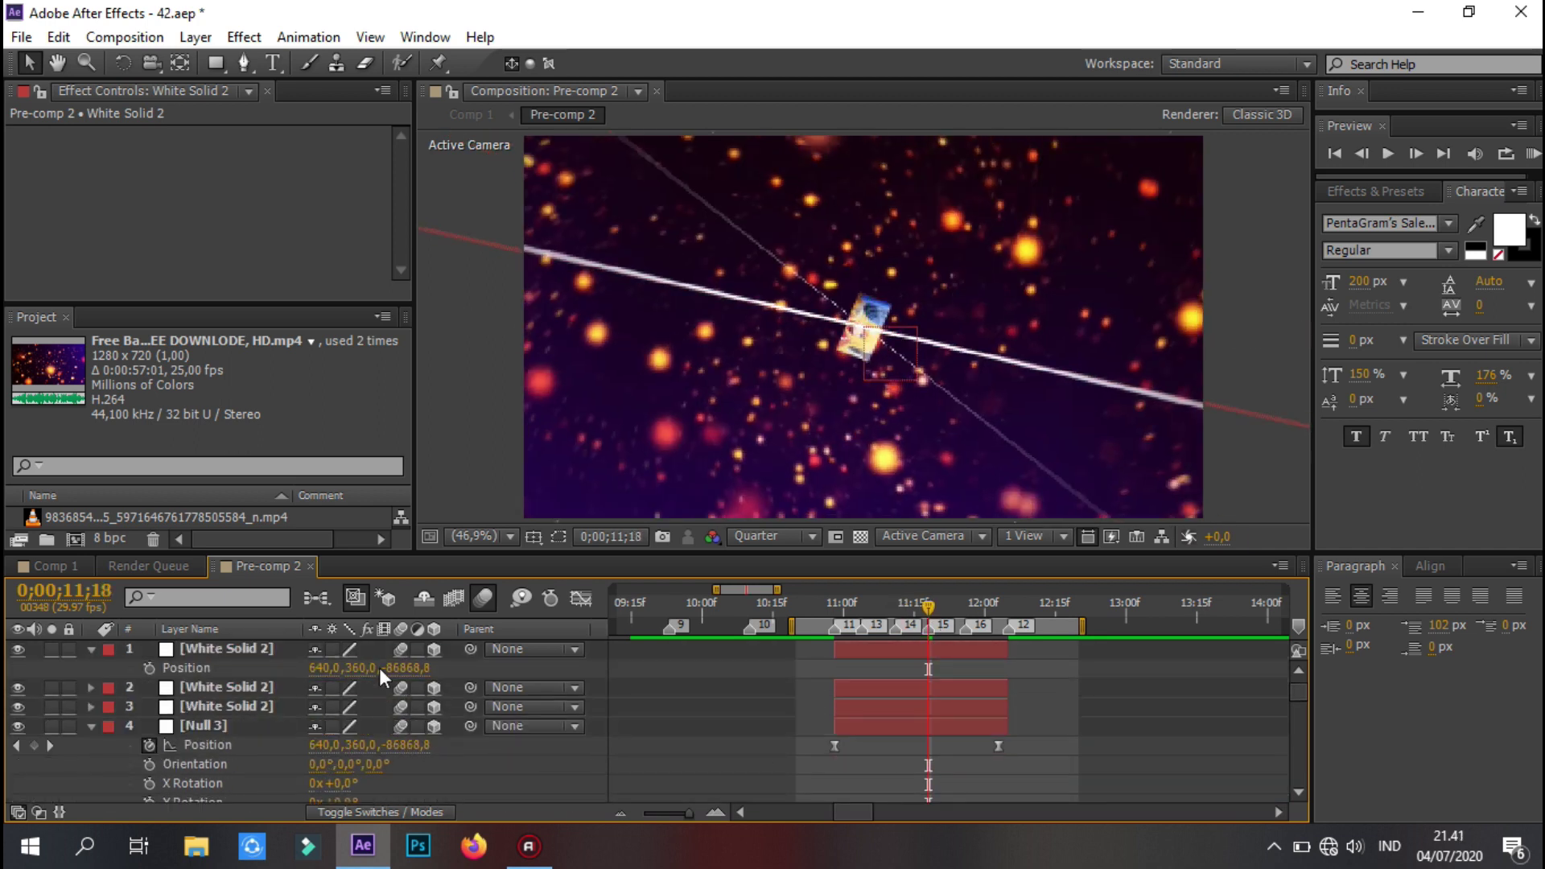
{"action": "key", "text": "r"}
- Add a third streak copy at 11;26 at Null 3's depth, tilted to -123.5°
{"action": "left_click", "coordinate": [962, 608]}
{"action": "left_click", "coordinate": [965, 610]}
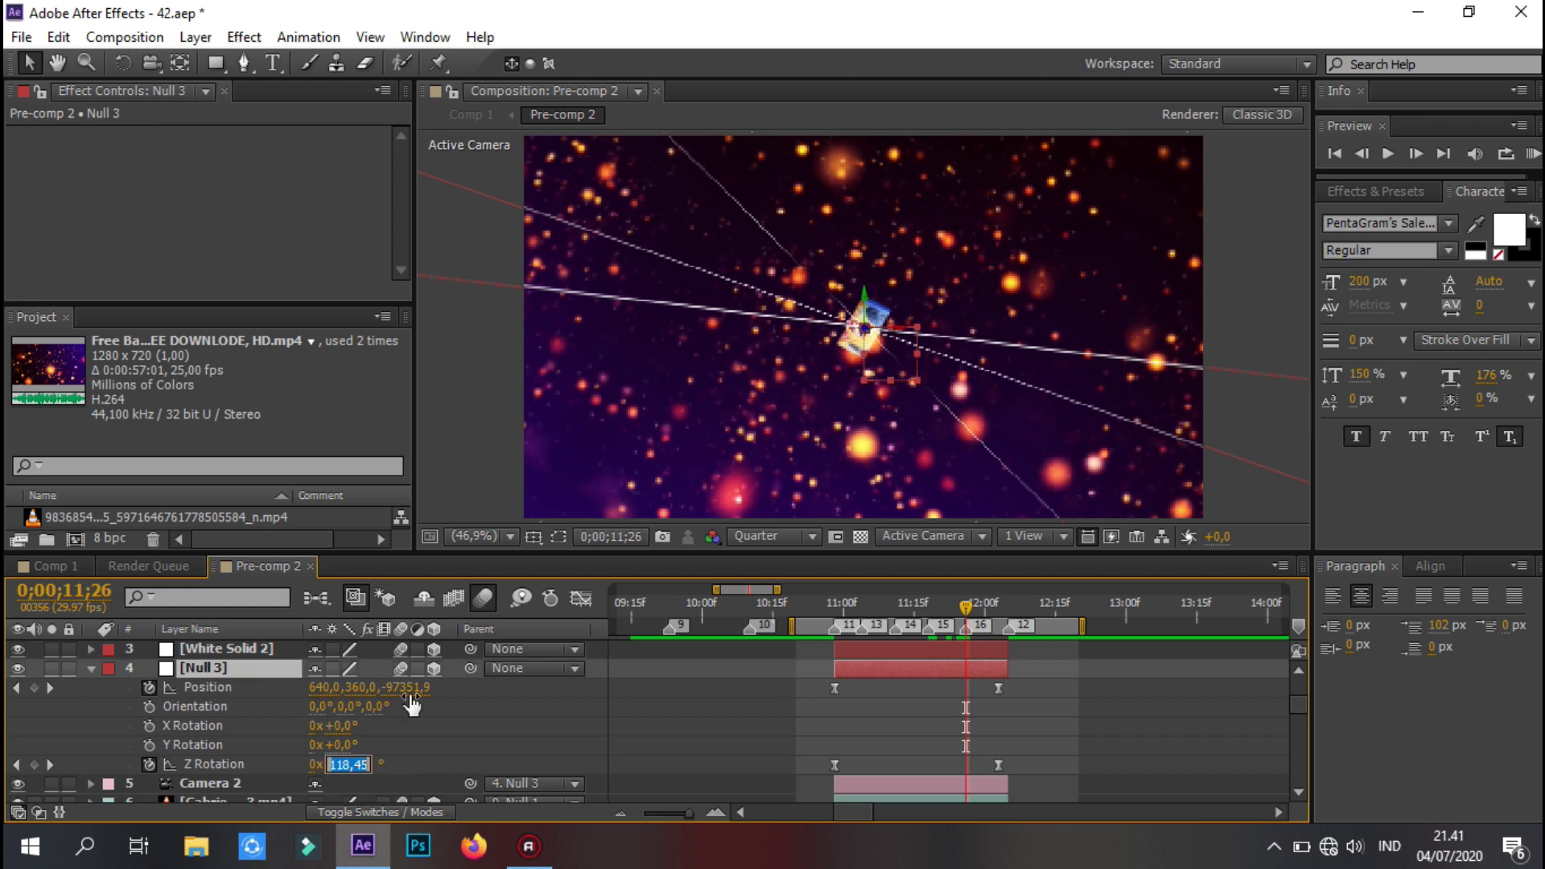
{"action": "left_click", "coordinate": [267, 646]}
{"action": "key", "text": "ctrl+d"}
{"action": "key", "text": "p"}
{"action": "left_click", "coordinate": [417, 668]}
{"action": "key", "text": "Return"}
{"action": "key", "text": "r"}
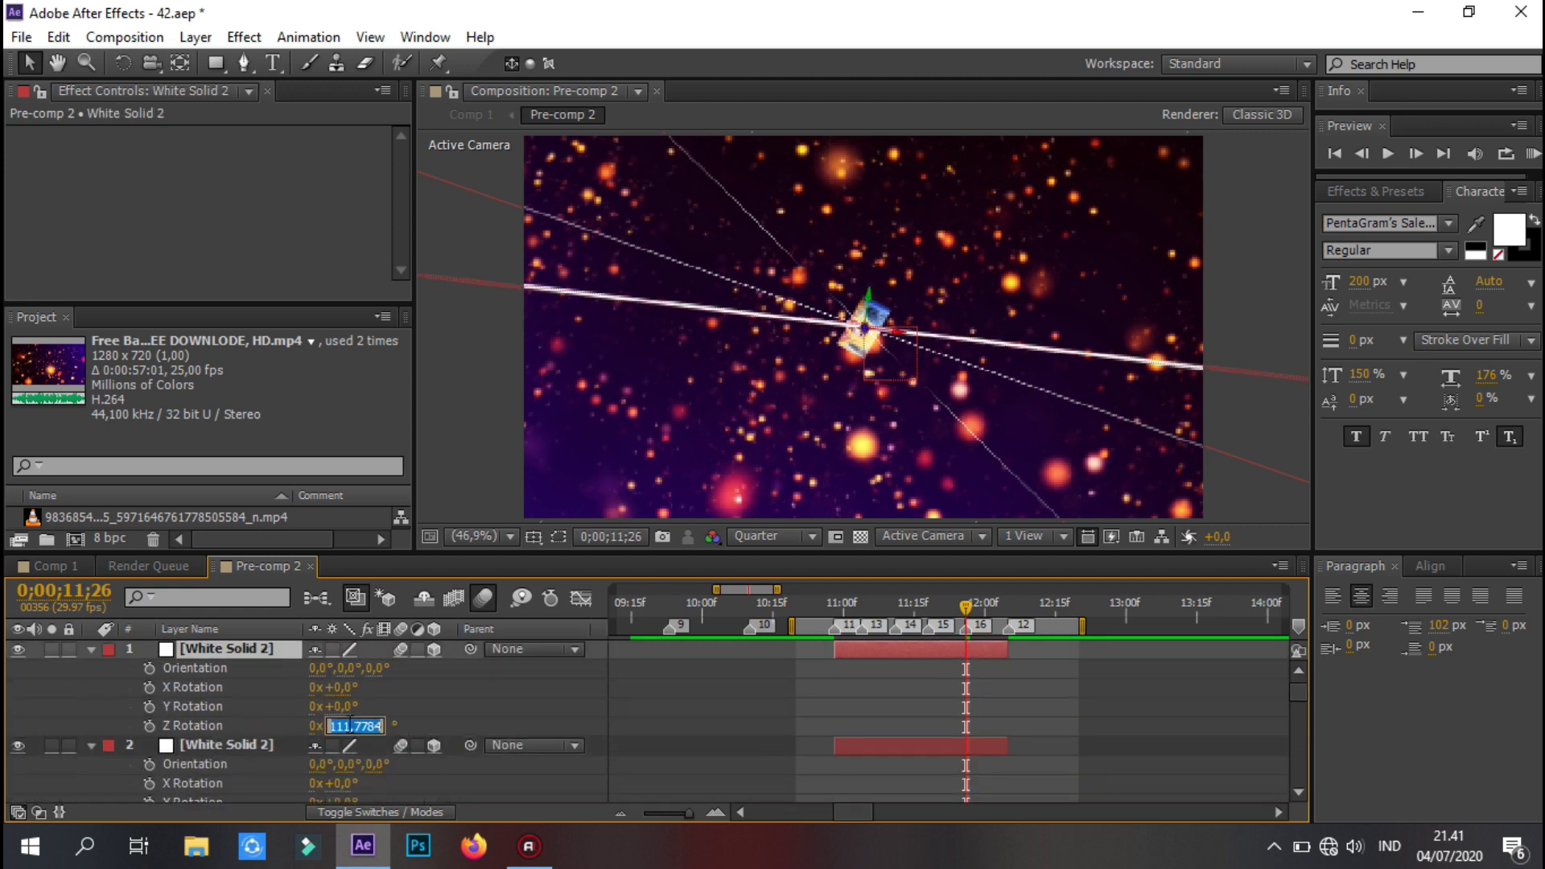
{"action": "mouse_move", "coordinate": [344, 724]}
{"action": "left_mouse_down"}
{"action": "mouse_move", "coordinate": [119, 672]}
{"action": "mouse_move", "coordinate": [6, 711]}
{"action": "left_mouse_up"}
- Set the streak widths to 178%, 469%, 610% and 1000%, then preview
{"action": "key", "text": "s"}
{"action": "key", "text": "k"}
{"action": "key", "text": "ctrl+Down"}
{"action": "key", "text": "s"}
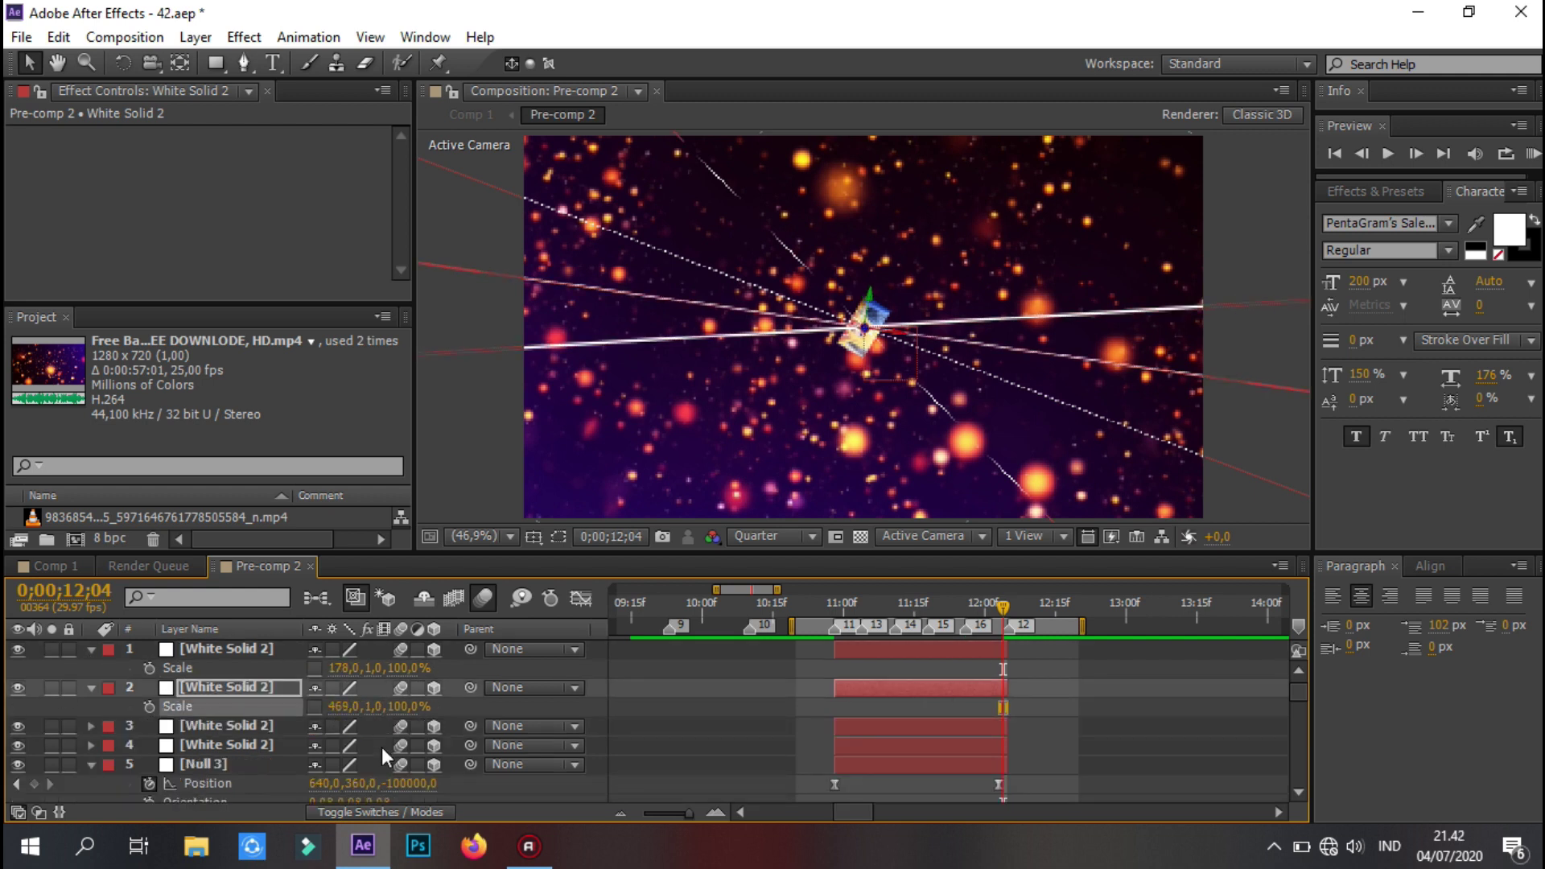
{"action": "key", "text": "ctrl+Down"}
{"action": "key", "text": "s"}
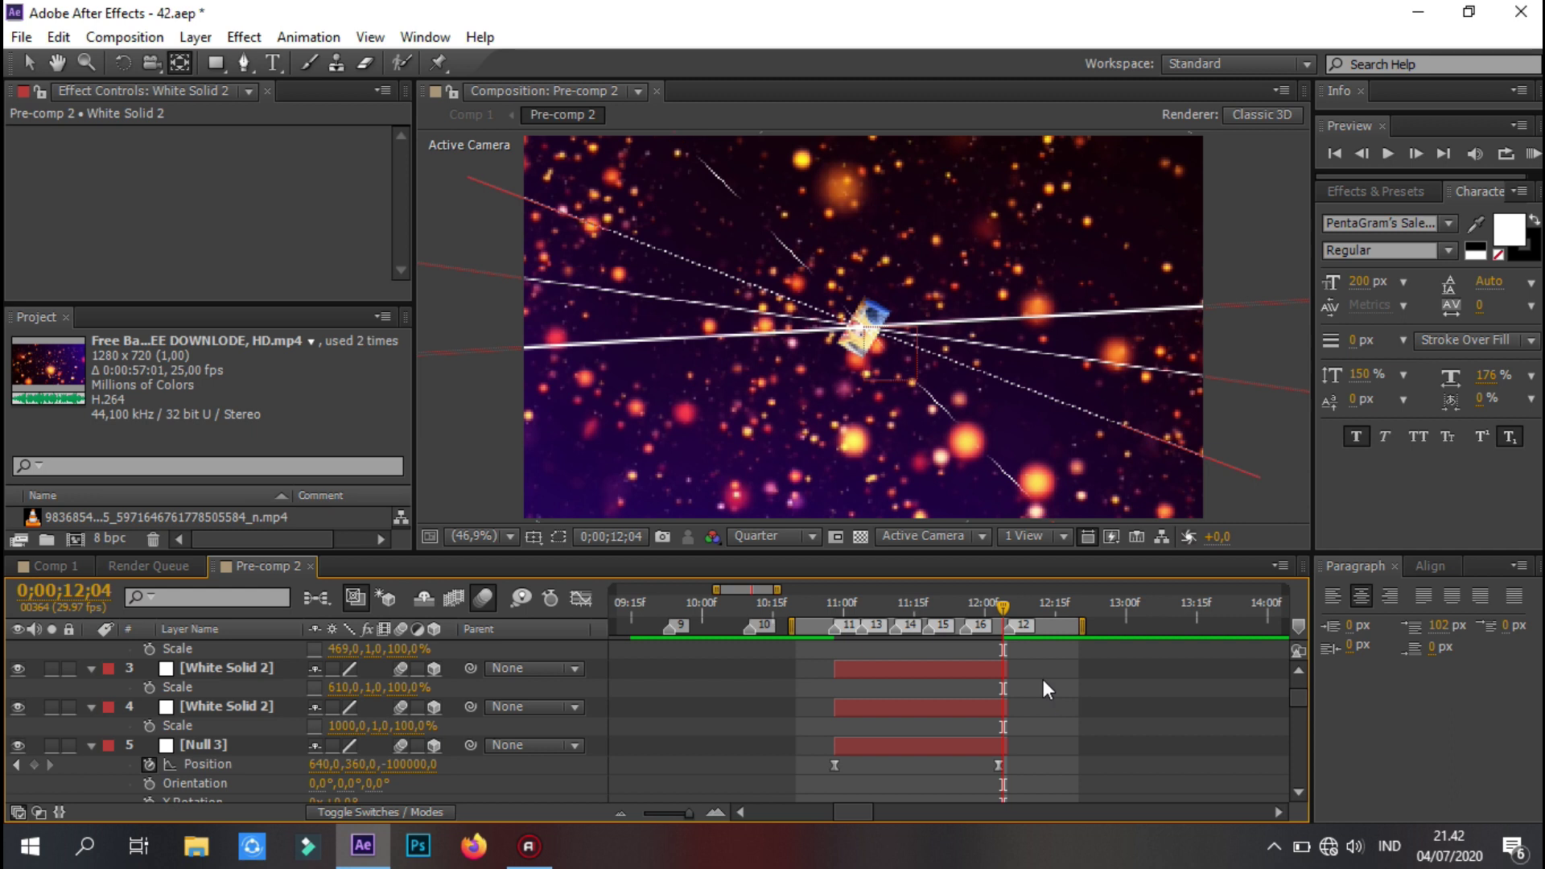
{"action": "key", "text": "g"}
{"action": "left_click", "coordinate": [1533, 154]}
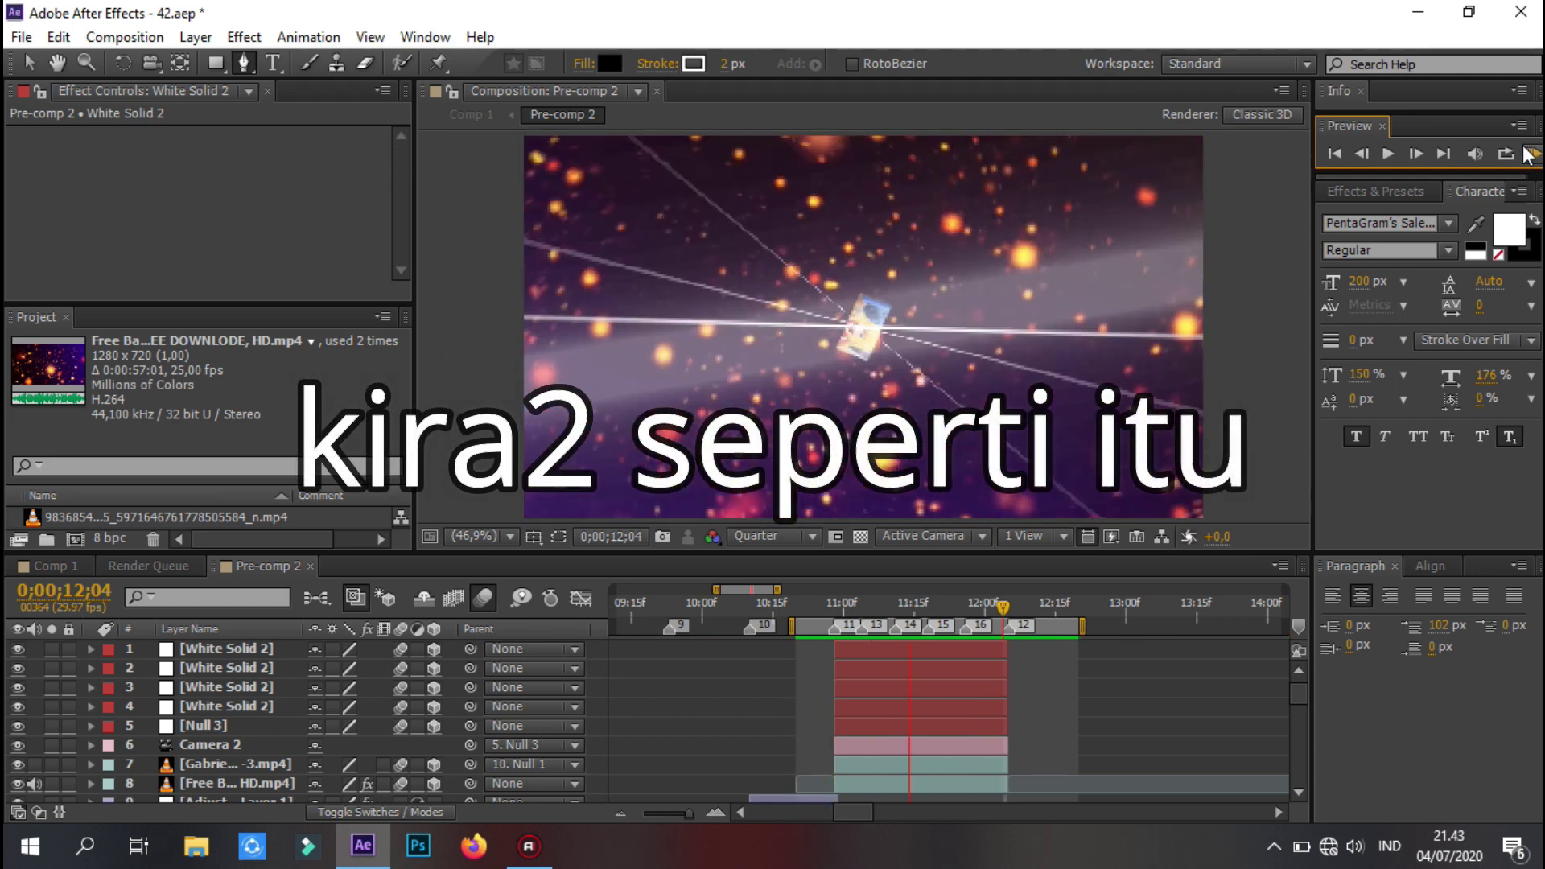
- At 11;04, drag the fourth white streak lower in the frame
{"action": "left_click", "coordinate": [1526, 153]}
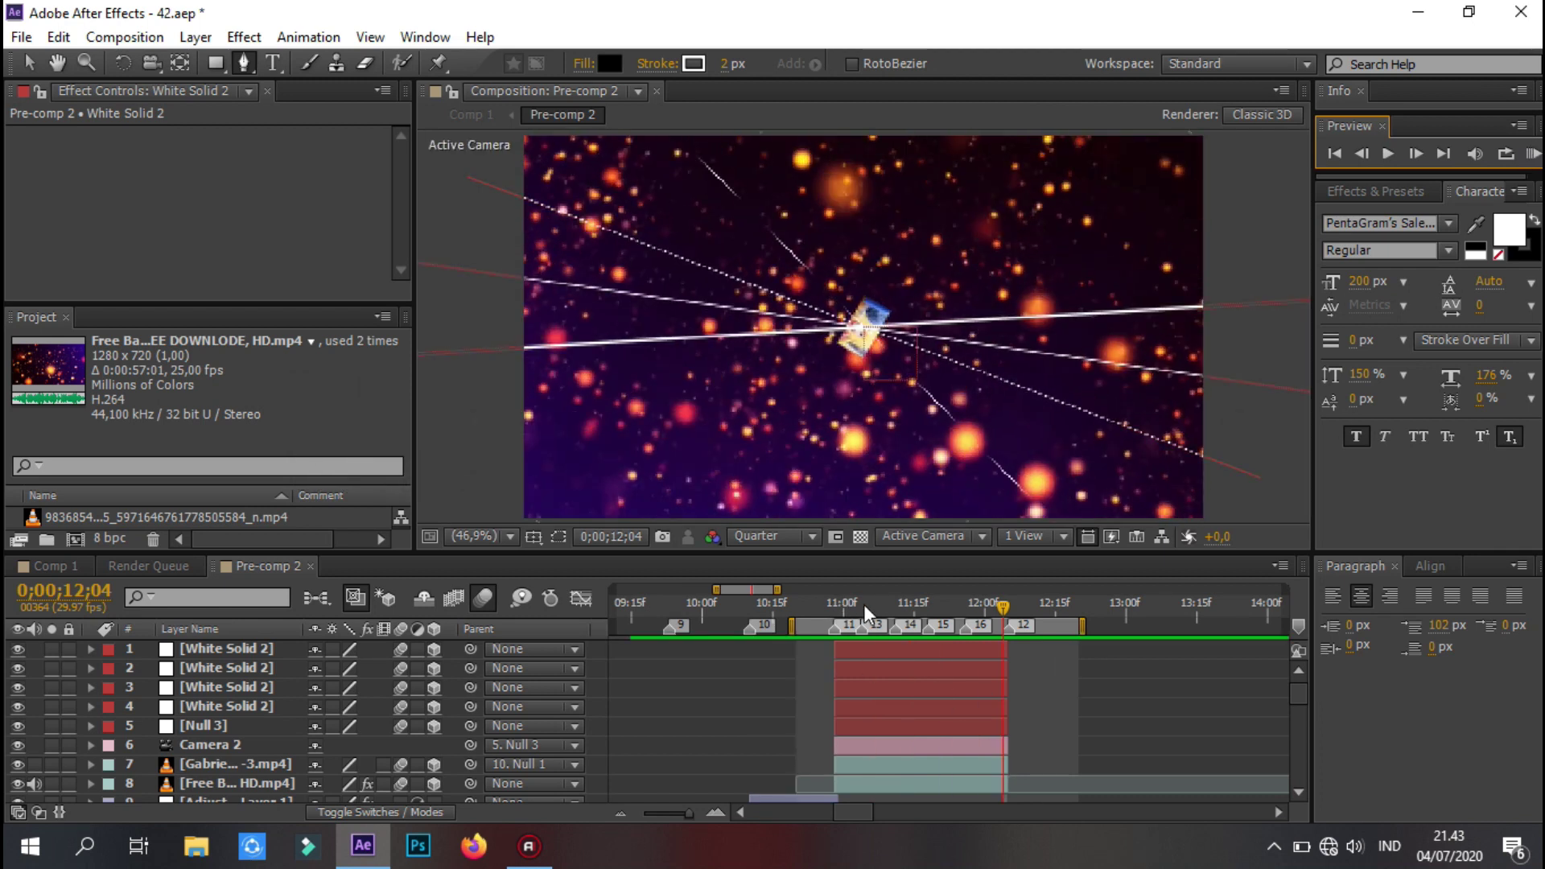
{"action": "left_click", "coordinate": [863, 605]}
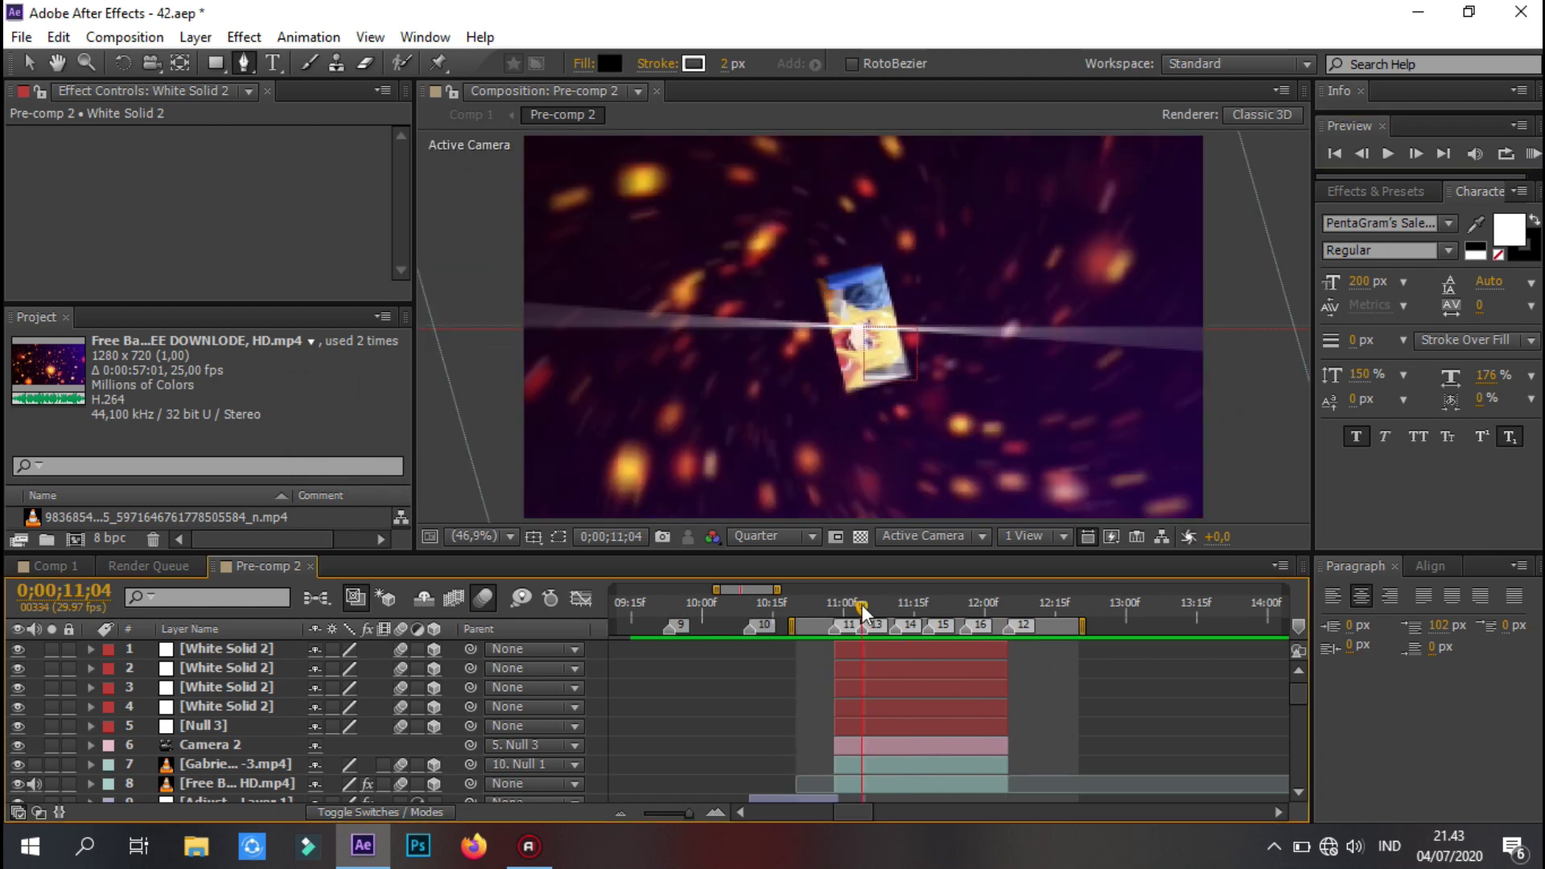
{"action": "left_click", "coordinate": [895, 684]}
{"action": "left_click", "coordinate": [893, 663]}
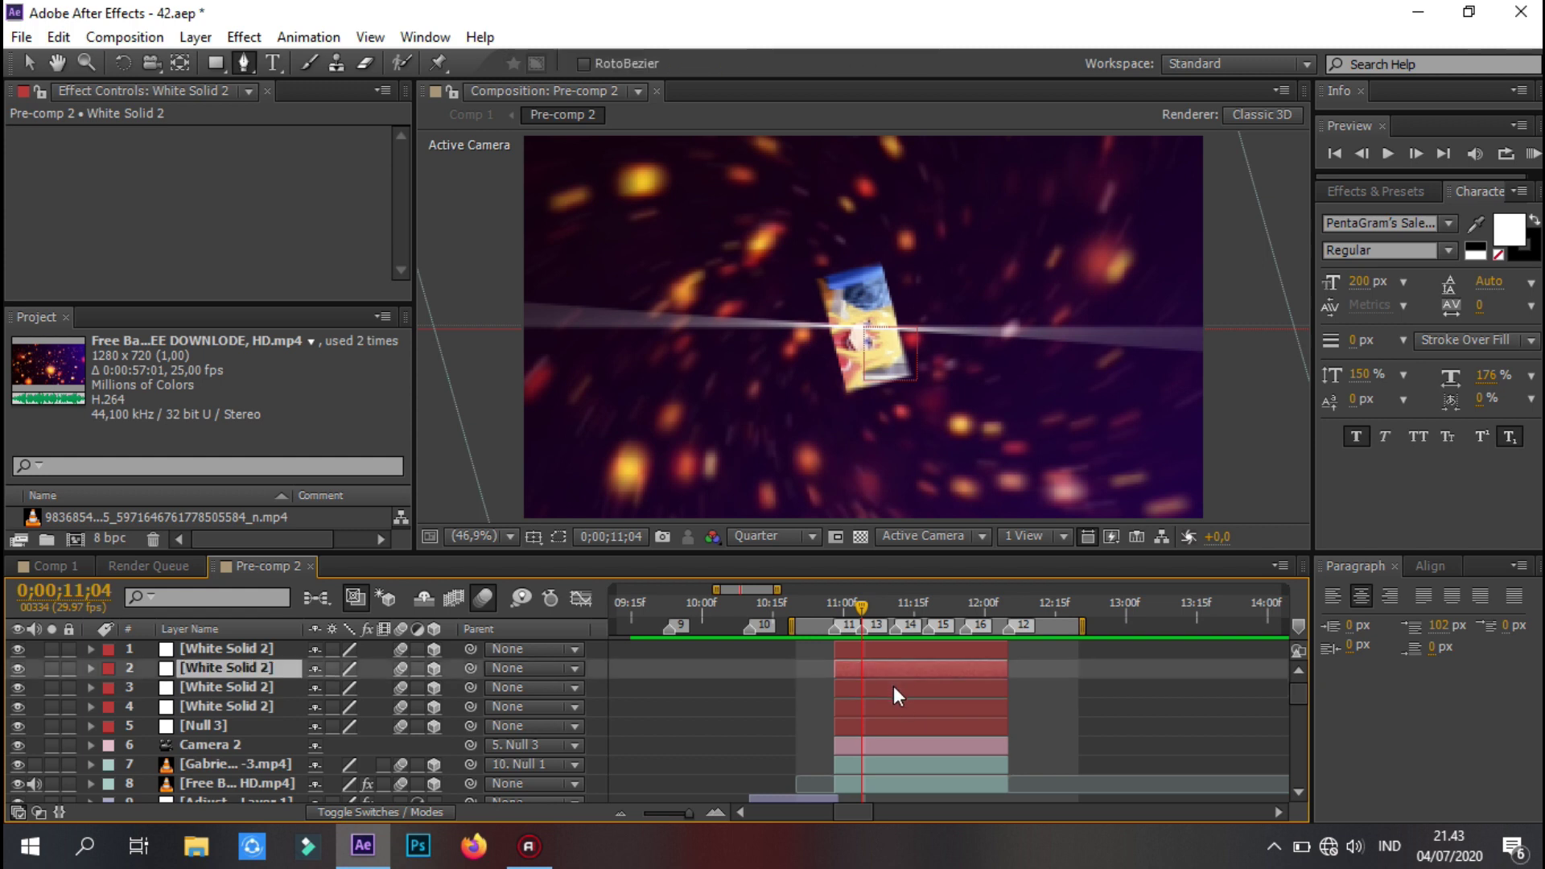
{"action": "left_click", "coordinate": [893, 686]}
{"action": "left_click", "coordinate": [895, 704]}
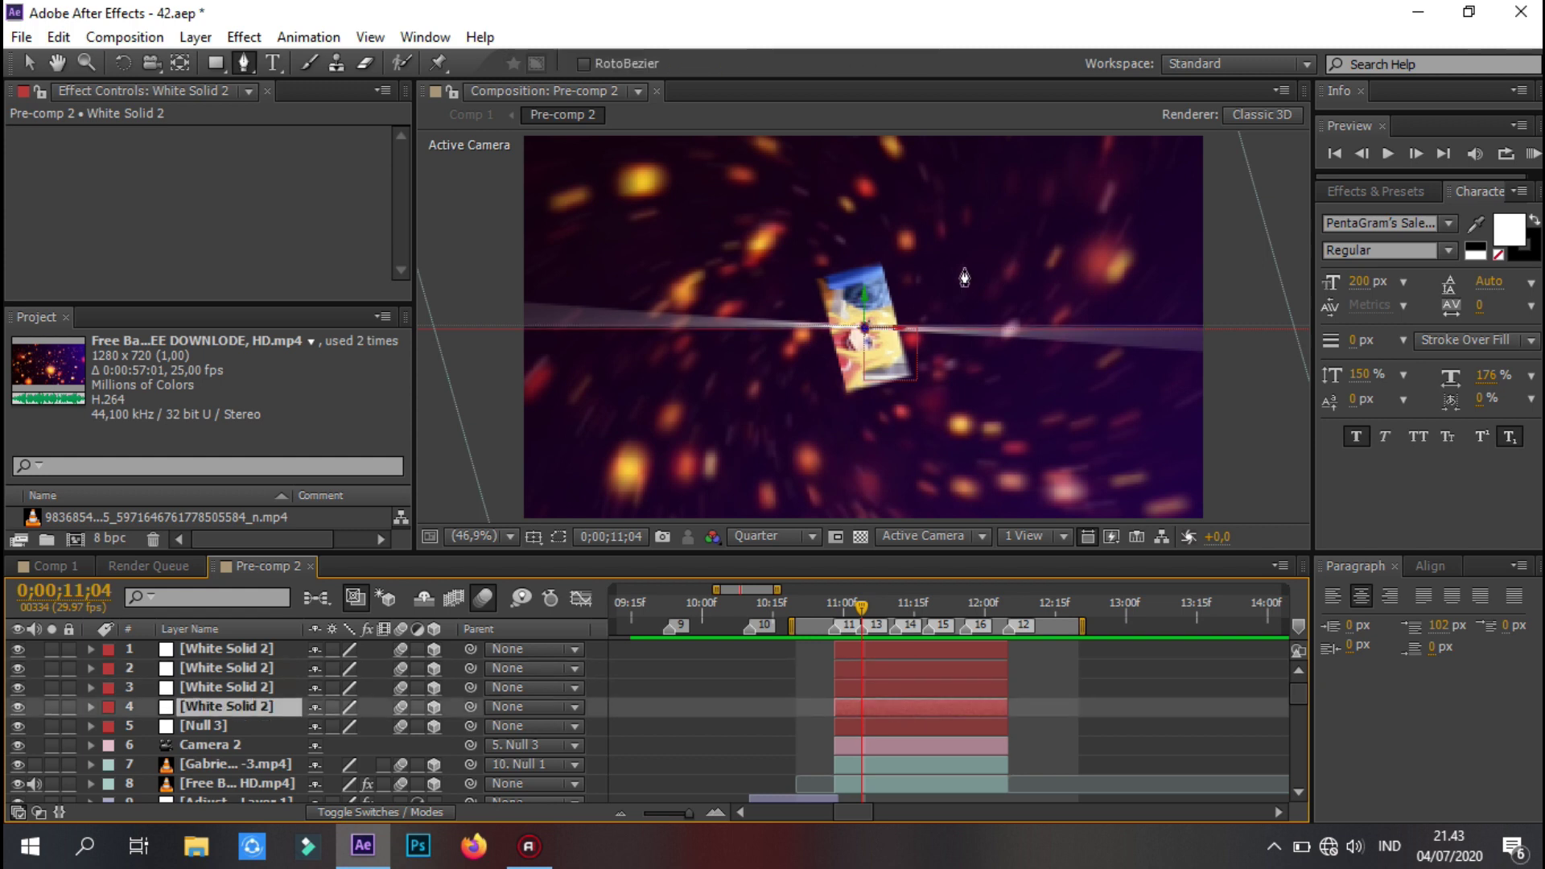
{"action": "left_click", "coordinate": [30, 62]}
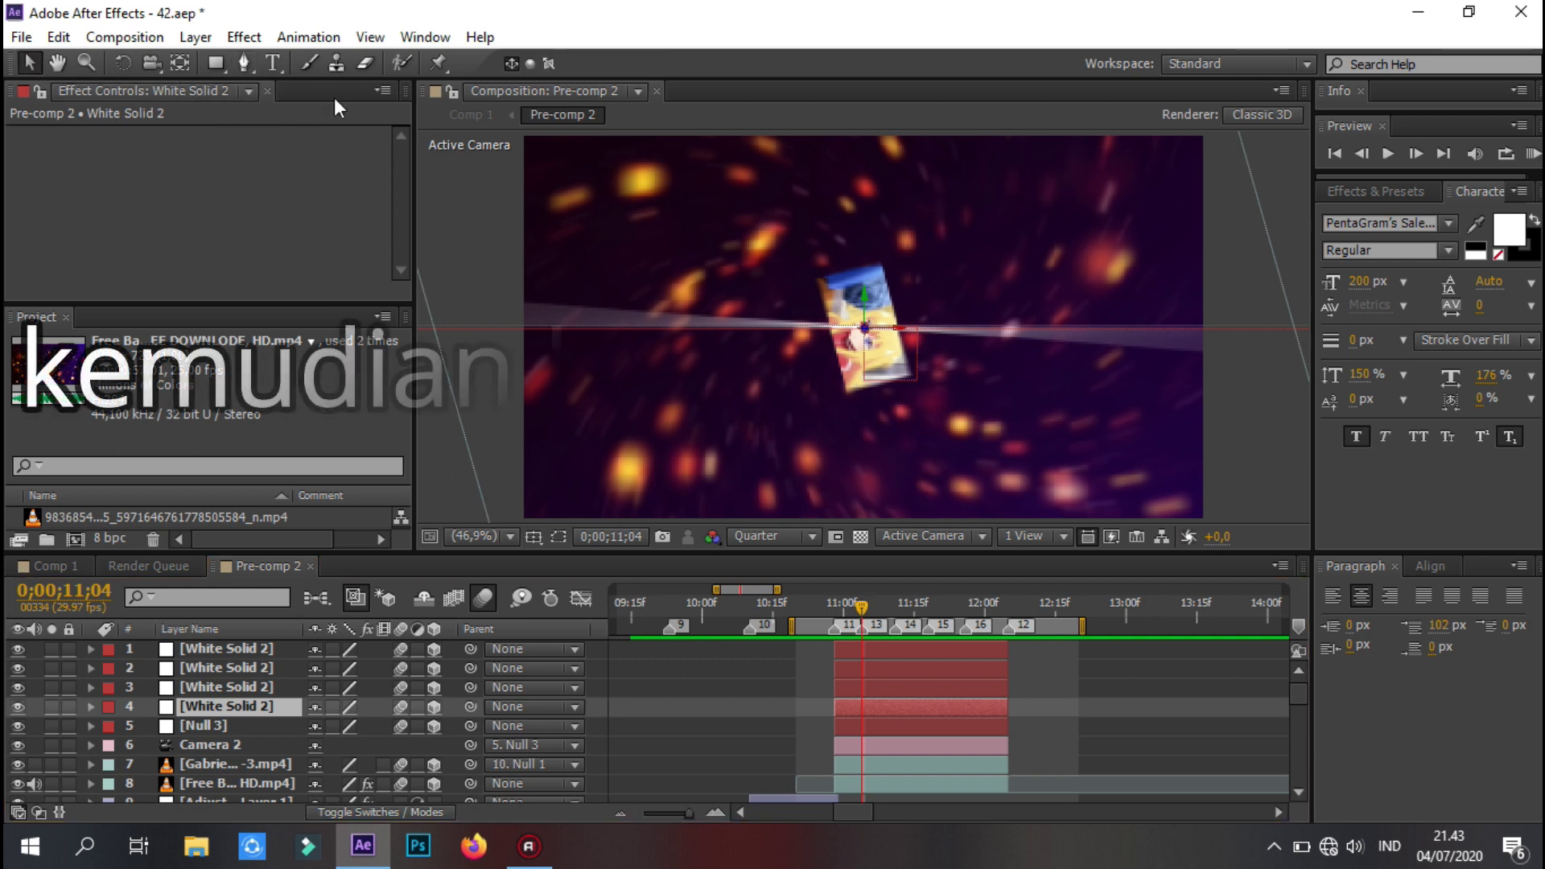
{"action": "left_click_drag", "start_coordinate": [942, 330], "coordinate": [947, 381]}
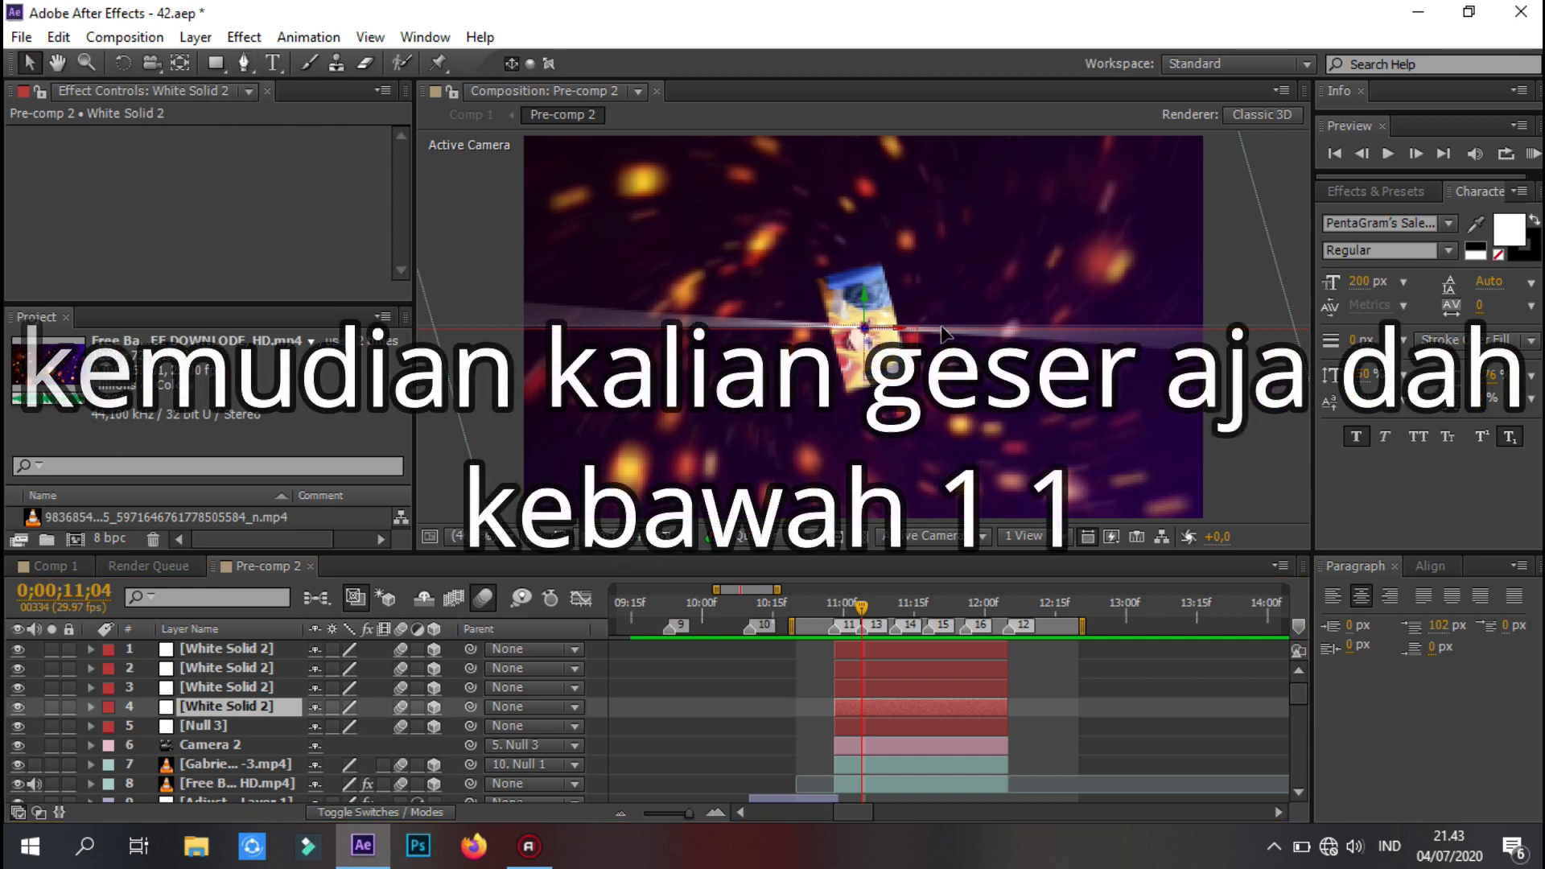
- At 11;18, drag the second white streak lower in the frame
{"action": "left_click", "coordinate": [892, 605]}
{"action": "left_click", "coordinate": [893, 686]}
{"action": "left_click", "coordinate": [928, 605]}
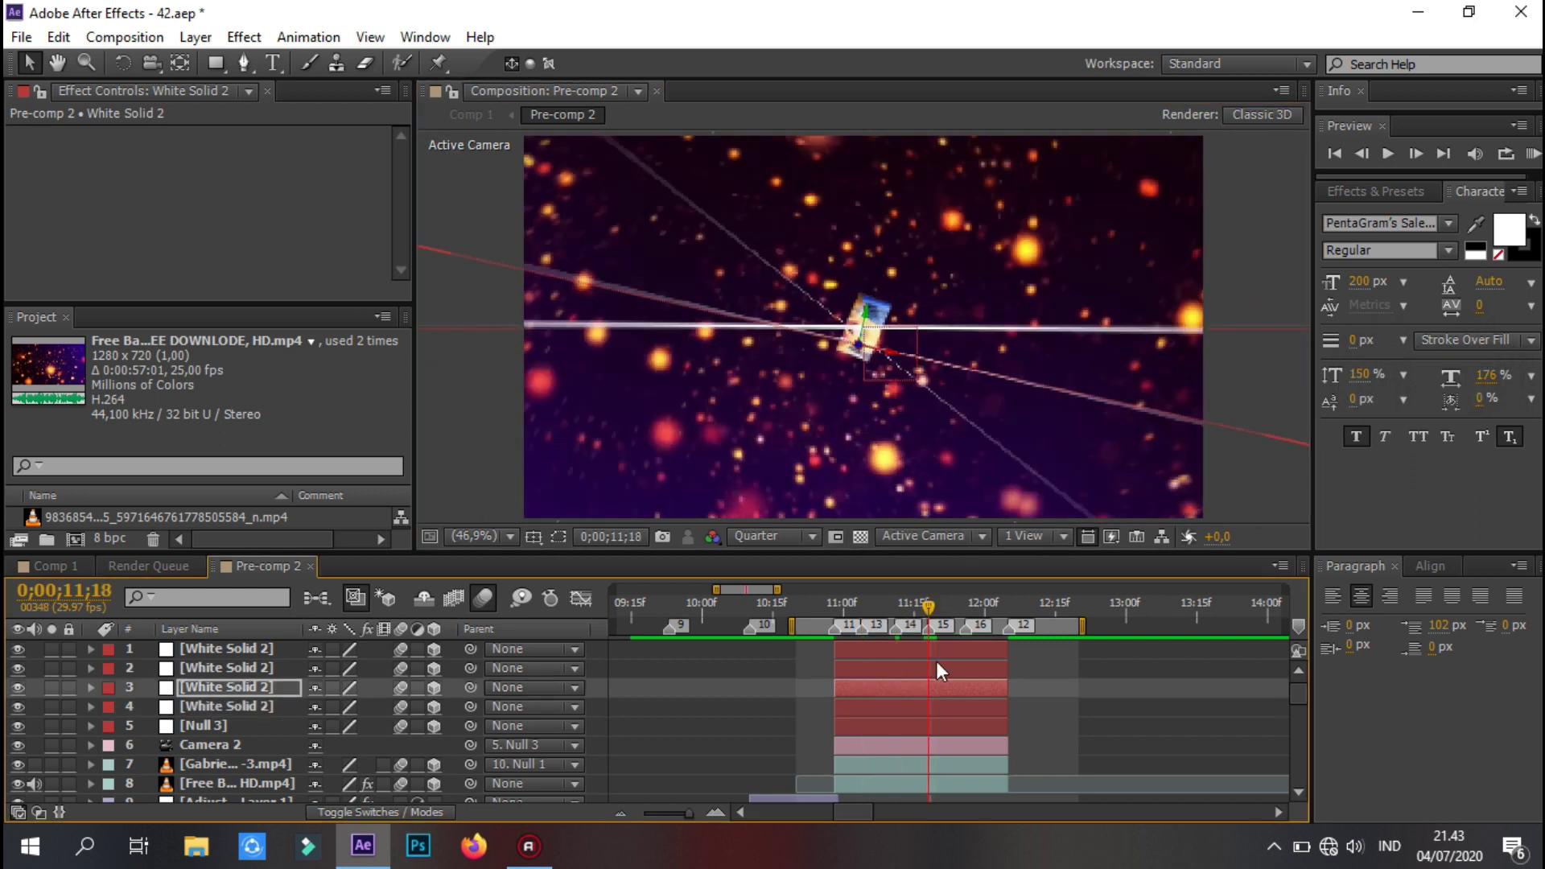
{"action": "left_click", "coordinate": [935, 668]}
{"action": "left_click", "coordinate": [940, 357]}
{"action": "left_click_drag", "start_coordinate": [948, 321], "coordinate": [945, 380]}
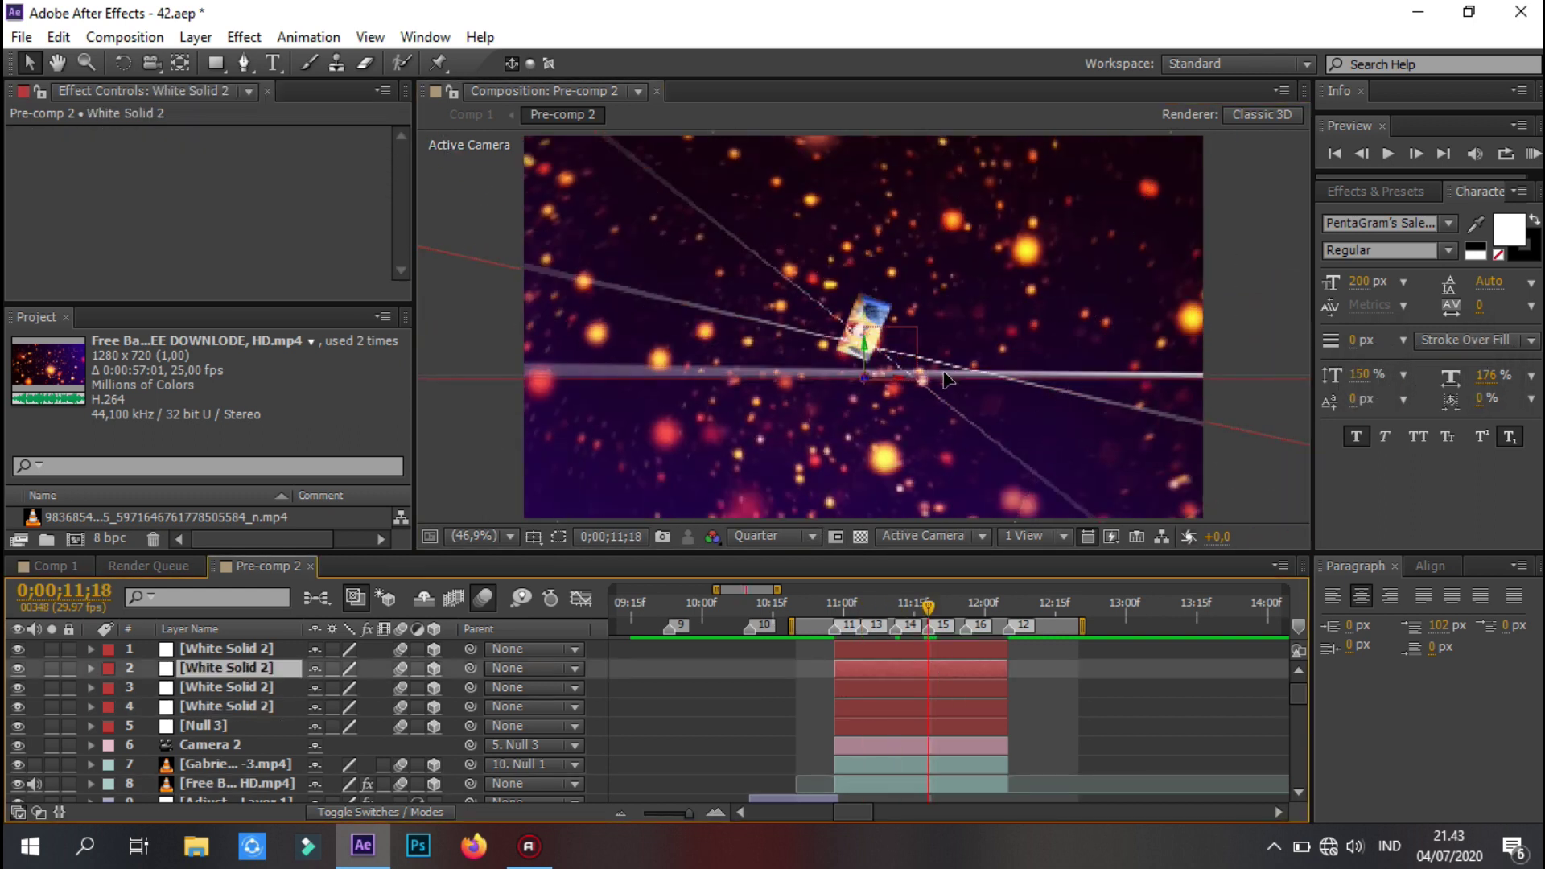
{"action": "left_click", "coordinate": [967, 649]}
- Preview the streak animation, then return to 11;04 with the second and third streaks selected
{"action": "left_click", "coordinate": [1531, 153]}
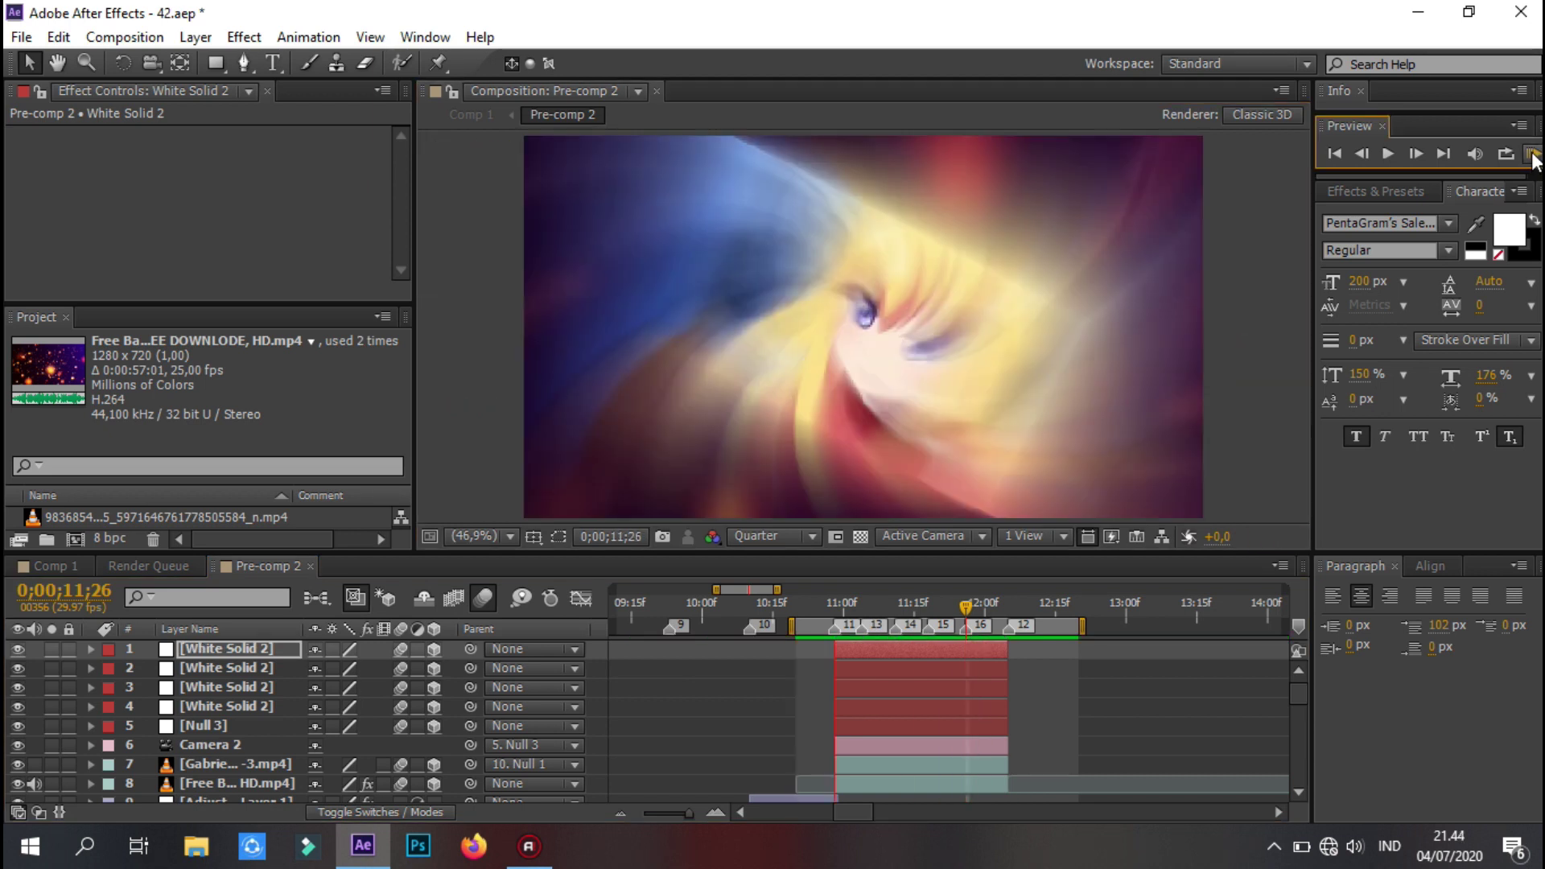
{"action": "left_click", "coordinate": [1532, 157]}
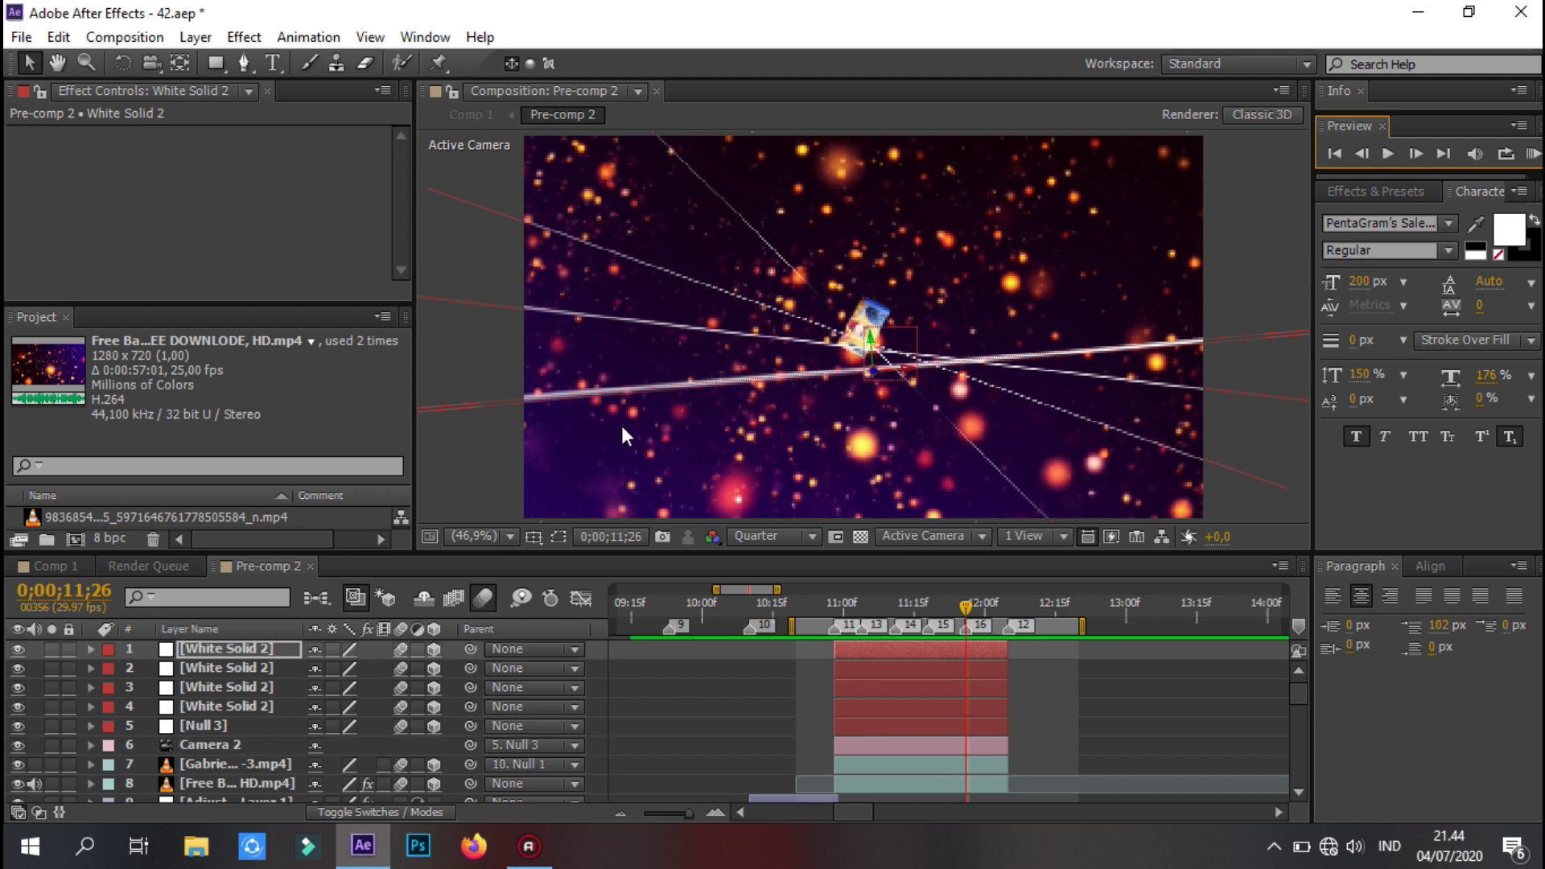
{"action": "left_click_drag", "start_coordinate": [891, 600], "coordinate": [861, 595]}
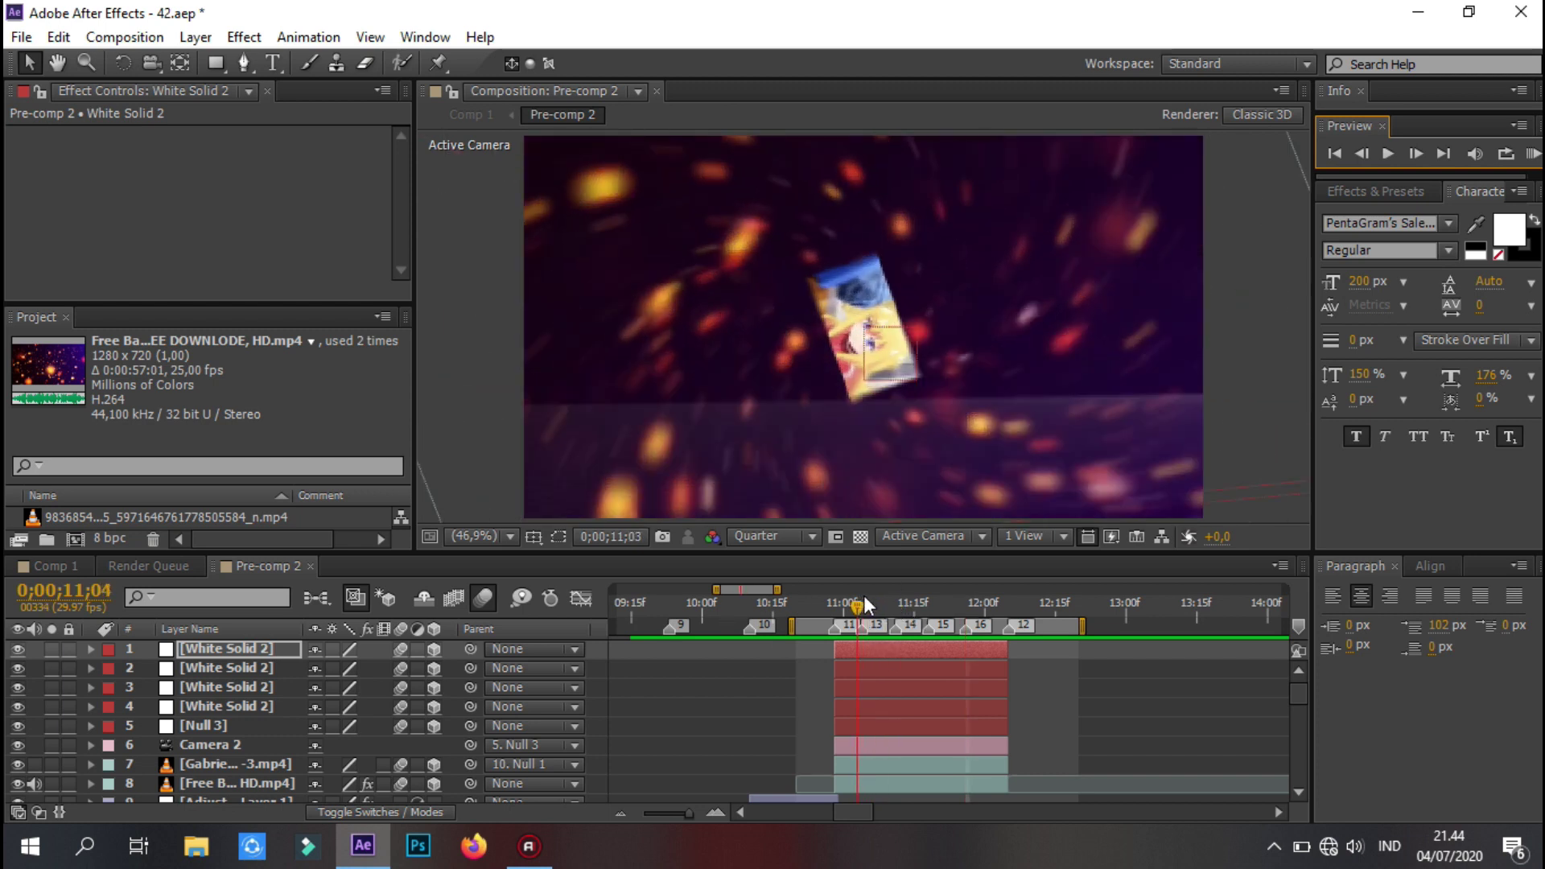
{"action": "left_click", "coordinate": [888, 668]}
{"action": "left_click", "coordinate": [893, 688]}
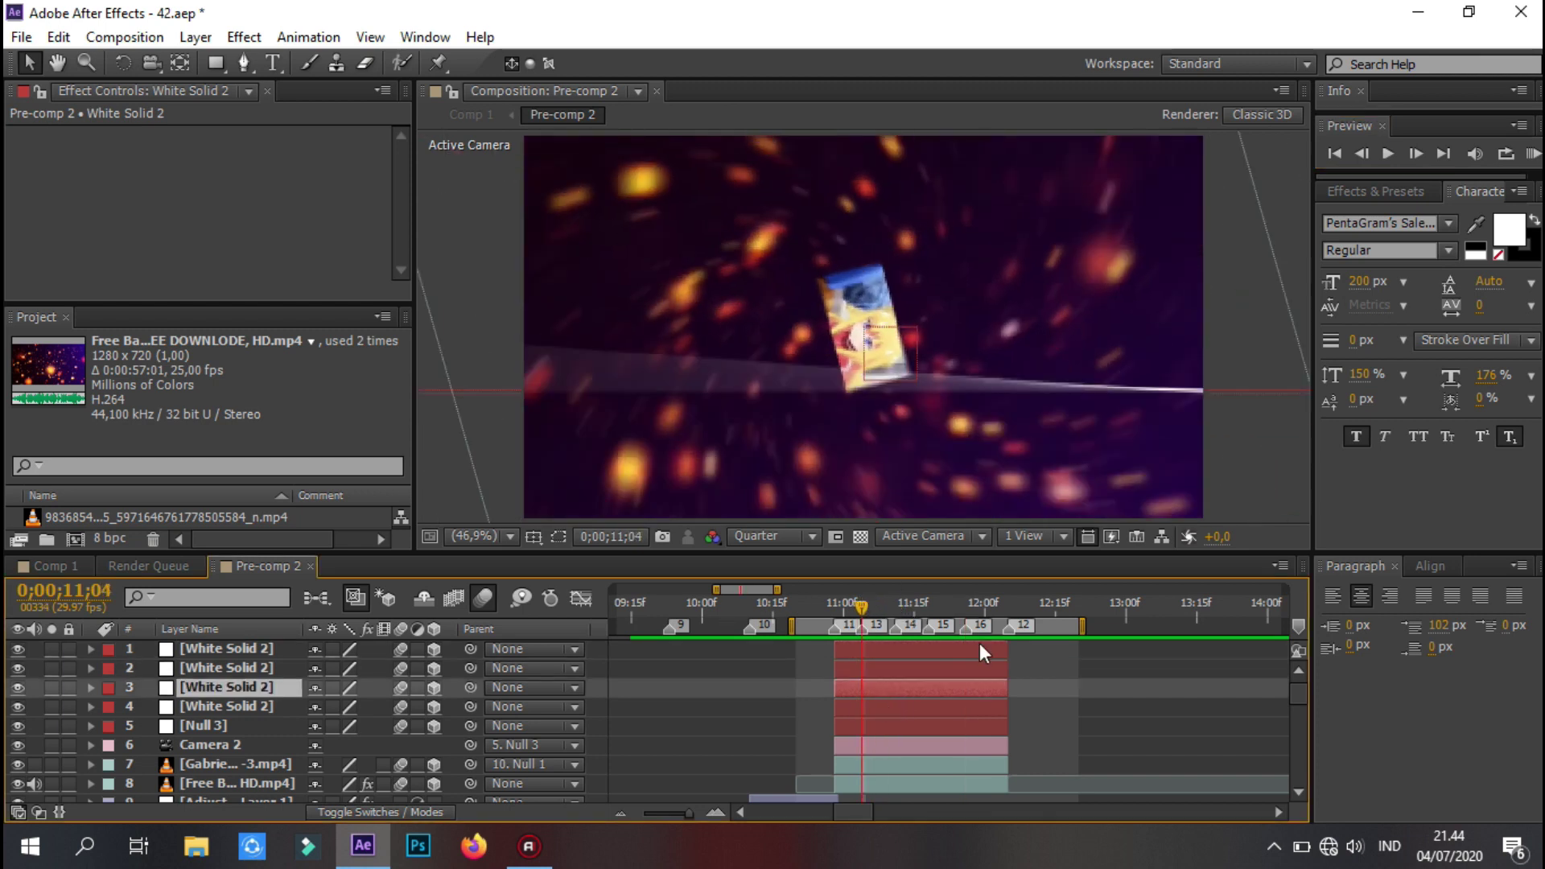
- Add a new white text layer reading 'LA'
{"action": "right_click", "coordinate": [79, 686]}
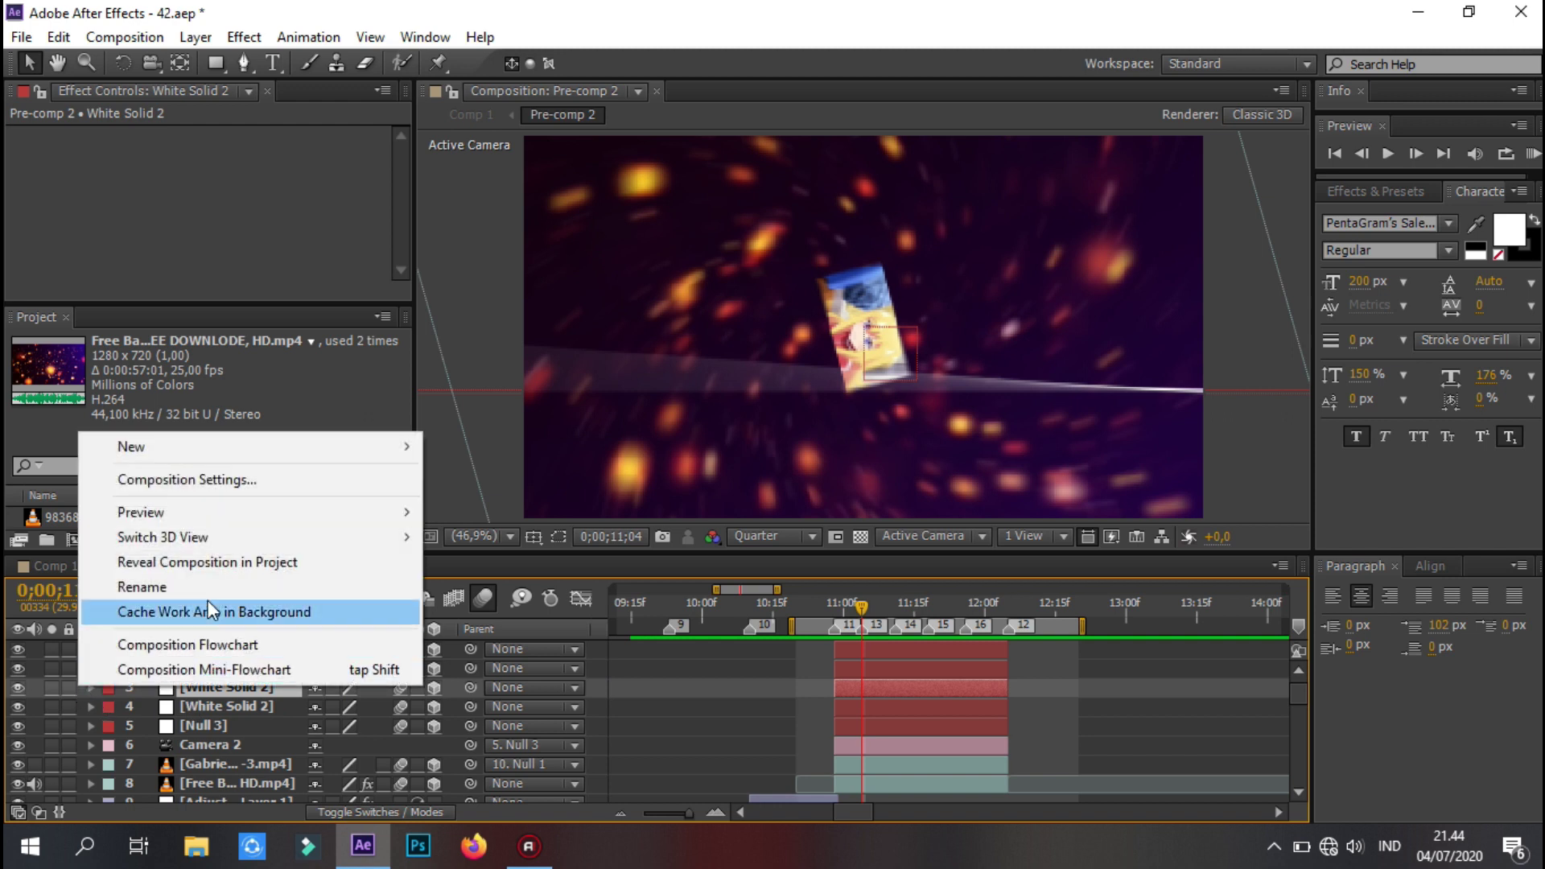
{"action": "mouse_move", "coordinate": [312, 452]}
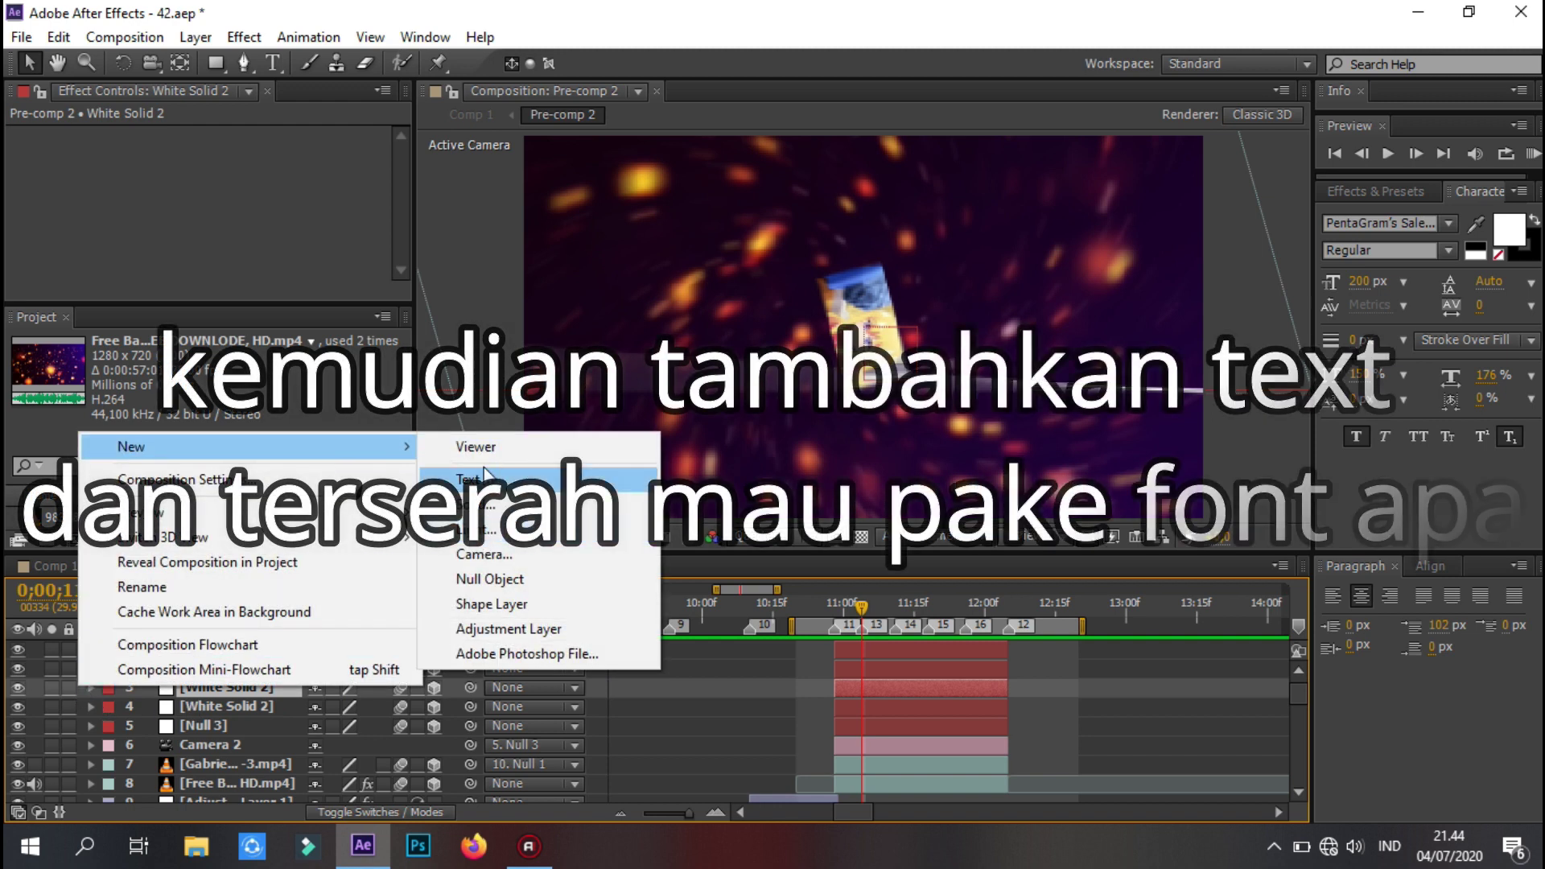
{"action": "left_click", "coordinate": [516, 480]}
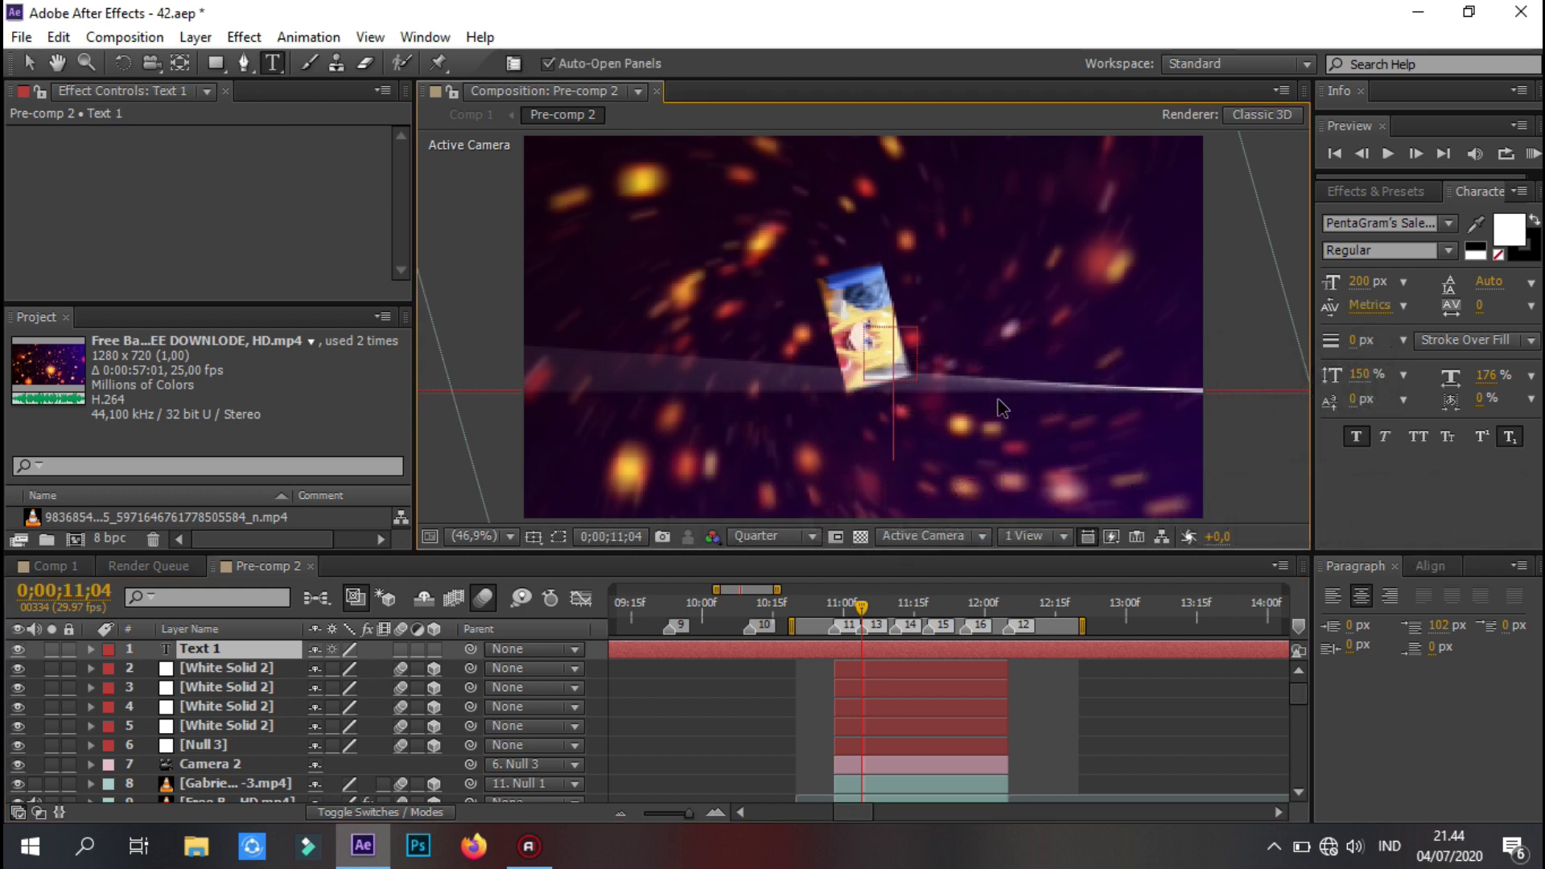
{"action": "type", "text": "LA"}
{"action": "left_click", "coordinate": [863, 643]}
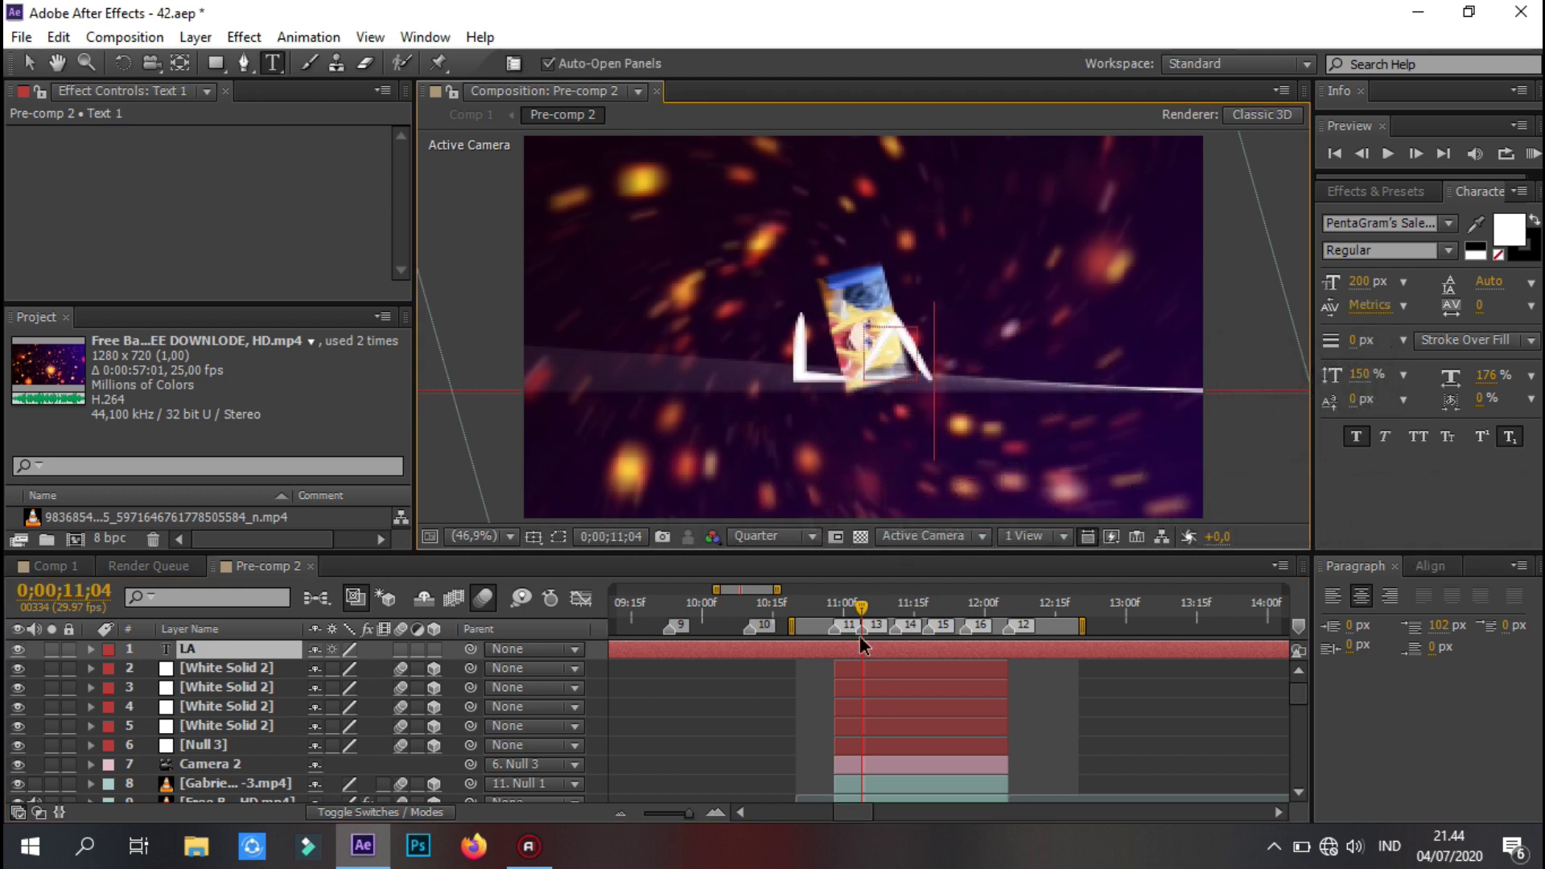
- Trim the LA layer to 10;28–12;05 by splitting it and deleting the outer pieces
{"action": "left_click", "coordinate": [833, 608]}
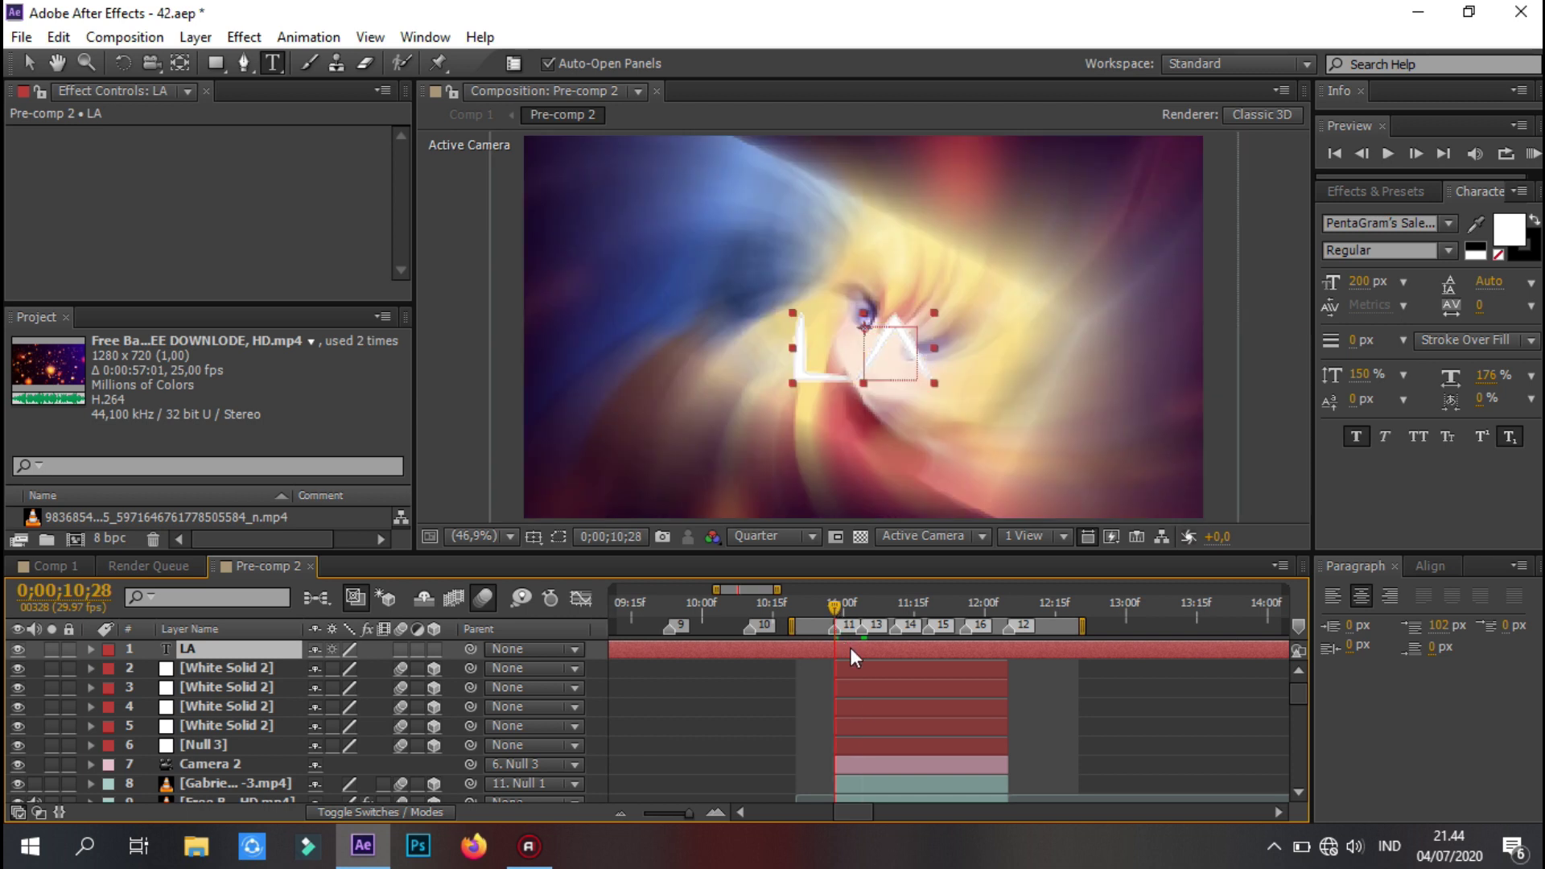
{"action": "key", "text": "ctrl+shift+d"}
{"action": "key", "text": "Delete"}
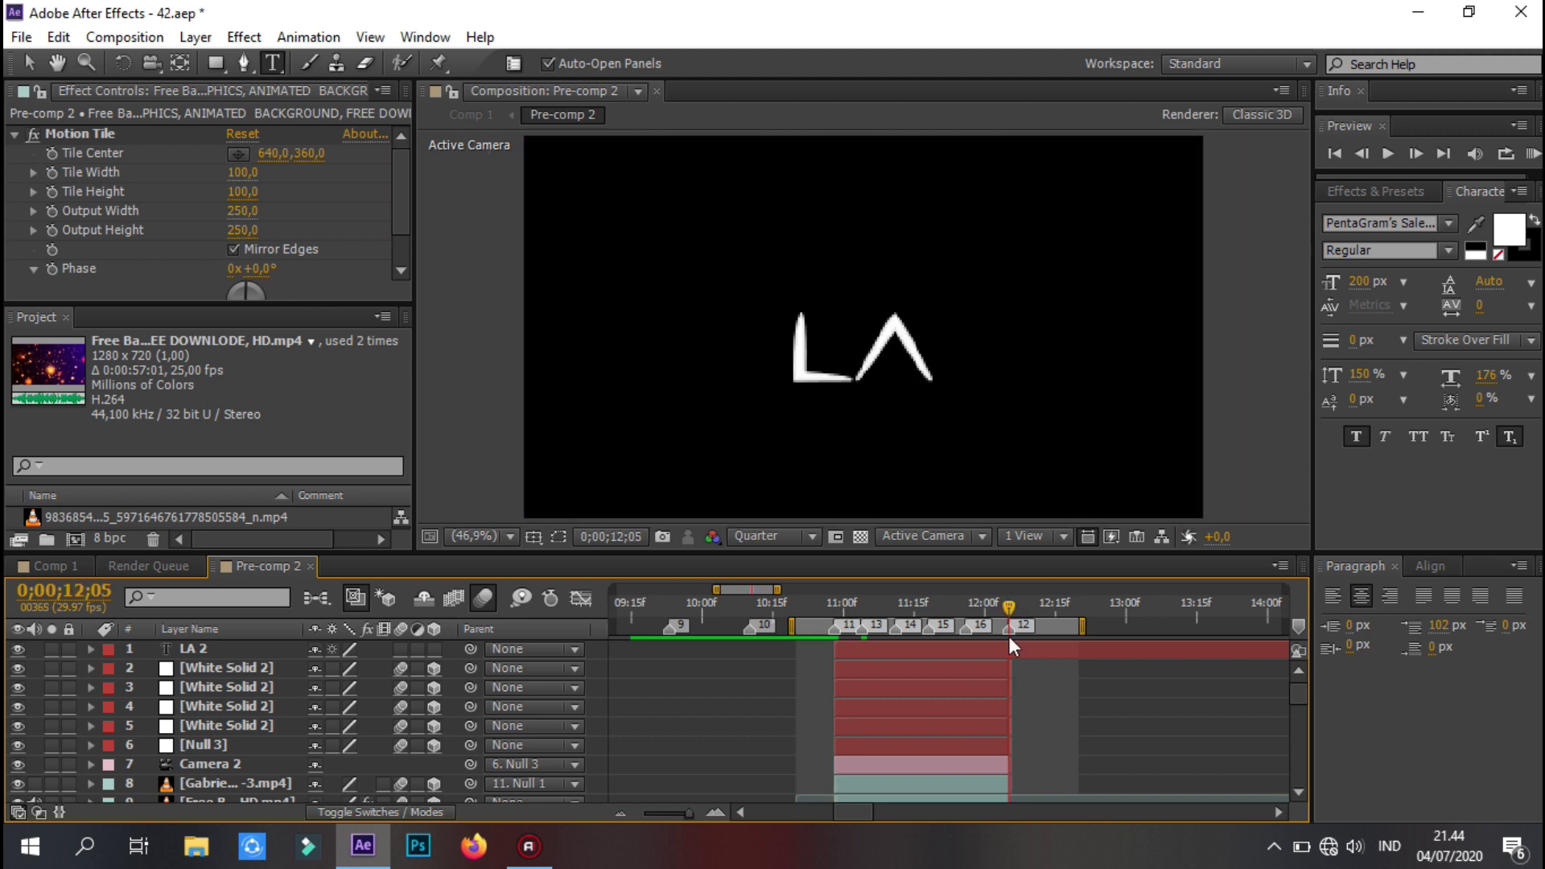
{"action": "left_click", "coordinate": [1007, 652]}
{"action": "key", "text": "ctrl+shift+d"}
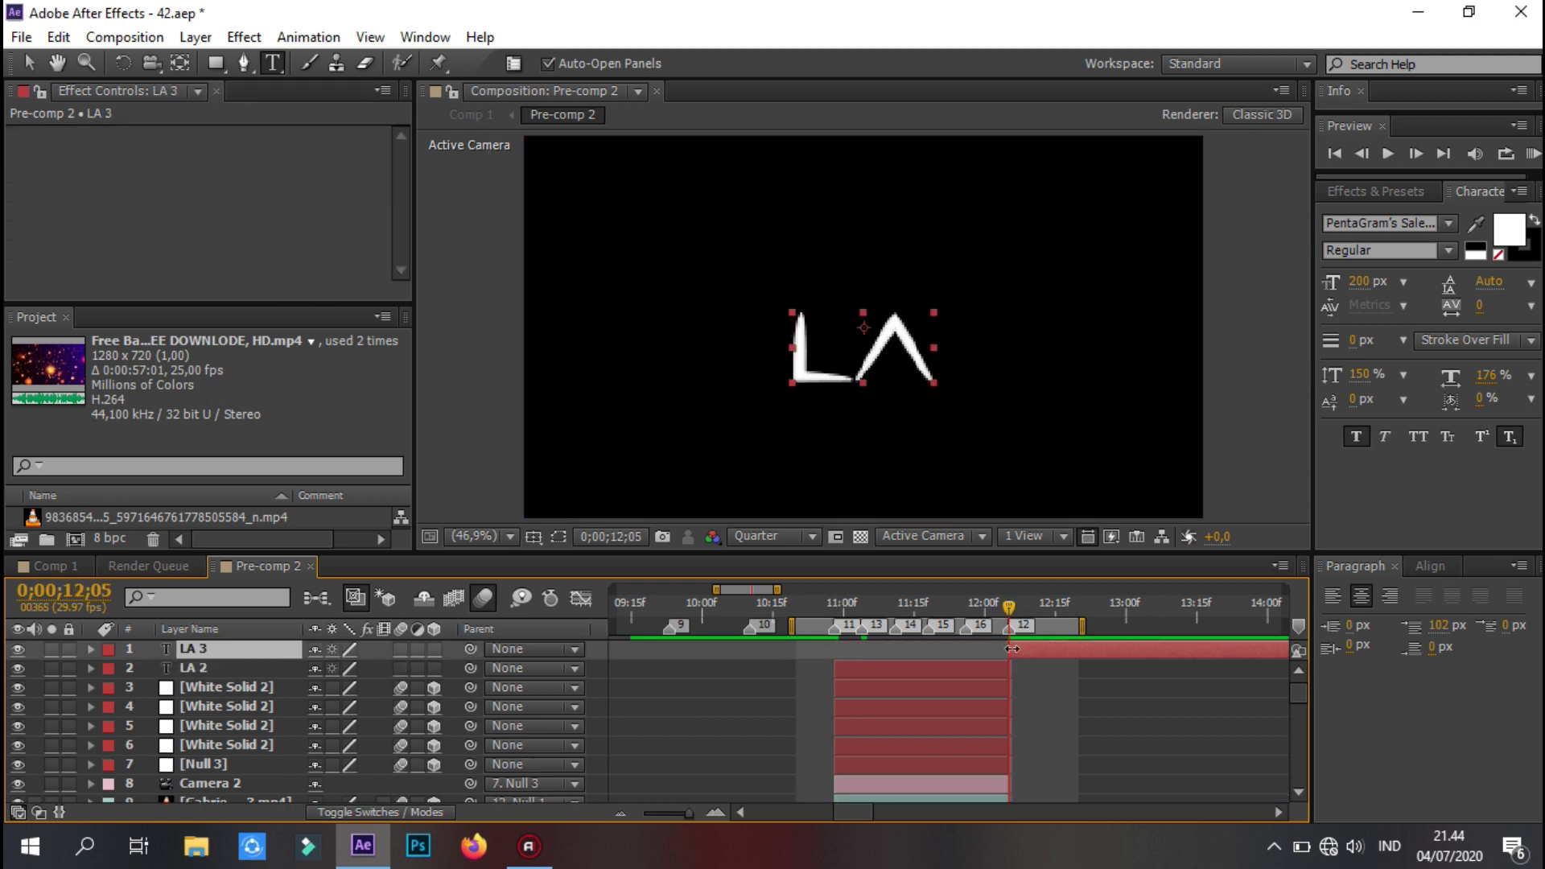
{"action": "key", "text": "Delete"}
{"action": "left_click", "coordinate": [862, 600]}
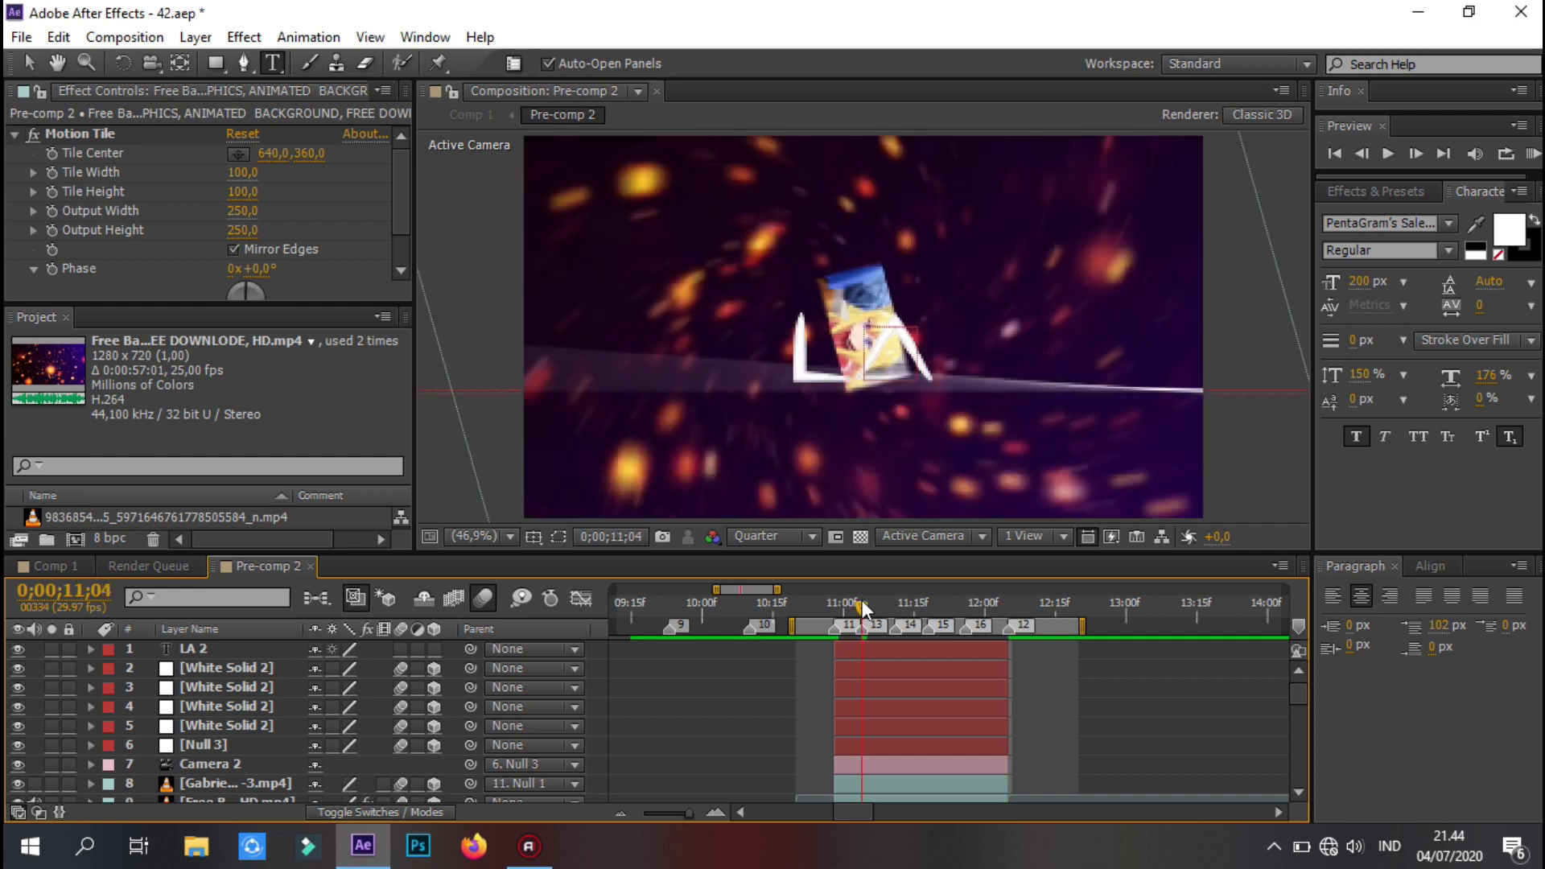
{"action": "left_click", "coordinate": [868, 645]}
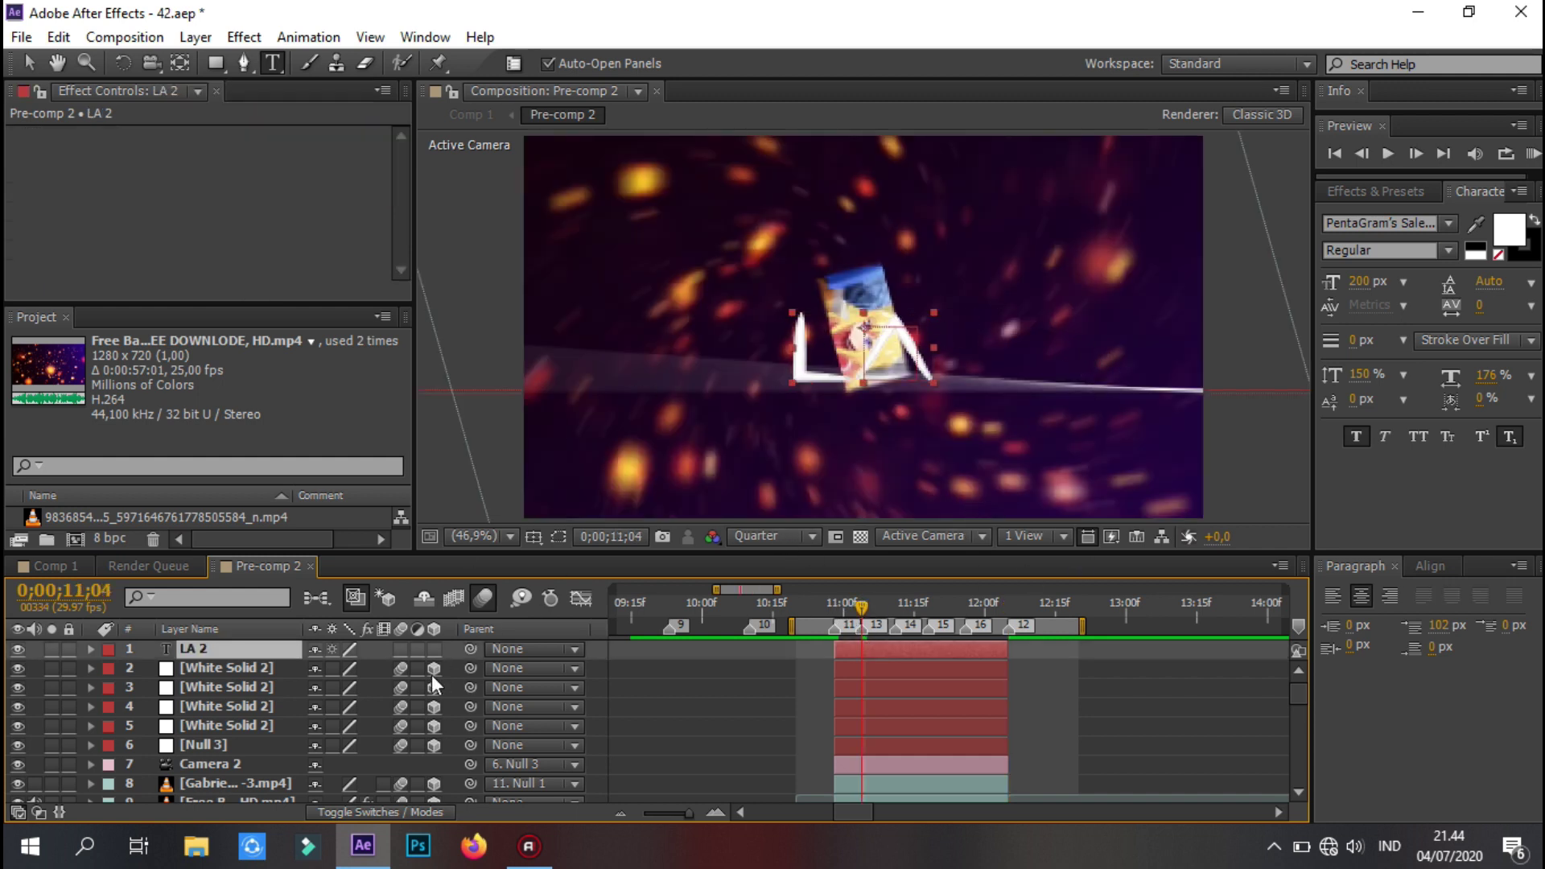
- Enable motion blur and 3D on LA 2 and show its position values
{"action": "left_click", "coordinate": [401, 648]}
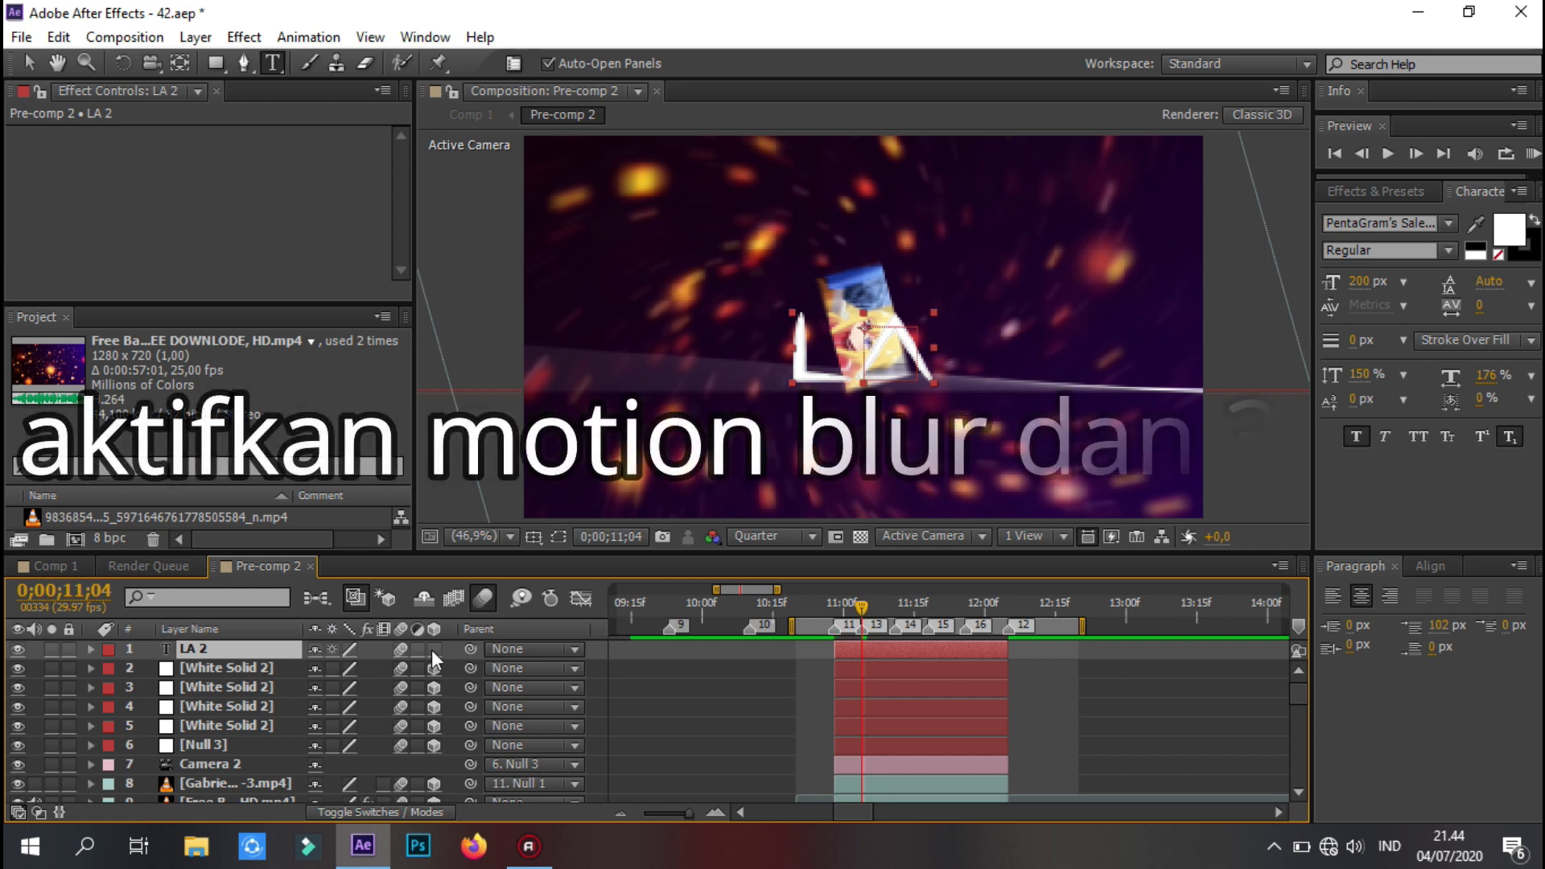
{"action": "left_click", "coordinate": [434, 648]}
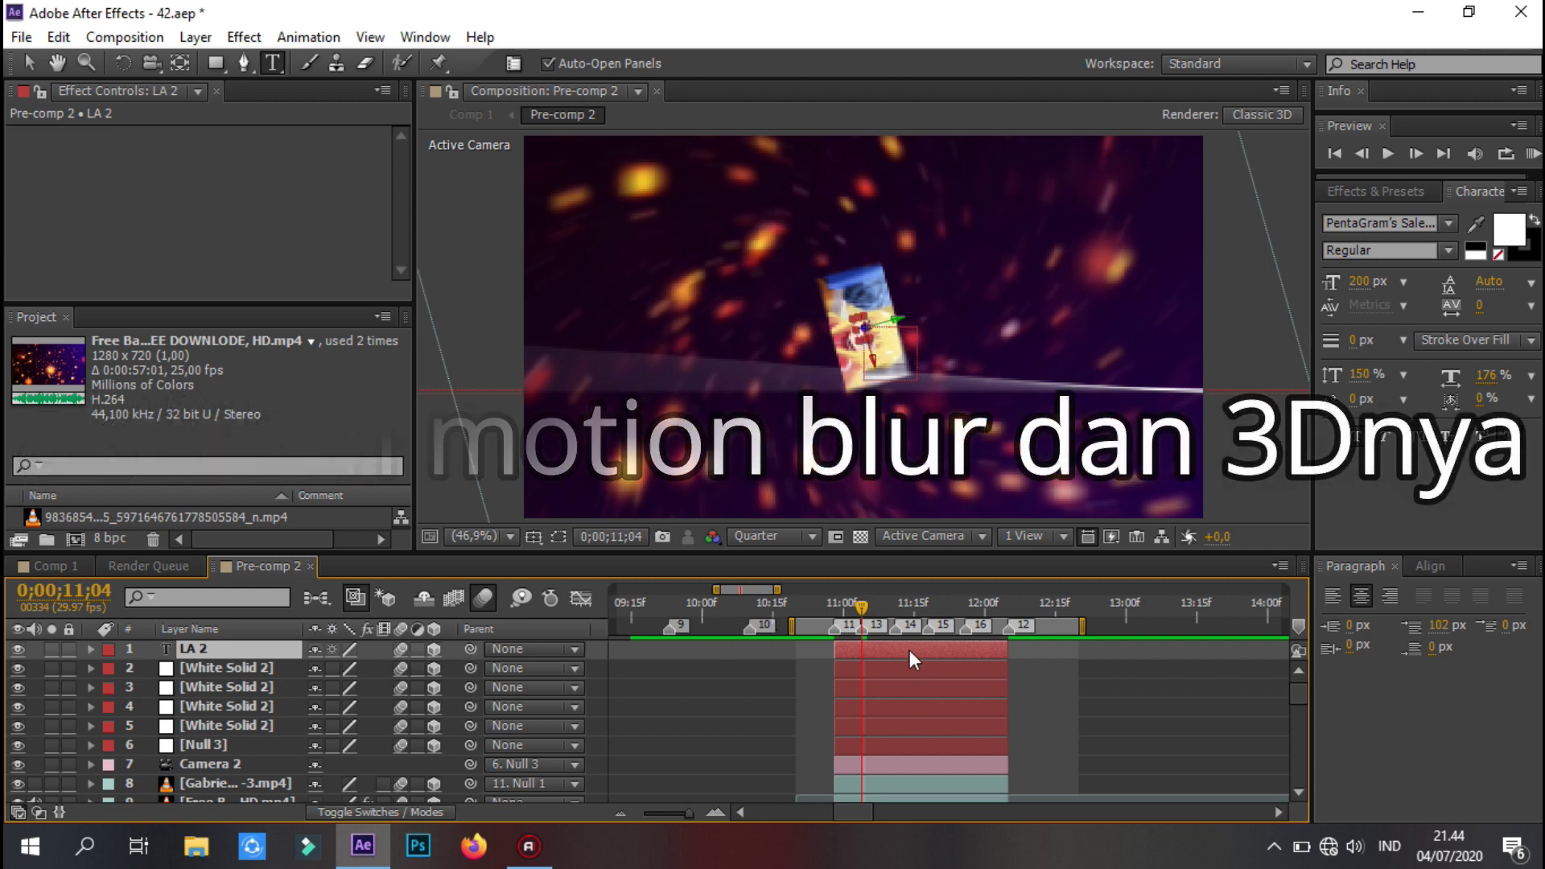
{"action": "key", "text": "s"}
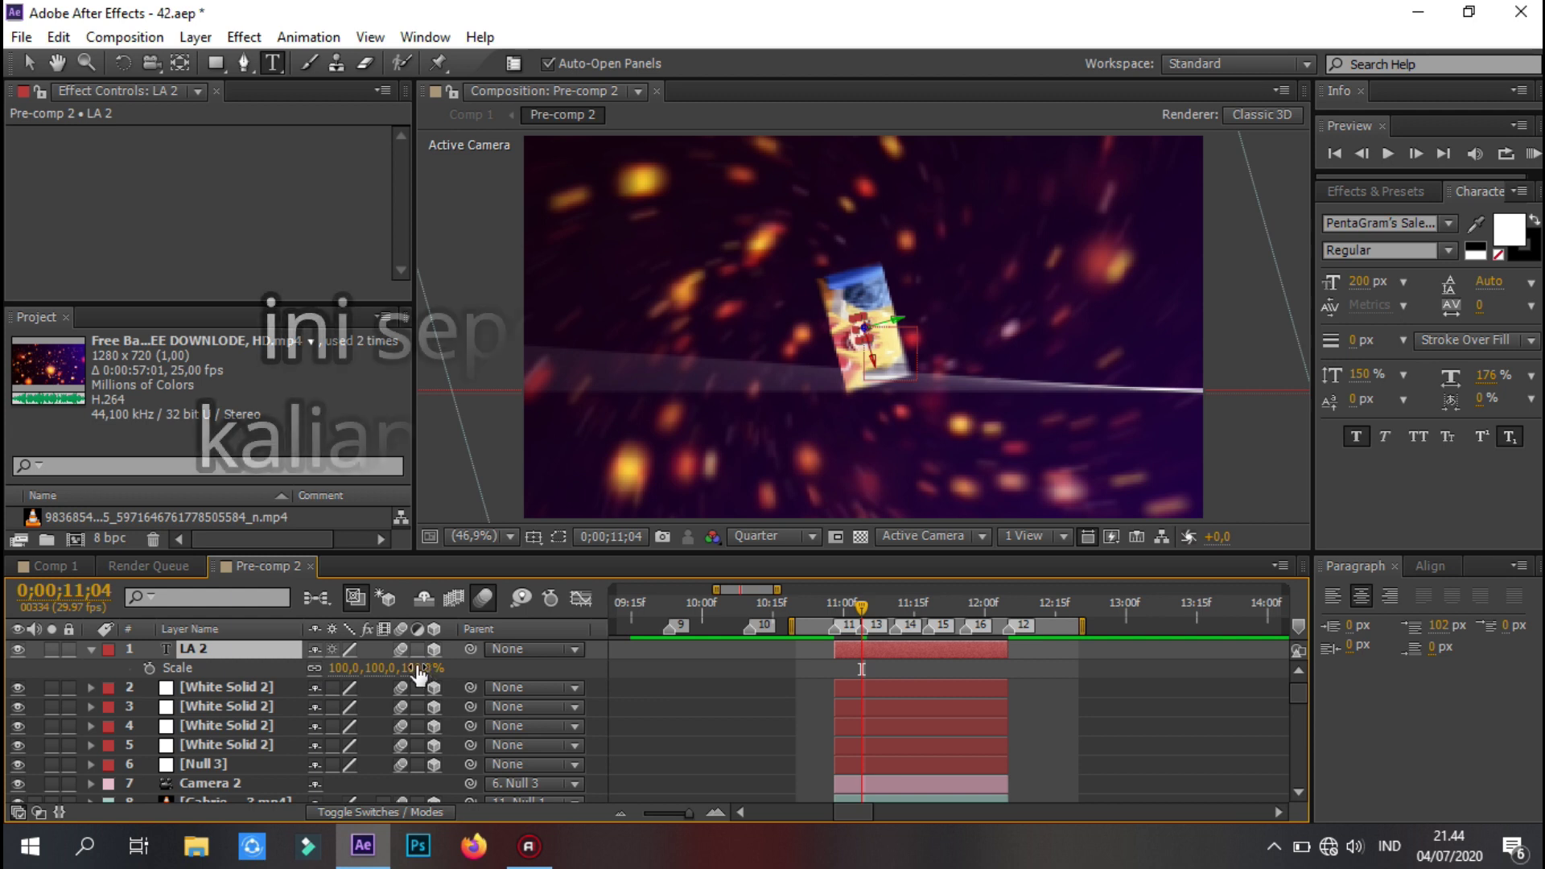
{"action": "key", "text": "p"}
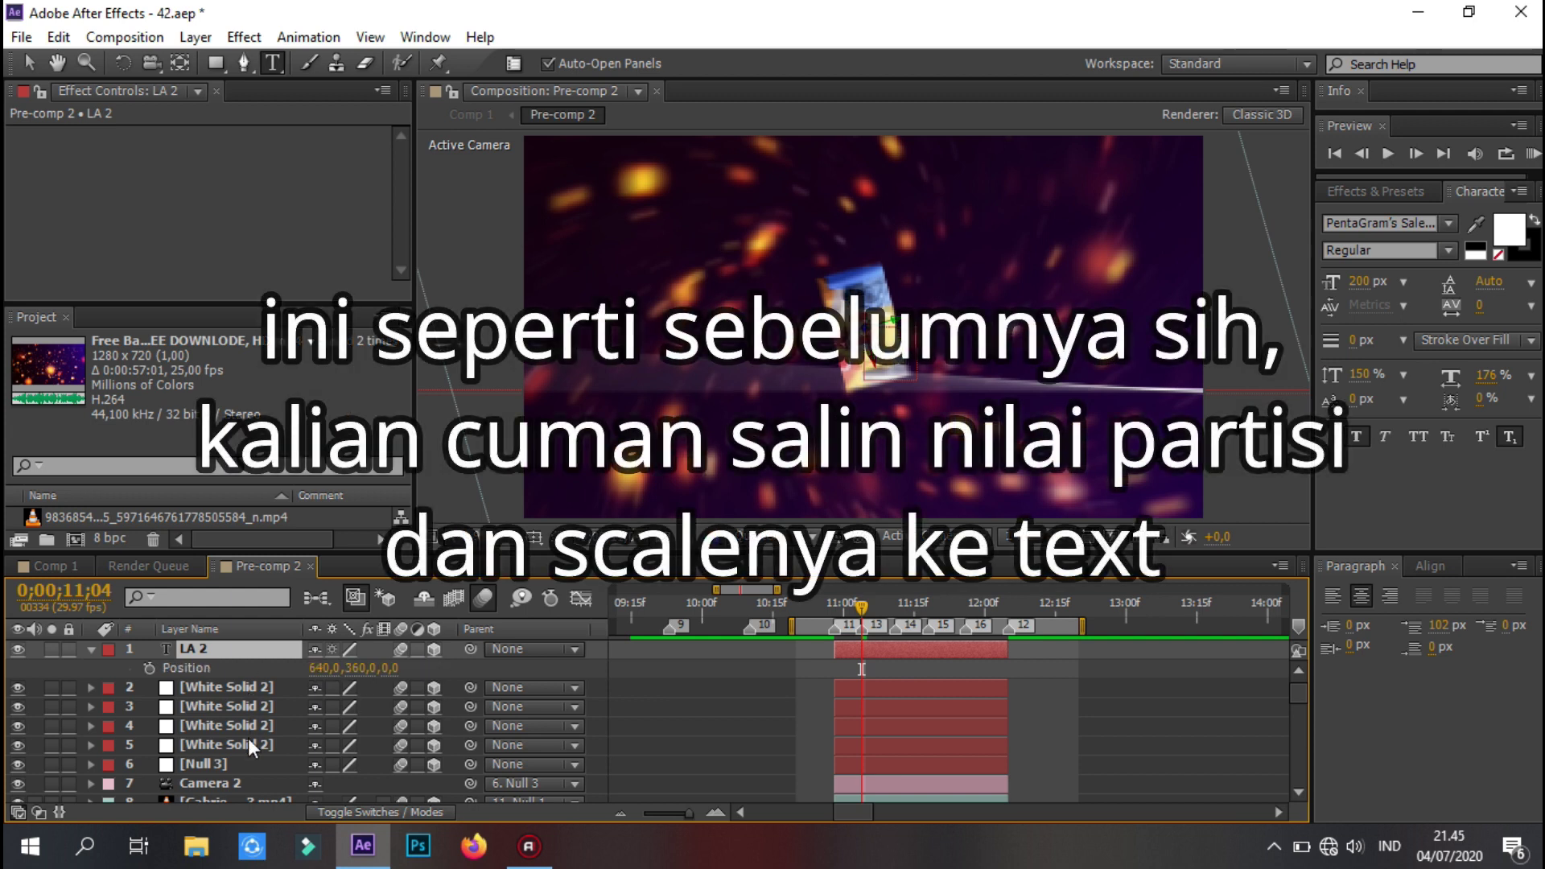
- Copy the White Solid 2 streak's Z position into LA 2, giving Z -40775,9
{"action": "left_click", "coordinate": [248, 745]}
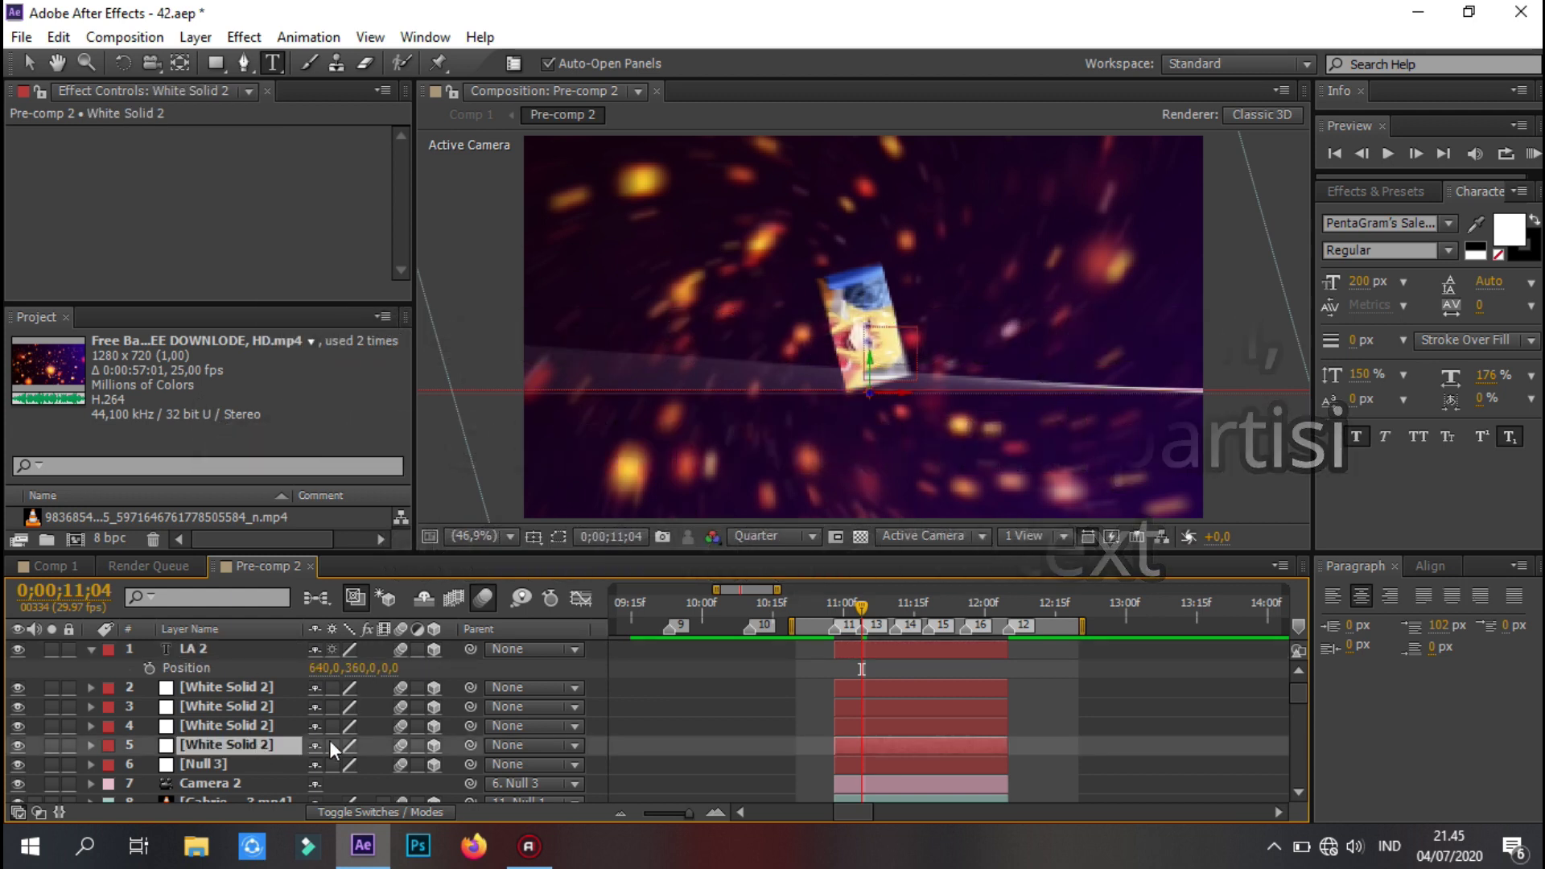
{"action": "key", "text": "p"}
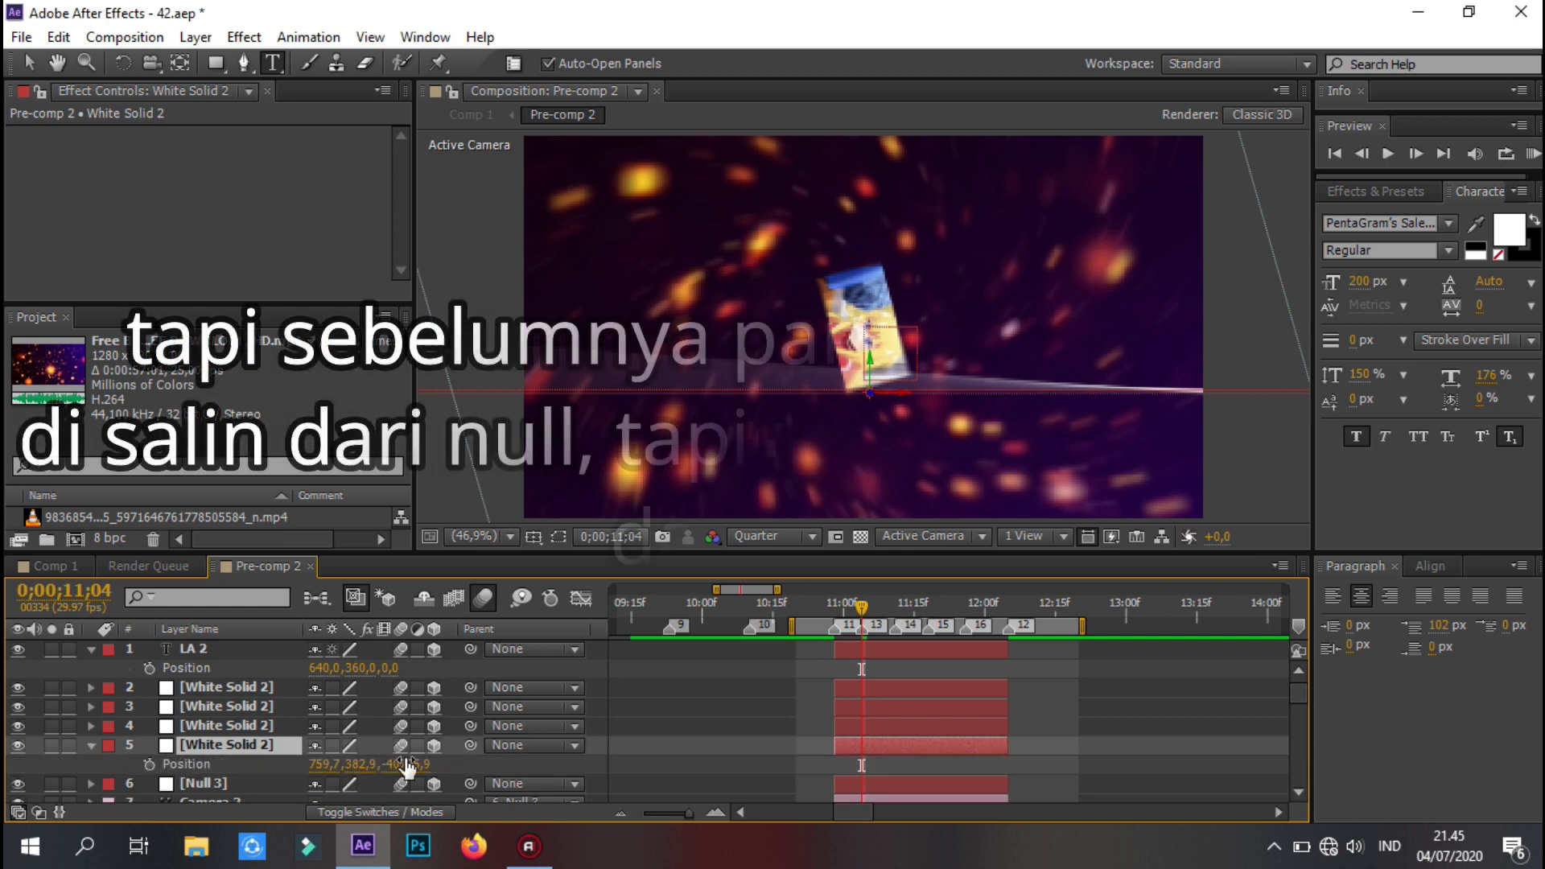
{"action": "left_click", "coordinate": [400, 764]}
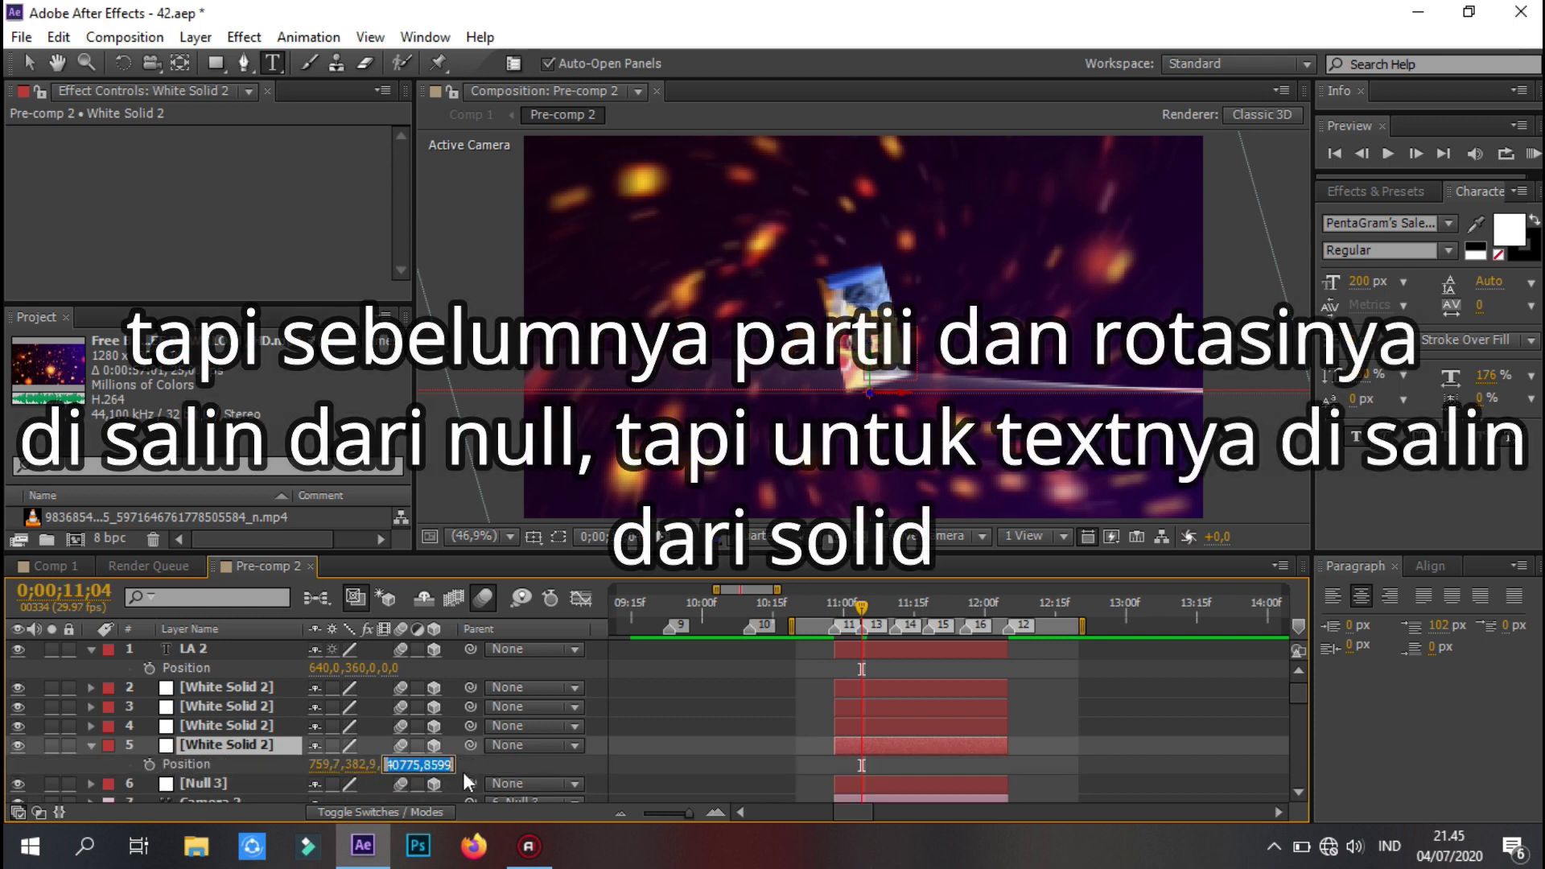
{"action": "key", "text": "Return"}
{"action": "left_click", "coordinate": [391, 668]}
{"action": "type", "text": "-3599"}
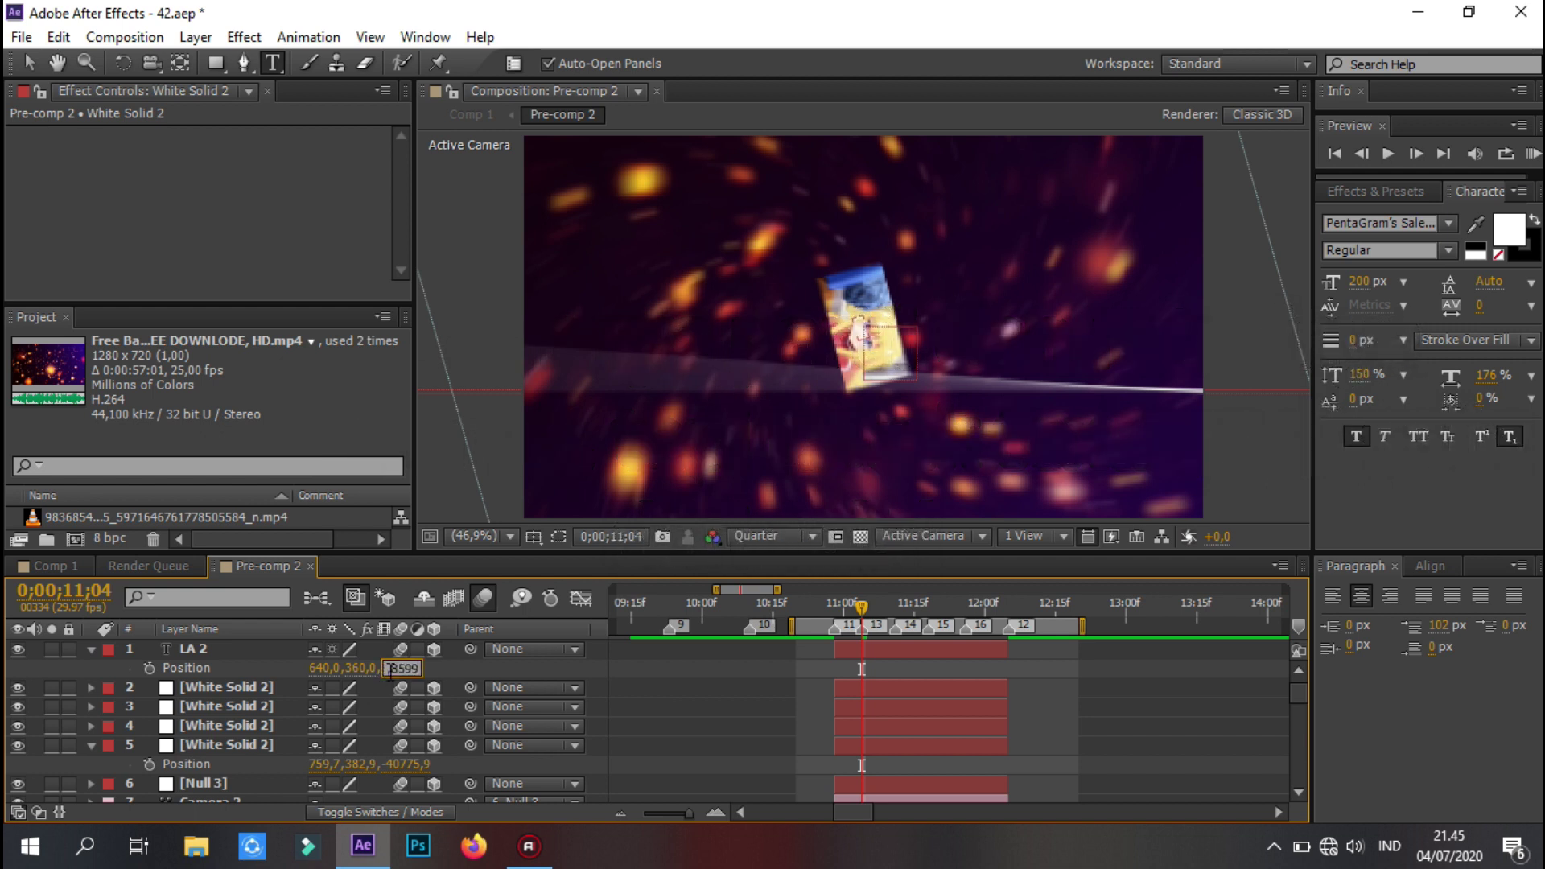
{"action": "key", "text": "Return"}
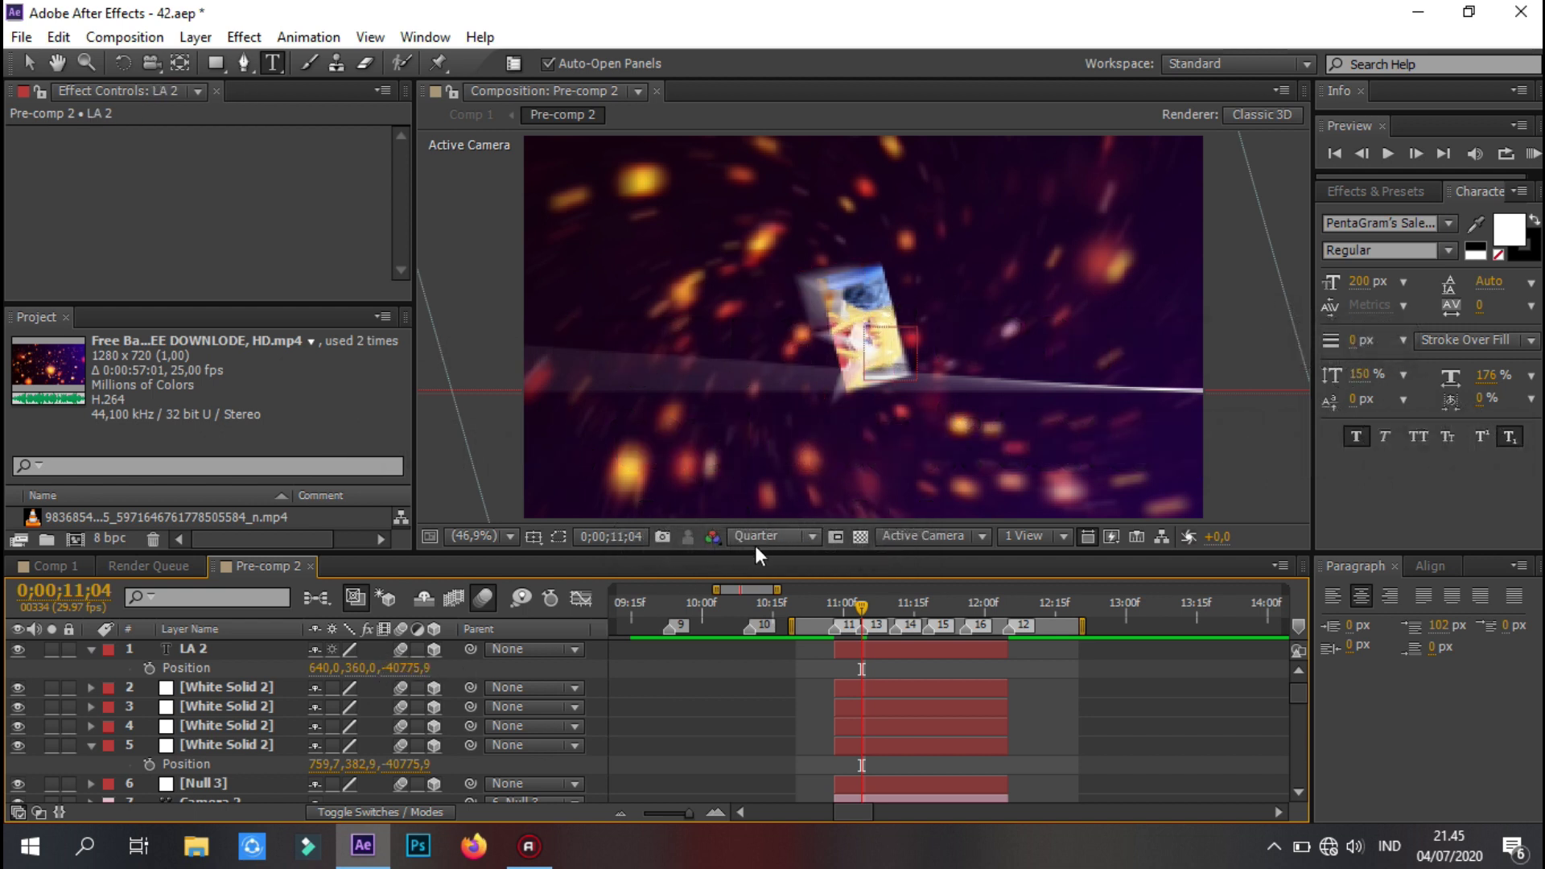
- Enlarge the LA 2 text to 312 px and copy the streak's -74,2° Z rotation onto it
{"action": "left_click", "coordinate": [933, 652]}
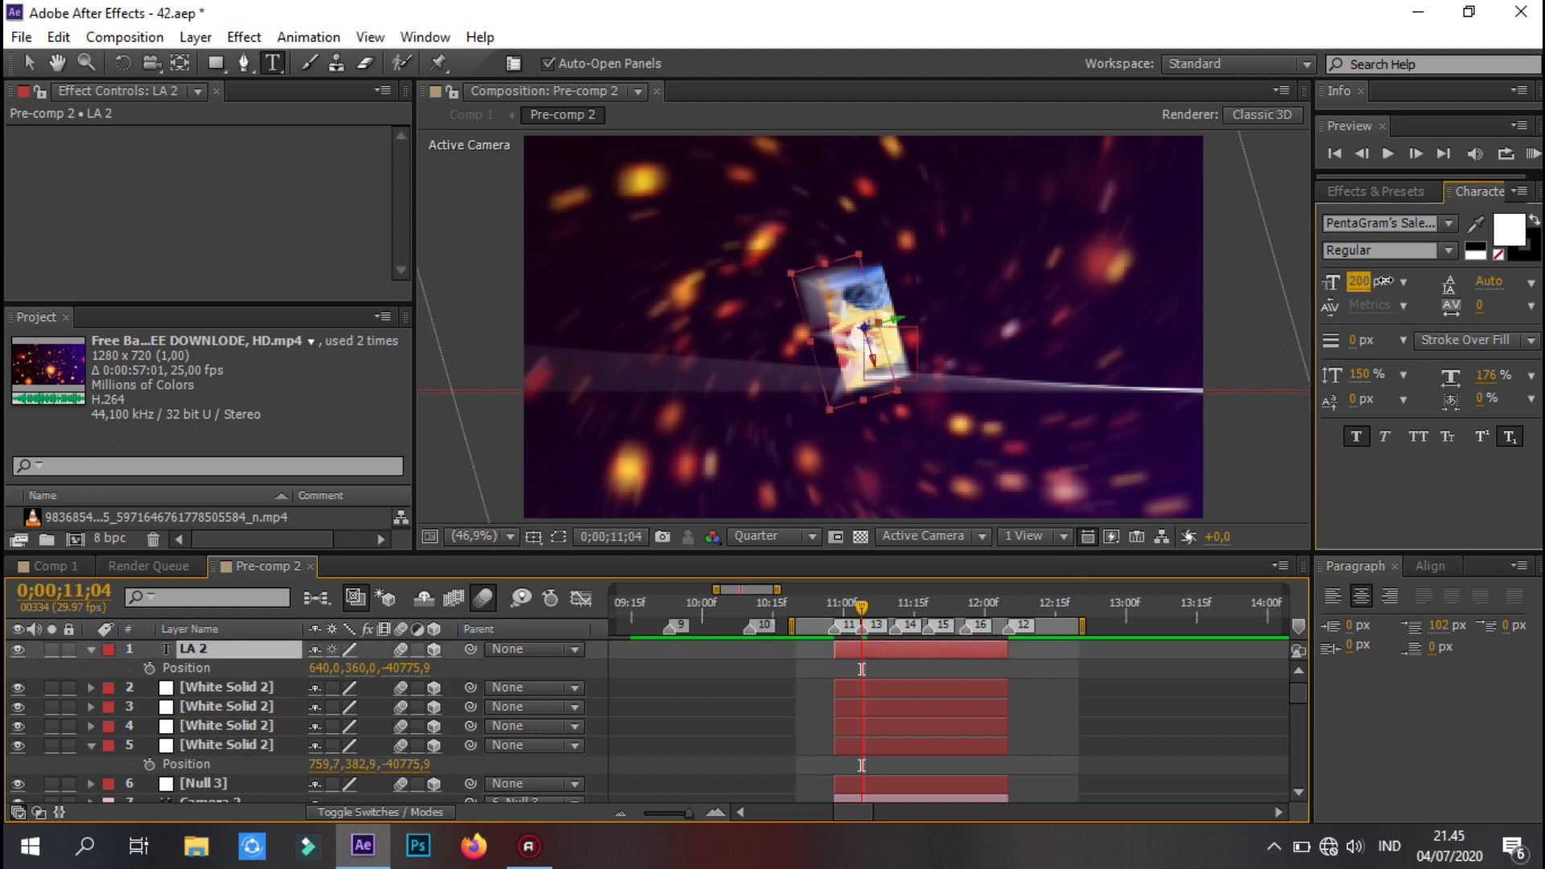
{"action": "left_click_drag", "start_coordinate": [1411, 284], "coordinate": [1512, 288]}
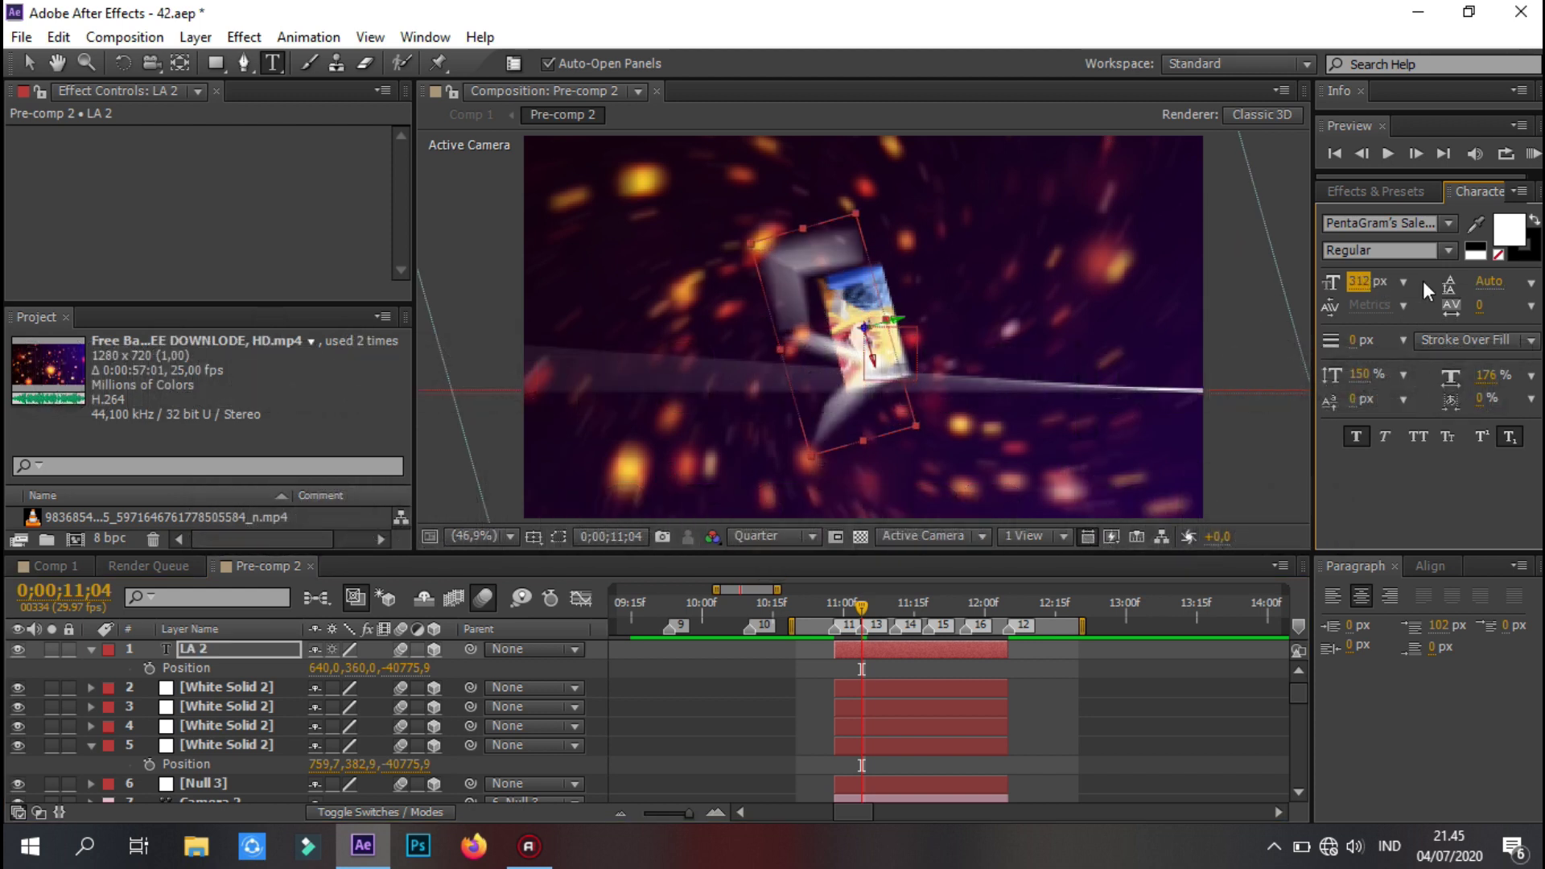
{"action": "left_click", "coordinate": [900, 745]}
{"action": "scroll", "coordinate": [1027, 700], "scroll_direction": "down", "scroll_amount": 1}
{"action": "key", "text": "r"}
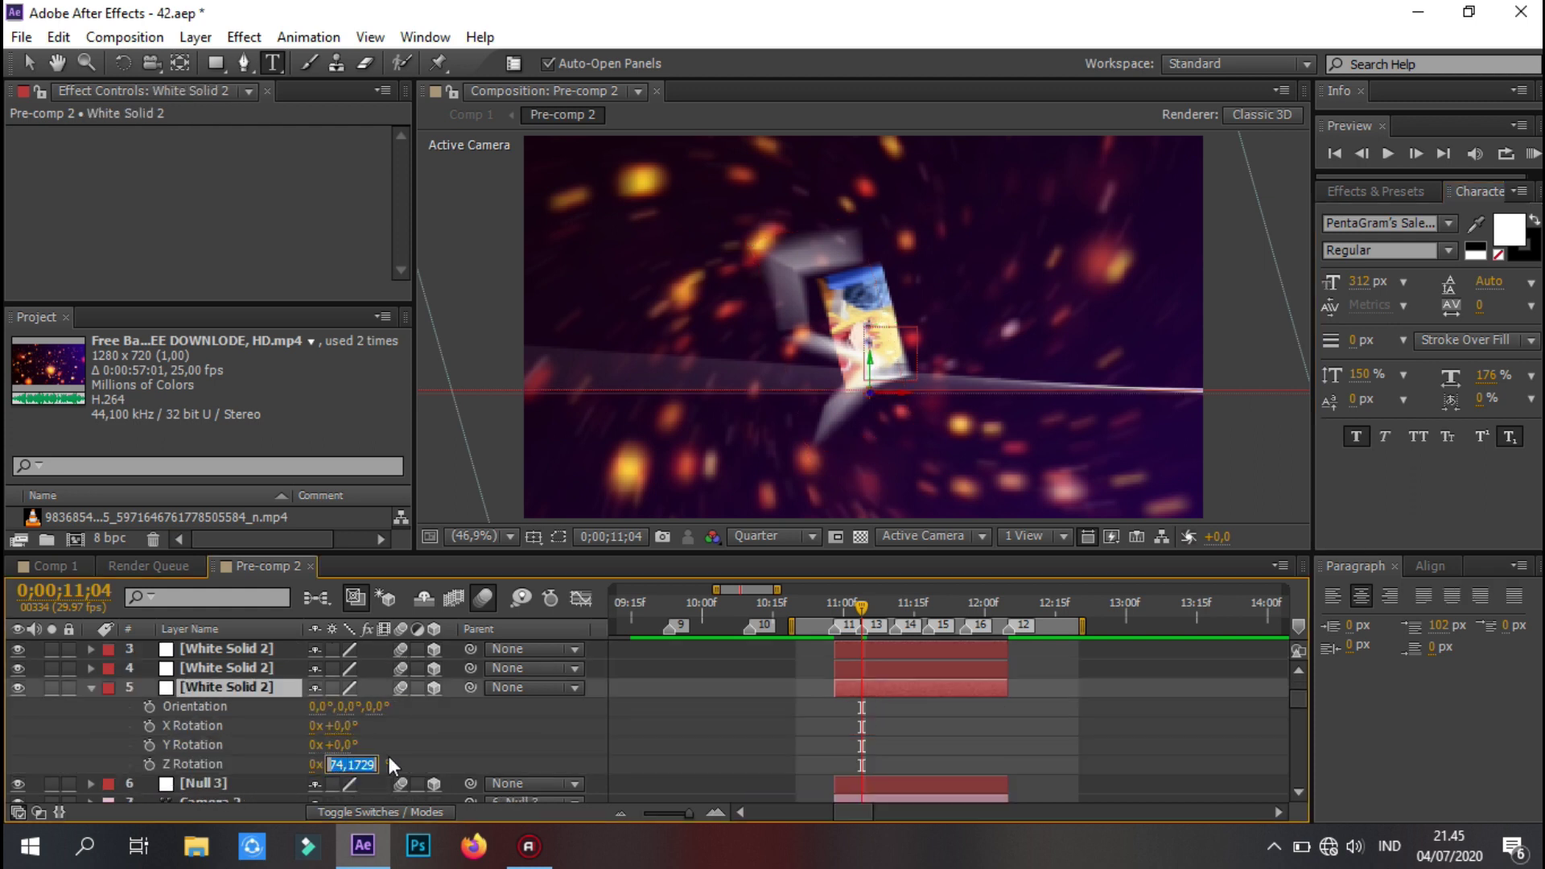
{"action": "left_click", "coordinate": [422, 740]}
{"action": "scroll", "coordinate": [422, 740], "scroll_direction": "up", "scroll_amount": 2}
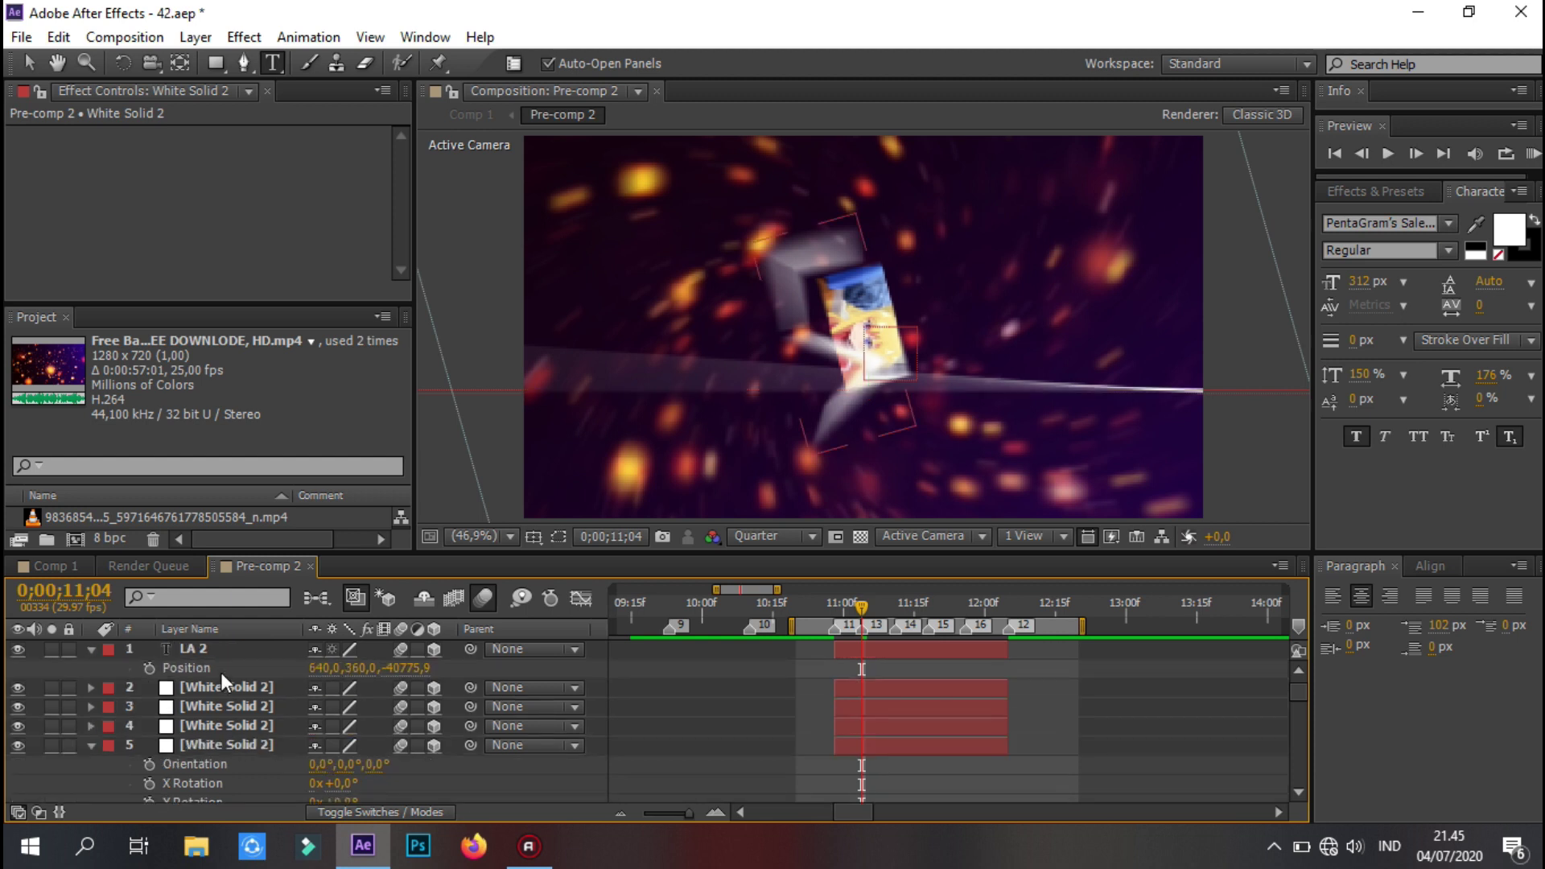
{"action": "left_click", "coordinate": [239, 648]}
{"action": "key", "text": "r"}
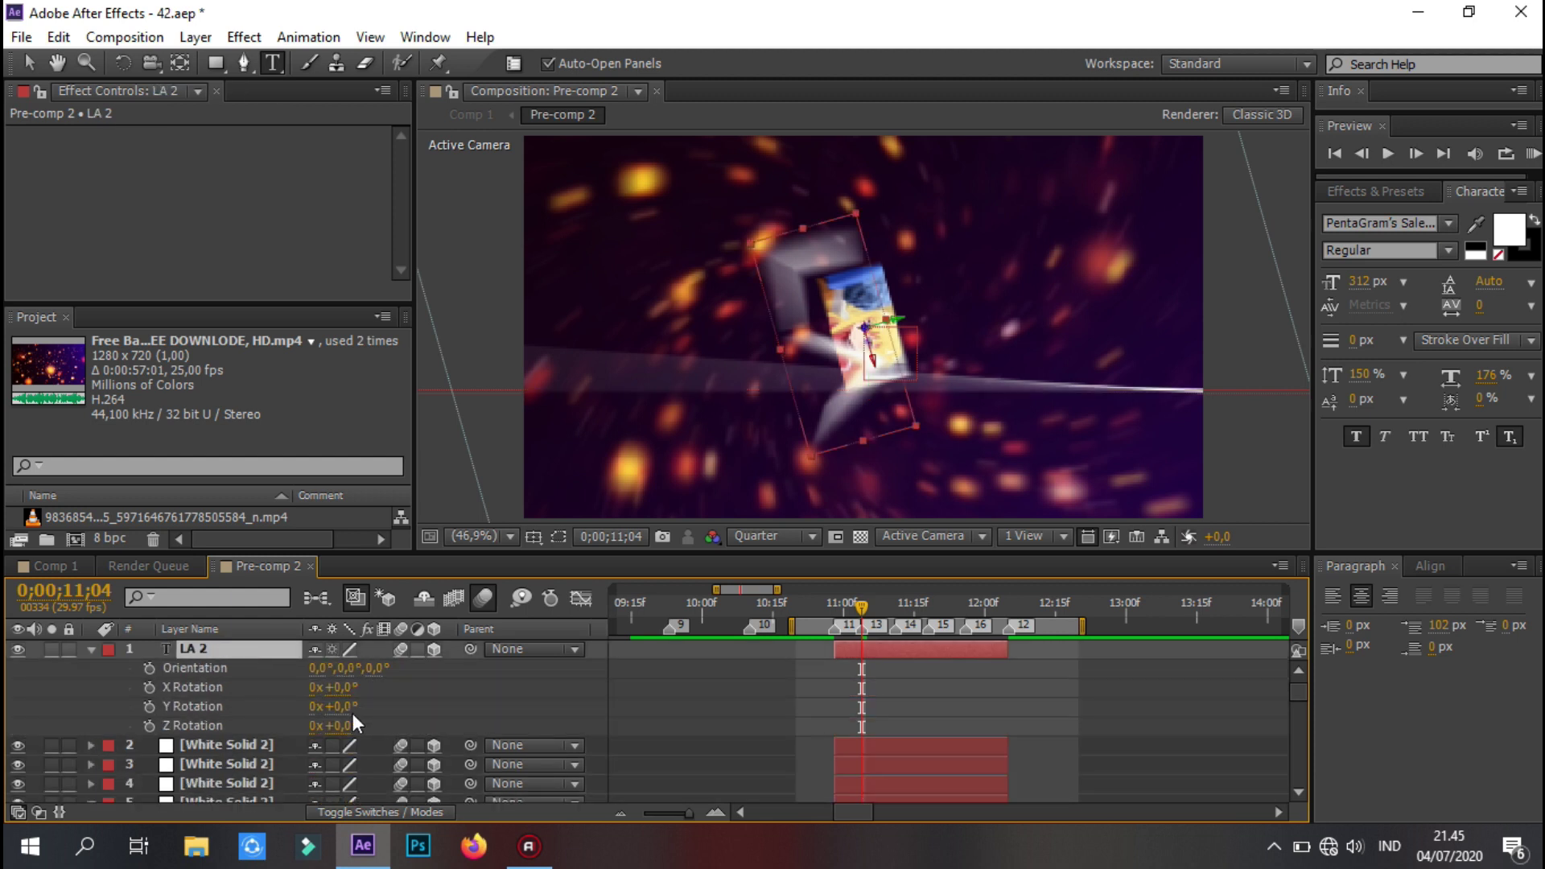
{"action": "left_click", "coordinate": [411, 706]}
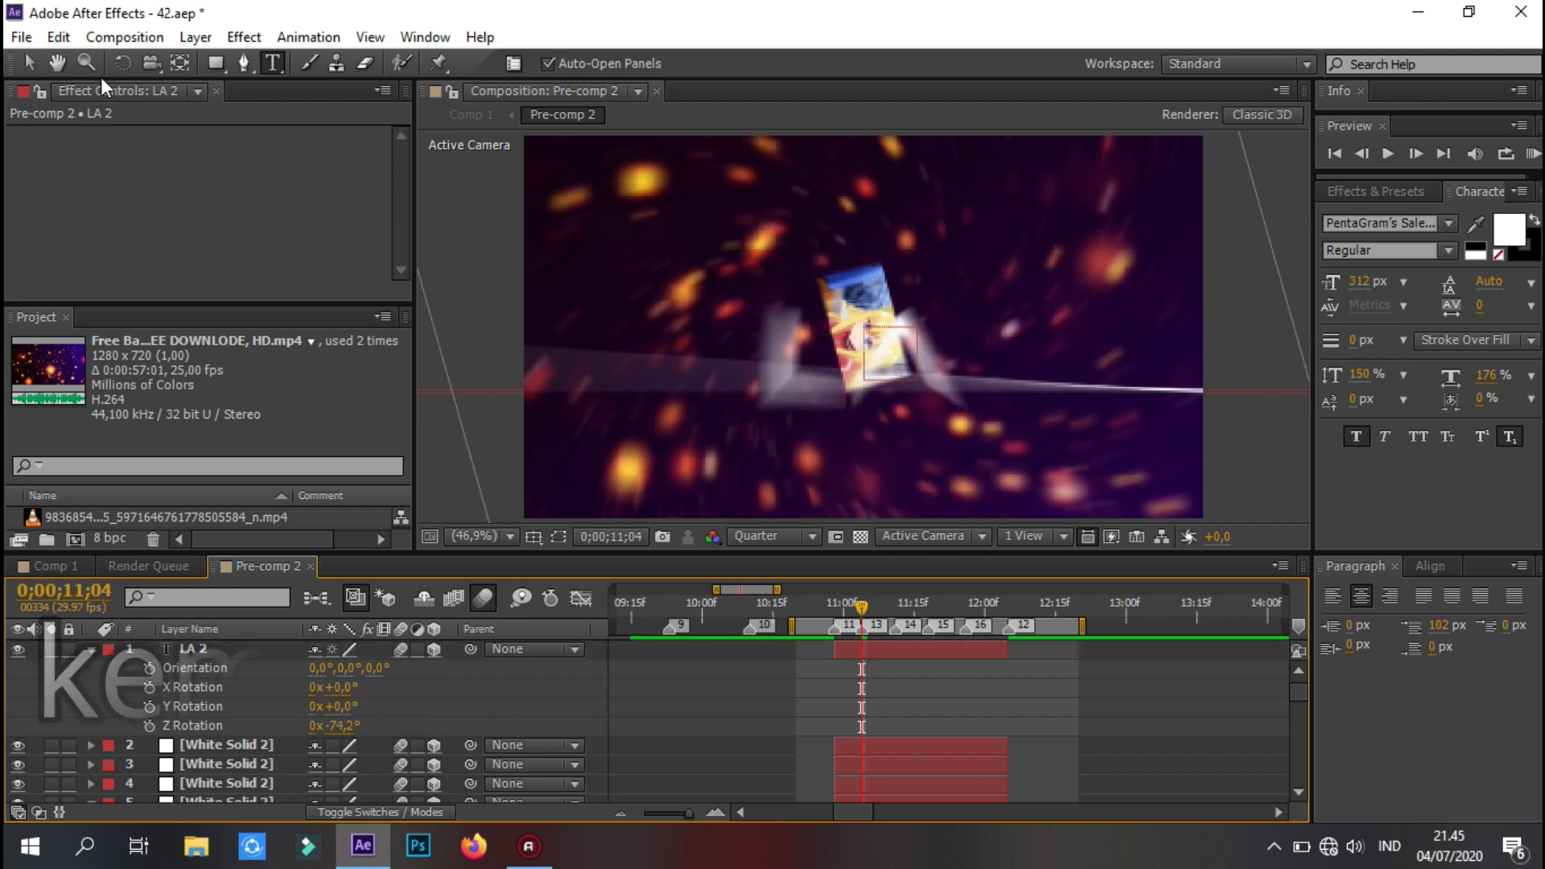
- Move the LA text up and left so it sits on the streak
{"action": "left_click", "coordinate": [28, 62]}
{"action": "left_click_drag", "start_coordinate": [875, 336], "coordinate": [812, 320]}
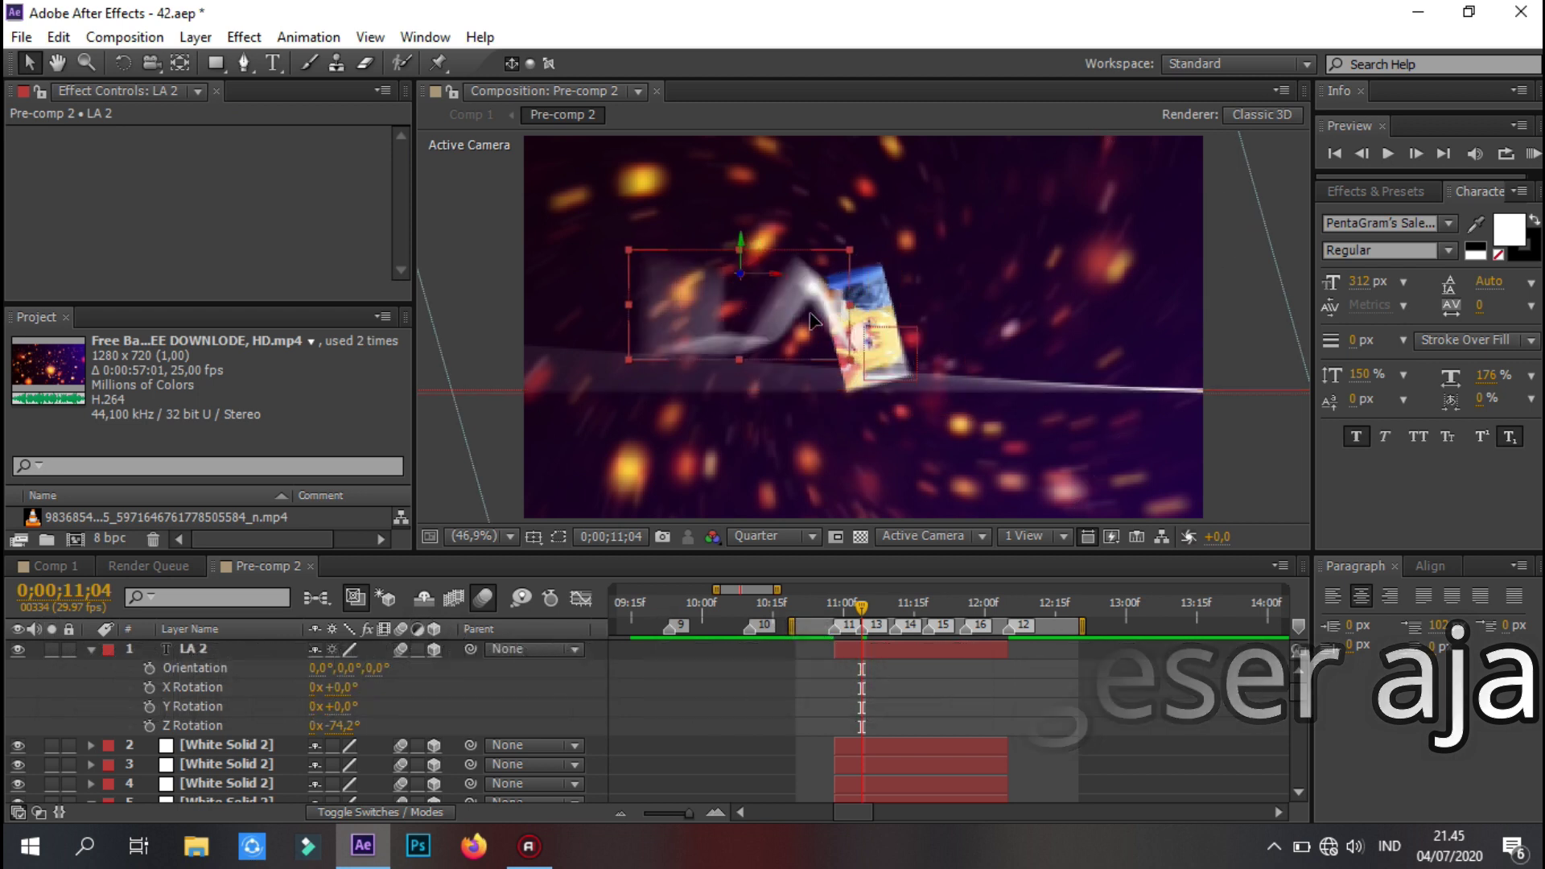
{"action": "key", "text": "Return"}
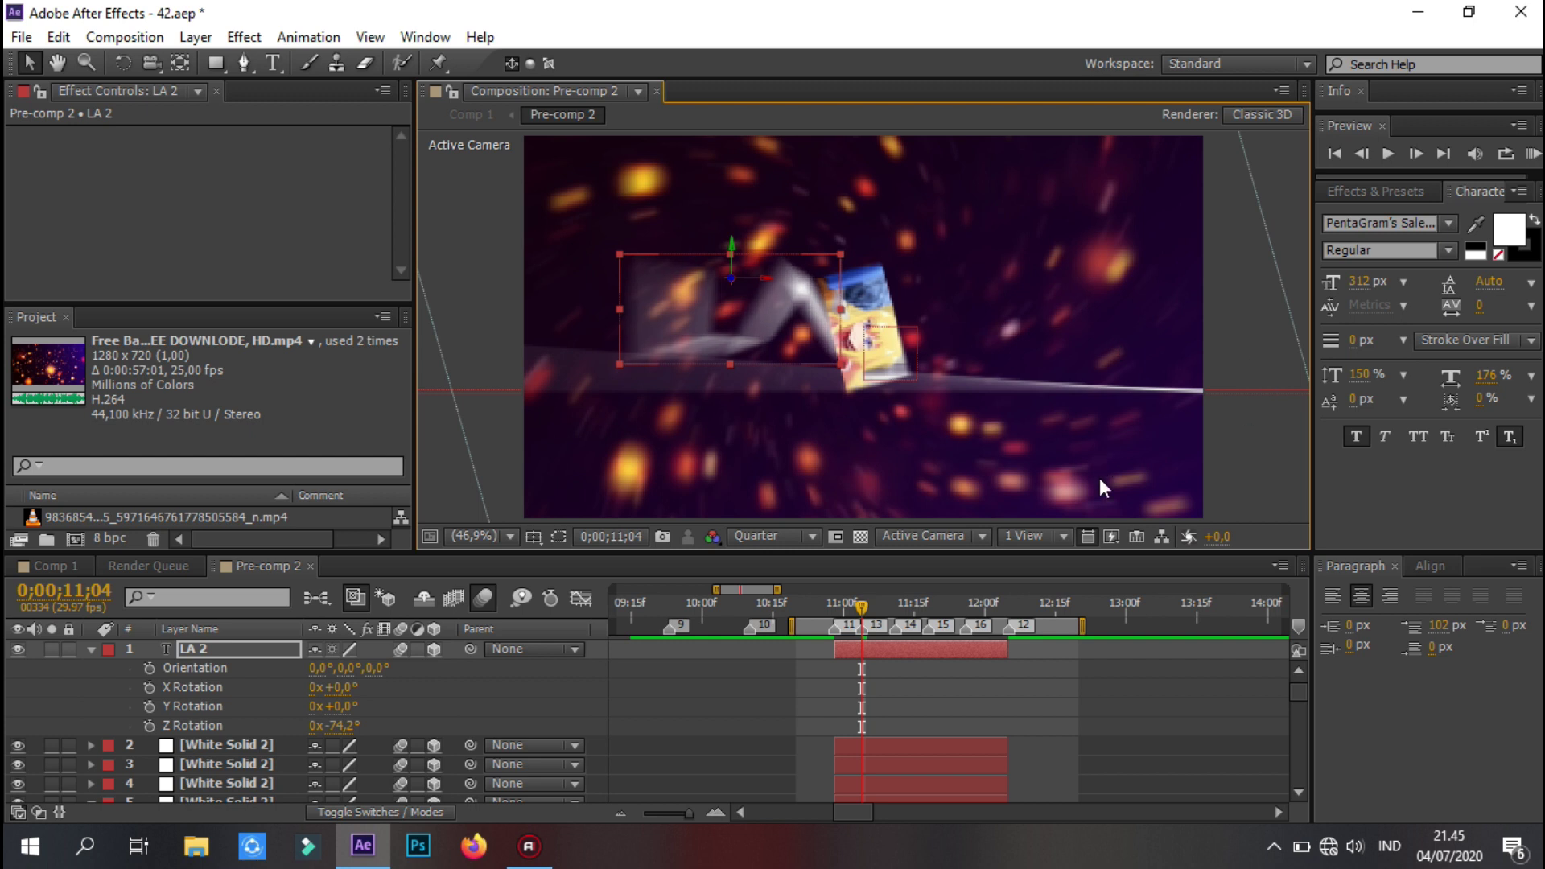
{"action": "left_click_drag", "start_coordinate": [829, 322], "coordinate": [818, 327]}
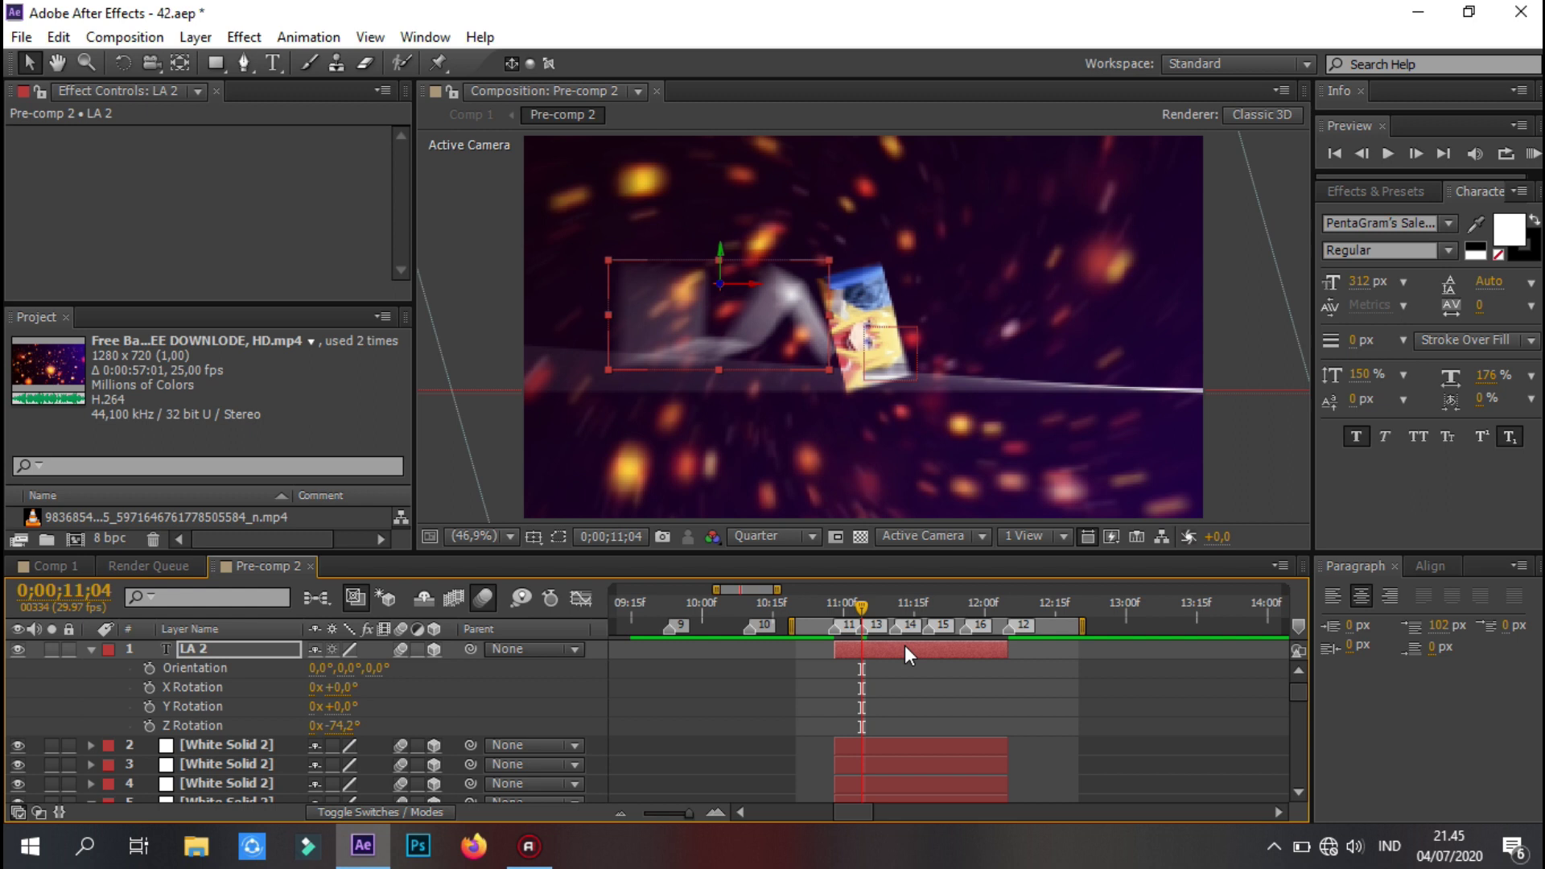
- Duplicate the text as LA 3 at 11;11, matching its streak's Z position and -99,2° rotation
{"action": "key", "text": "ctrl+d"}
{"action": "left_click", "coordinate": [896, 610]}
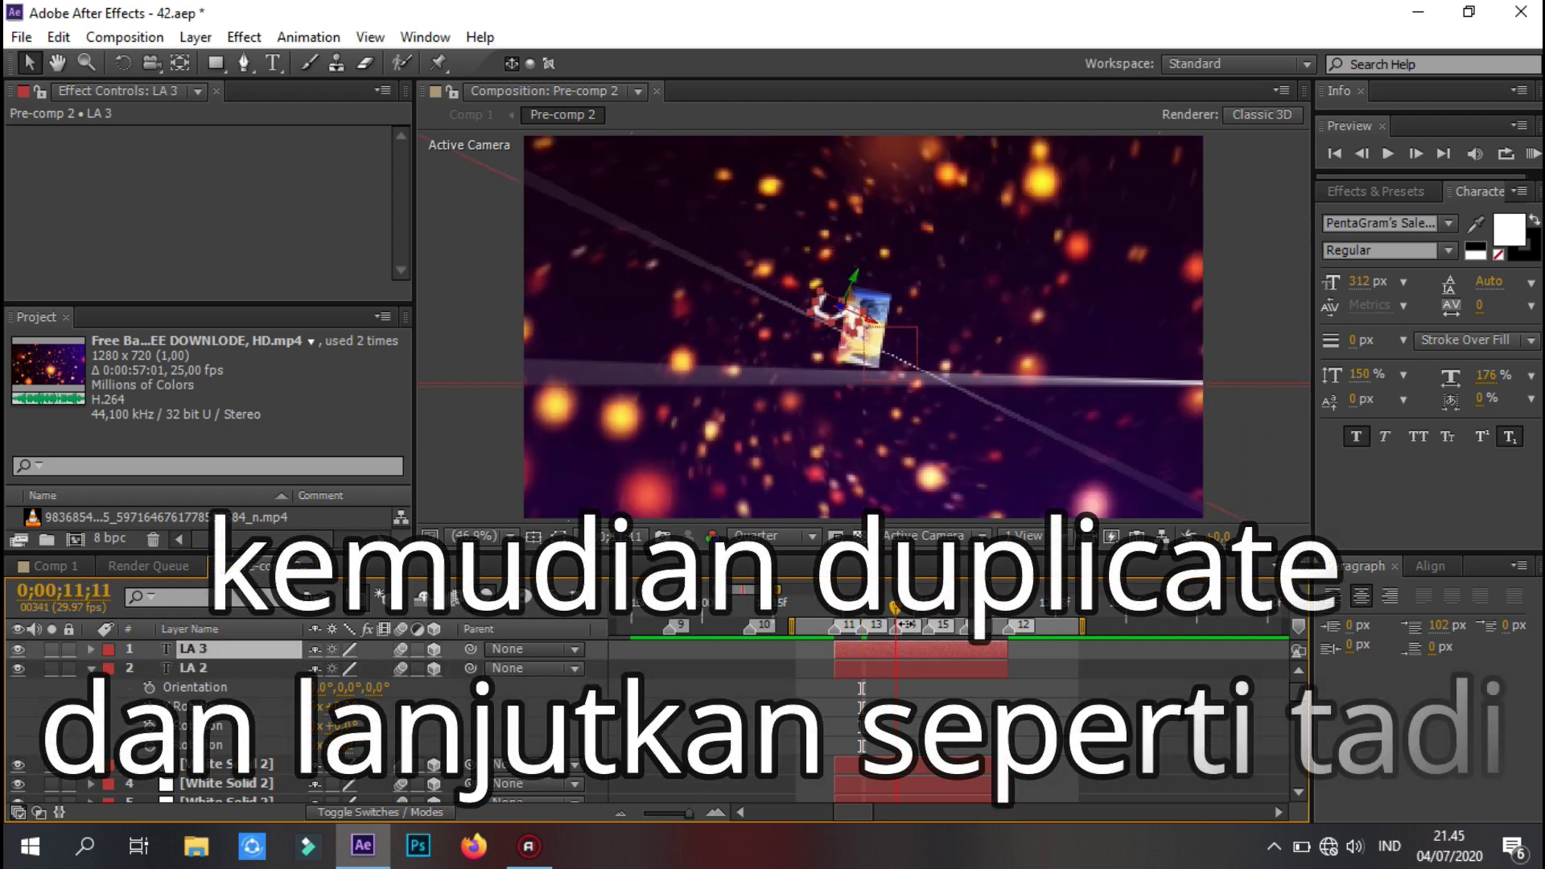
{"action": "scroll", "coordinate": [927, 674], "scroll_direction": "down", "scroll_amount": 3}
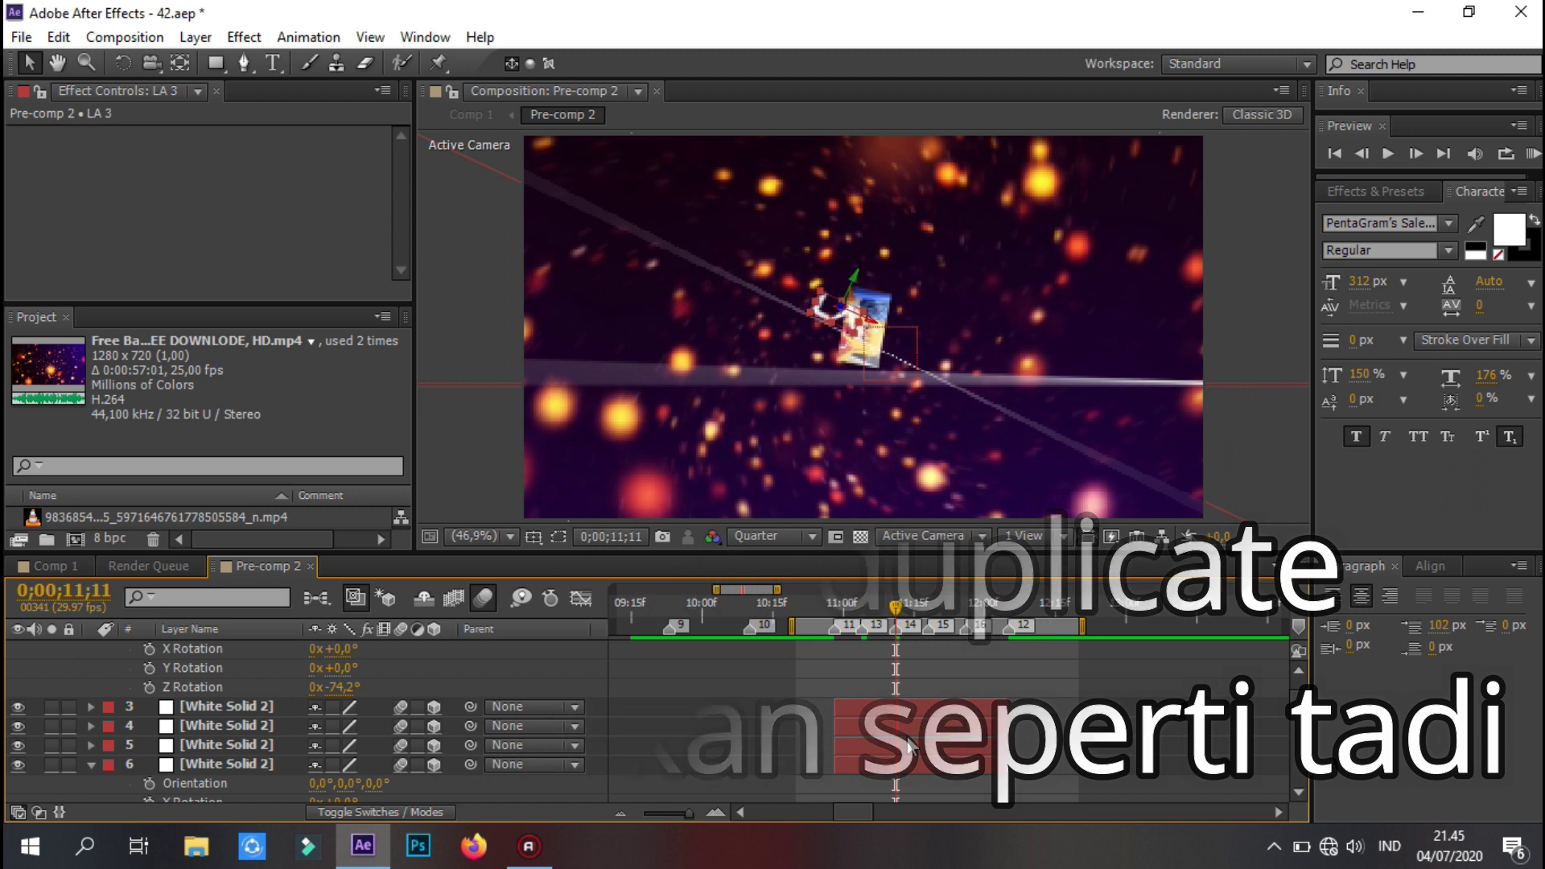
{"action": "scroll", "coordinate": [909, 745], "scroll_direction": "down", "scroll_amount": 3}
{"action": "left_click", "coordinate": [920, 690]}
{"action": "key", "text": "p"}
{"action": "left_click", "coordinate": [418, 706]}
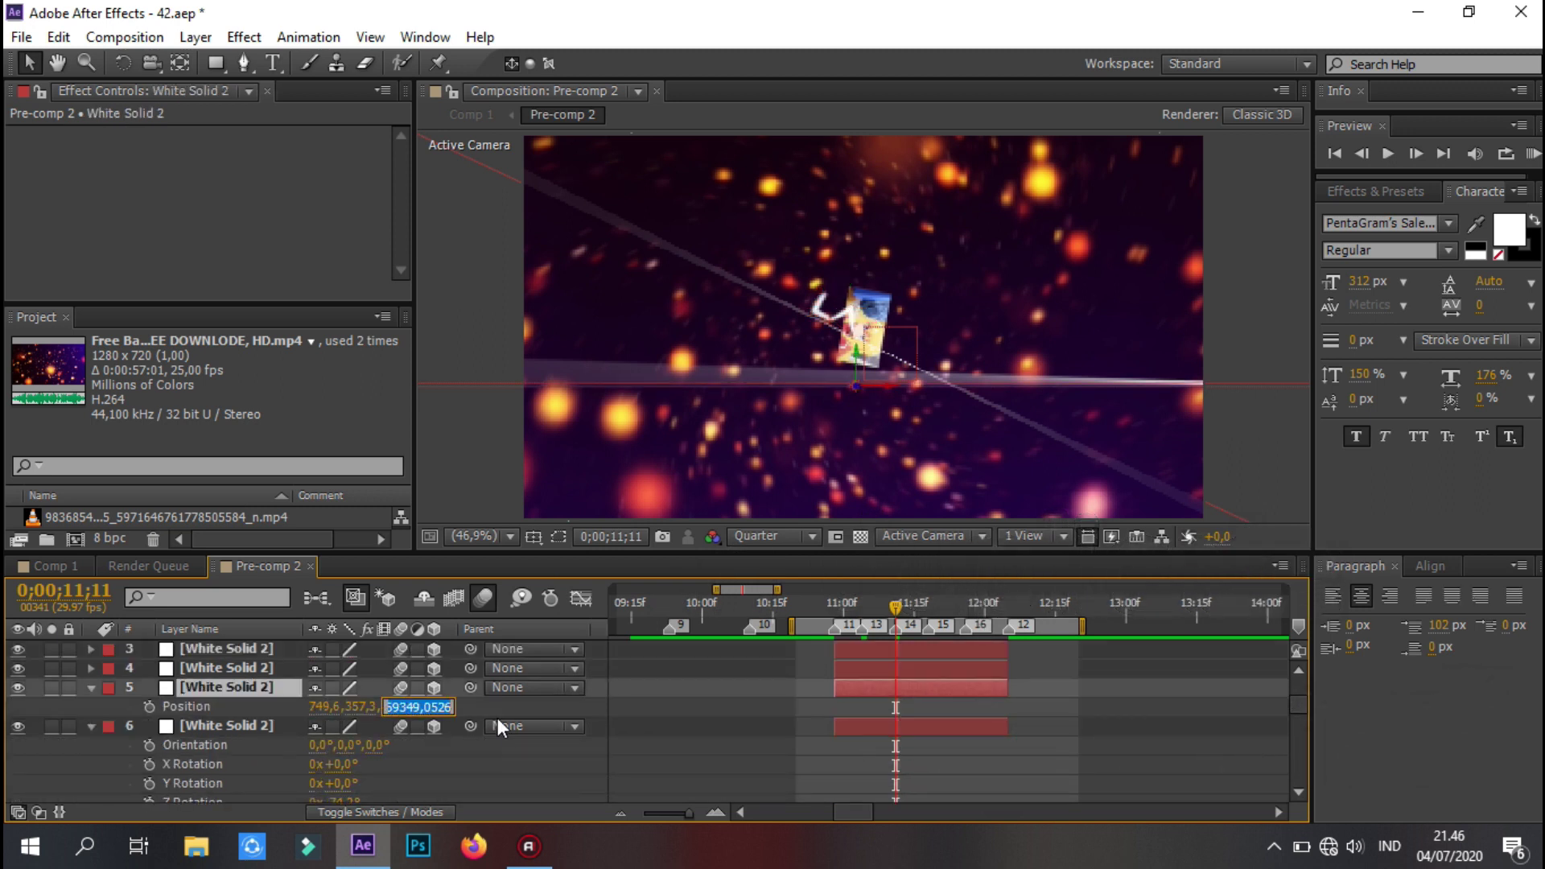
{"action": "scroll", "coordinate": [479, 691], "scroll_direction": "up", "scroll_amount": 5}
{"action": "left_click", "coordinate": [233, 649]}
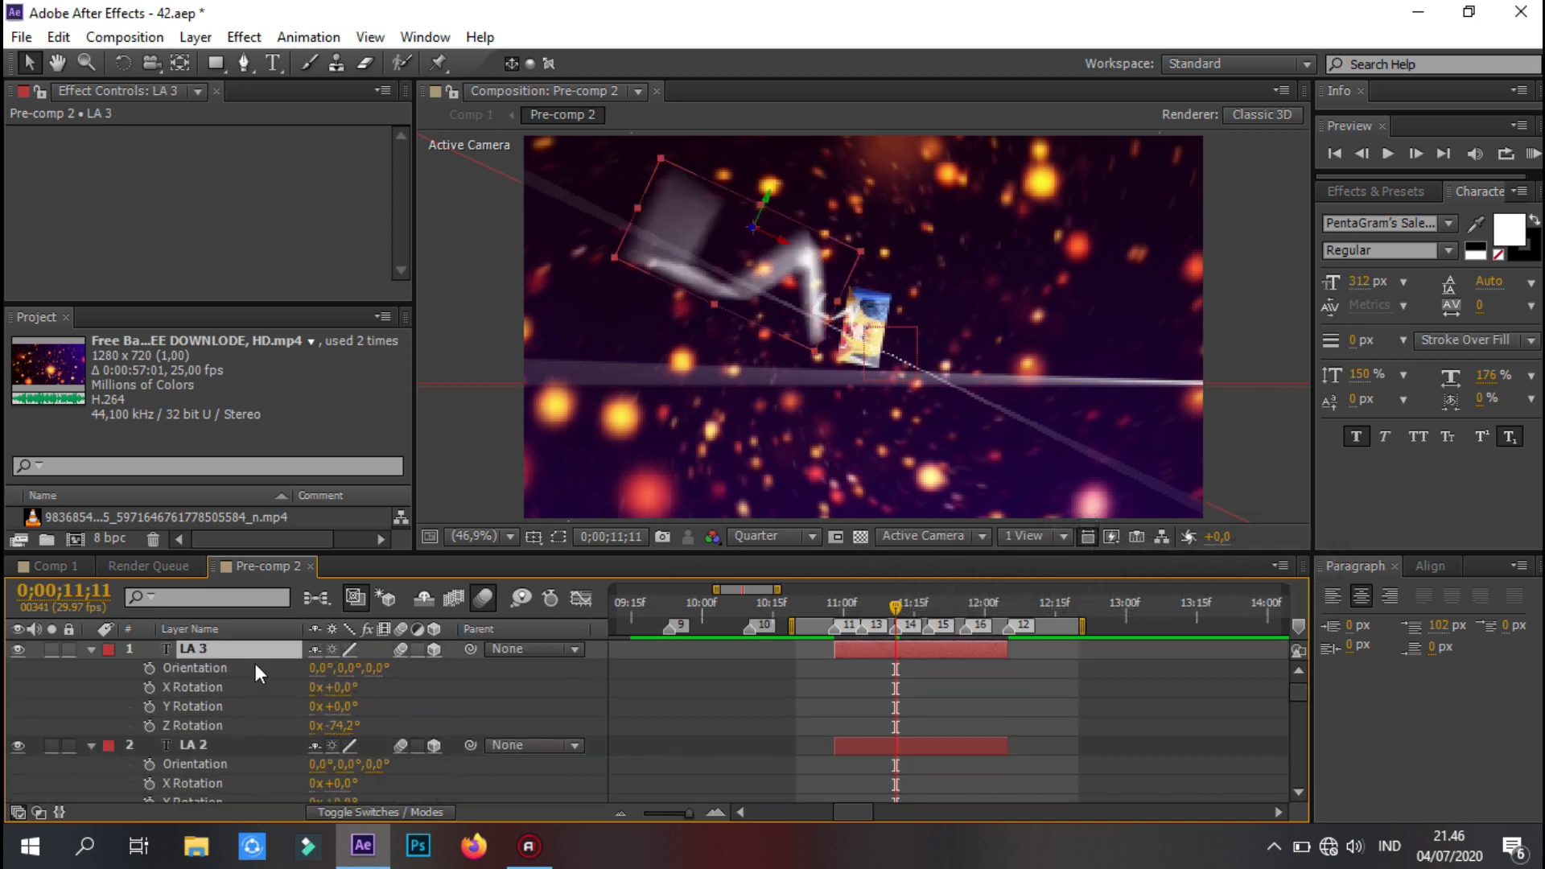
{"action": "left_click_drag", "start_coordinate": [334, 725], "coordinate": [314, 725]}
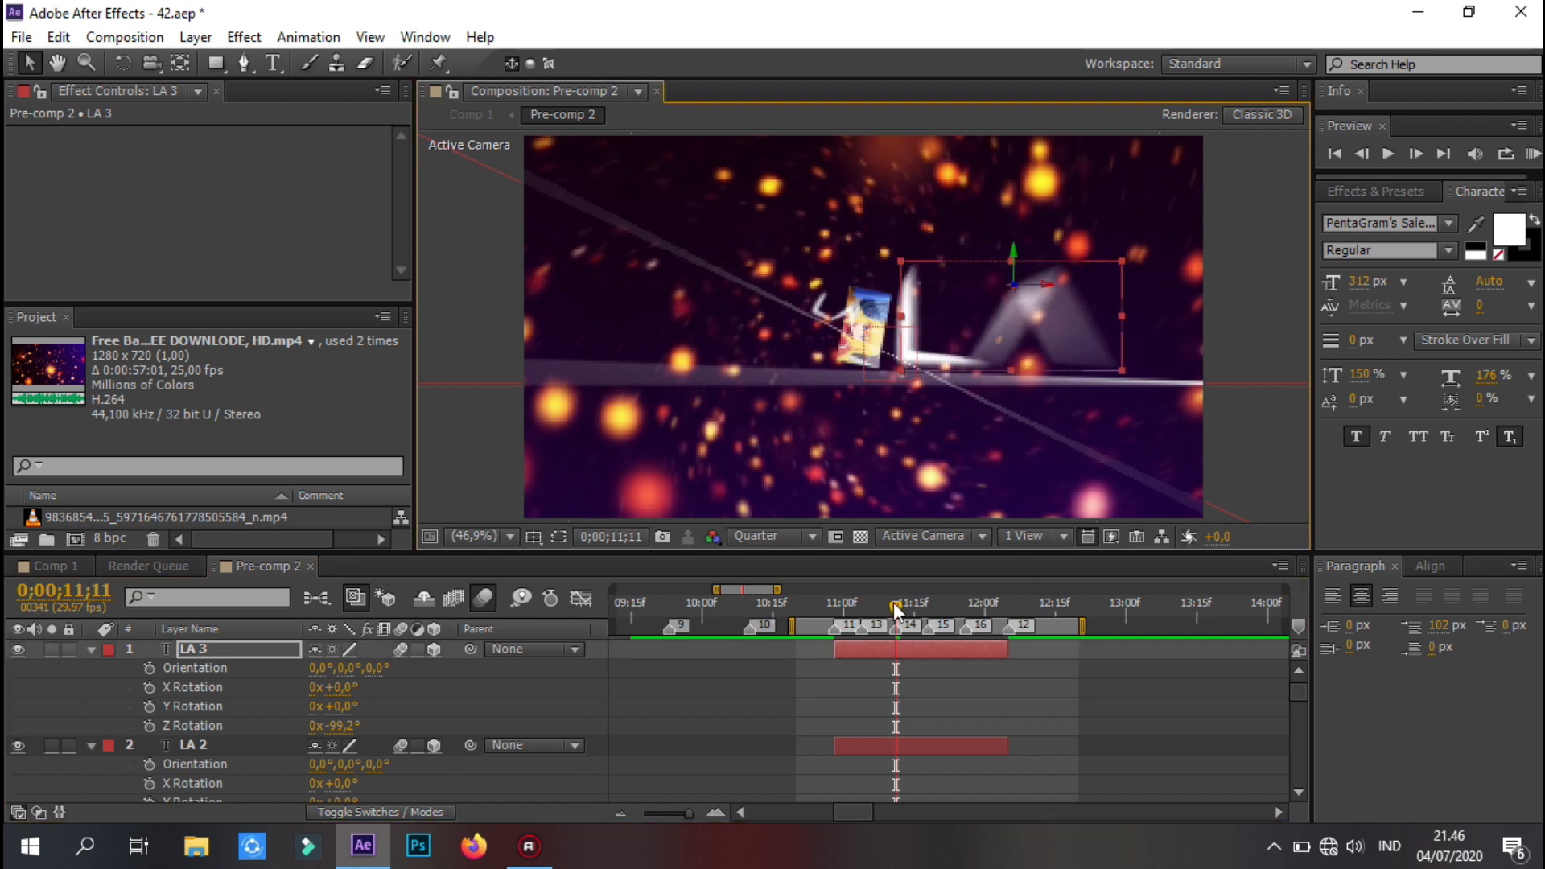
- Align LA 4 with the next streak's position and a -111,8° rotation
{"action": "left_click_drag", "start_coordinate": [895, 609], "coordinate": [928, 609]}
{"action": "scroll", "coordinate": [671, 682], "scroll_direction": "down", "scroll_amount": 3}
{"action": "left_click", "coordinate": [930, 706]}
{"action": "key", "text": "p"}
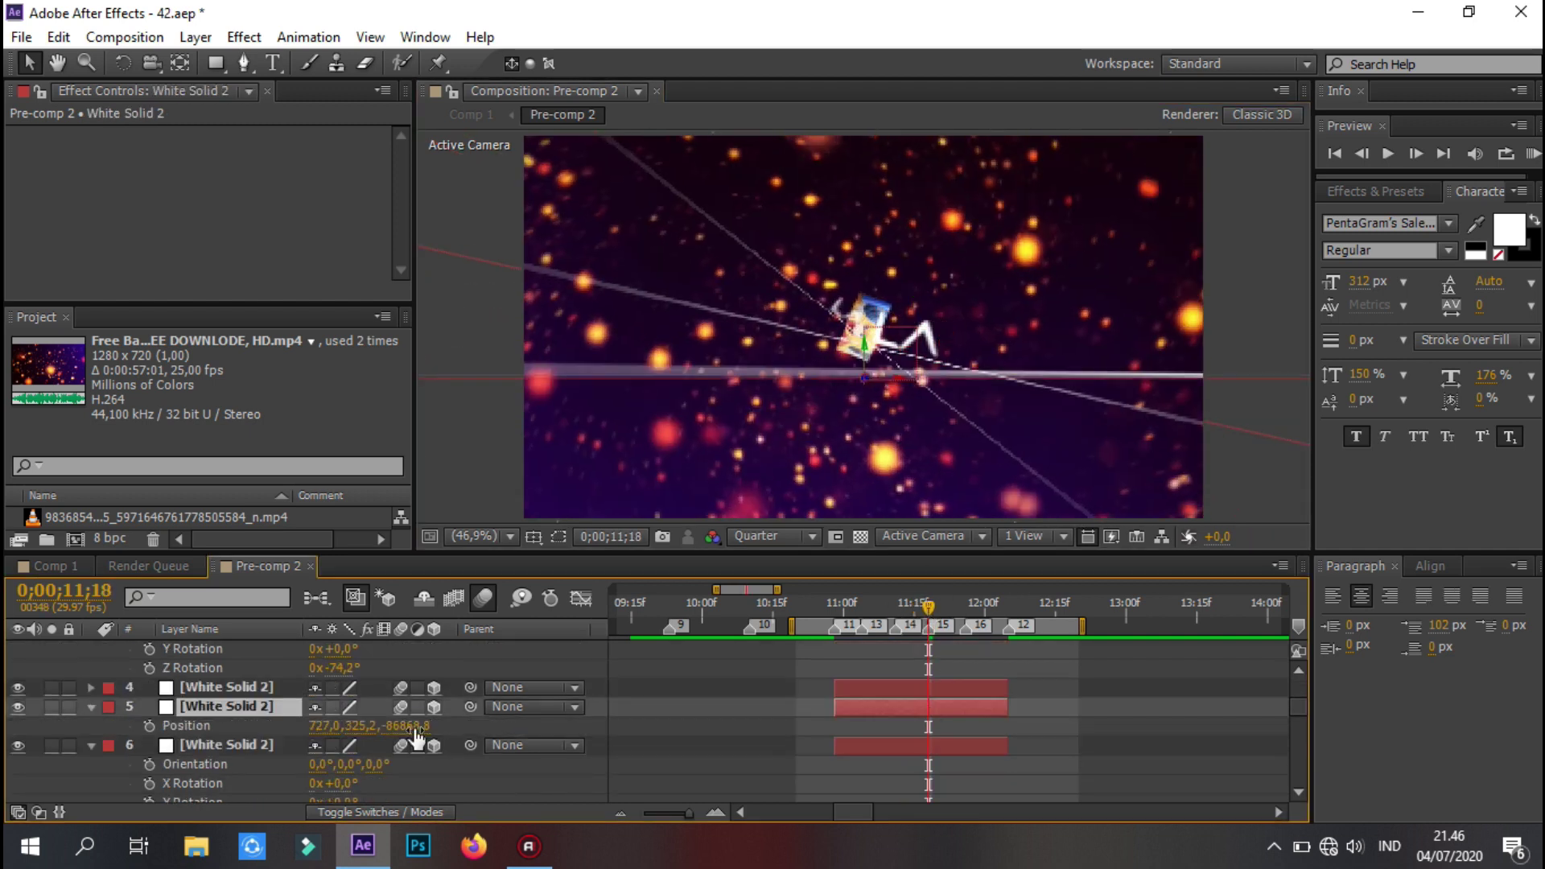
{"action": "scroll", "coordinate": [441, 728], "scroll_direction": "up", "scroll_amount": 5}
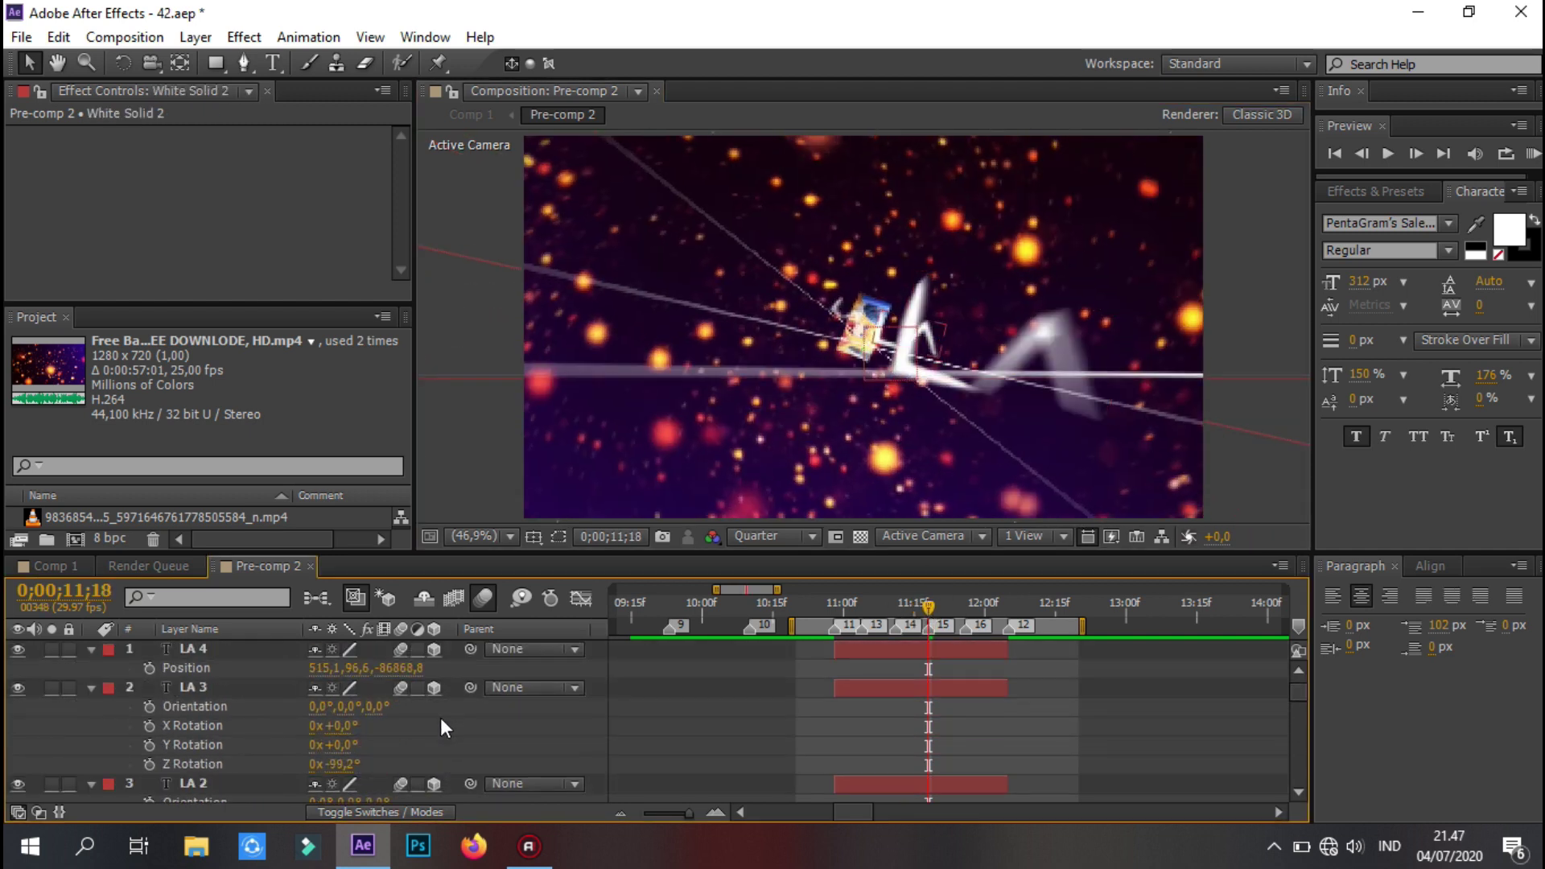
{"action": "left_click", "coordinate": [193, 648]}
{"action": "key", "text": "r"}
{"action": "left_click_drag", "start_coordinate": [928, 607], "coordinate": [966, 611]}
{"action": "scroll", "coordinate": [978, 679], "scroll_direction": "down", "scroll_amount": 1}
- Duplicate LA 4 as LA 5, set its position and -123,5° rotation, moving it upper right
{"action": "key", "text": "ctrl+d"}
{"action": "left_click", "coordinate": [968, 724]}
{"action": "left_click", "coordinate": [302, 649]}
{"action": "key", "text": "p"}
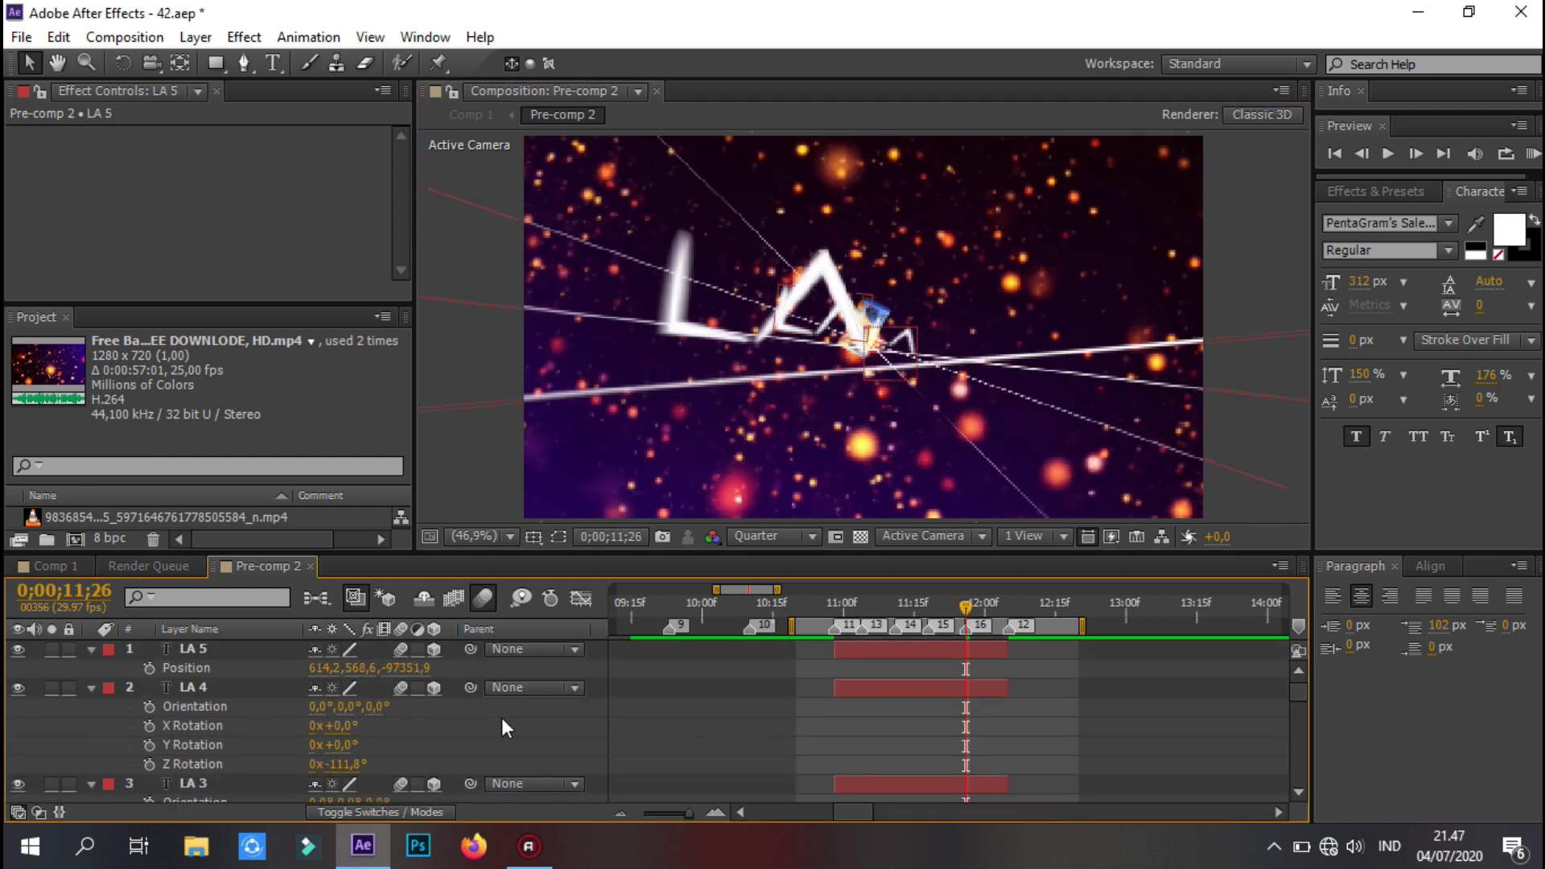
{"action": "left_click", "coordinate": [216, 644]}
{"action": "key", "text": "r"}
{"action": "left_click_drag", "start_coordinate": [782, 297], "coordinate": [1043, 309]}
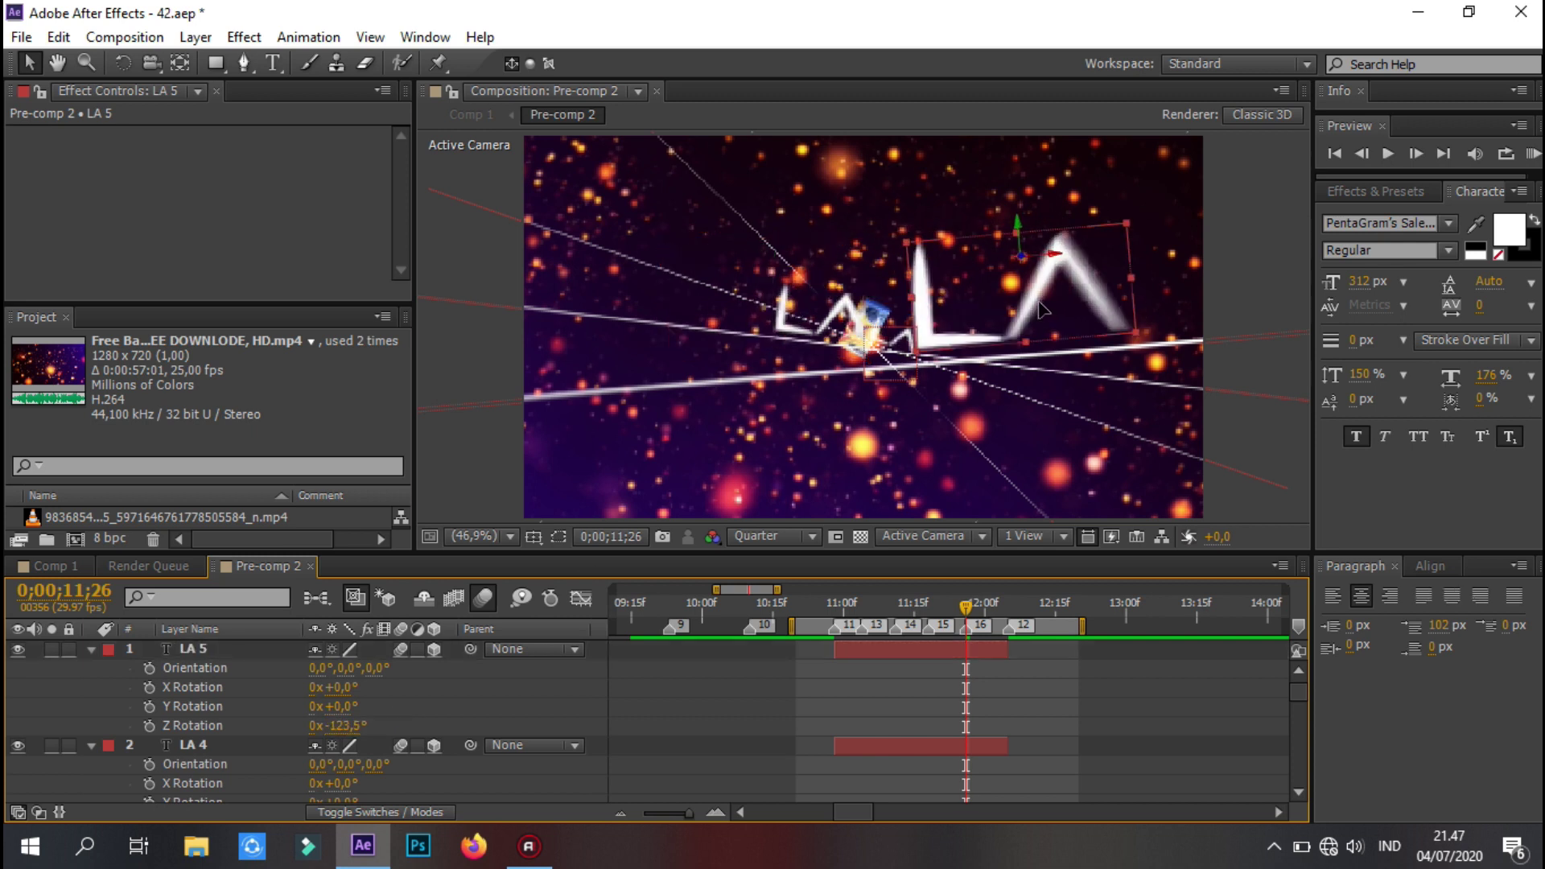
{"action": "left_click", "coordinate": [824, 373]}
{"action": "left_click", "coordinate": [1533, 154]}
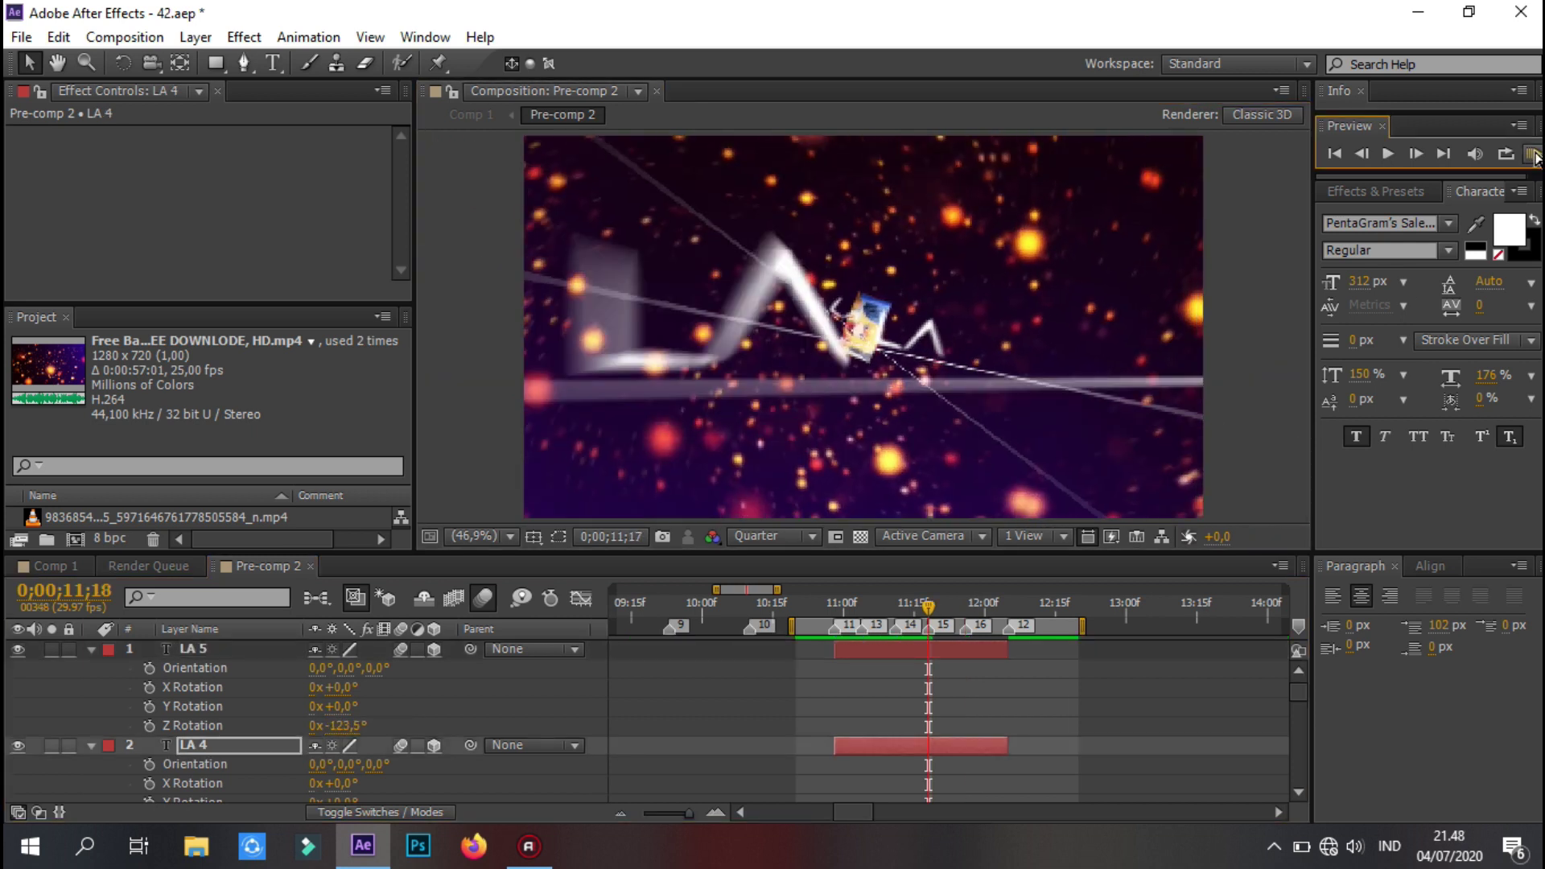
- Zoom the timeline out and RAM Preview the whole edit with the four LA pieces
{"action": "left_click_drag", "start_coordinate": [776, 590], "coordinate": [863, 624]}
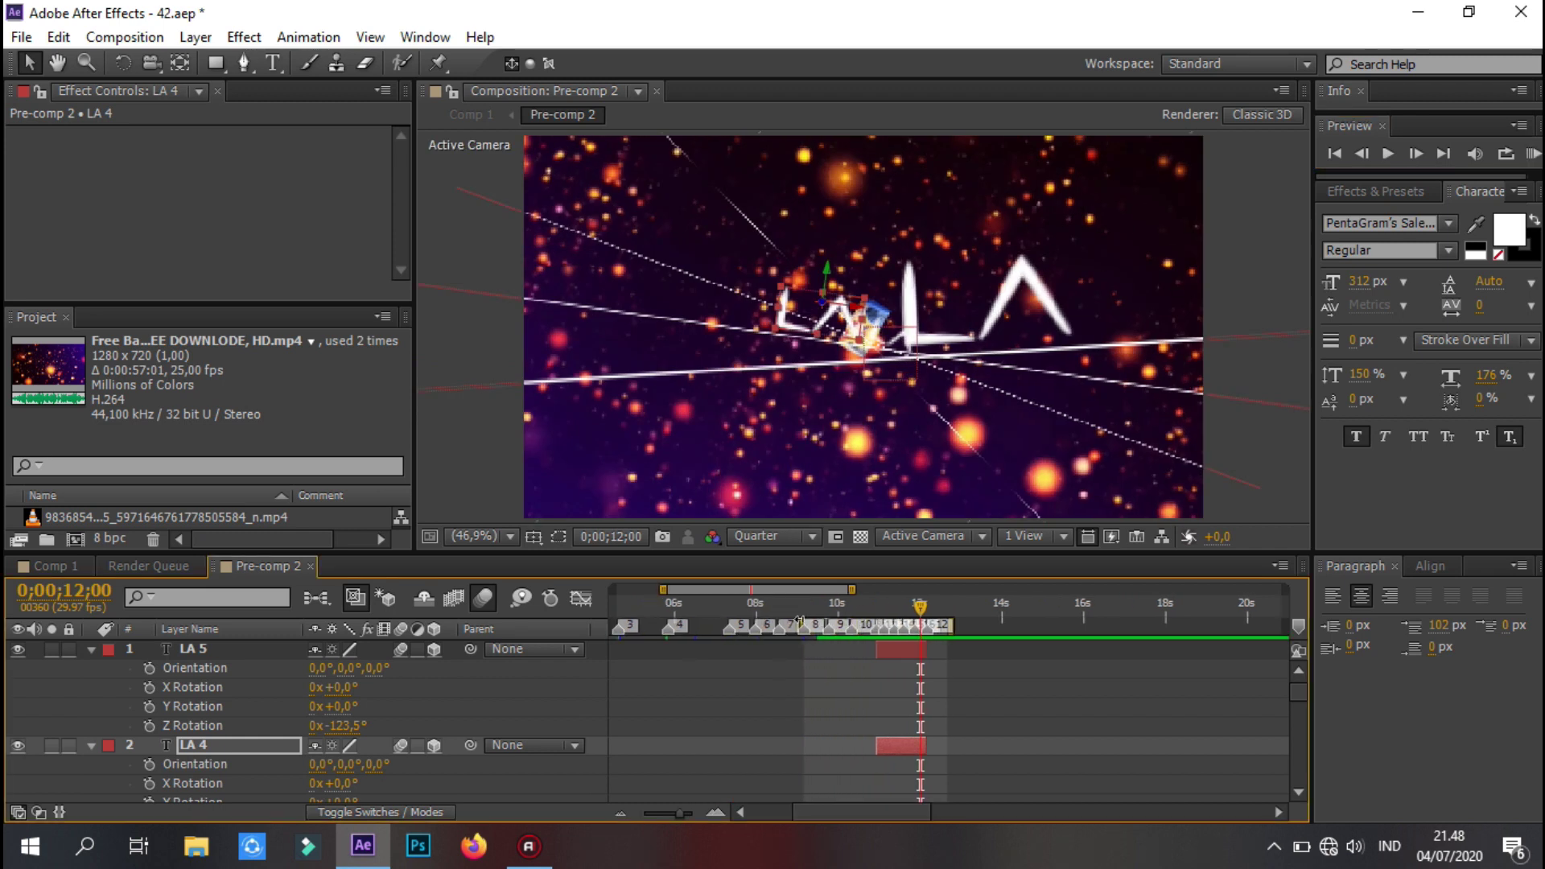
{"action": "left_click", "coordinate": [1534, 158]}
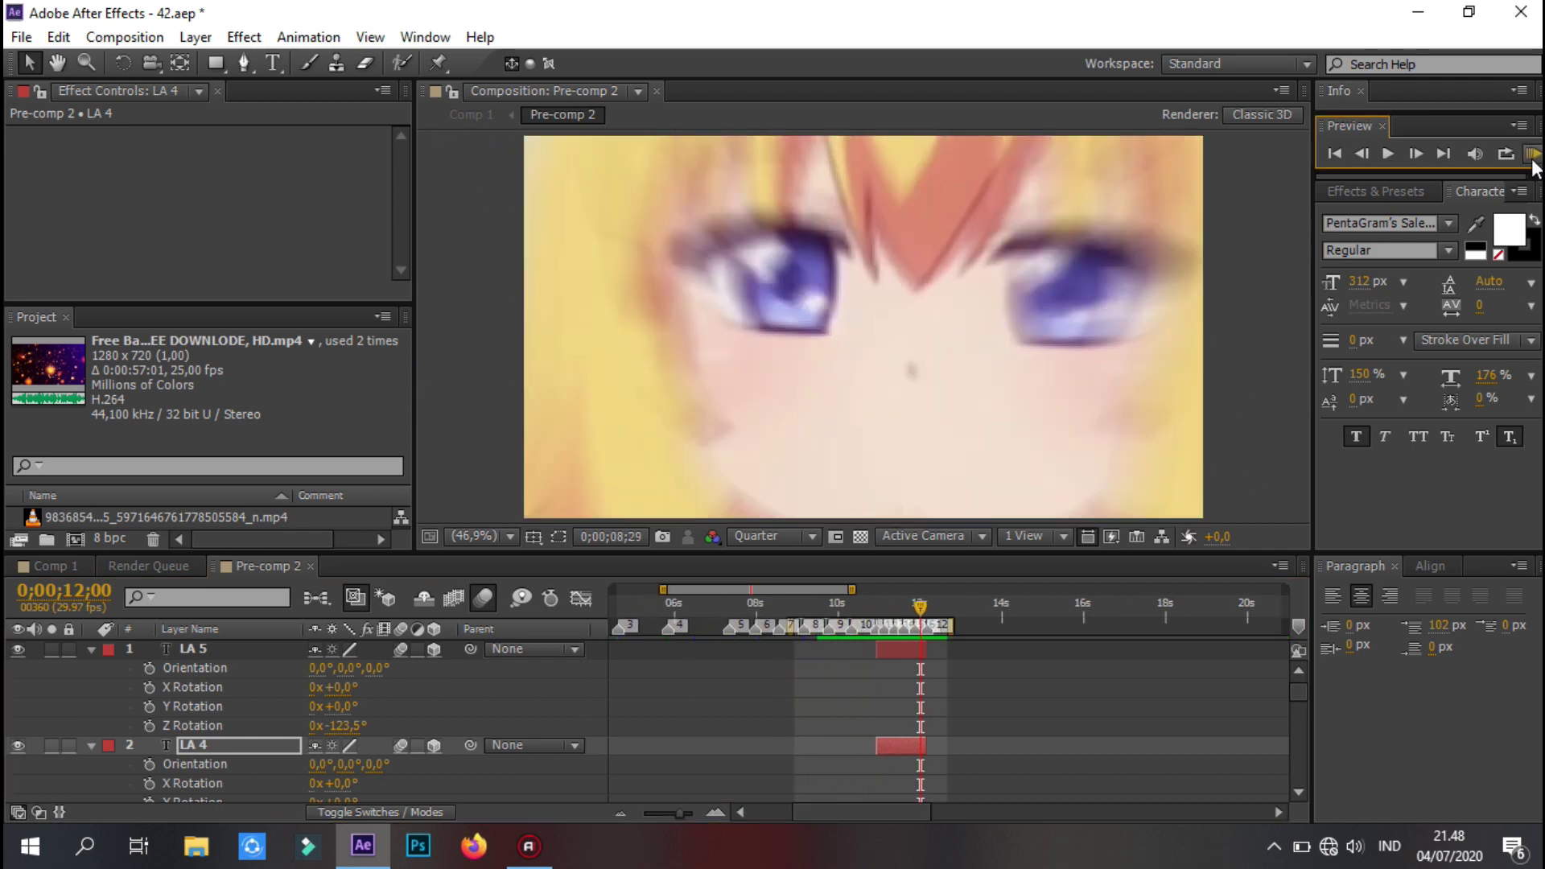